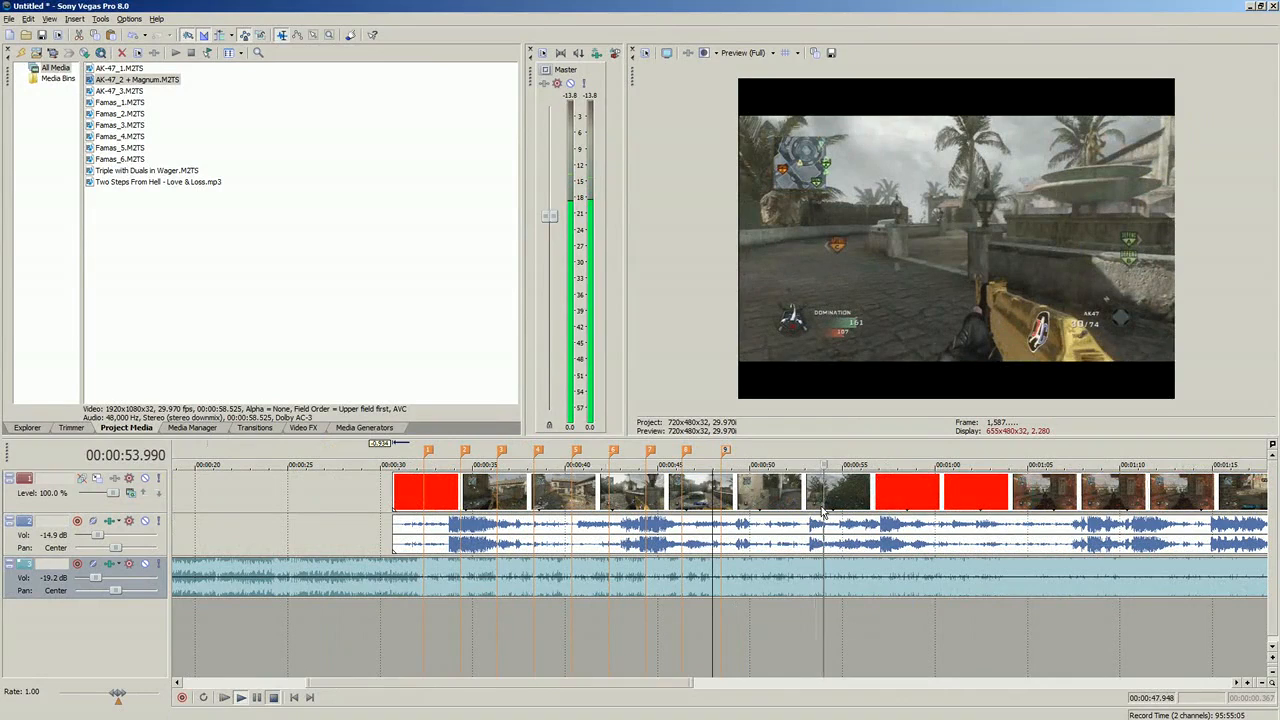
# Step: Split the gameplay video and its audio at about 00:01:19.279 on the timeline
pyautogui.press('j')
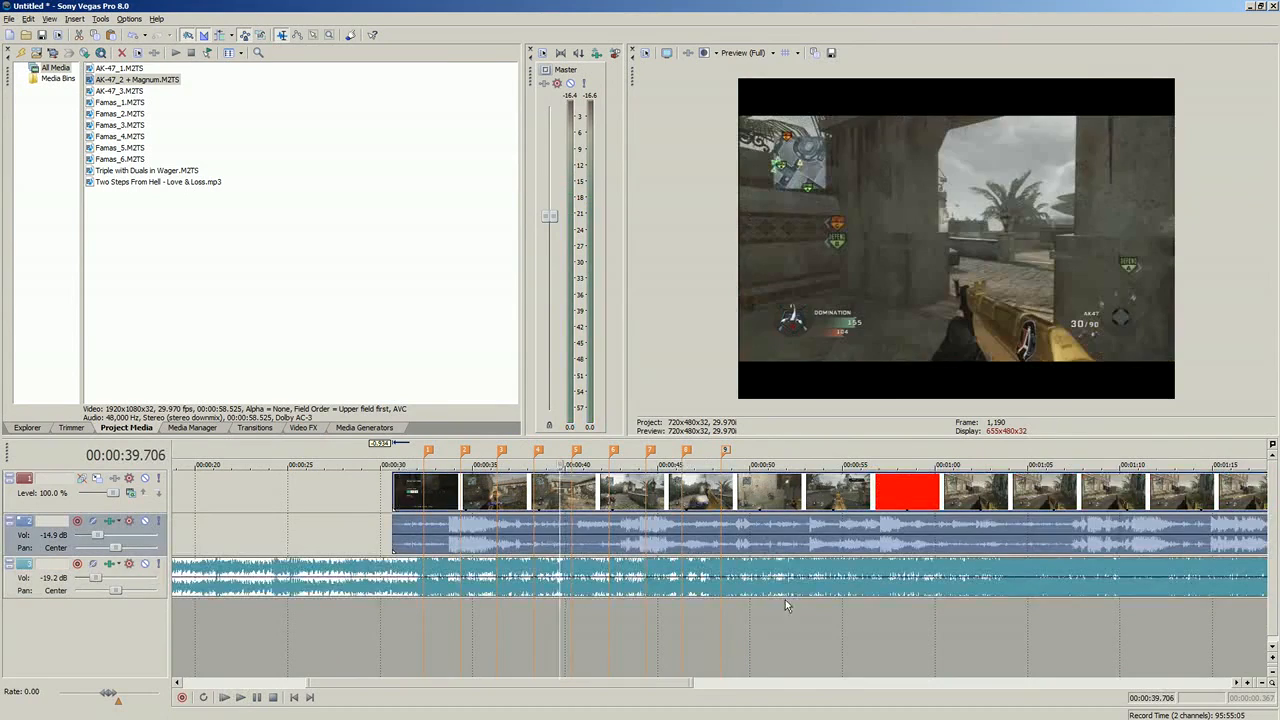
pyautogui.scroll(-5, 785, 599)
pyautogui.click(710, 543)
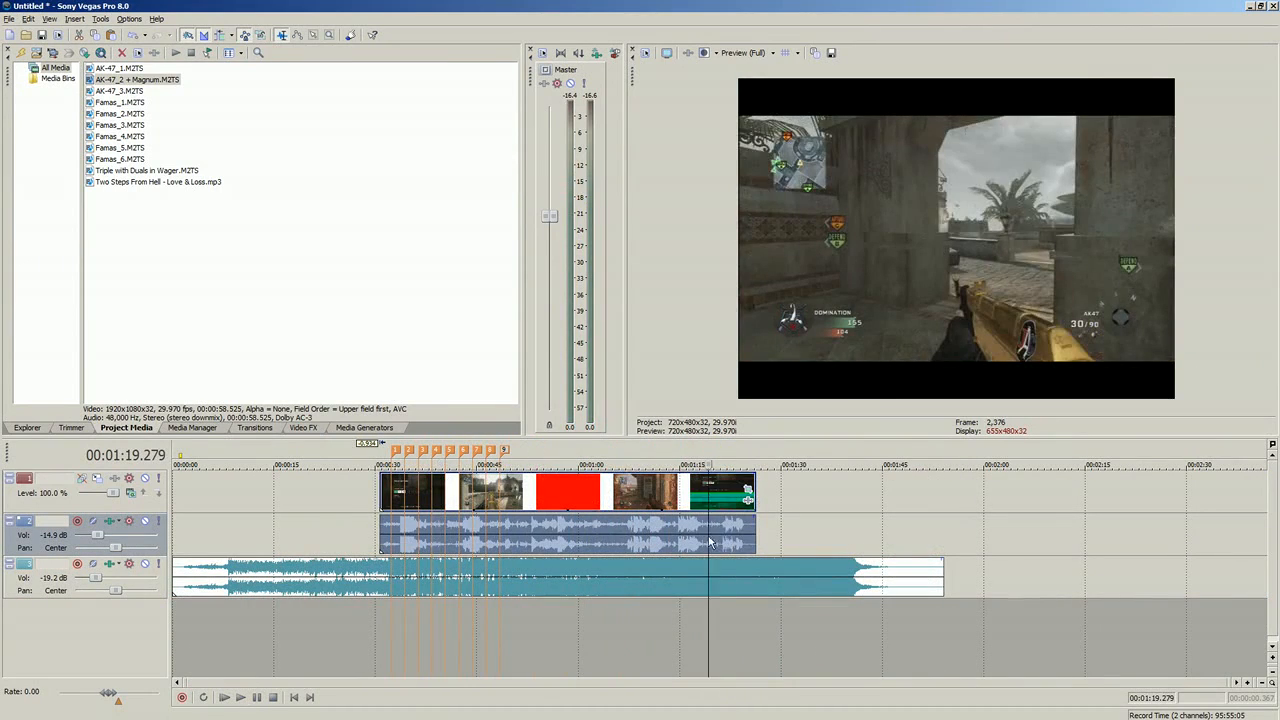
pyautogui.click(740, 543)
pyautogui.press('s')
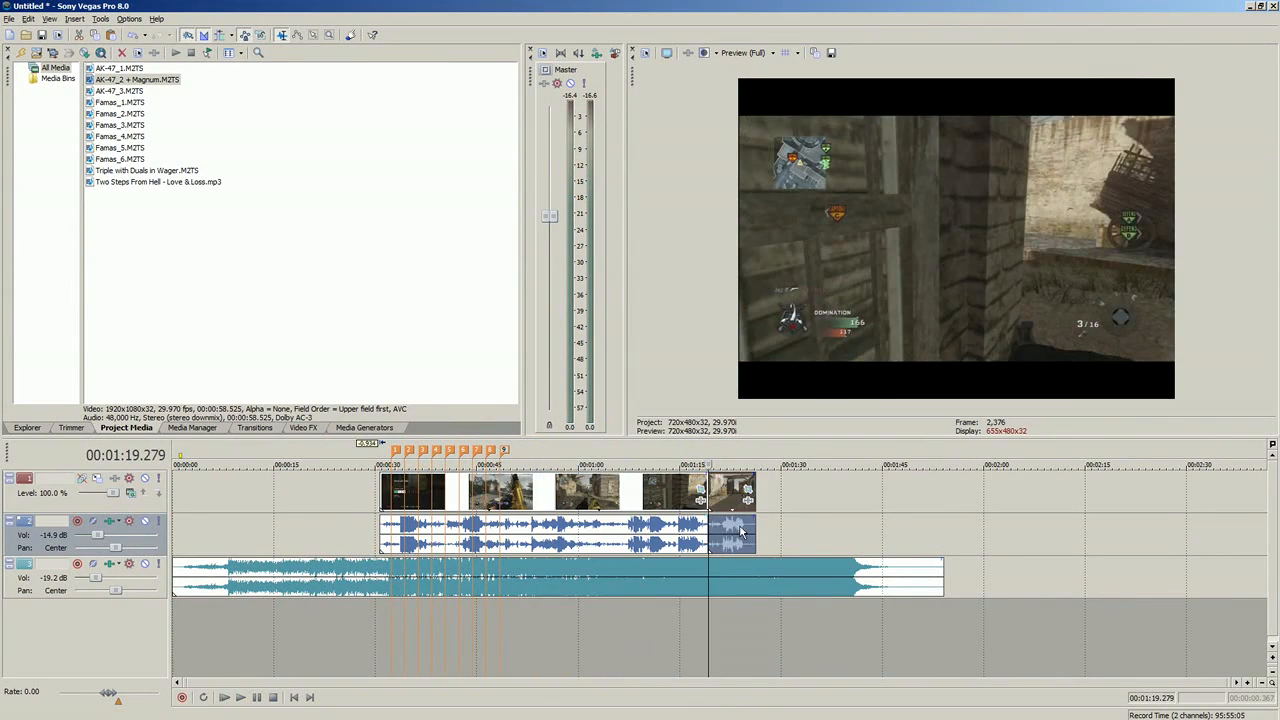
# Step: Move the split-off end section of the gameplay clip to about 00:01:48.575, near the end of the music
pyautogui.moveTo(740, 543); pyautogui.dragTo(931, 530)
pyautogui.click(908, 531)
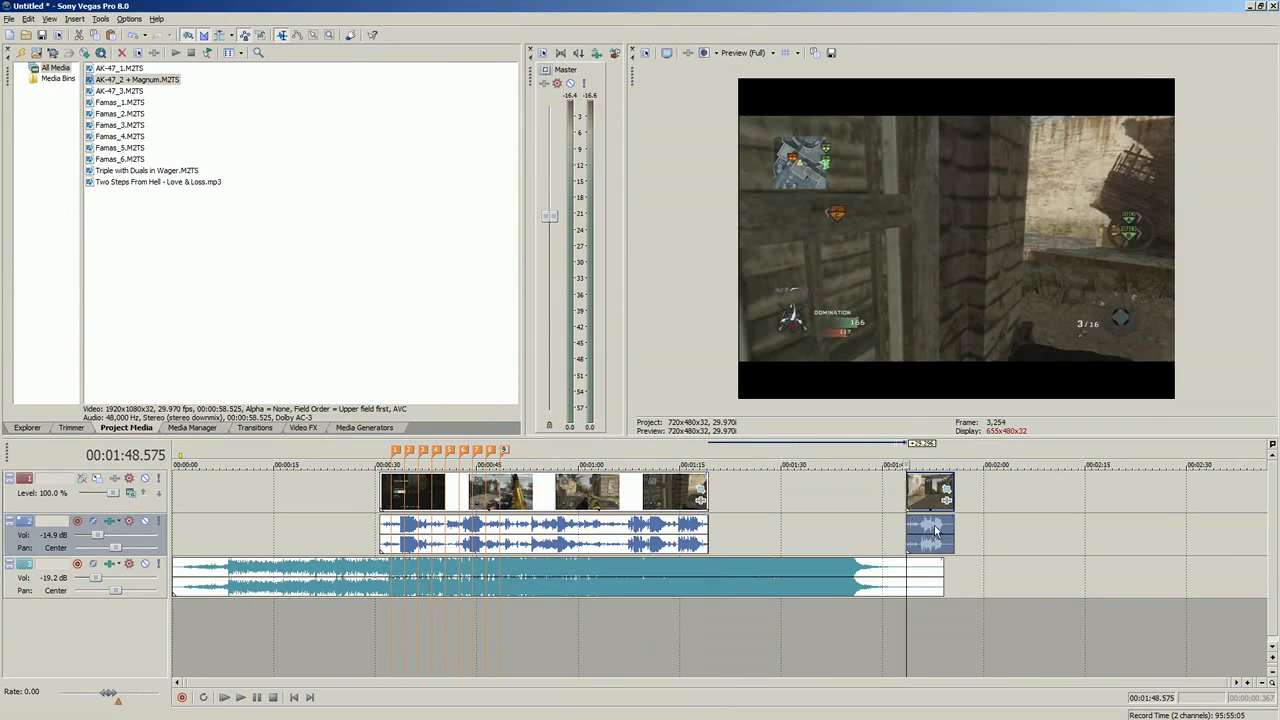
pyautogui.click(955, 524)
pyautogui.click(937, 531)
# Step: Play through the separated end section to review its action at normal speed
pyautogui.scroll(3, 941, 532)
pyautogui.click(677, 540)
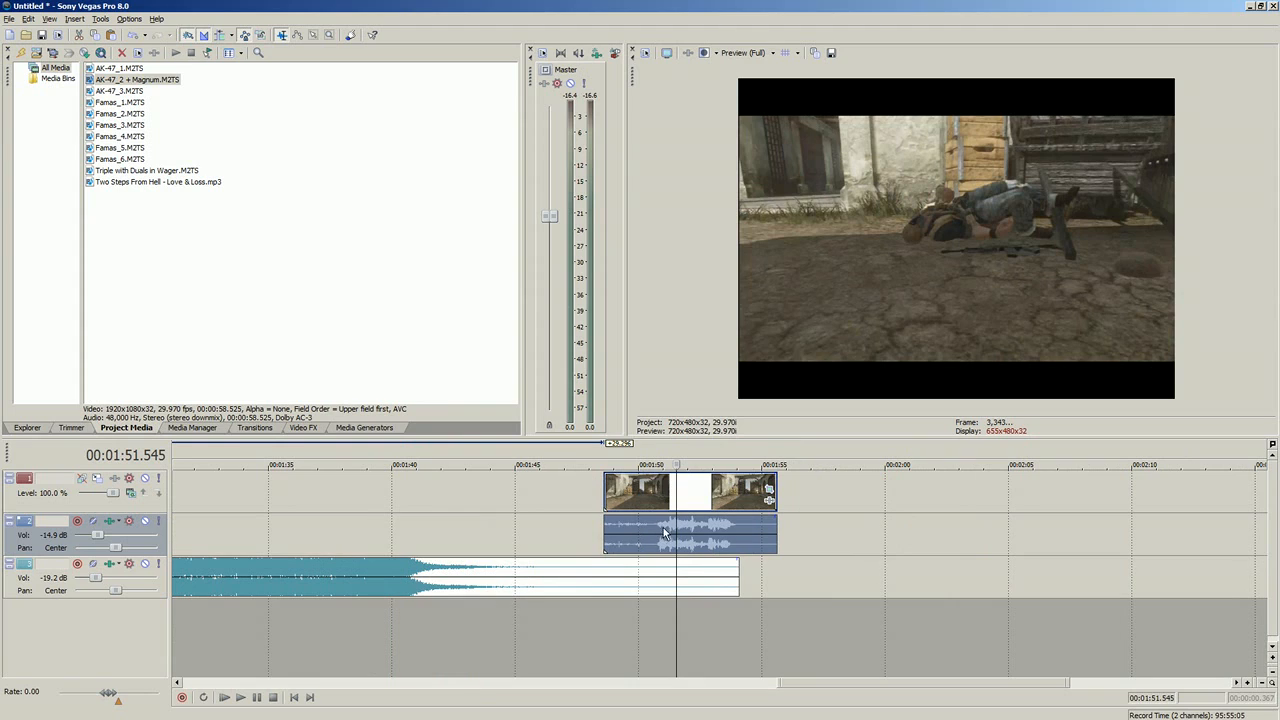
pyautogui.click(637, 530)
pyautogui.click(240, 700)
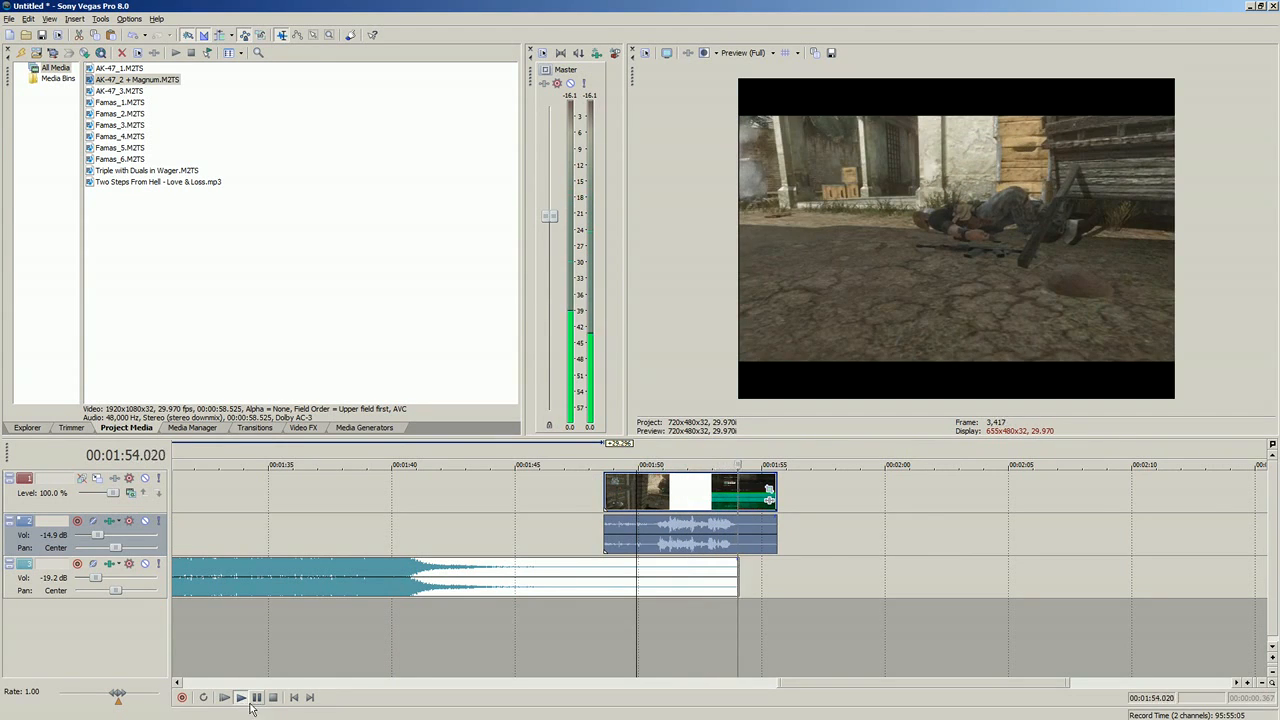
pyautogui.click(243, 702)
pyautogui.click(257, 702)
pyautogui.click(608, 524)
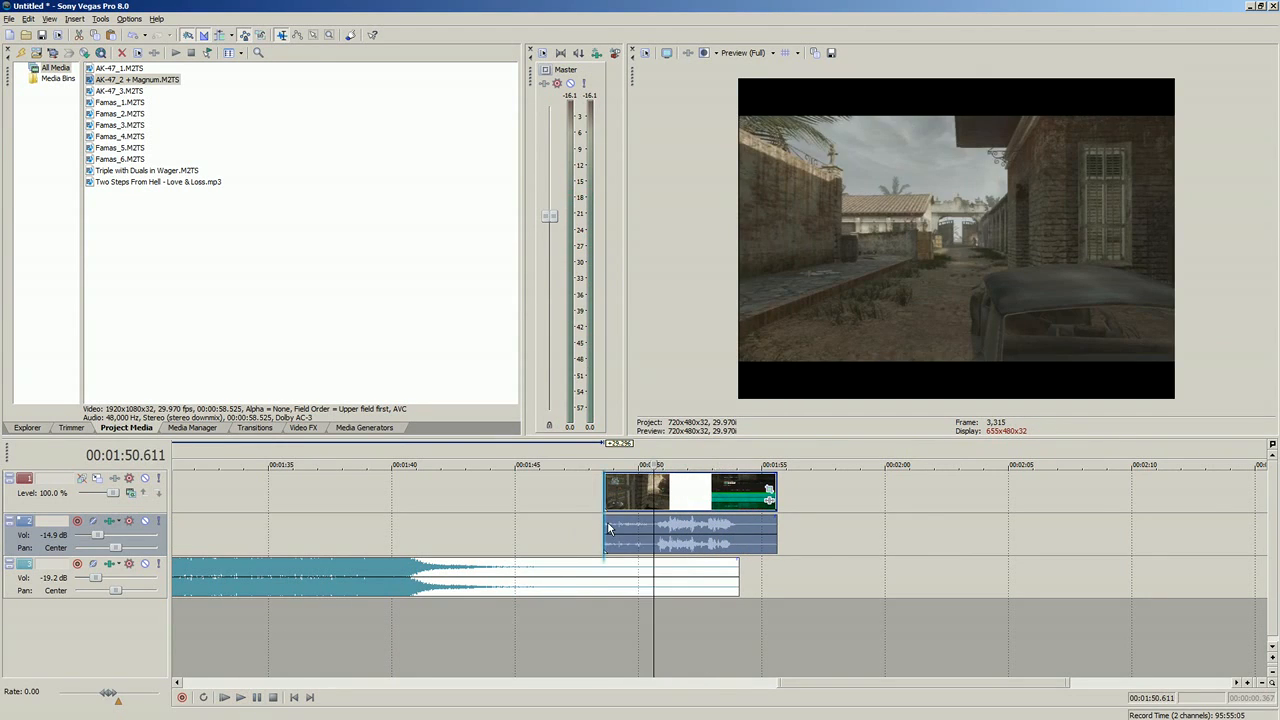
pyautogui.click(608, 524)
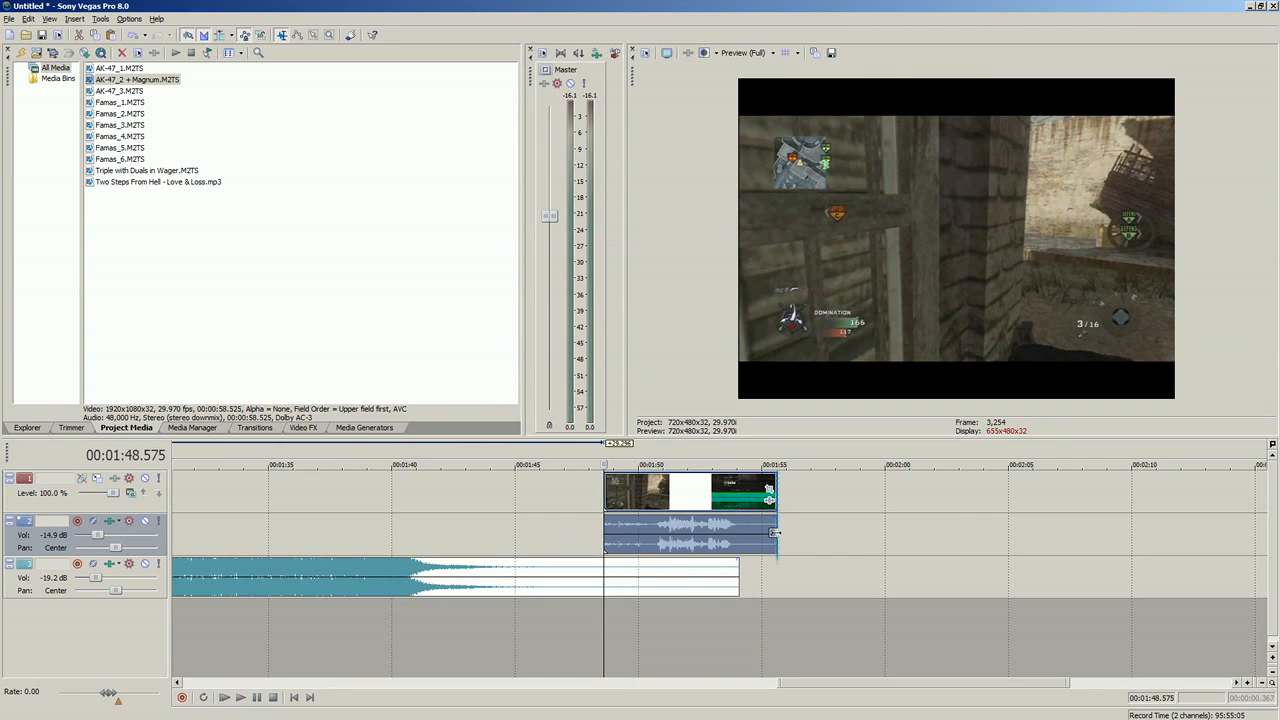
# Step: Time-stretch the separated section to about 00:02:11 for slow motion and play it from its start
pyautogui.moveTo(772, 533); pyautogui.dragTo(1165, 524)
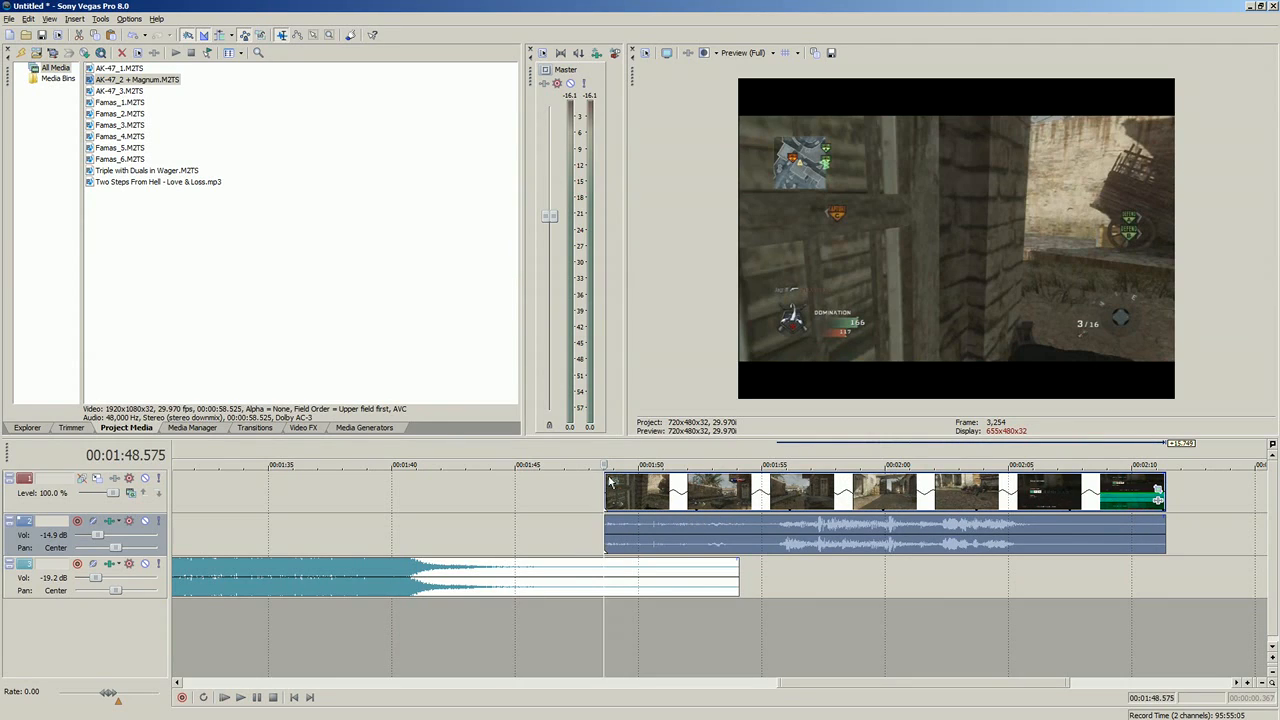
pyautogui.click(606, 640)
pyautogui.click(240, 697)
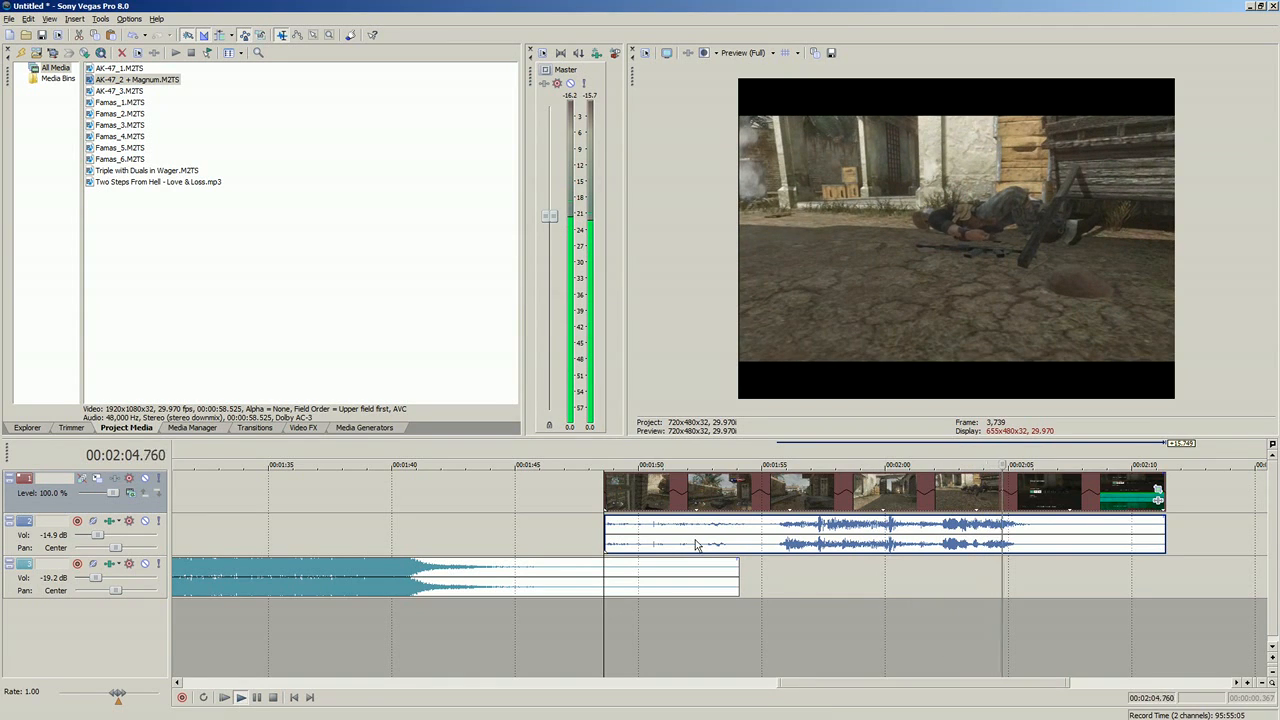
# Step: Check the slowed clip's playback rate in its event properties and inspect several moments of the footage
pyautogui.rightClick(768, 497)
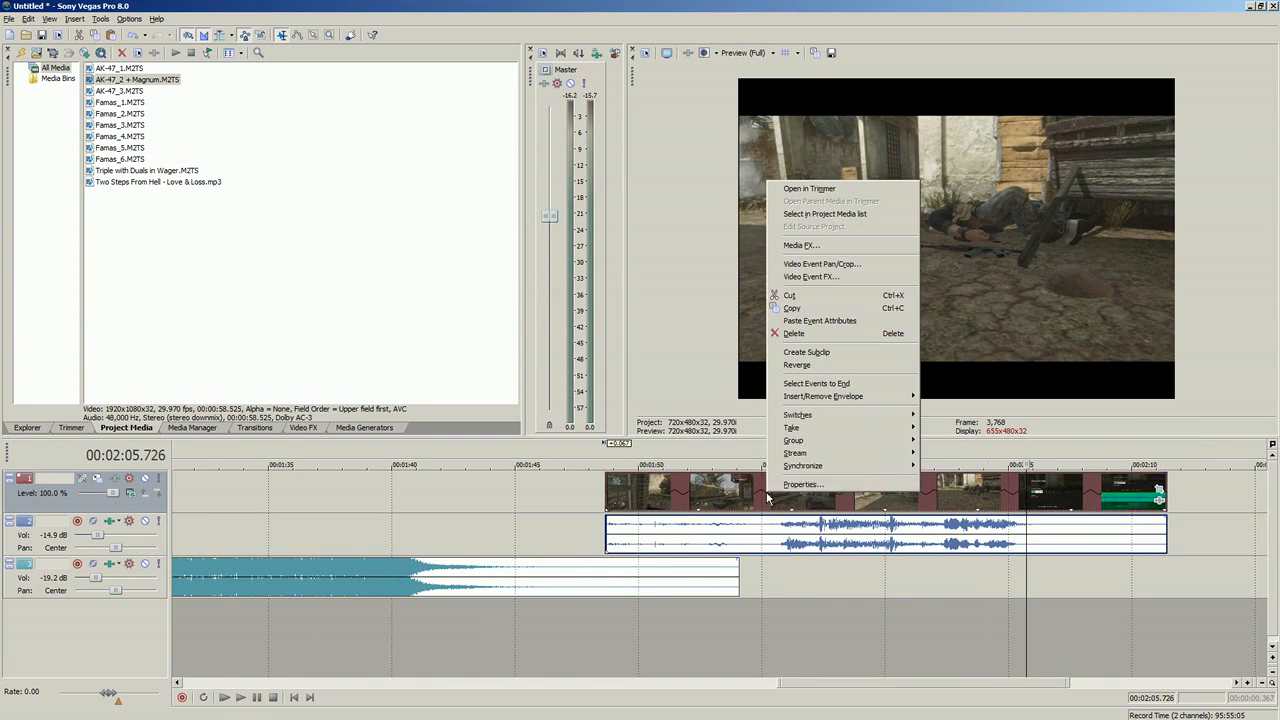
pyautogui.click(802, 484)
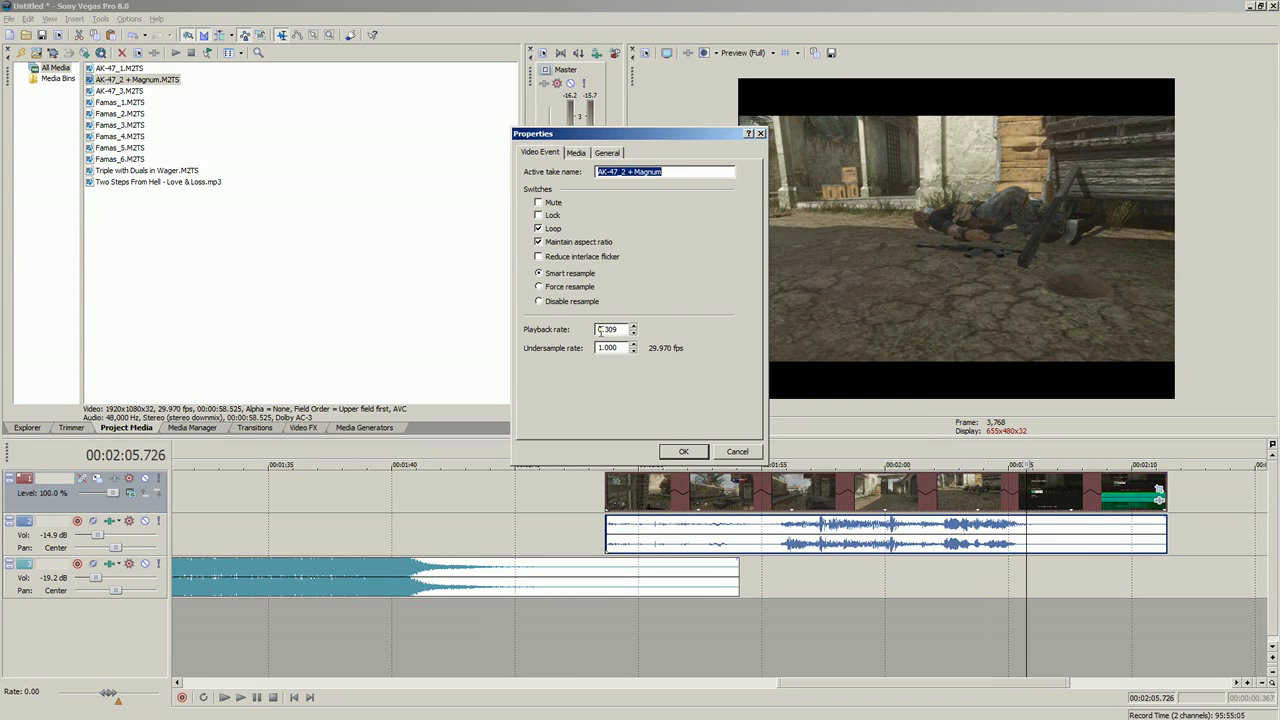
pyautogui.click(737, 452)
pyautogui.click(898, 528)
pyautogui.moveTo(875, 544); pyautogui.dragTo(870, 520)
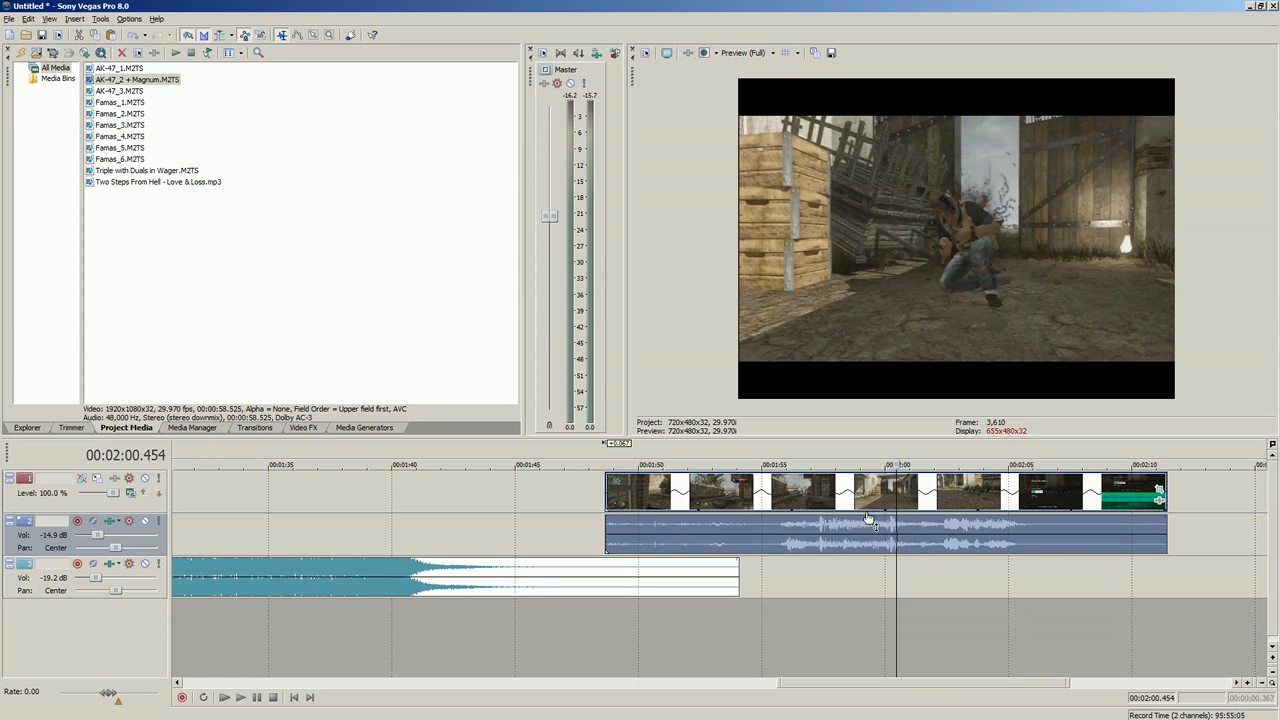
pyautogui.click(807, 537)
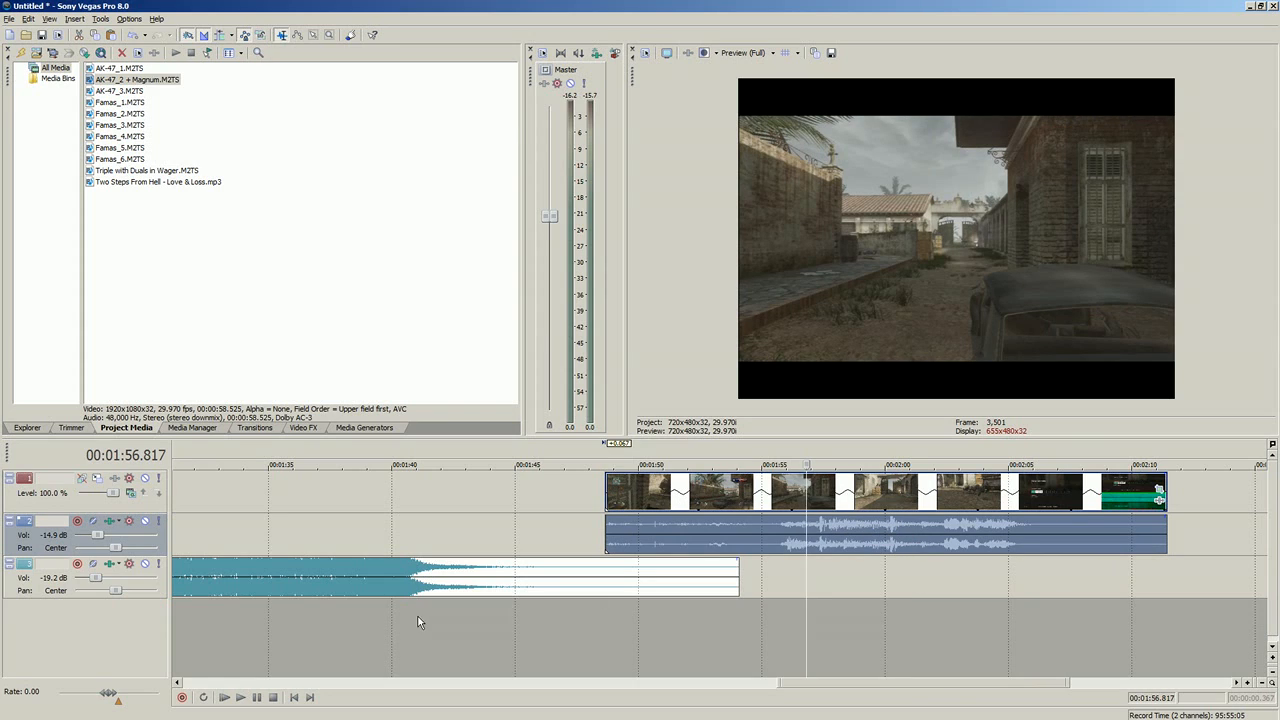
pyautogui.click(967, 500)
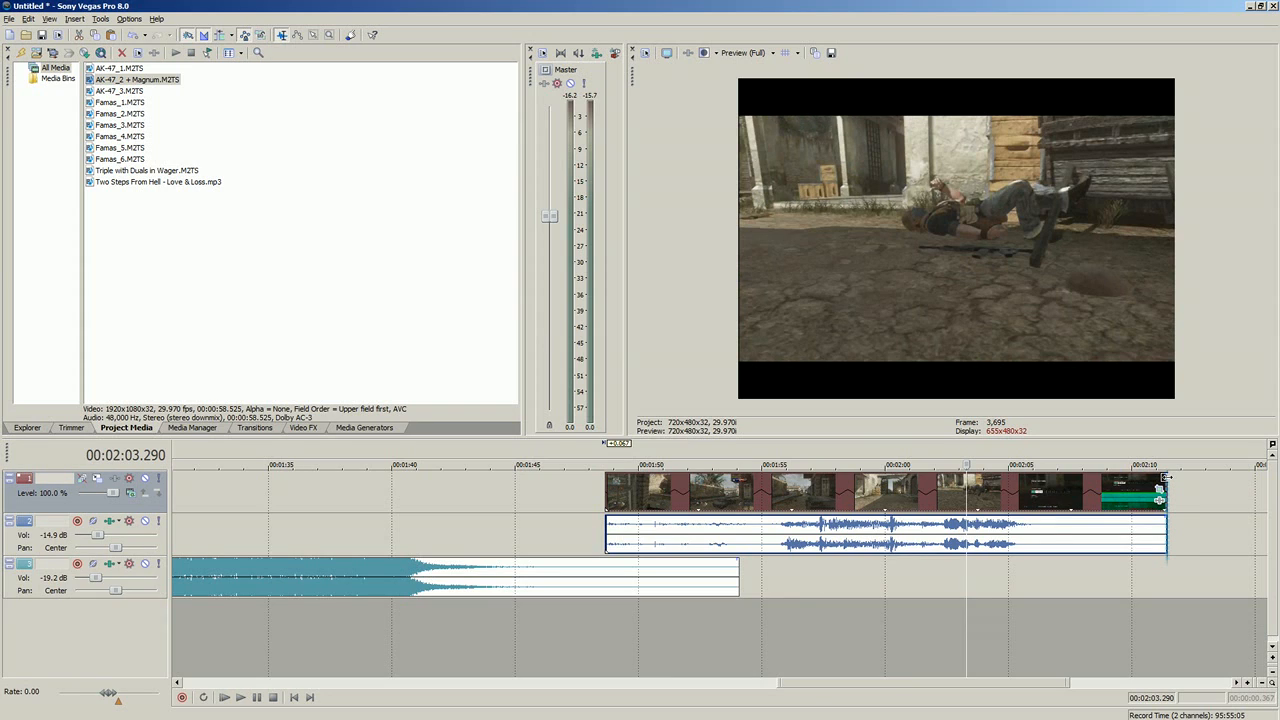
# Step: Time-compress the separated section to end at about 00:01:50.4 for fast motion and play it from its start
pyautogui.moveTo(1166, 478); pyautogui.dragTo(645, 490)
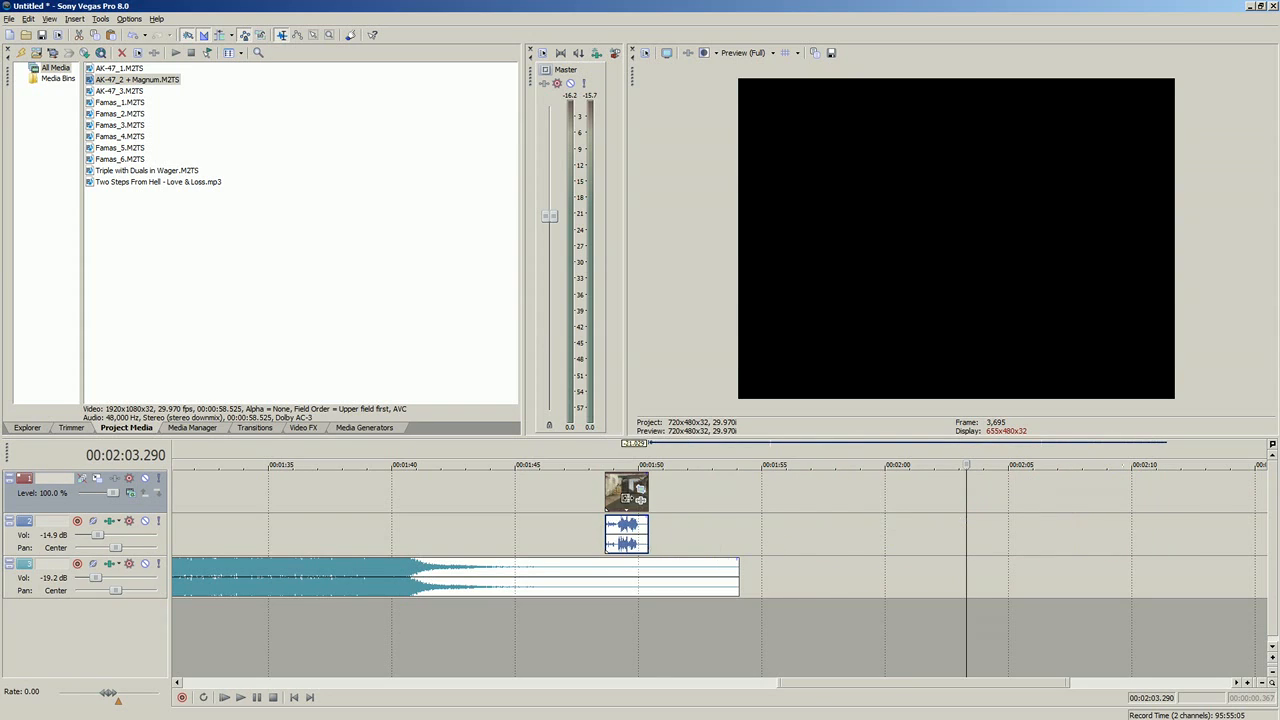
pyautogui.doubleClick(600, 504)
pyautogui.click(606, 499)
pyautogui.scroll(4, 606, 499)
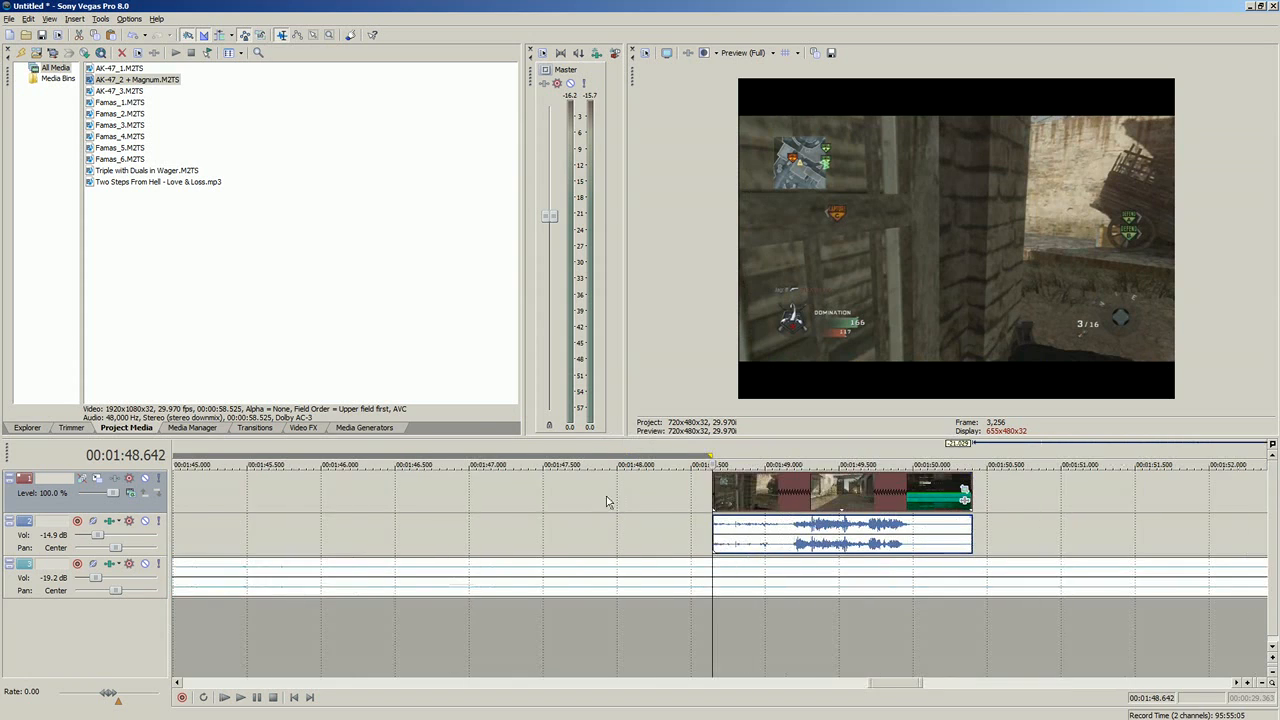
pyautogui.click(241, 697)
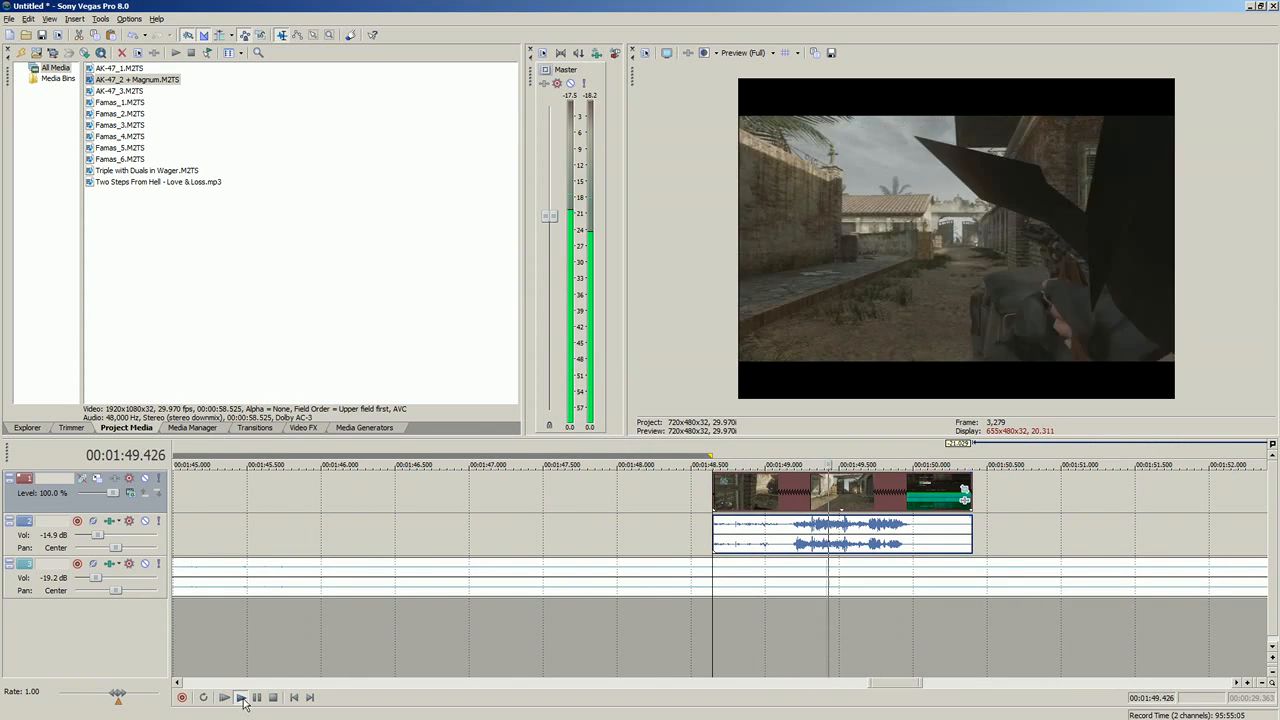
pyautogui.click(271, 698)
# Step: Delete the sped-up separated section from the video and audio tracks
pyautogui.scroll(-6, 917, 492)
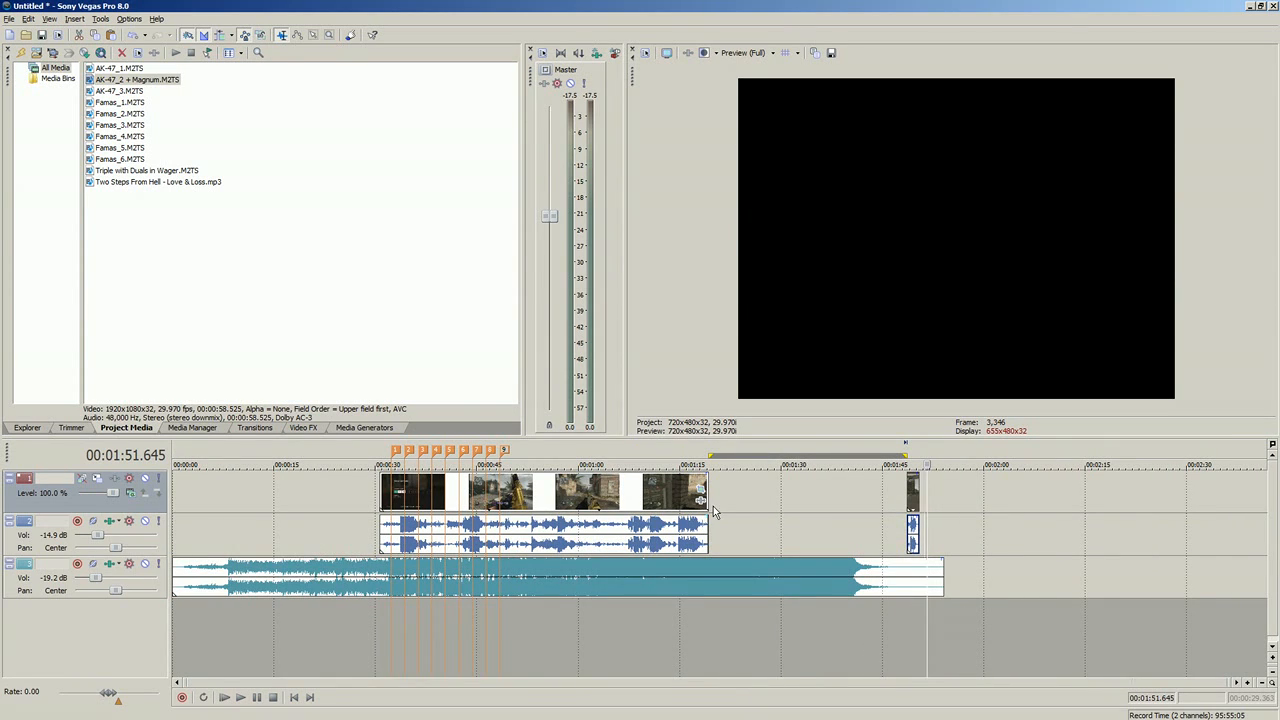
pyautogui.moveTo(917, 492); pyautogui.dragTo(914, 490)
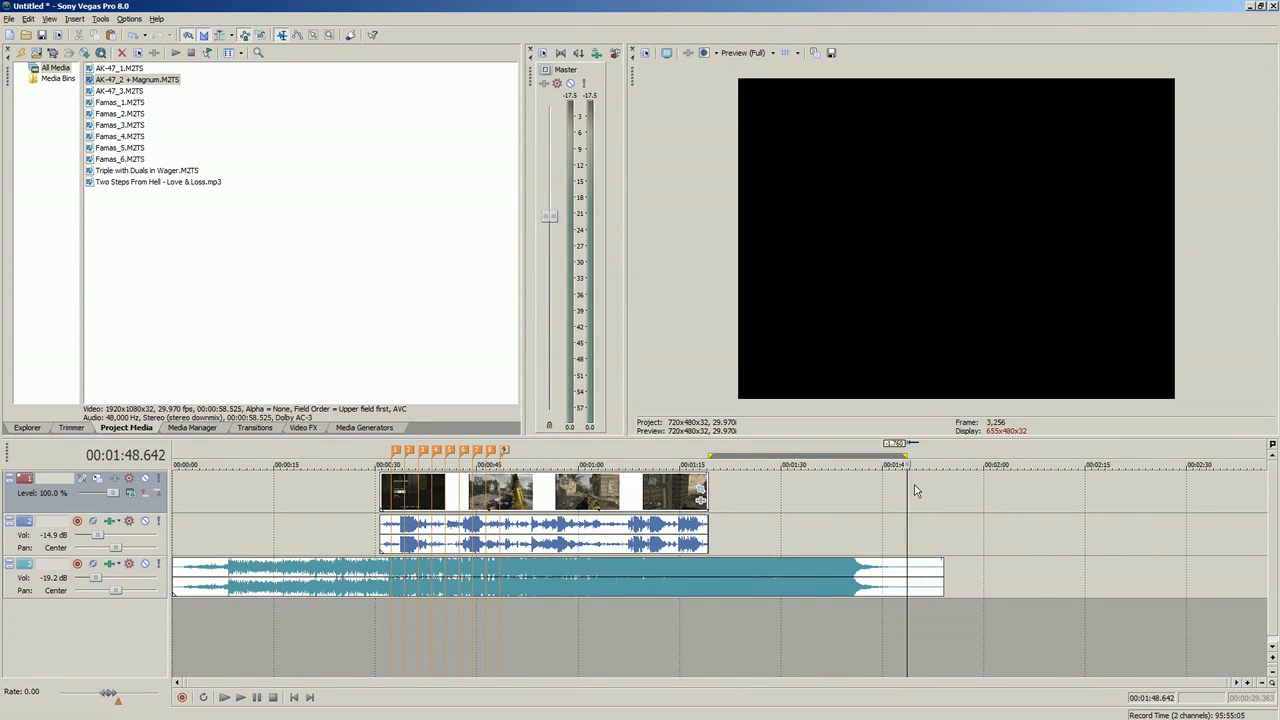
# Step: Examine how the remaining gameplay clip lines up with the numbered markers along the music
pyautogui.click(392, 492)
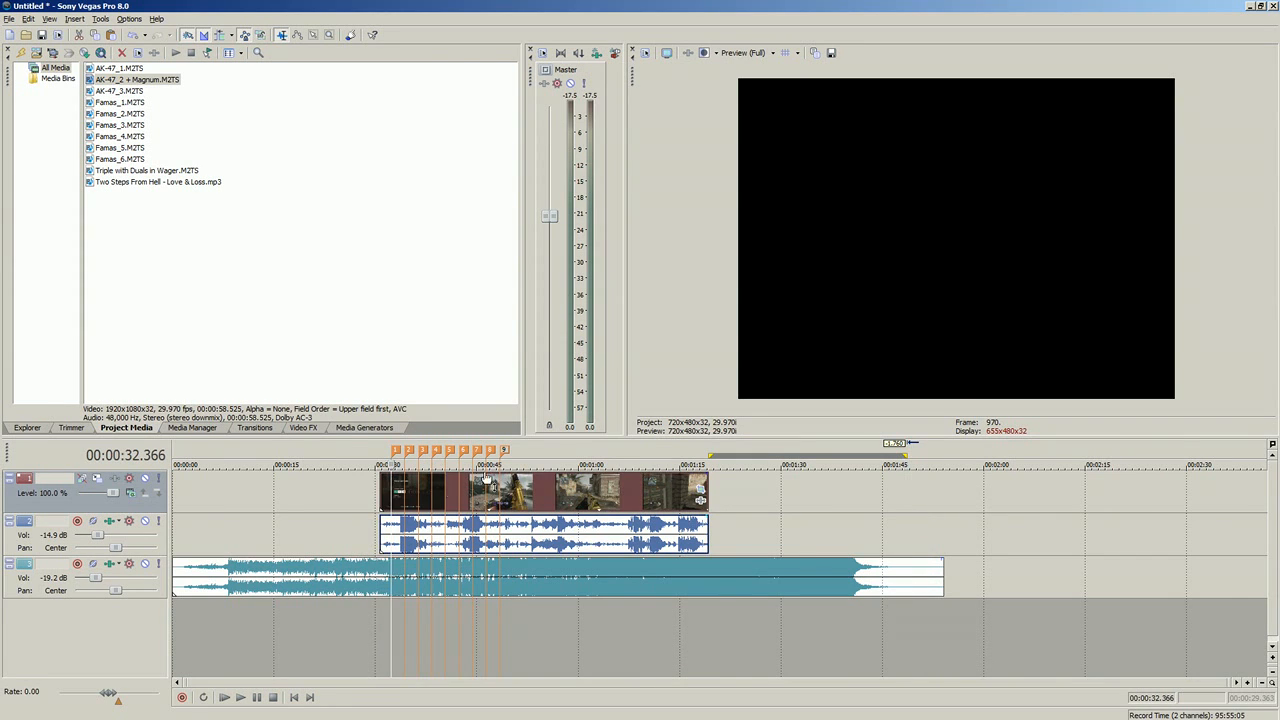
pyautogui.scroll(6, 577, 467)
pyautogui.scroll(-5, 577, 467)
pyautogui.click(892, 495)
pyautogui.click(828, 494)
pyautogui.scroll(-3, 900, 508)
pyautogui.scroll(9, 725, 520)
pyautogui.scroll(-5, 533, 506)
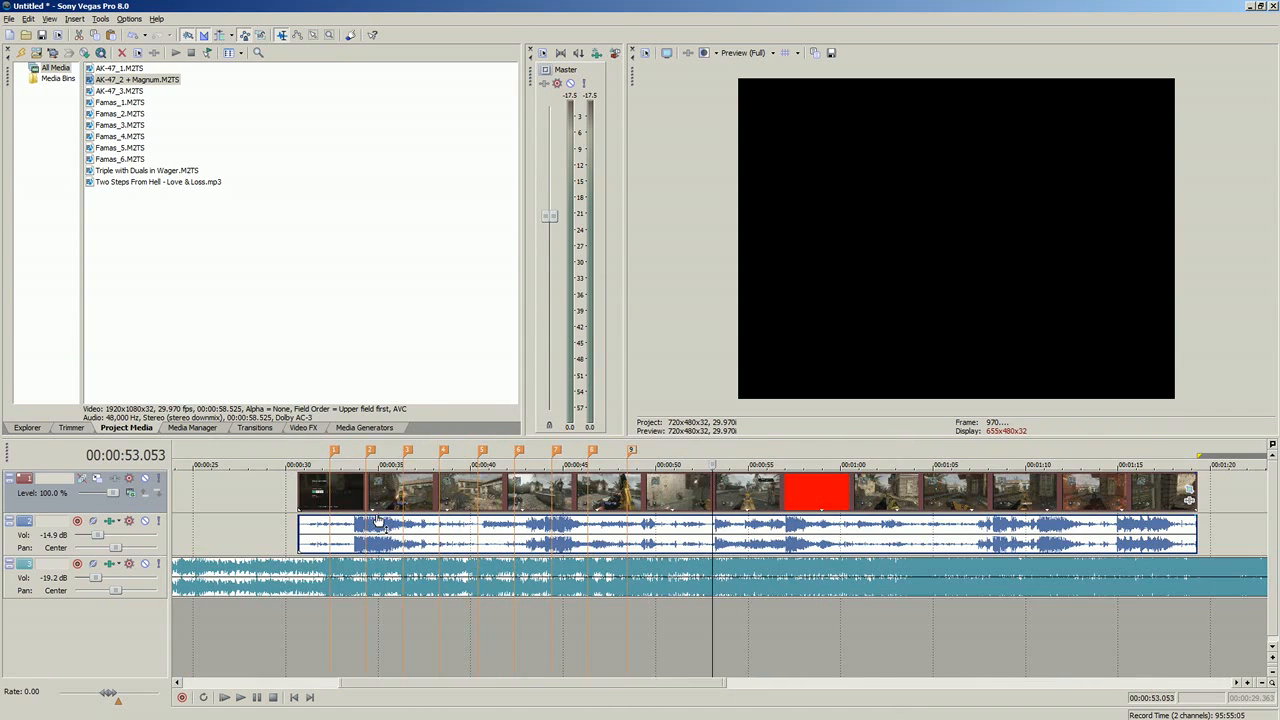
# Step: Play the start of the gameplay clip from about 00:00:31.4 toward the first marker
pyautogui.click(323, 492)
pyautogui.scroll(5, 500, 506)
pyautogui.click(747, 493)
pyautogui.click(629, 496)
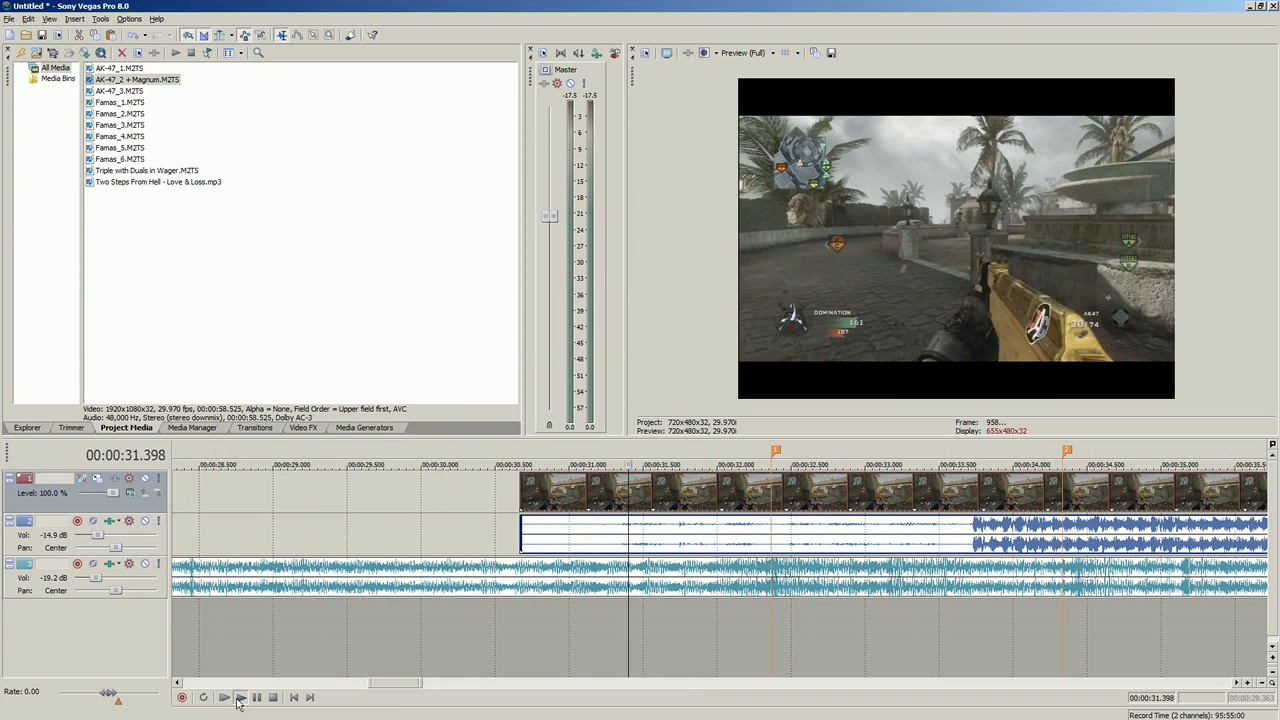
pyautogui.click(257, 698)
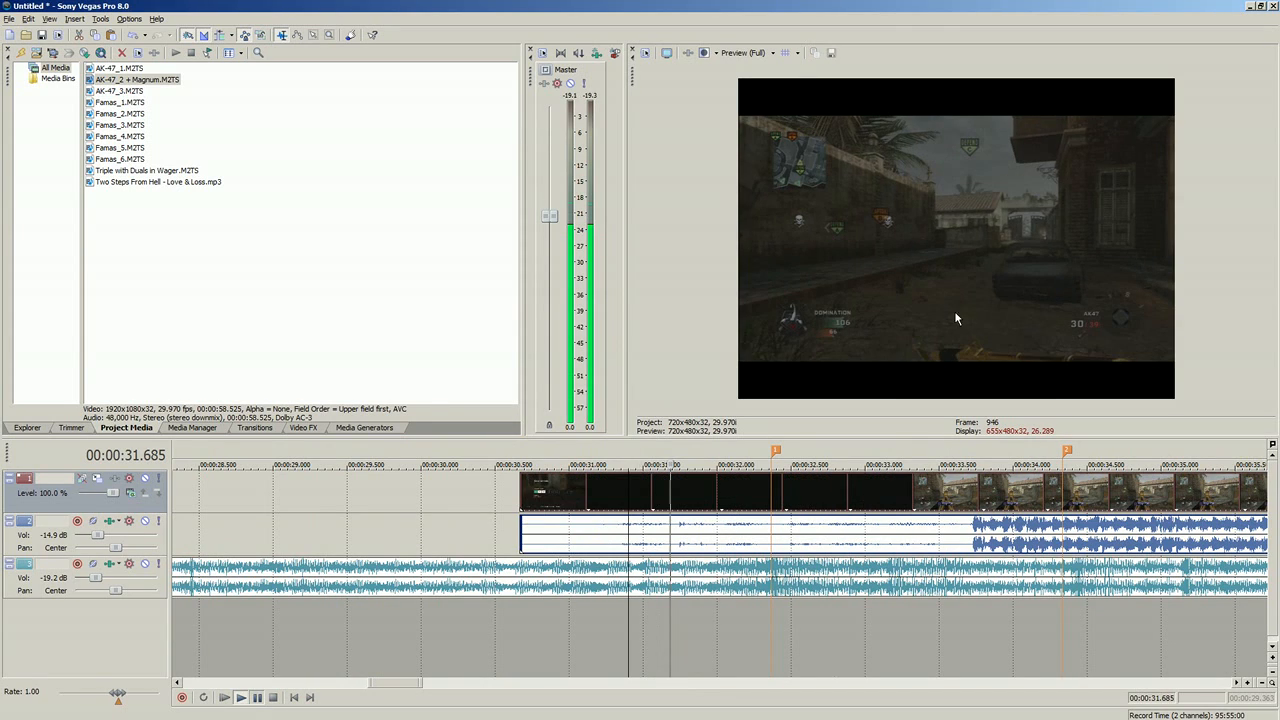
pyautogui.scroll(-5, 884, 261)
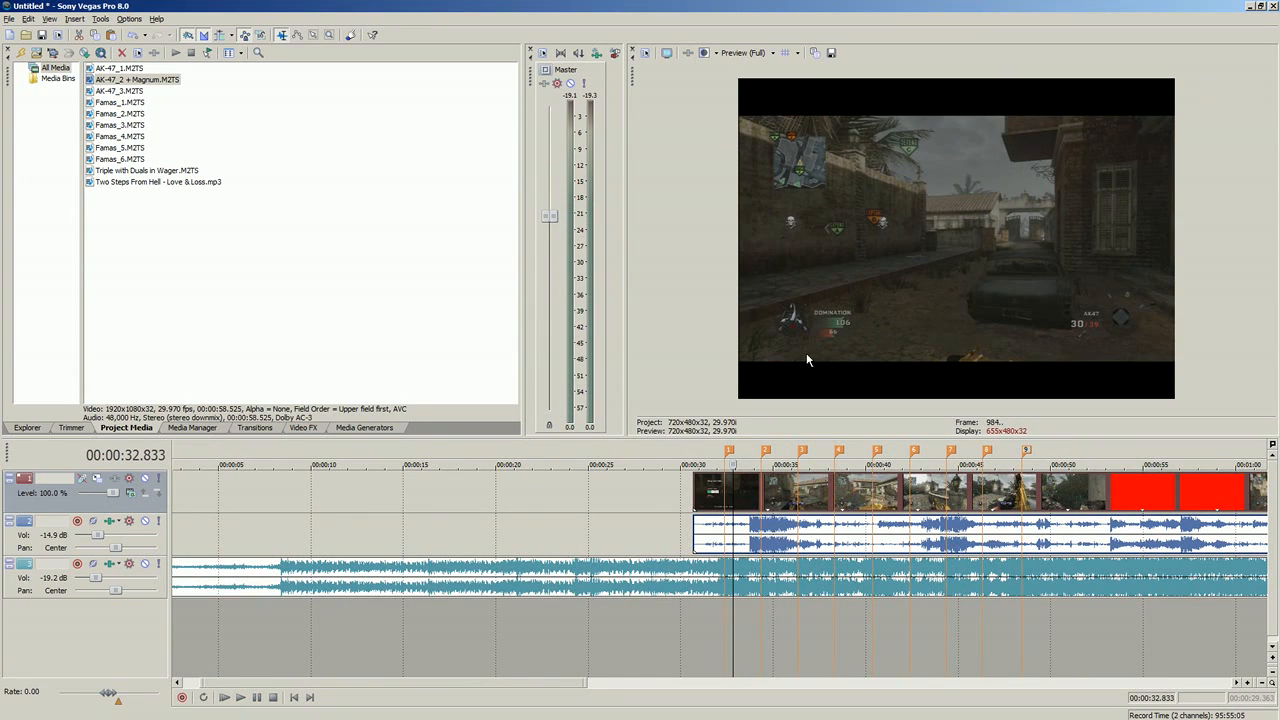
# Step: Set the remaining gameplay clip's pan/crop frame to a width of 720 and a height of 480
pyautogui.scroll(-2, 897, 492)
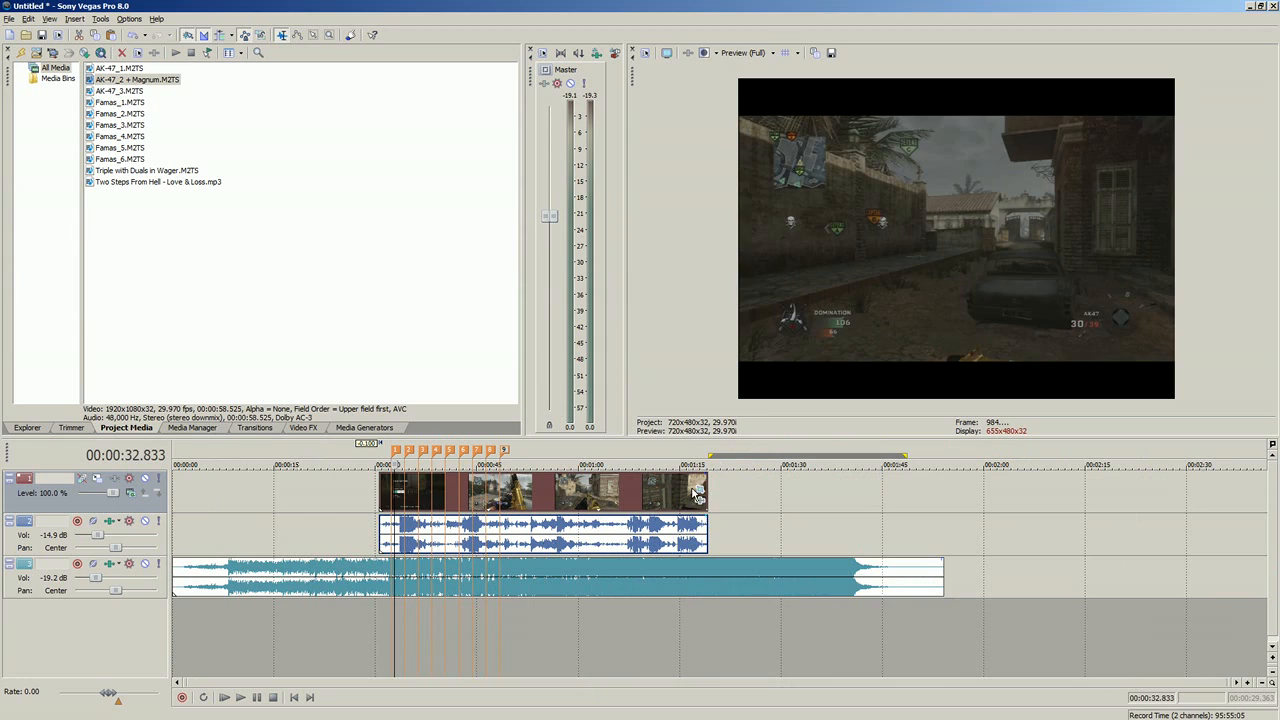
pyautogui.click(690, 492)
pyautogui.click(699, 491)
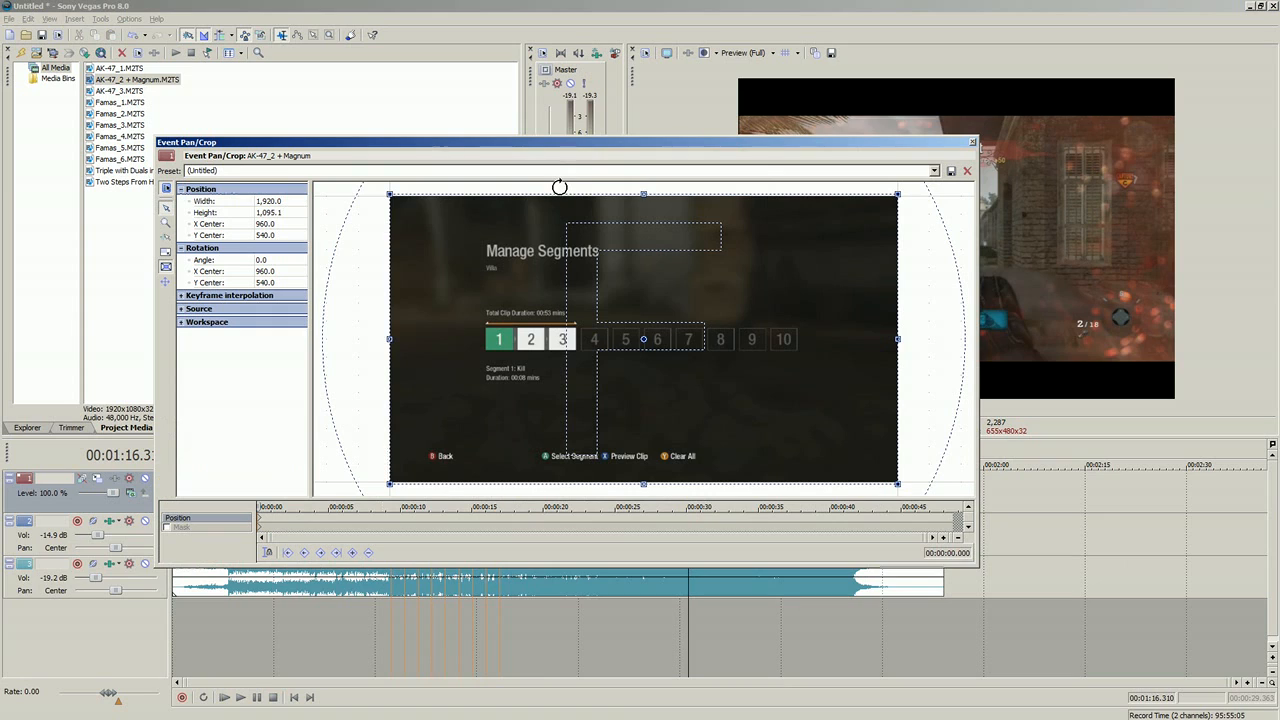
pyautogui.moveTo(880, 142); pyautogui.dragTo(797, 196)
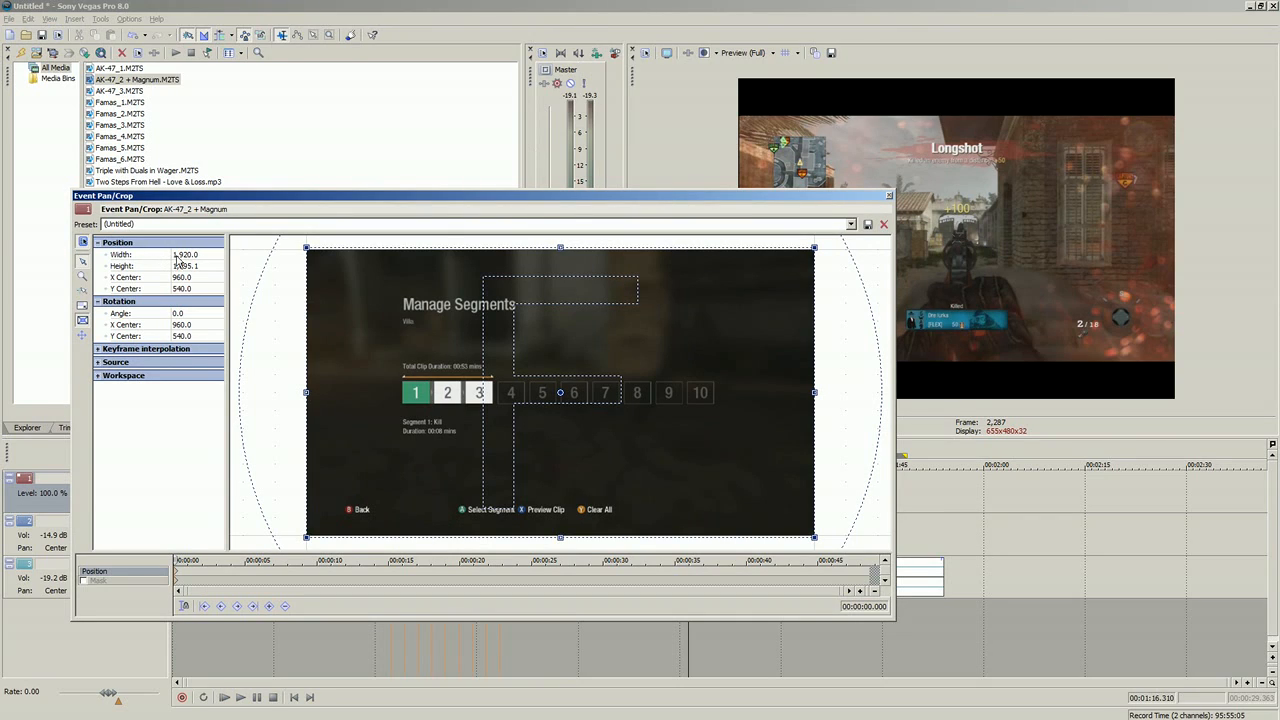
pyautogui.click(190, 255)
pyautogui.write('720')
pyautogui.press('Tab')
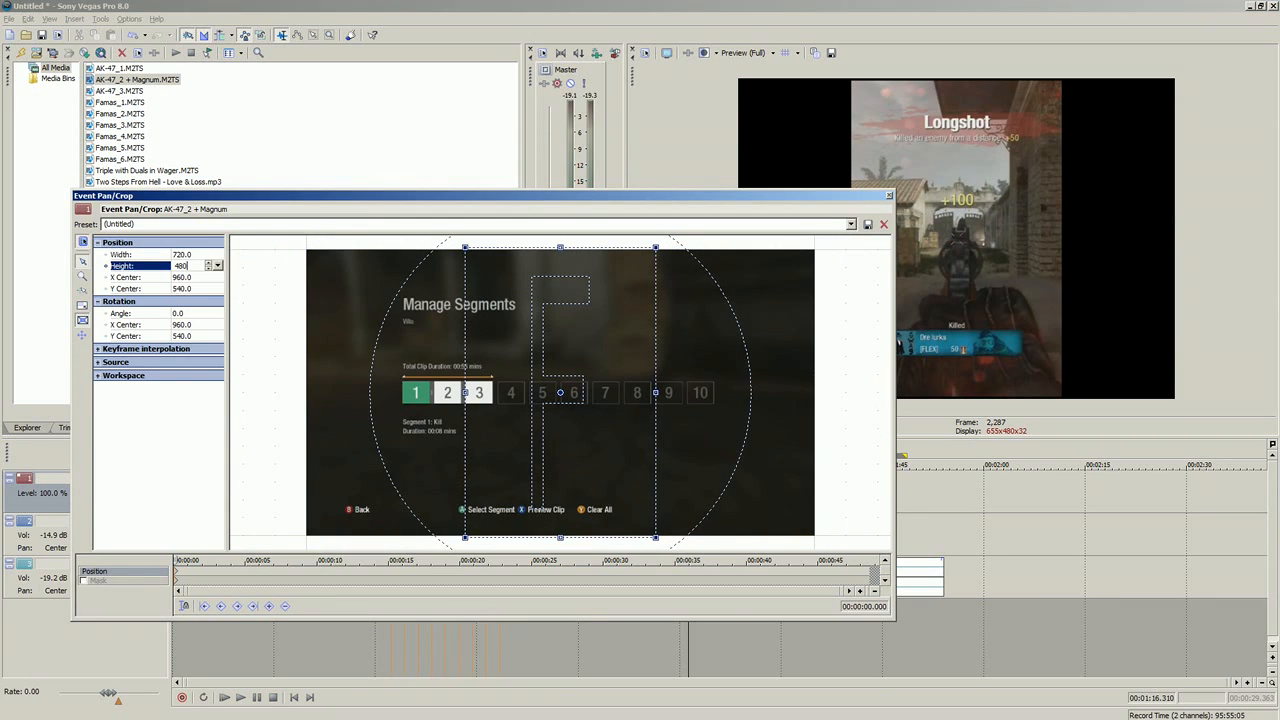
pyautogui.press('Return')
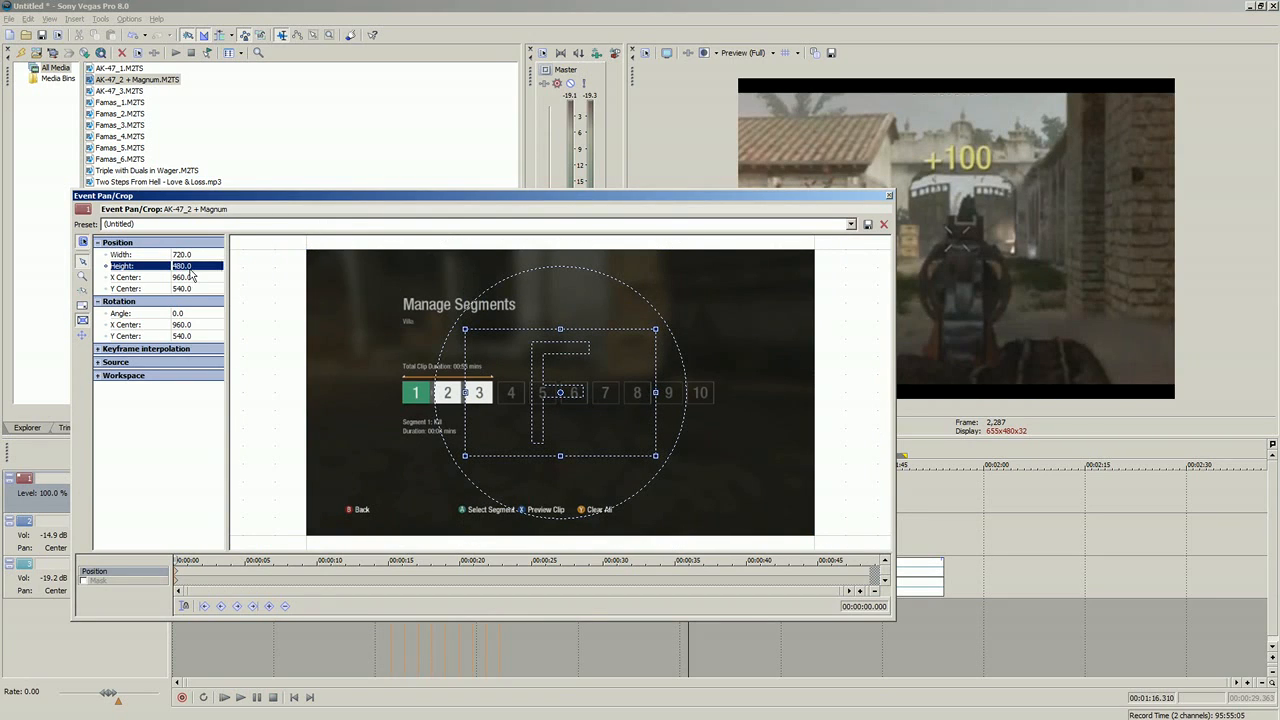
pyautogui.click(886, 197)
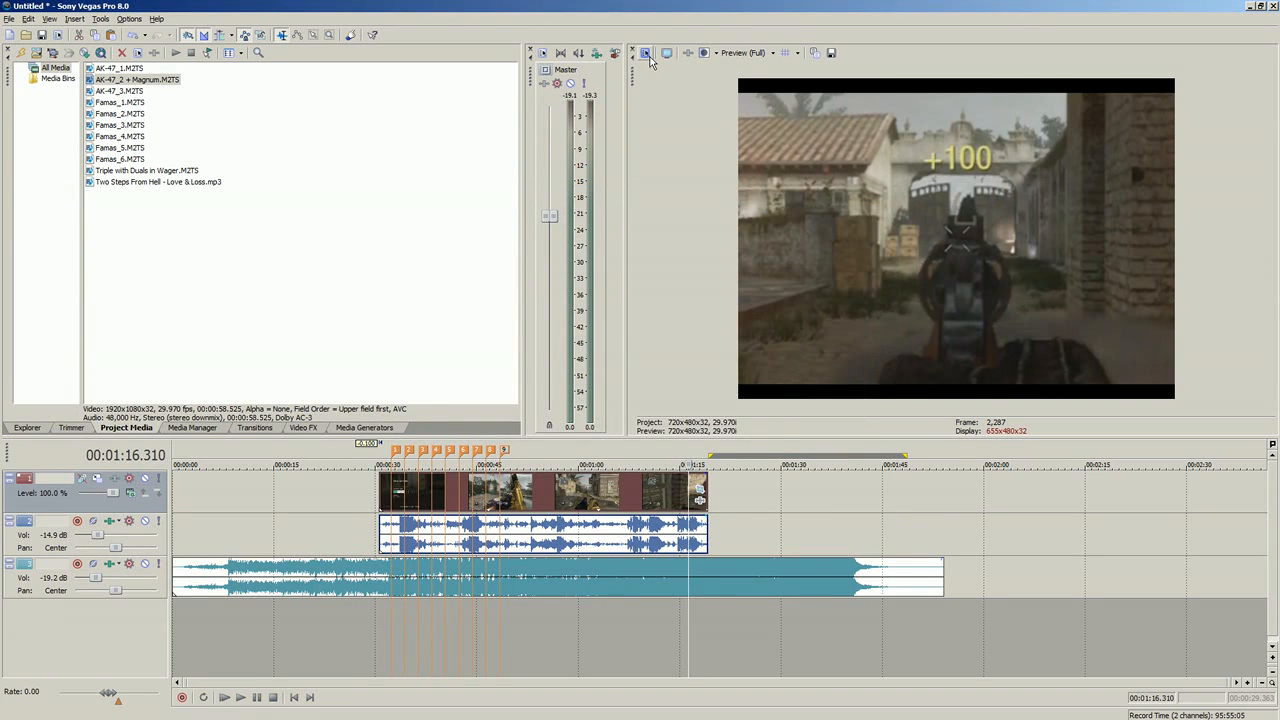
# Step: Check the project's frame width and height in its video properties, leaving the settings unmodified
pyautogui.click(647, 54)
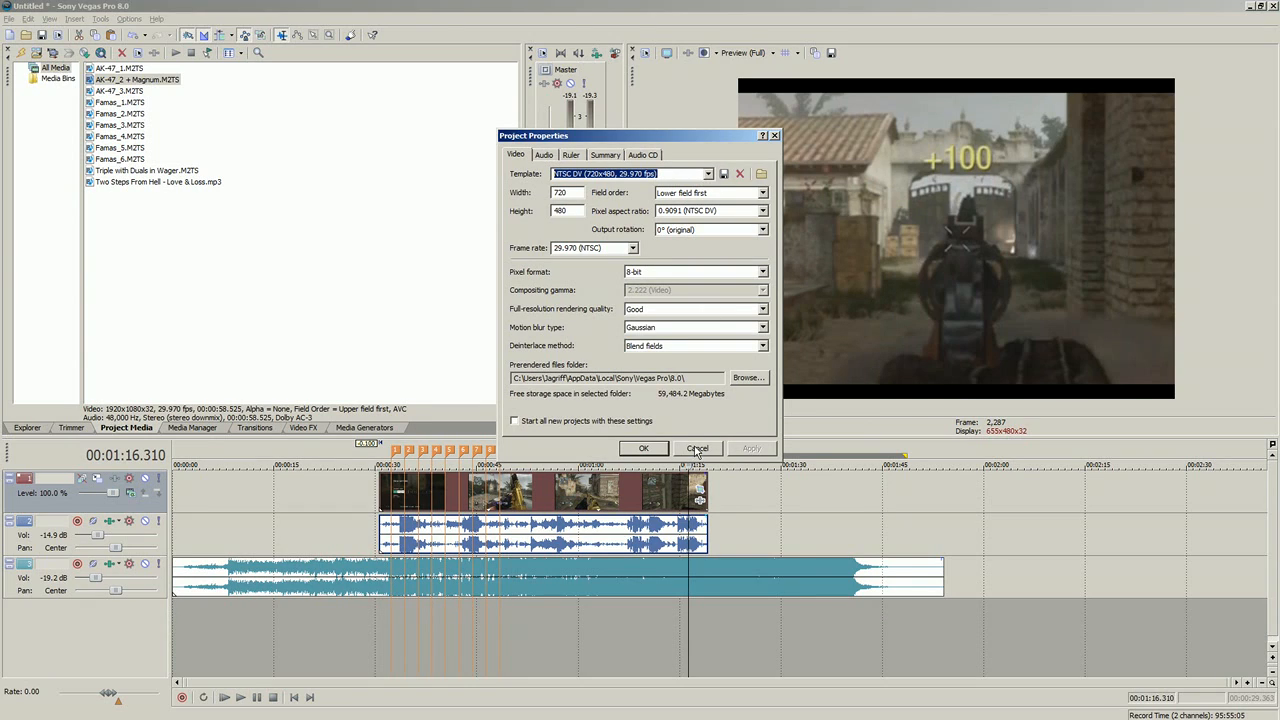
pyautogui.click(697, 449)
pyautogui.click(9, 19)
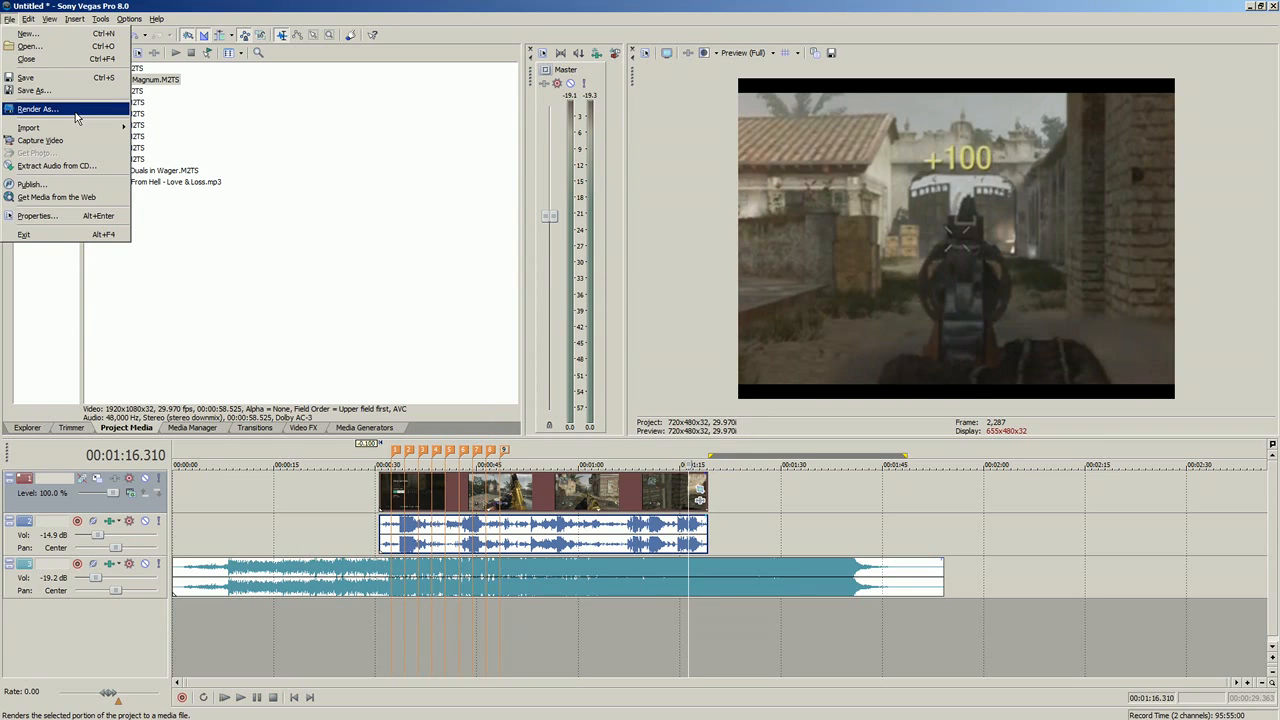
pyautogui.click(647, 54)
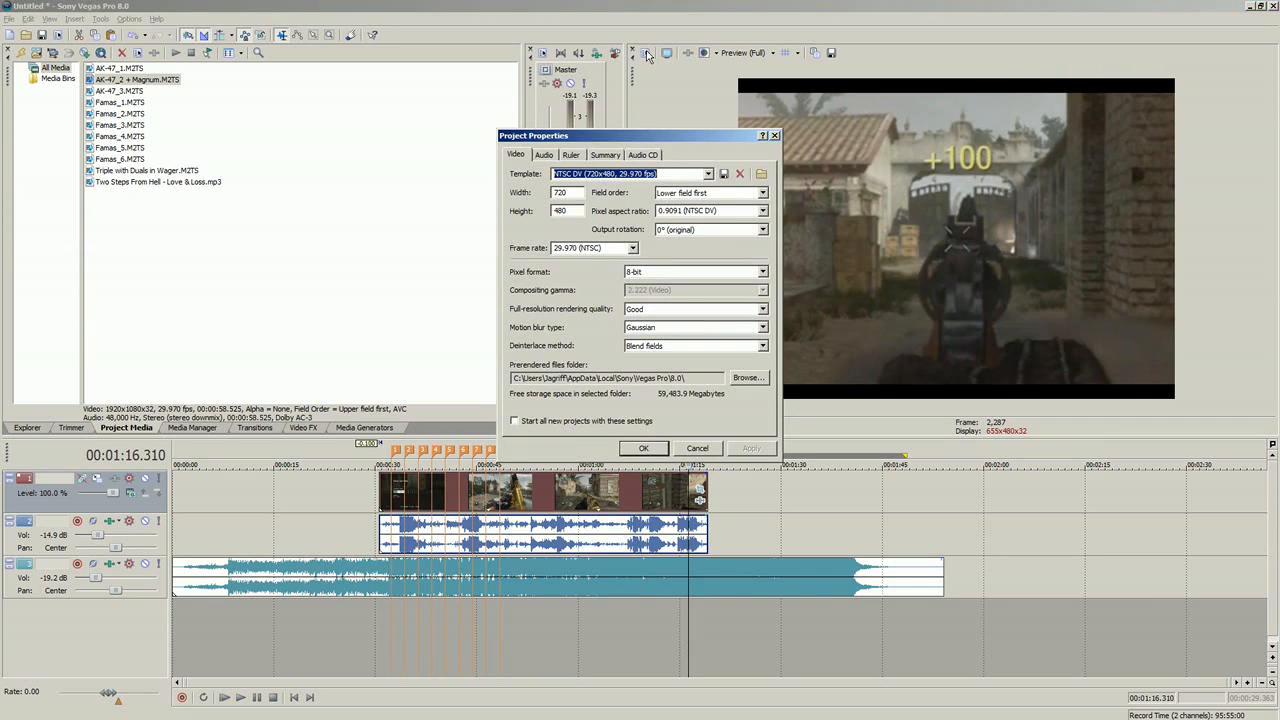
pyautogui.doubleClick(573, 194)
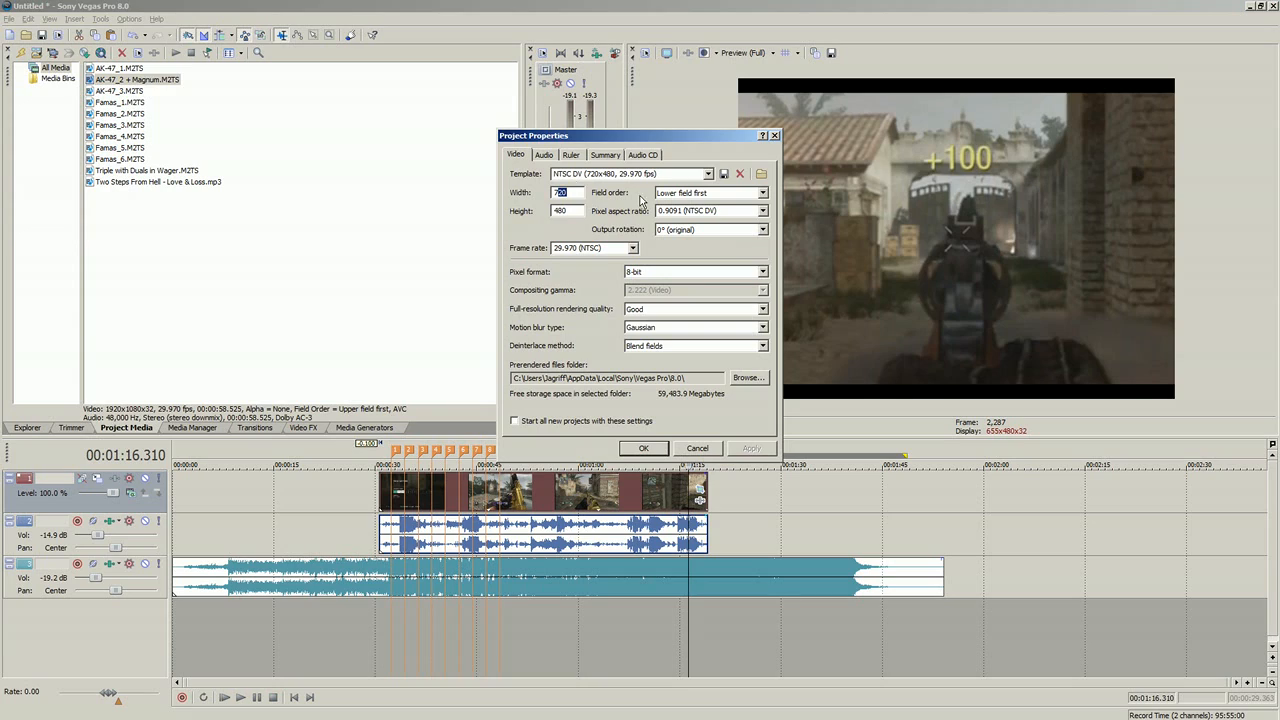
pyautogui.click(697, 449)
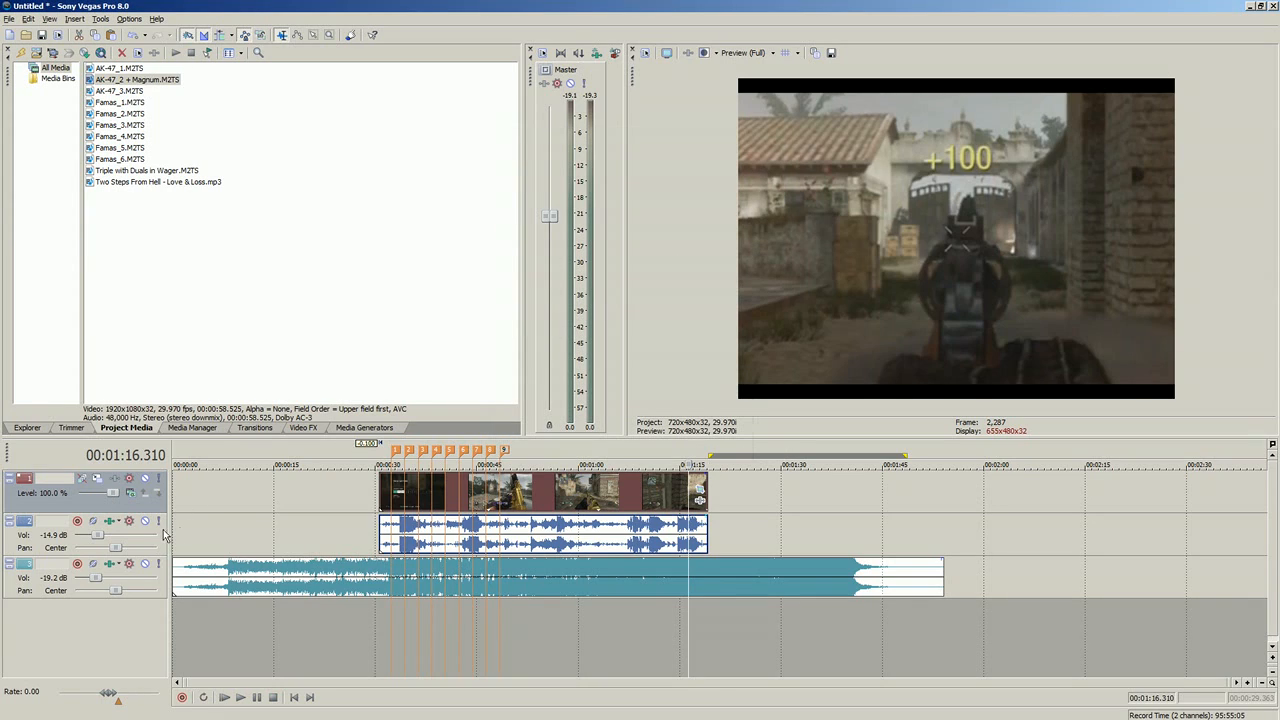
pyautogui.click(457, 489)
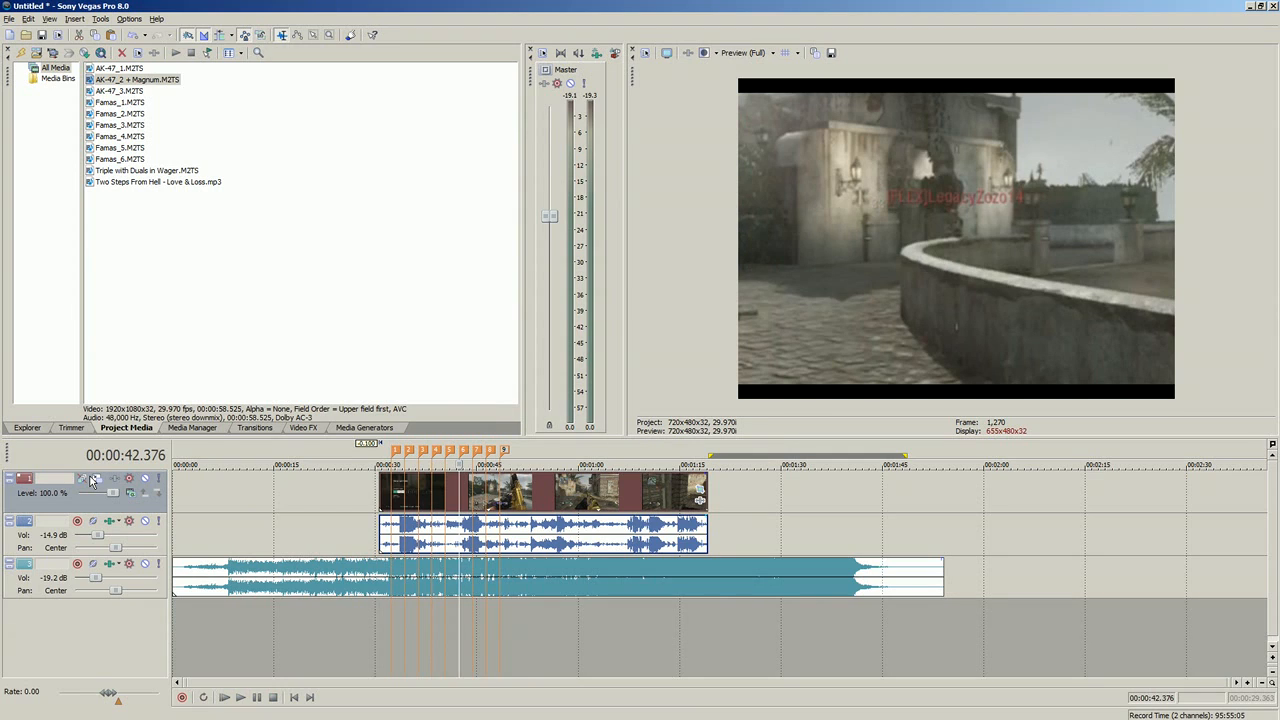
pyautogui.click(97, 479)
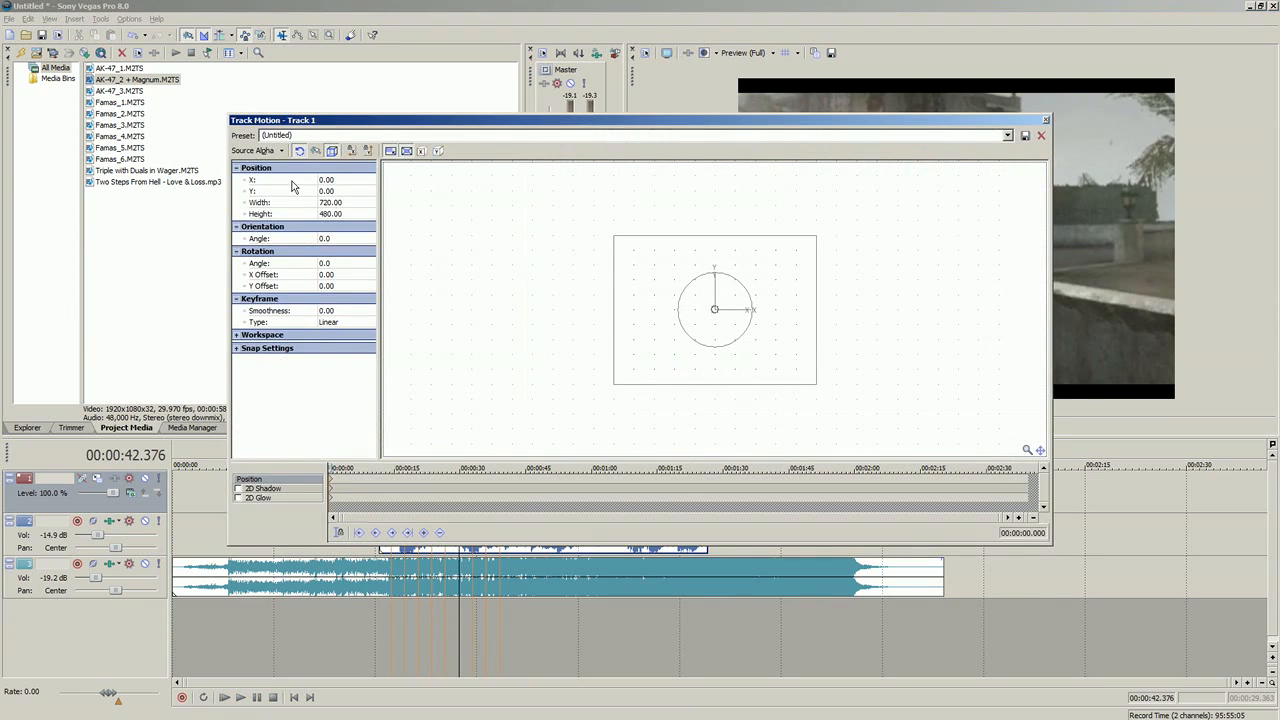
pyautogui.click(1046, 120)
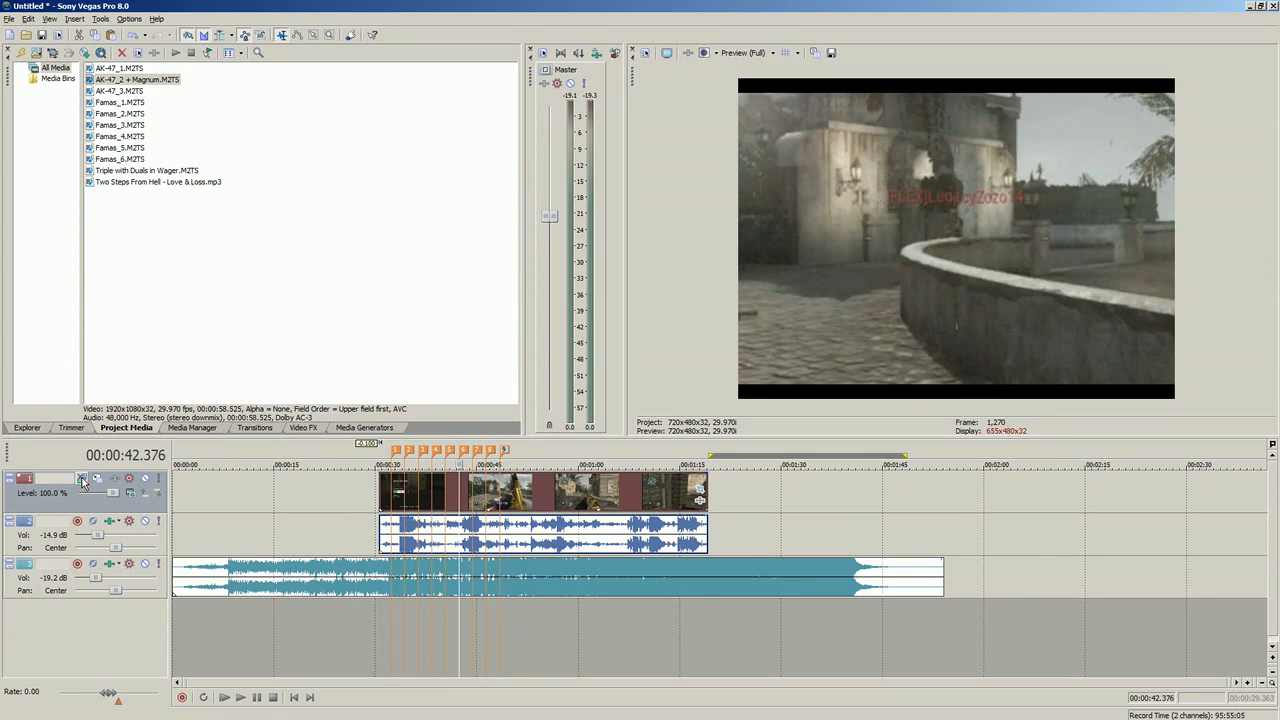
# Step: Open the gameplay clip's pan/crop settings and enlarge the crop frame to a height of about 959
pyautogui.click(638, 502)
pyautogui.click(699, 489)
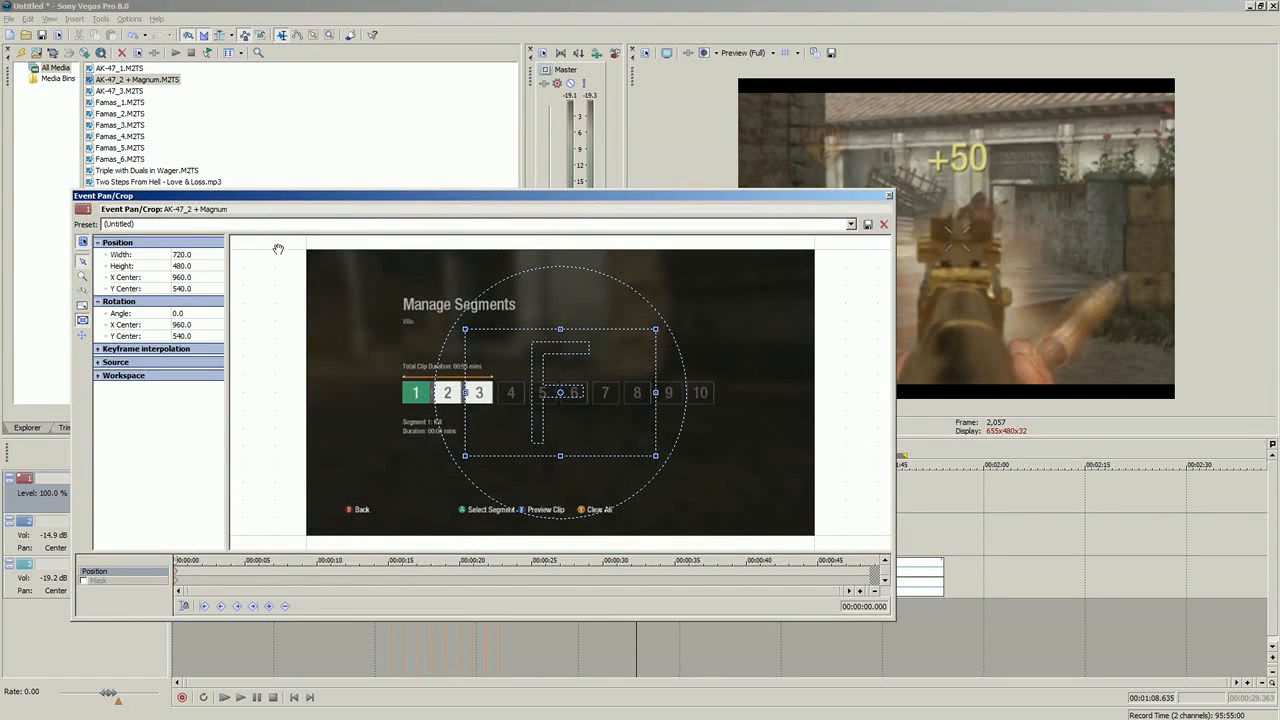
pyautogui.click(211, 254)
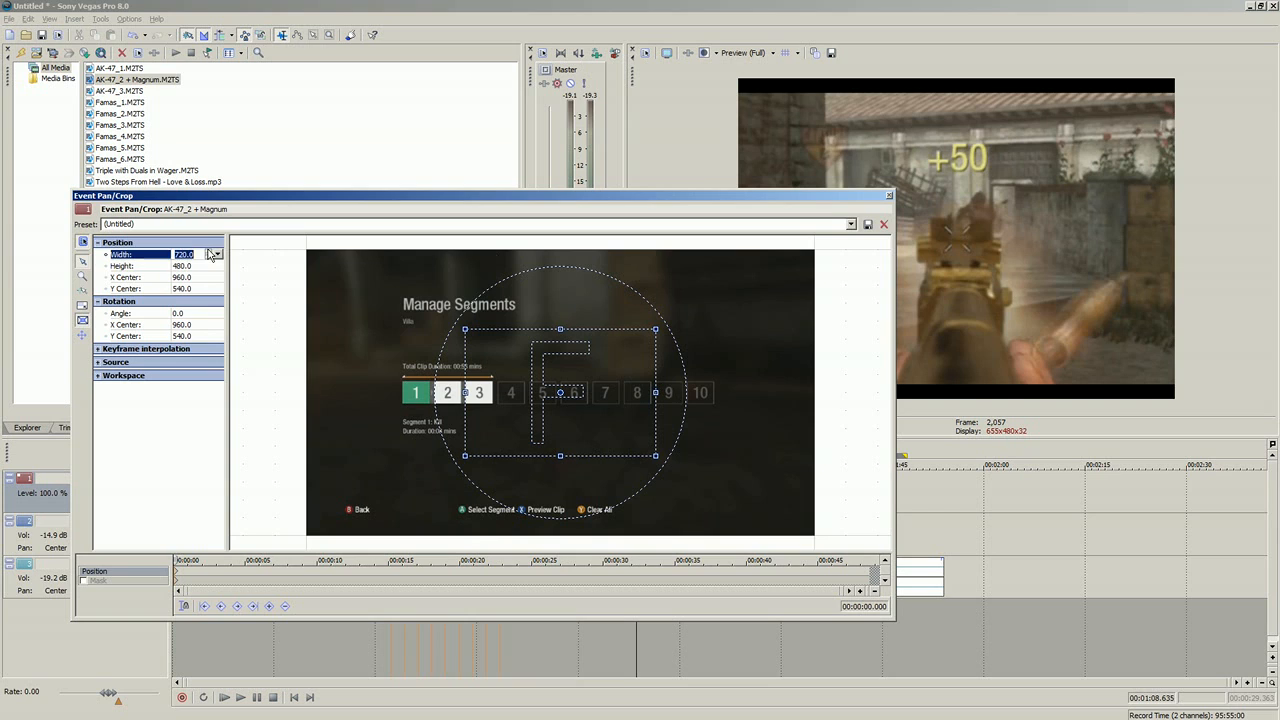
pyautogui.moveTo(659, 456); pyautogui.dragTo(770, 519)
# Step: Set the clip's crop frame to a width of 720 and a height of 480
pyautogui.click(215, 246)
pyautogui.click(214, 256)
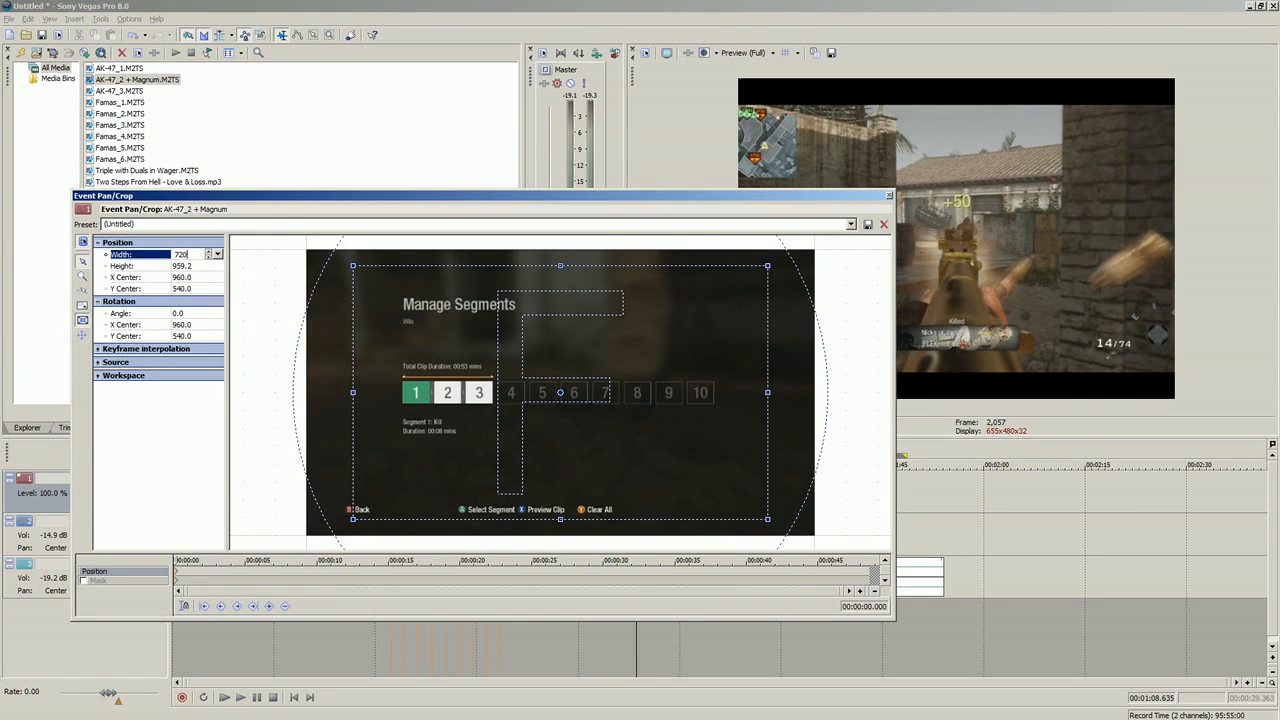
pyautogui.press('Tab')
pyautogui.write('480')
pyautogui.press('Return')
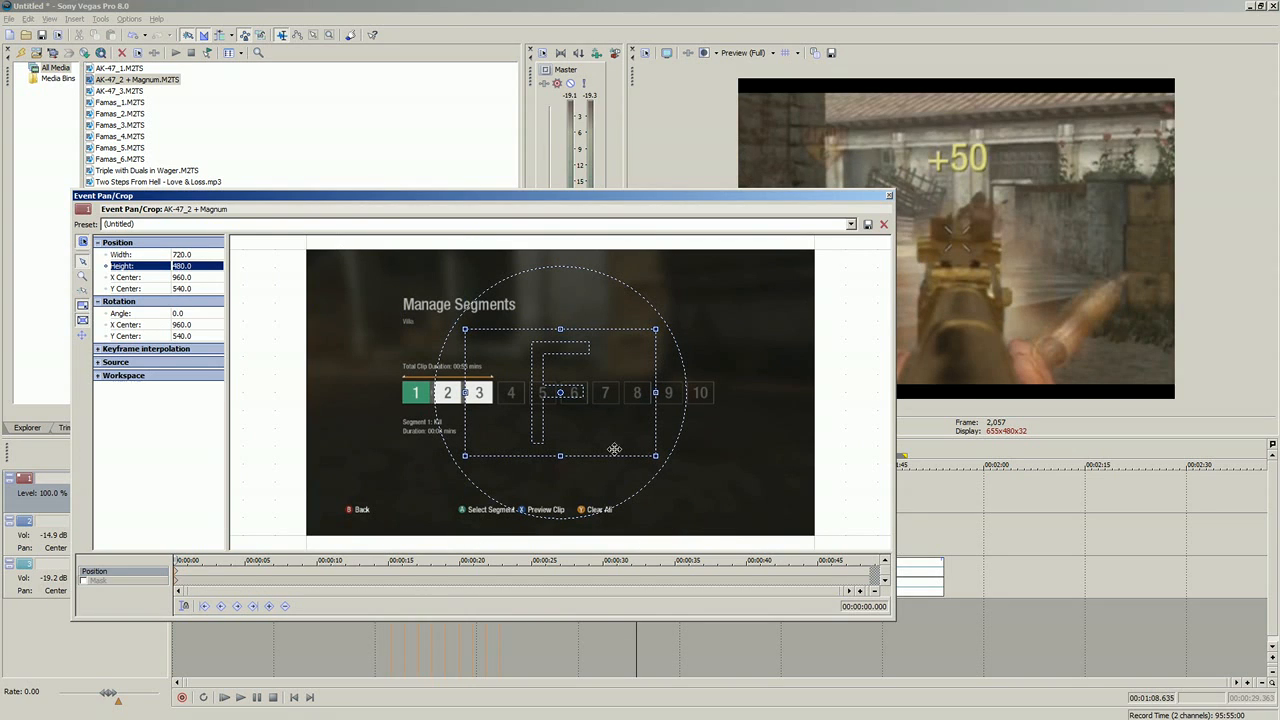
# Step: Resize the crop frame freehand, trying different proportions with the aspect ratio unlocked, to about 1,910 wide and 1,408 high
pyautogui.moveTo(654, 455); pyautogui.dragTo(786, 531)
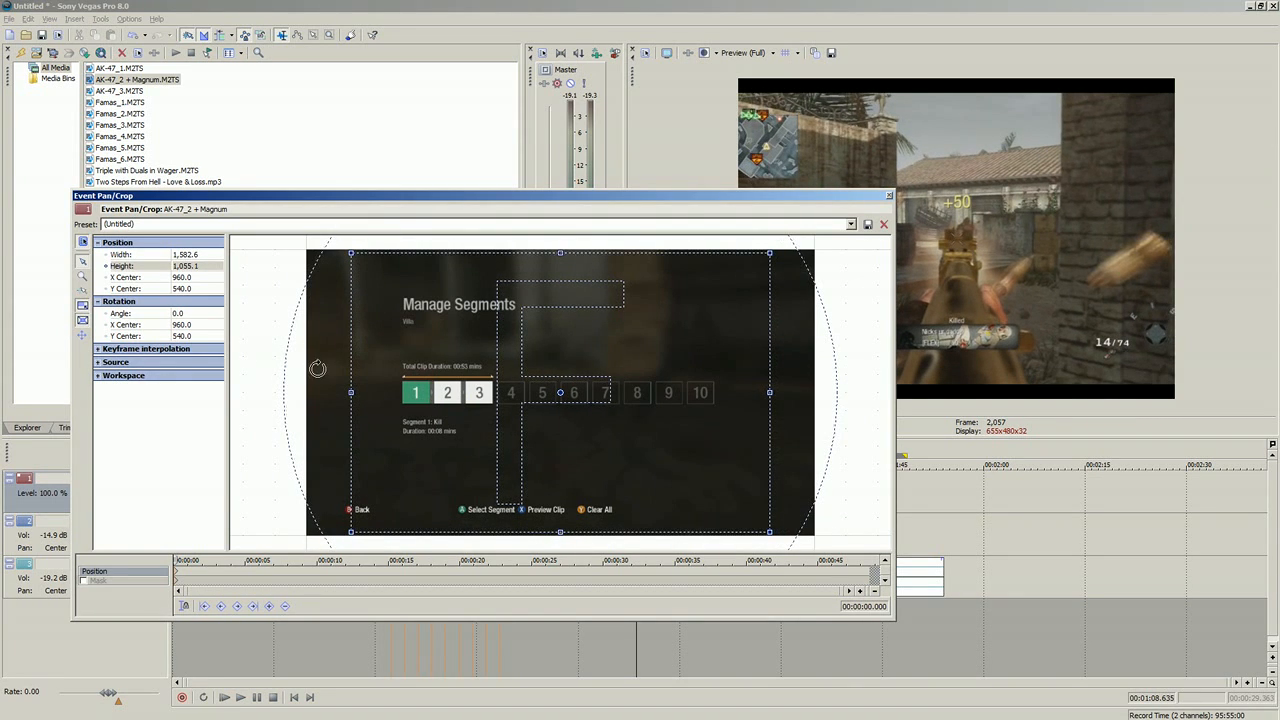
pyautogui.moveTo(430, 197); pyautogui.dragTo(612, 547)
pyautogui.moveTo(473, 189); pyautogui.dragTo(512, 189)
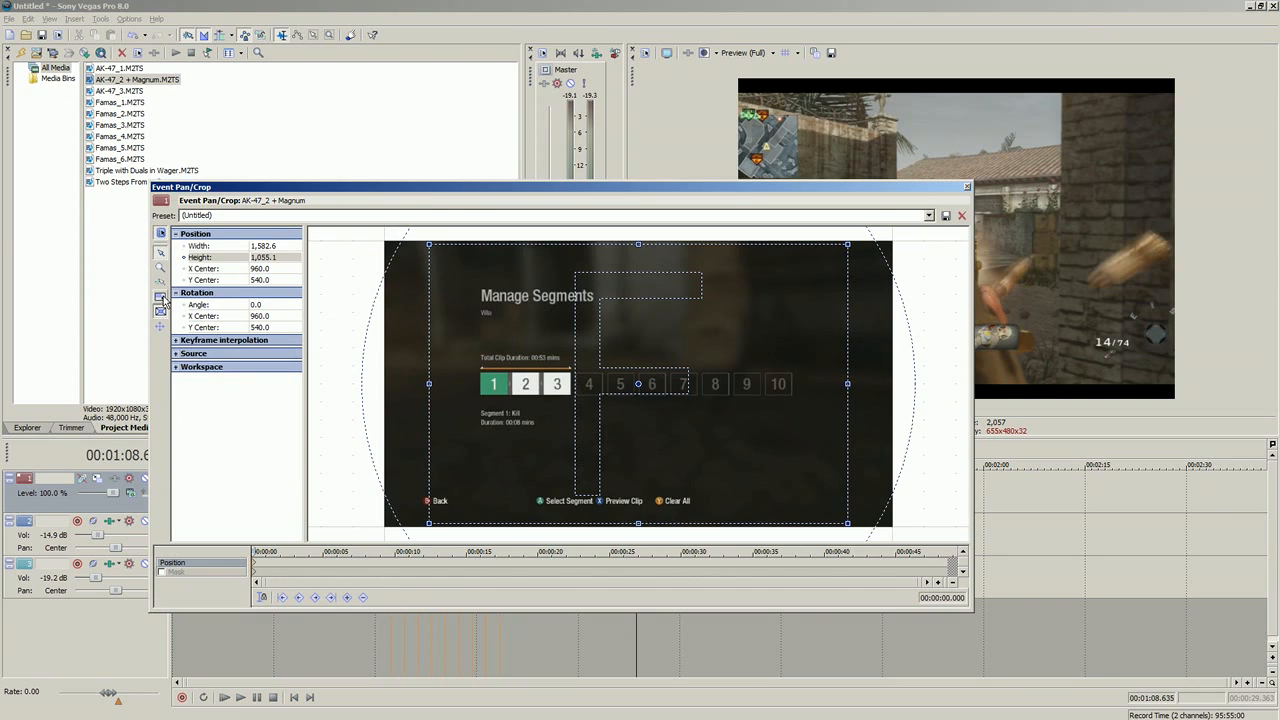
pyautogui.moveTo(845, 381); pyautogui.dragTo(828, 376)
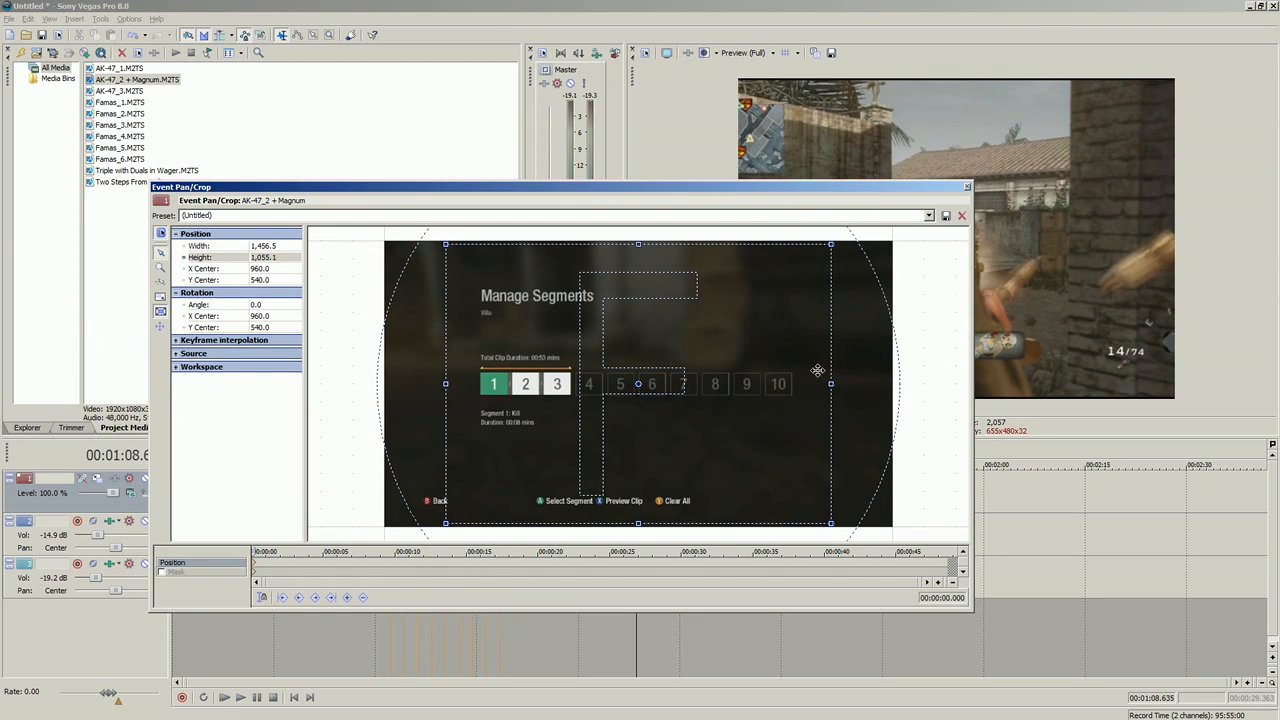
pyautogui.moveTo(826, 382); pyautogui.dragTo(822, 382)
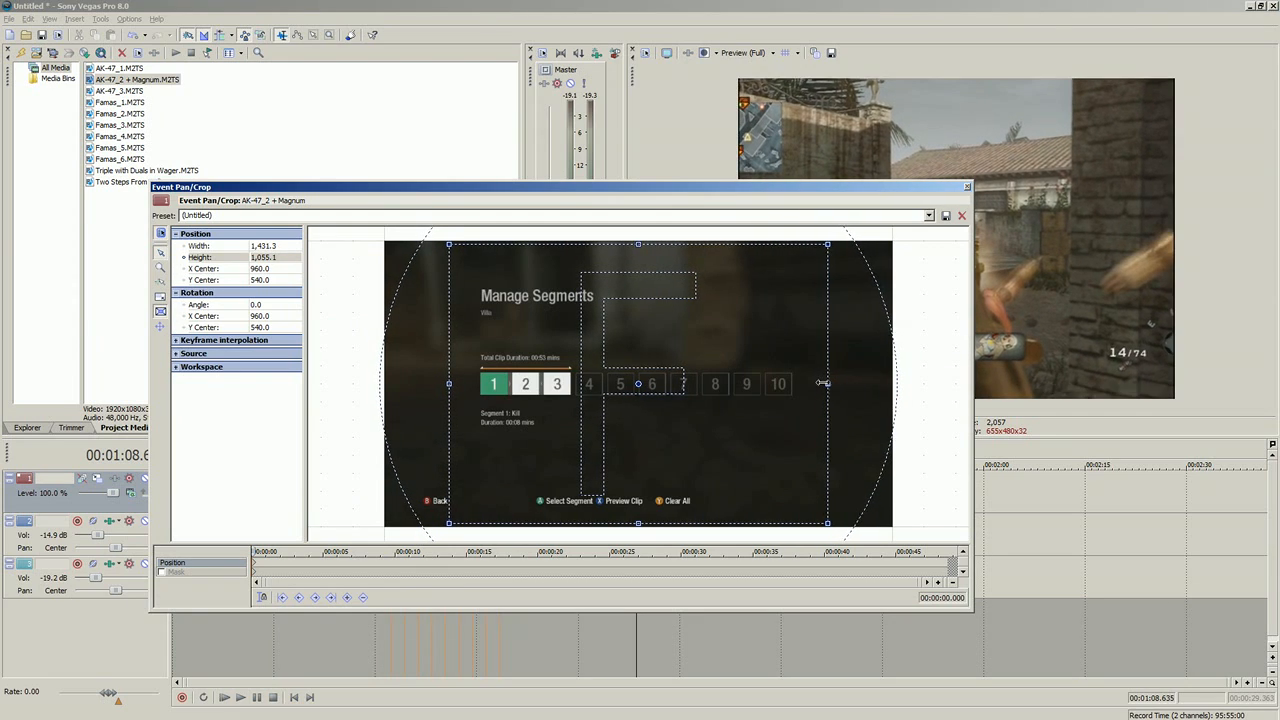
pyautogui.moveTo(822, 525); pyautogui.dragTo(862, 531)
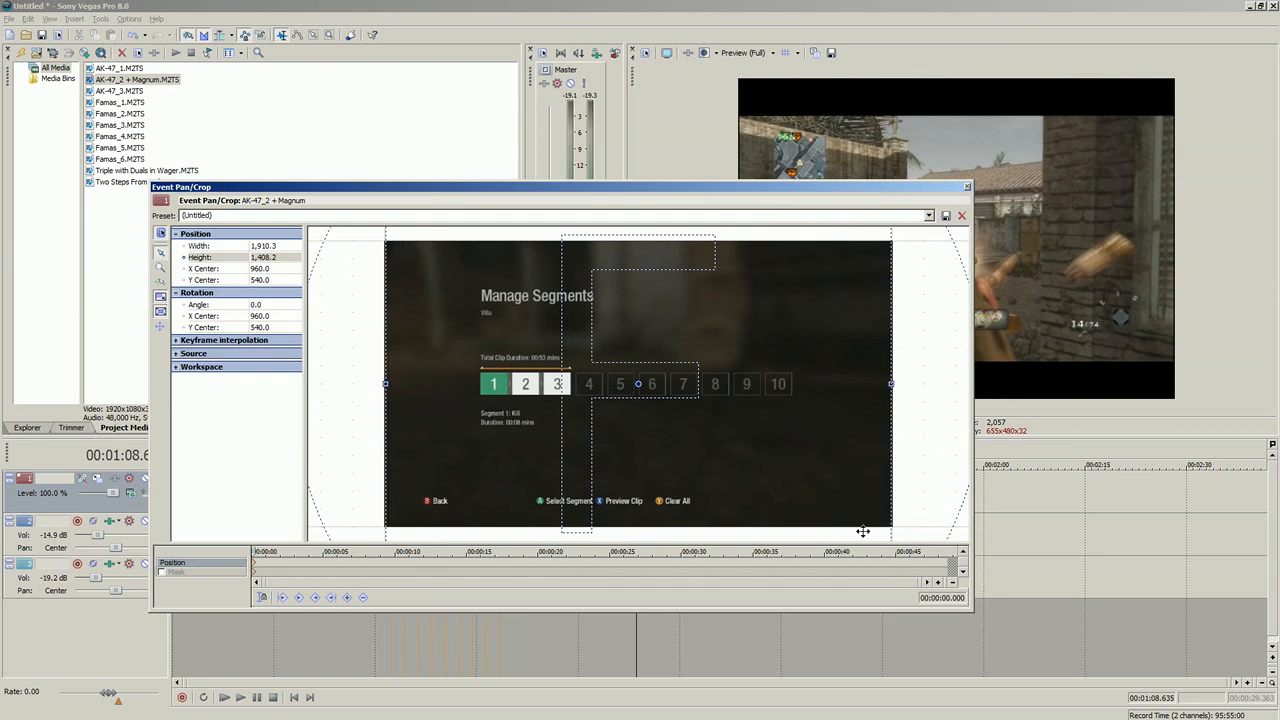
# Step: Apply the Default preset to the clip's pan/crop frame and close the crop settings
pyautogui.click(928, 216)
pyautogui.click(836, 228)
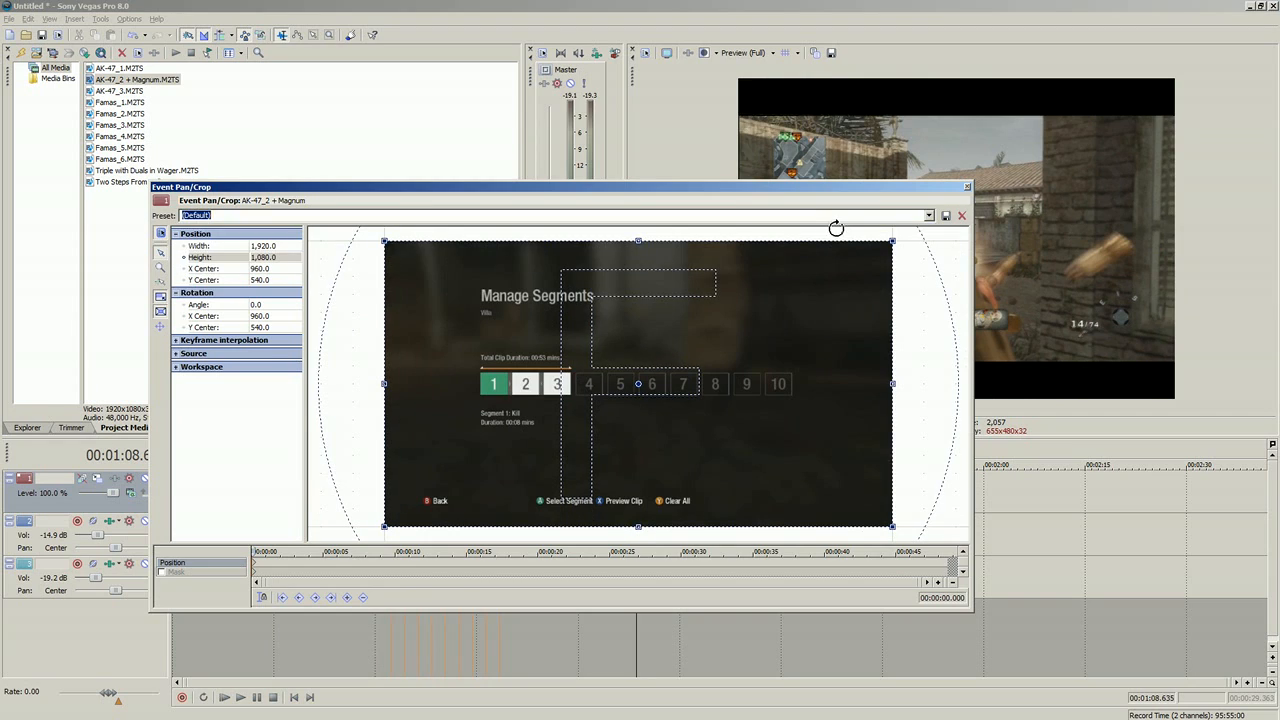
pyautogui.click(967, 188)
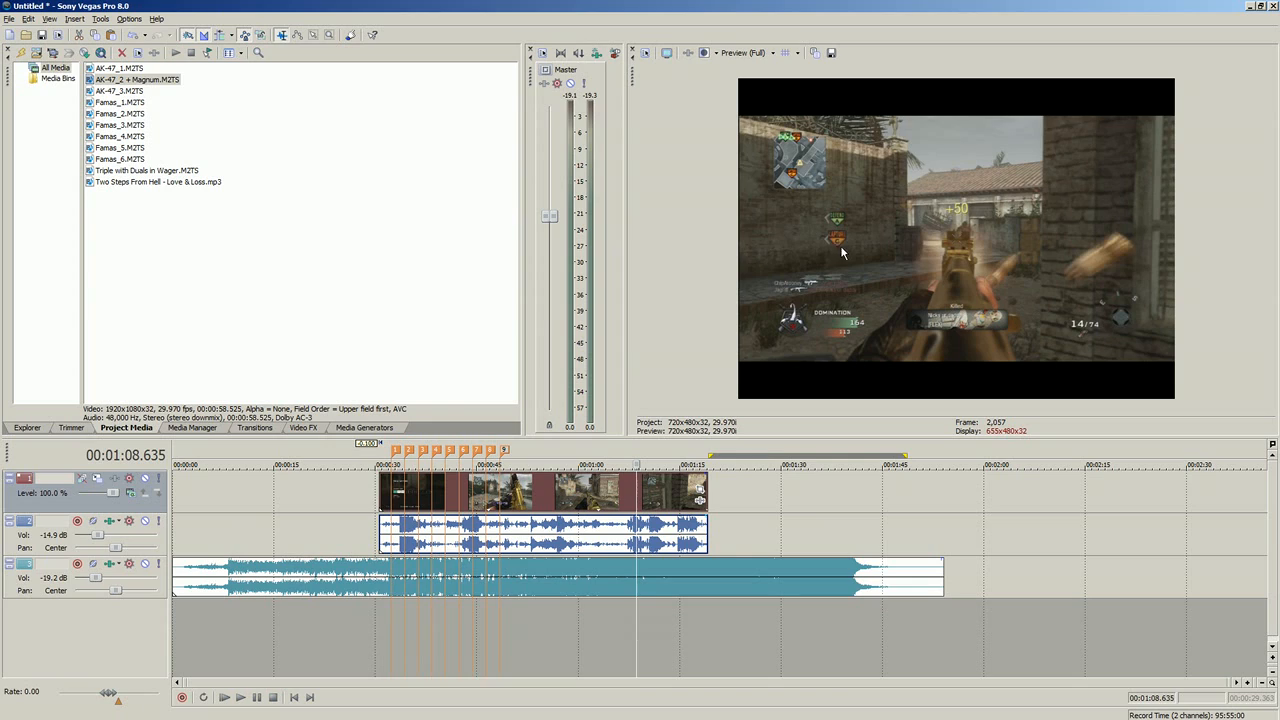
# Step: Play the gameplay clip from its start at 00:00:30.864 toward the first marker
pyautogui.click(549, 510)
pyautogui.click(459, 495)
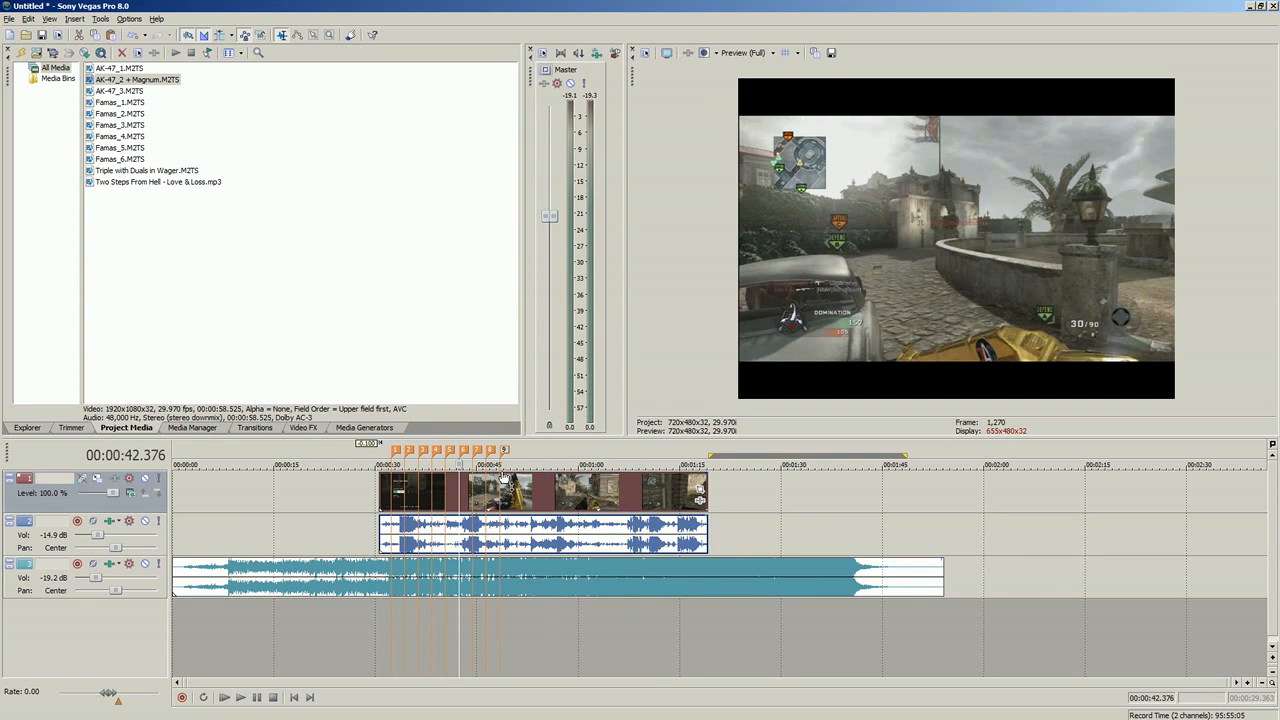
pyautogui.scroll(5, 576, 490)
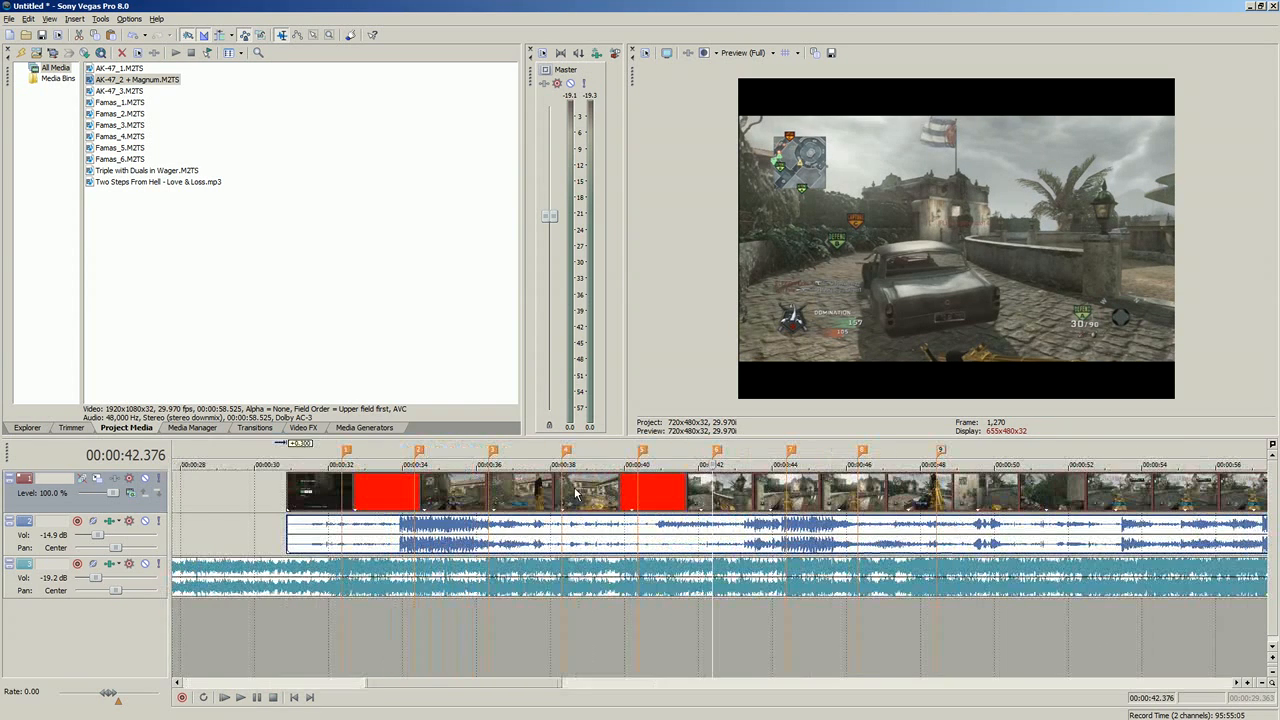
pyautogui.click(290, 490)
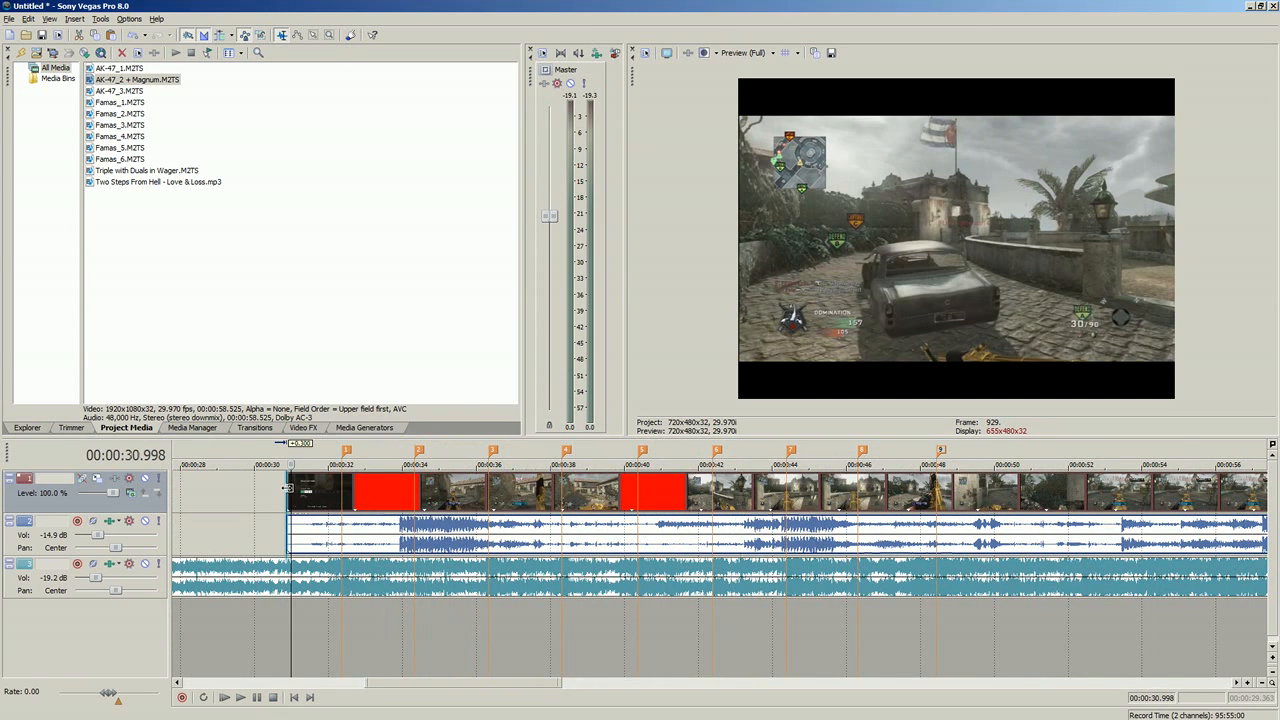
pyautogui.click(286, 634)
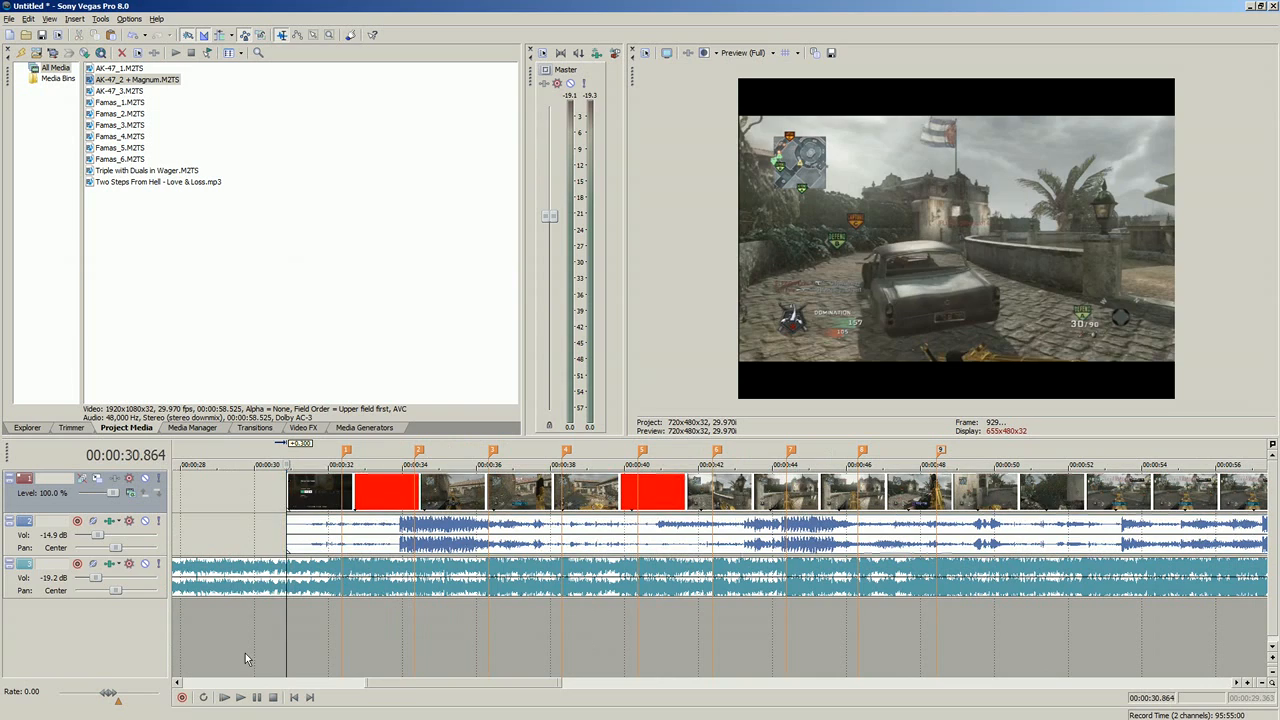
pyautogui.click(241, 698)
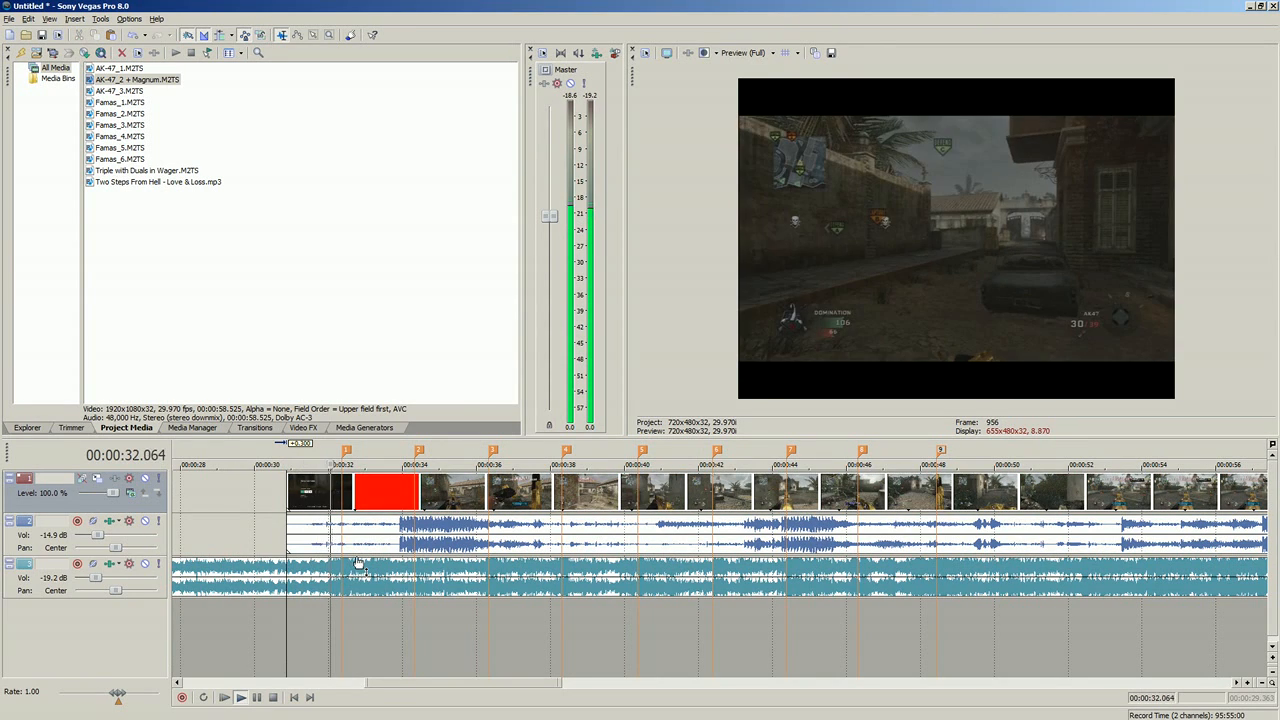
# Step: Stop playback at the first marker and trim the start of the gameplay clip to about 00:00:31.2
pyautogui.click(344, 548)
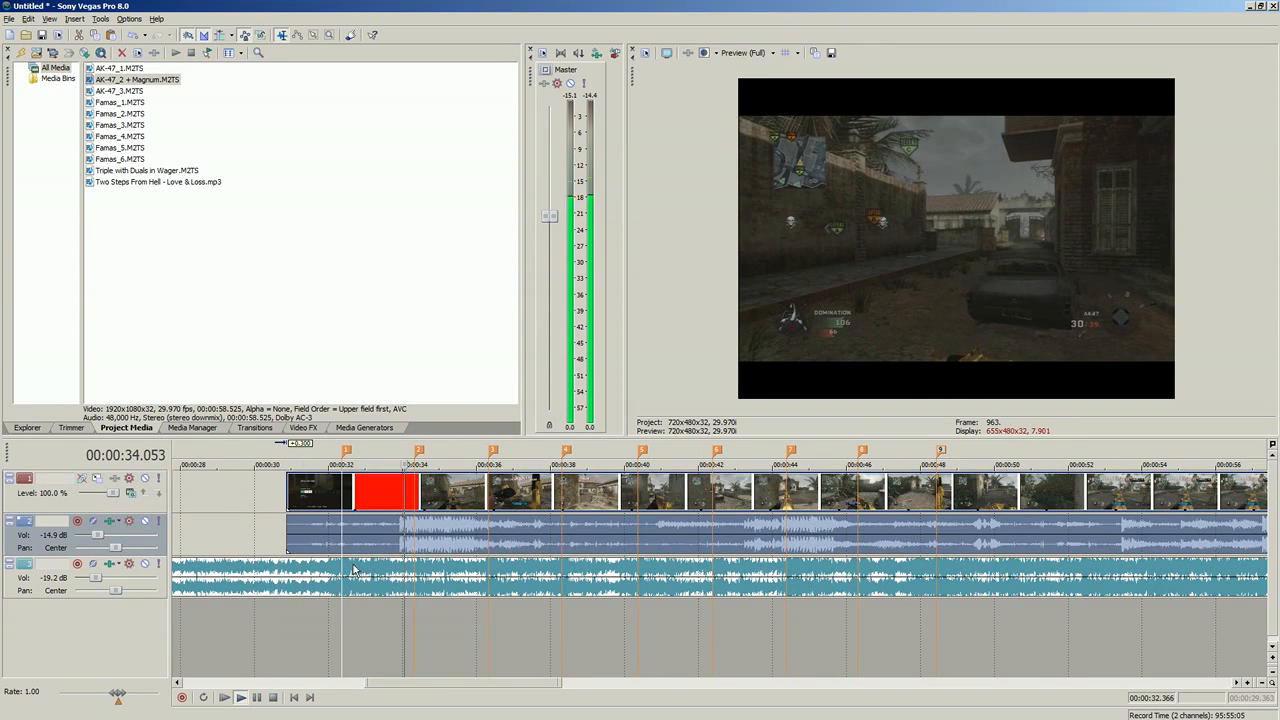
pyautogui.scroll(3, 344, 548)
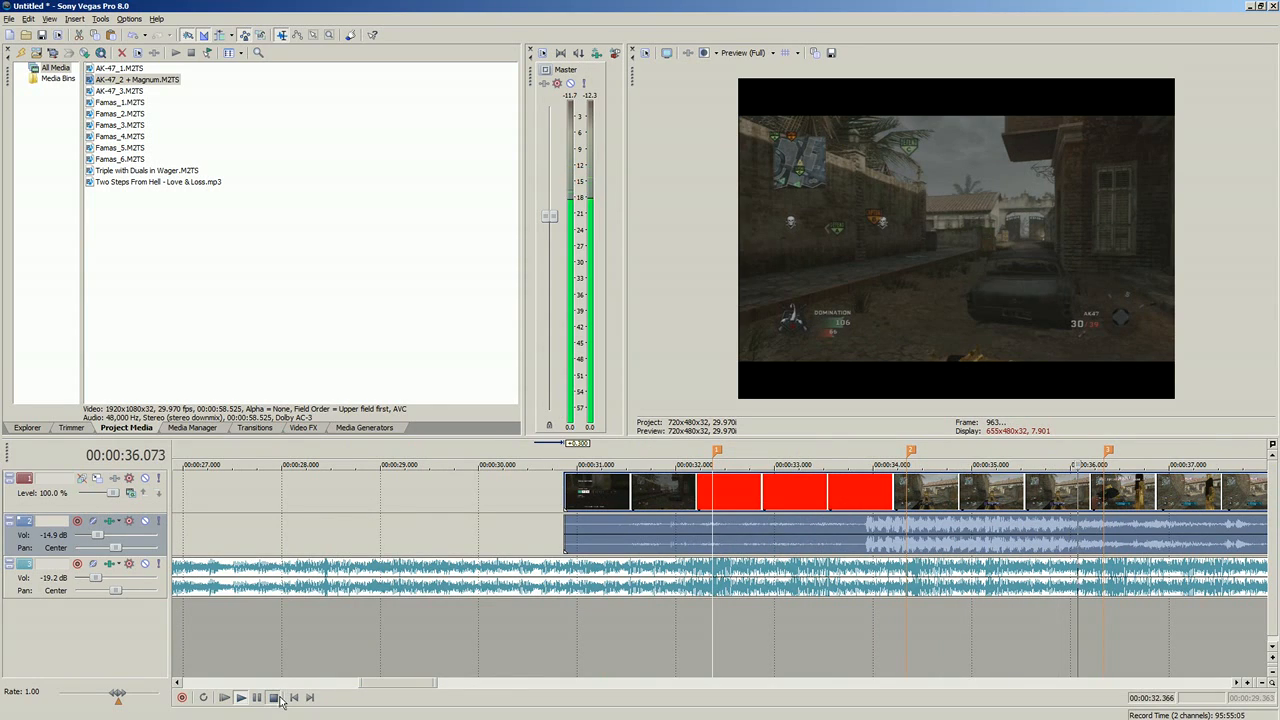
pyautogui.click(274, 698)
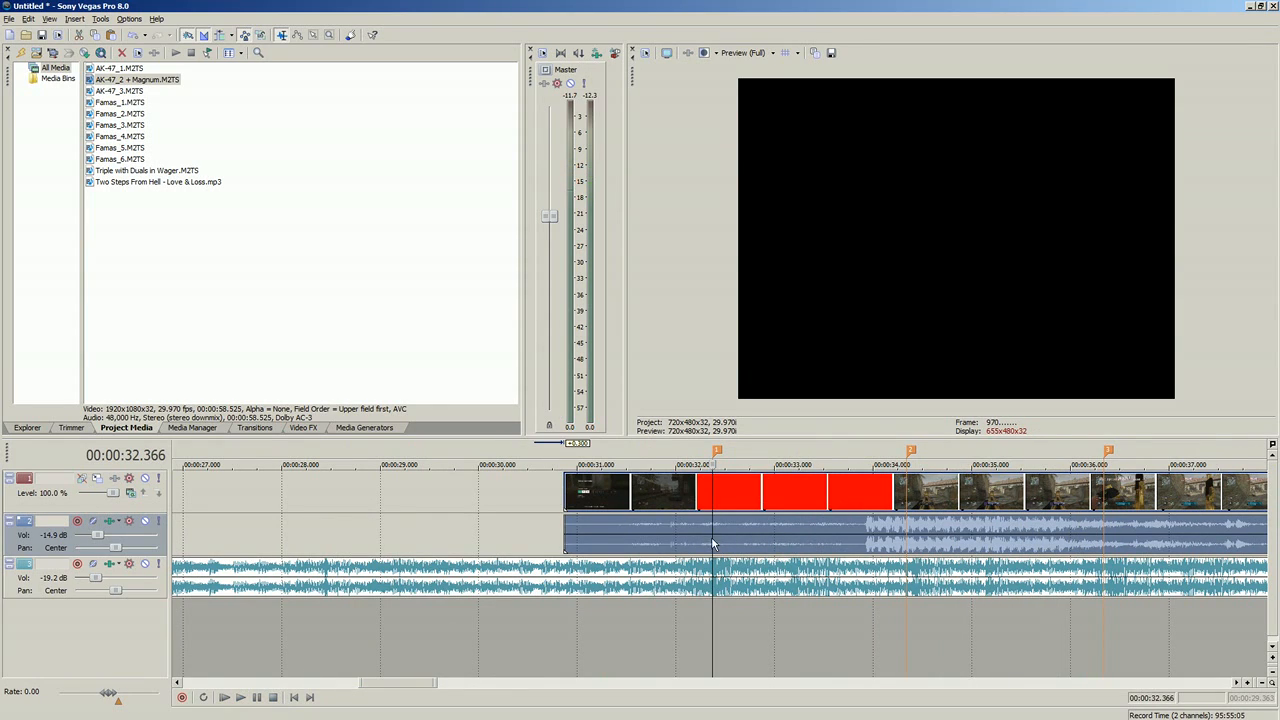
pyautogui.moveTo(565, 522); pyautogui.dragTo(597, 518)
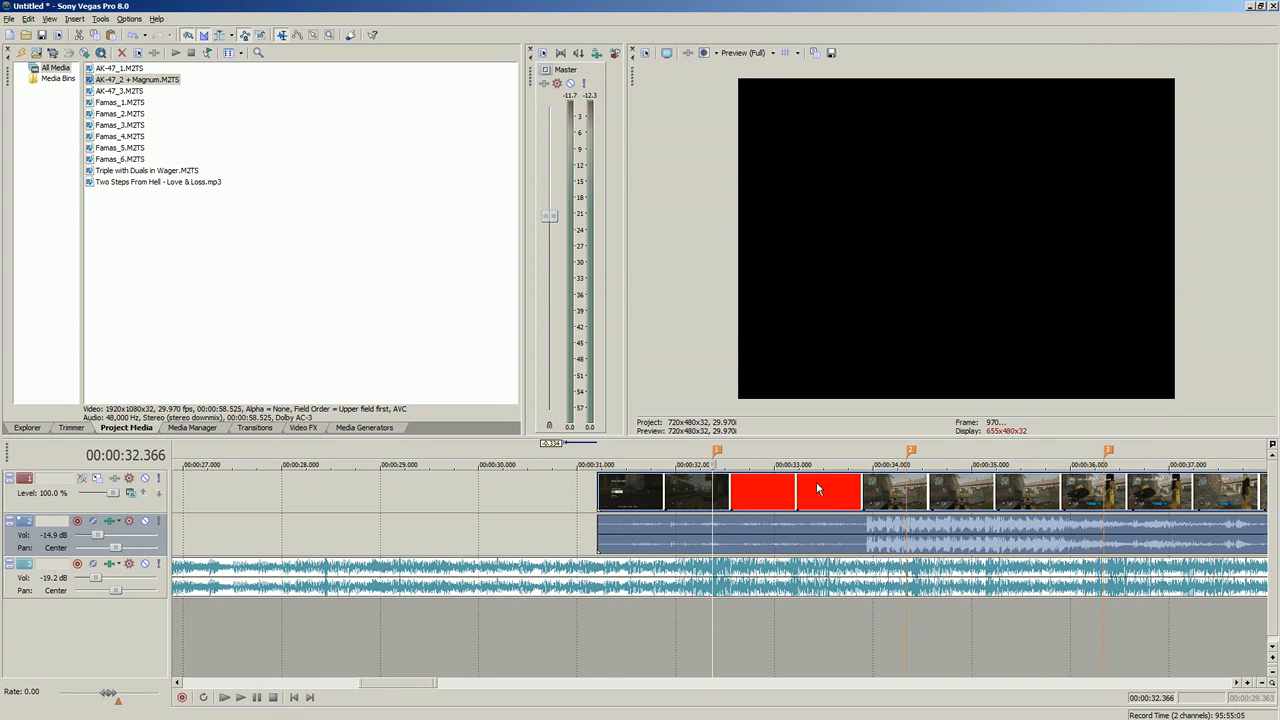
# Step: Examine the clip's frames around the first marker, stepping back frame by frame to 00:00:32.366
pyautogui.click(711, 490)
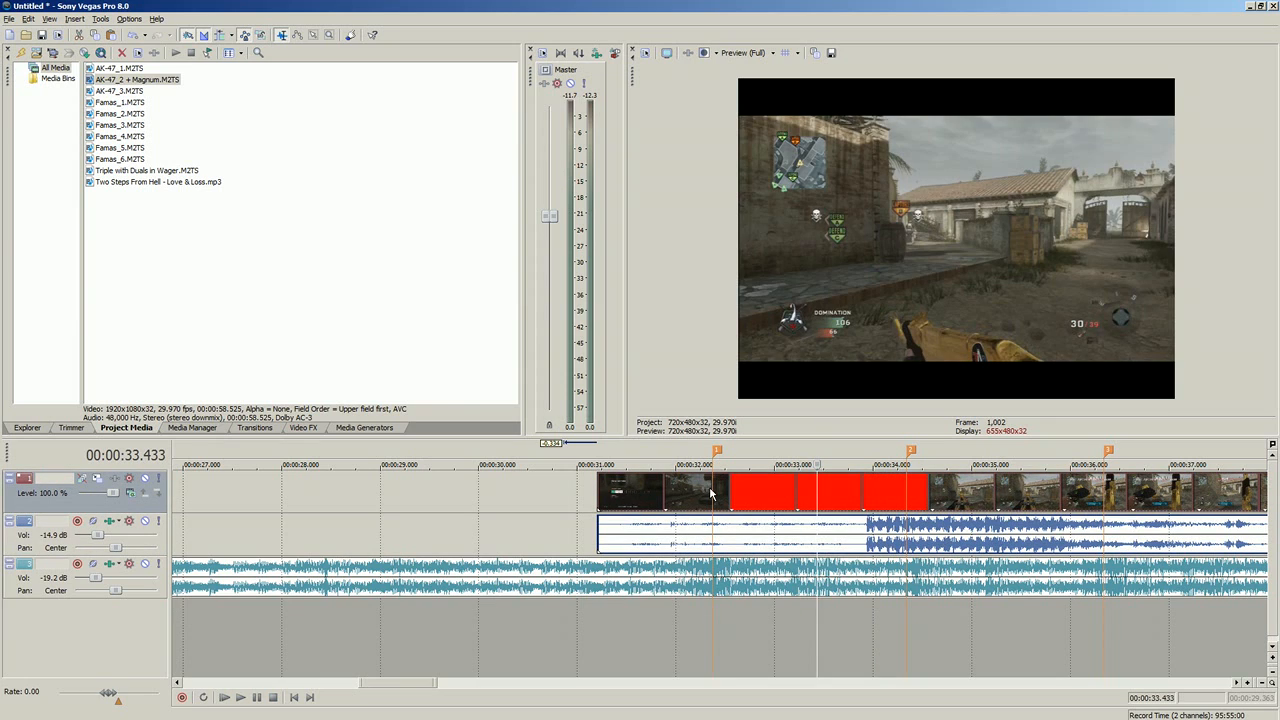
pyautogui.click(715, 490)
pyautogui.scroll(4, 754, 542)
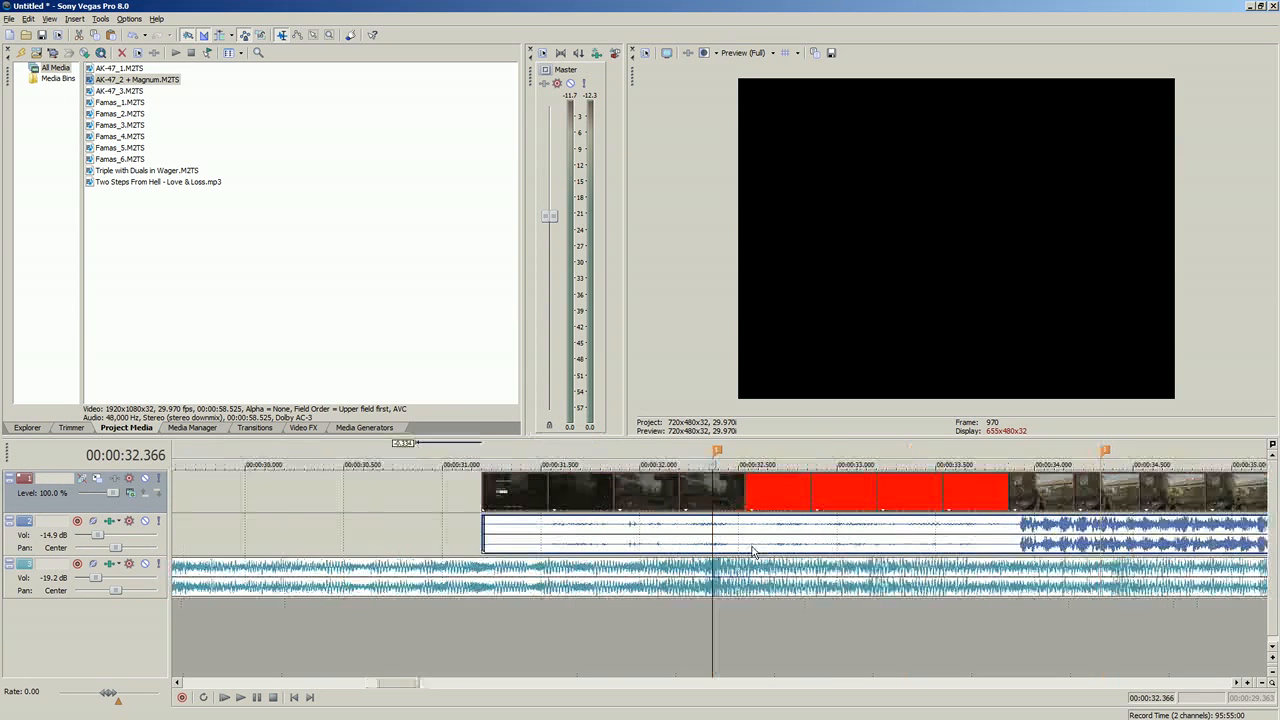
pyautogui.click(758, 541)
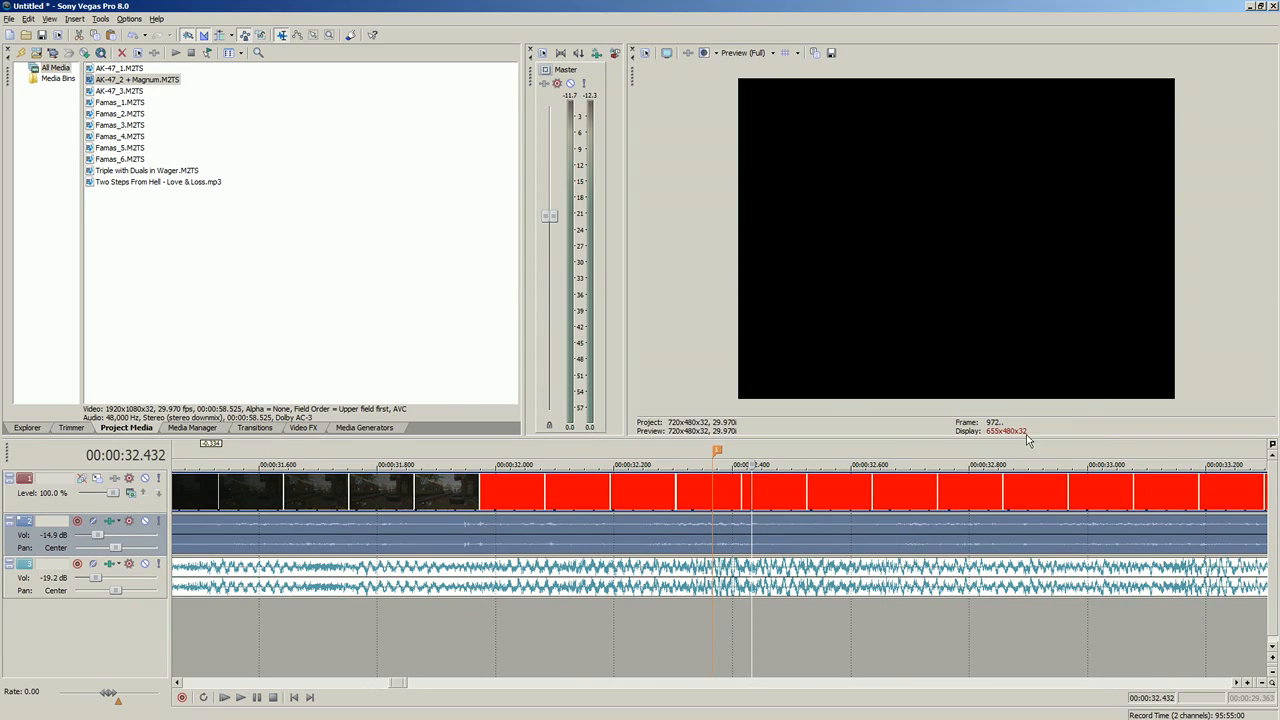
pyautogui.press('Left')
pyautogui.press('Left')
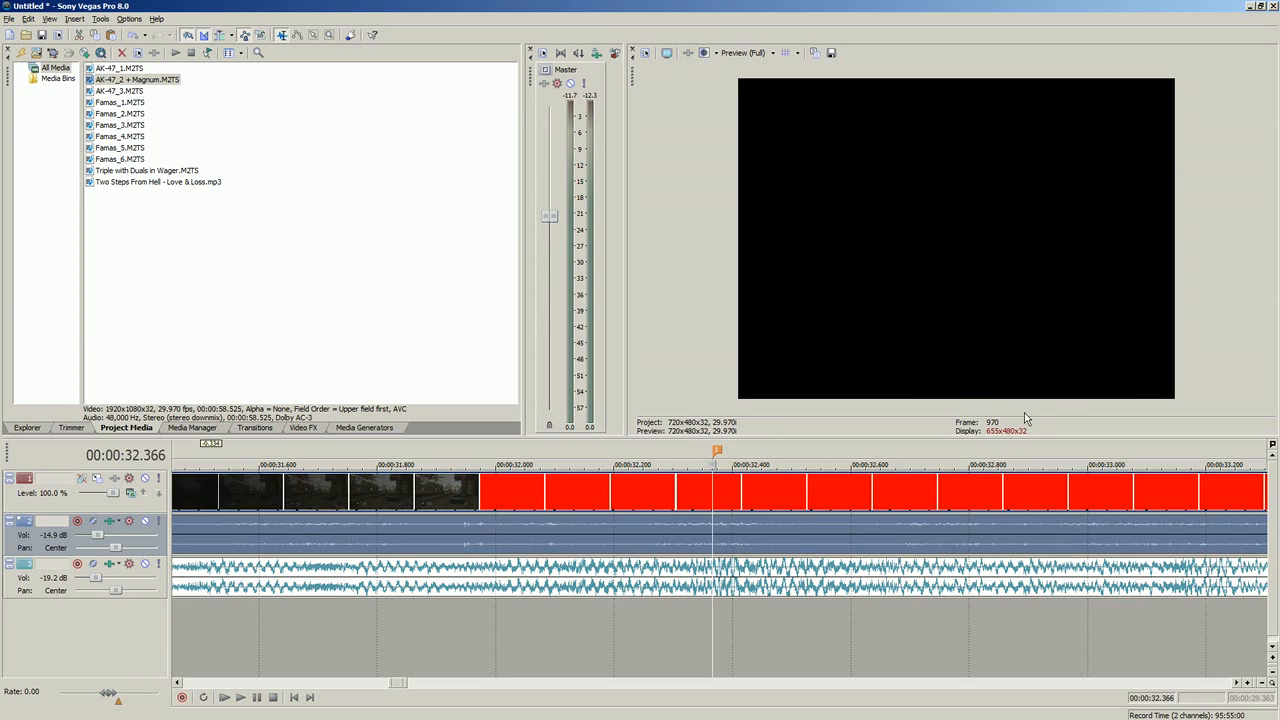
# Step: Shift the gameplay clip along the timeline so that it starts at about 00:00:31.47, before the first marker
pyautogui.click(620, 526)
pyautogui.click(715, 530)
pyautogui.scroll(-3, 694, 534)
pyautogui.scroll(1, 694, 534)
pyautogui.moveTo(693, 534); pyautogui.dragTo(339, 537)
pyautogui.moveTo(697, 541); pyautogui.dragTo(1052, 547)
pyautogui.click(708, 541)
# Step: Set the video preview quality to Draft at Half resolution
pyautogui.click(745, 53)
pyautogui.moveTo(747, 73)
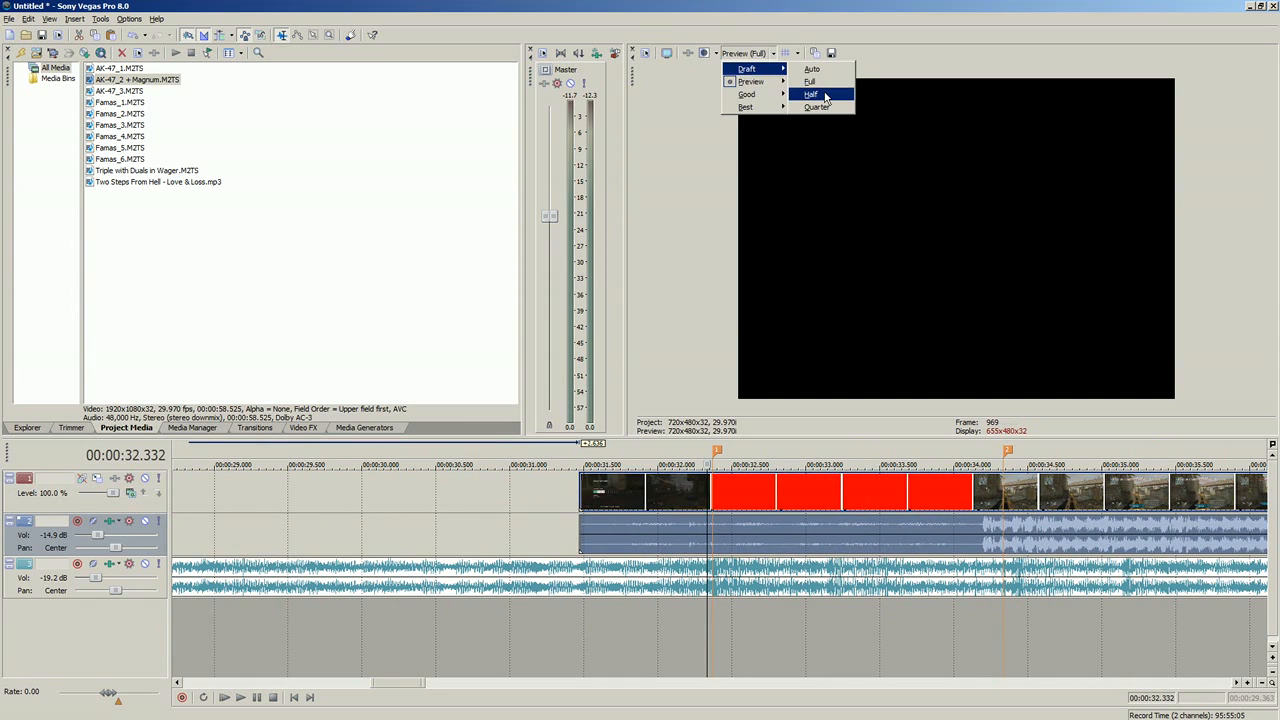
pyautogui.click(825, 96)
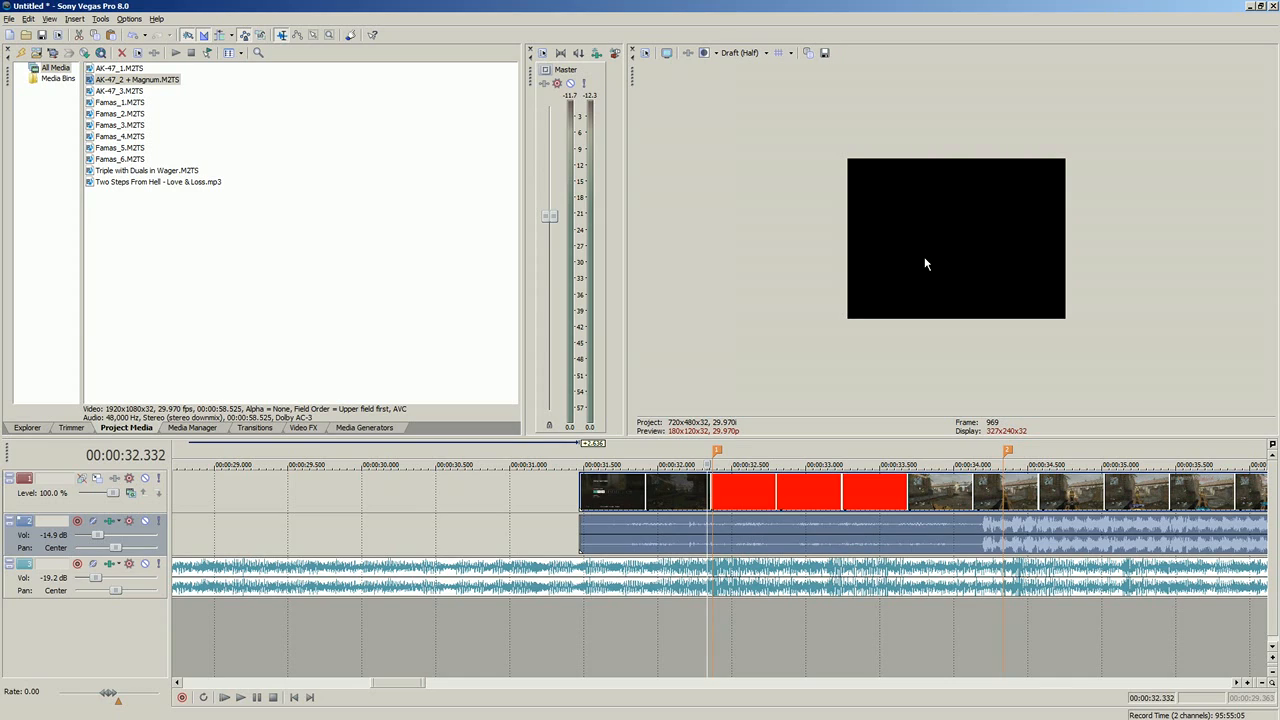
# Step: Inspect the clip's frames between the first marker and just past the second, returning to 00:00:32.366
pyautogui.click(747, 528)
pyautogui.click(703, 528)
pyautogui.click(747, 535)
pyautogui.click(845, 536)
pyautogui.click(980, 540)
pyautogui.click(1039, 546)
pyautogui.click(708, 537)
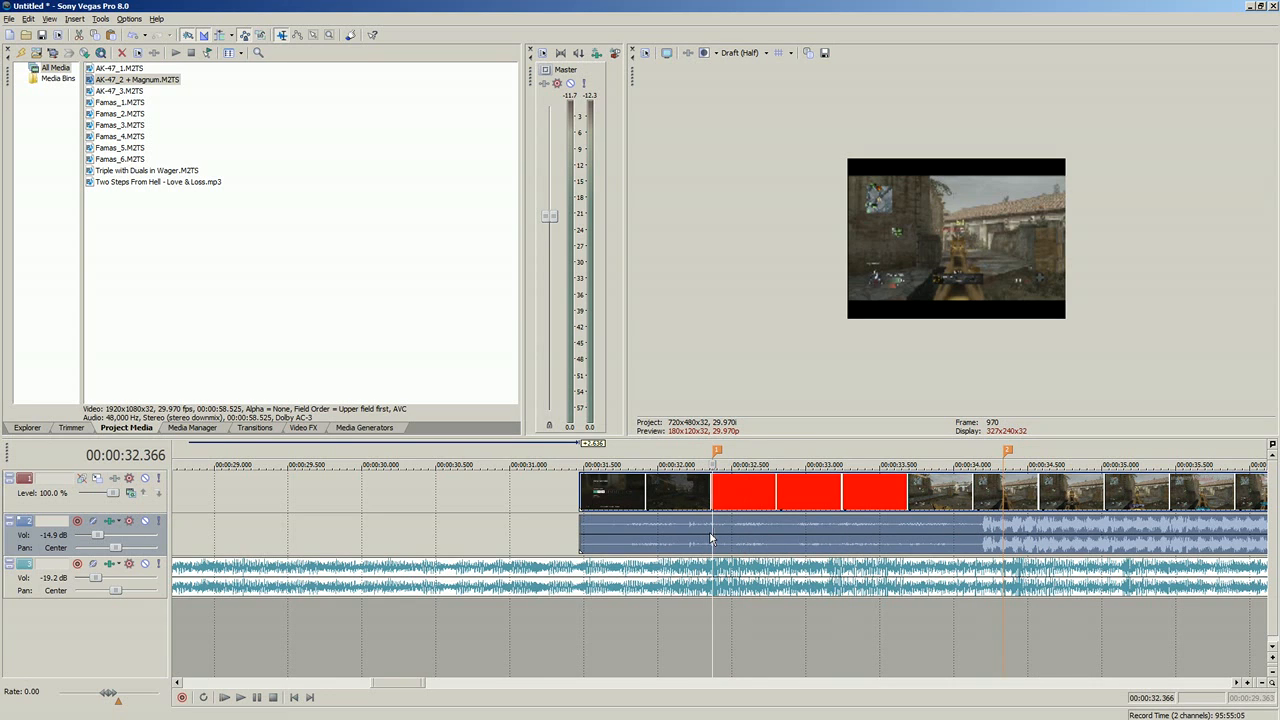
# Step: Shift the gameplay clip to start at about 00:00:31.03 and inspect its frame at the second marker
pyautogui.scroll(5, 700, 538)
pyautogui.scroll(-2, 643, 541)
pyautogui.moveTo(643, 541); pyautogui.dragTo(514, 550)
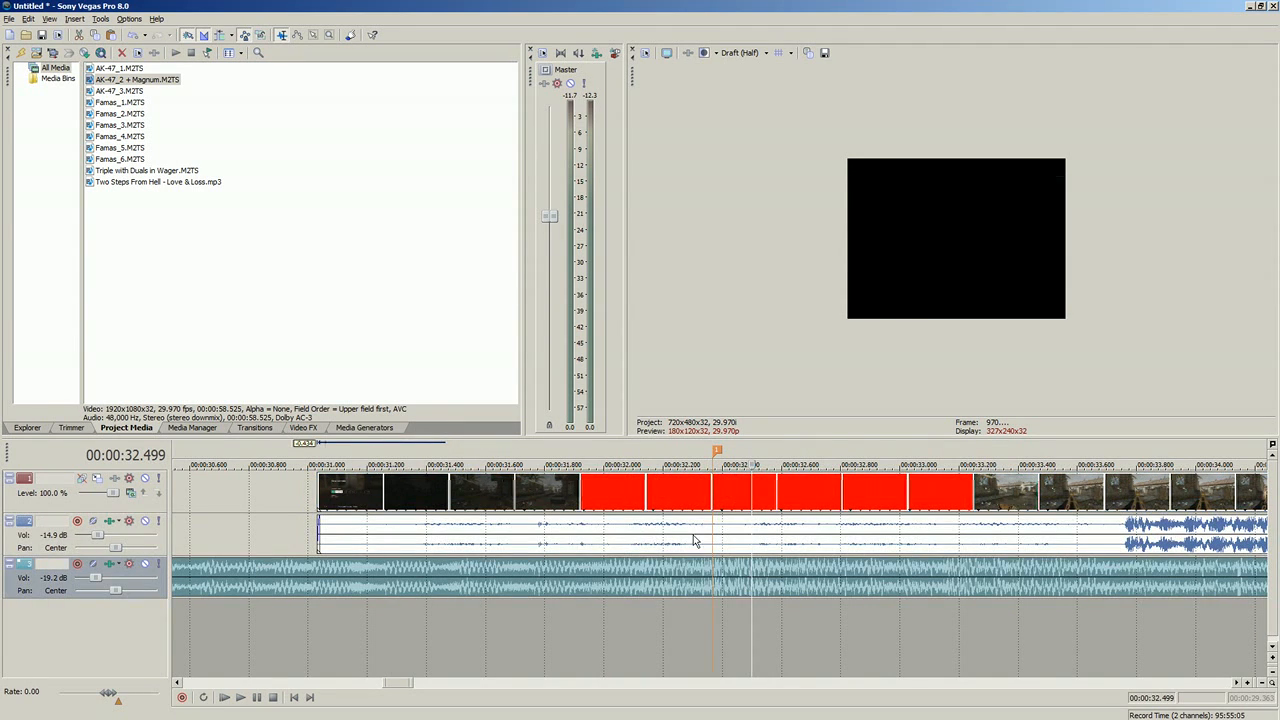
pyautogui.scroll(-3, 743, 531)
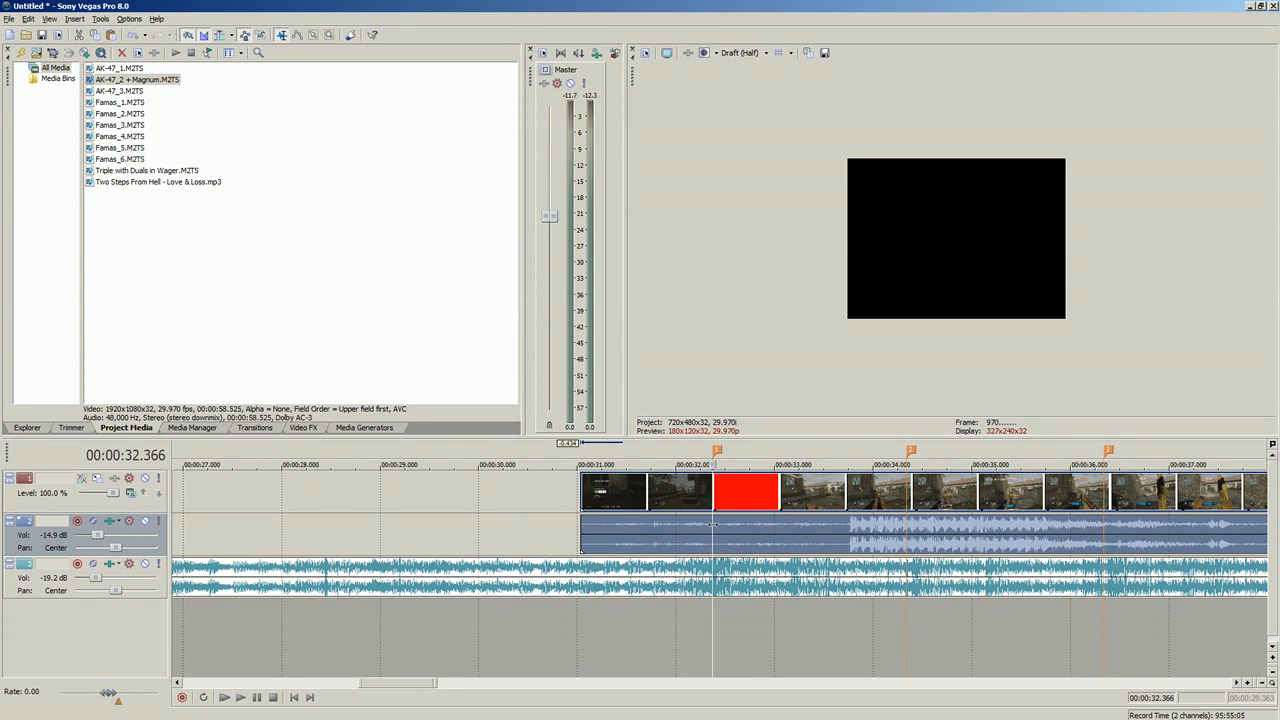
pyautogui.click(908, 532)
pyautogui.doubleClick(907, 528)
pyautogui.click(907, 528)
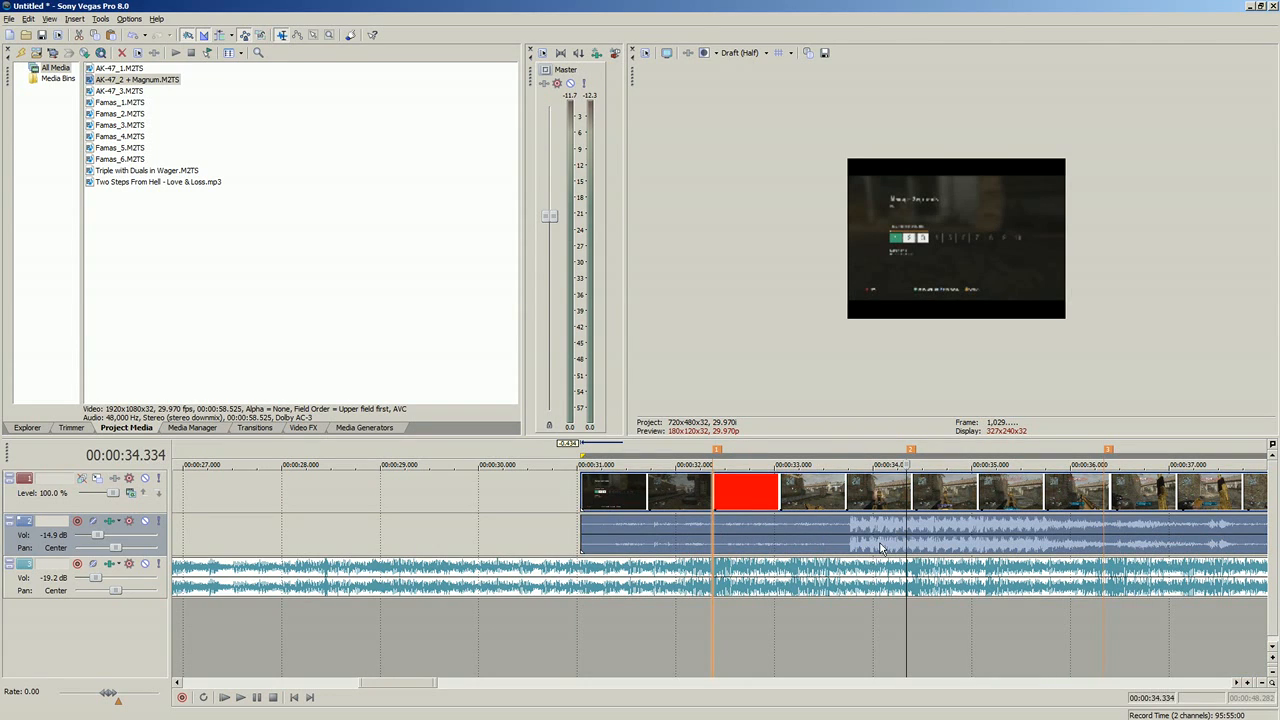
# Step: Shift the gameplay clip to start at about 00:00:31.57, with the gunfire beginning near the second marker, and play back the passage
pyautogui.moveTo(860, 535); pyautogui.dragTo(913, 535)
pyautogui.click(913, 535)
pyautogui.scroll(3, 913, 535)
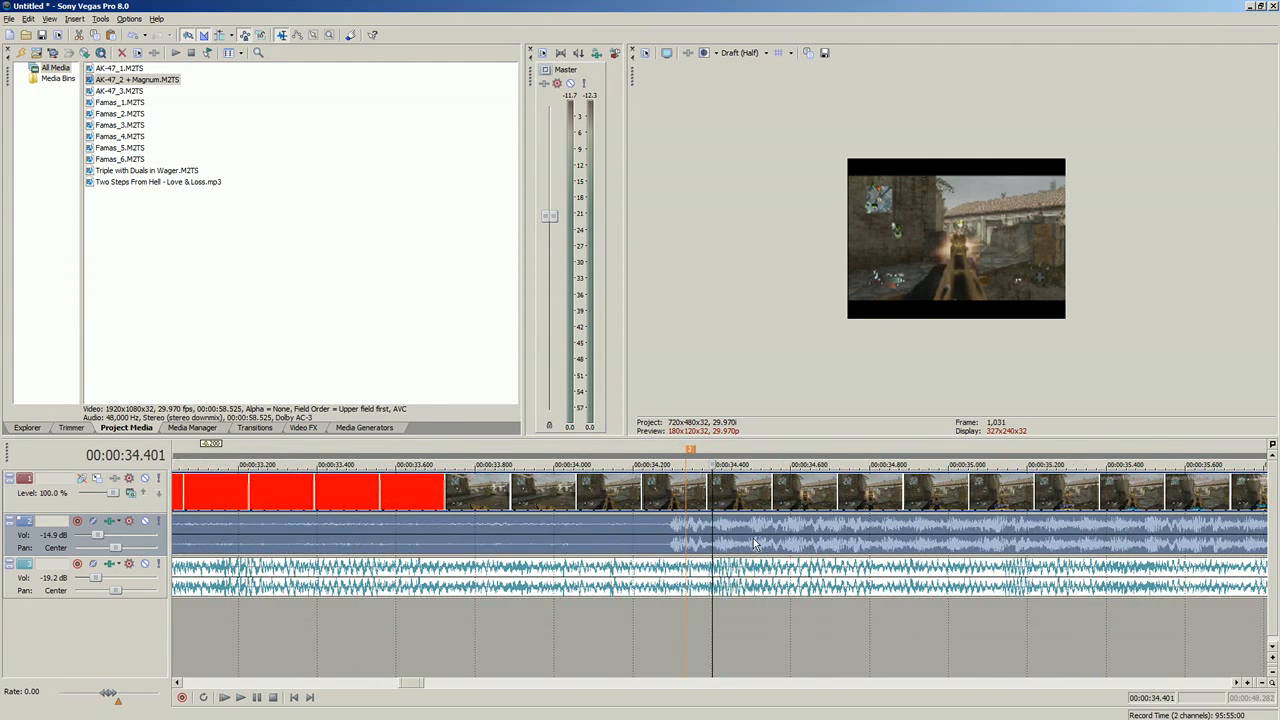
pyautogui.click(346, 548)
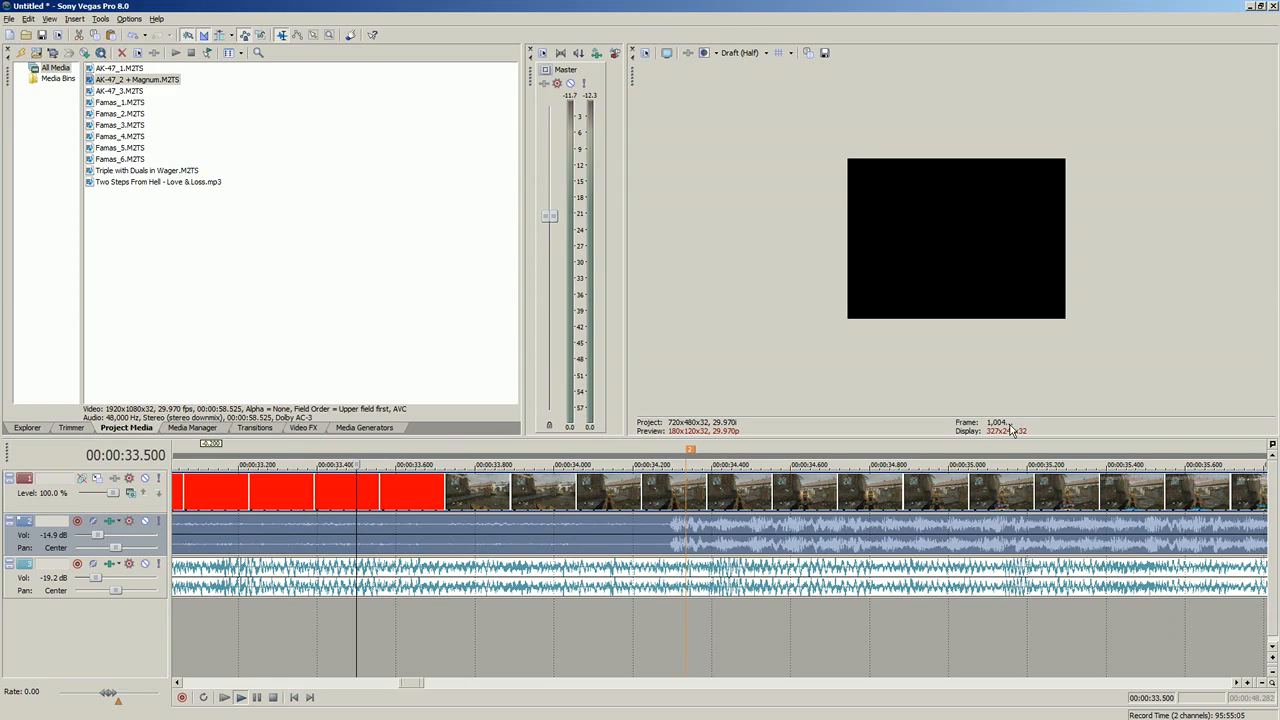
pyautogui.press('space')
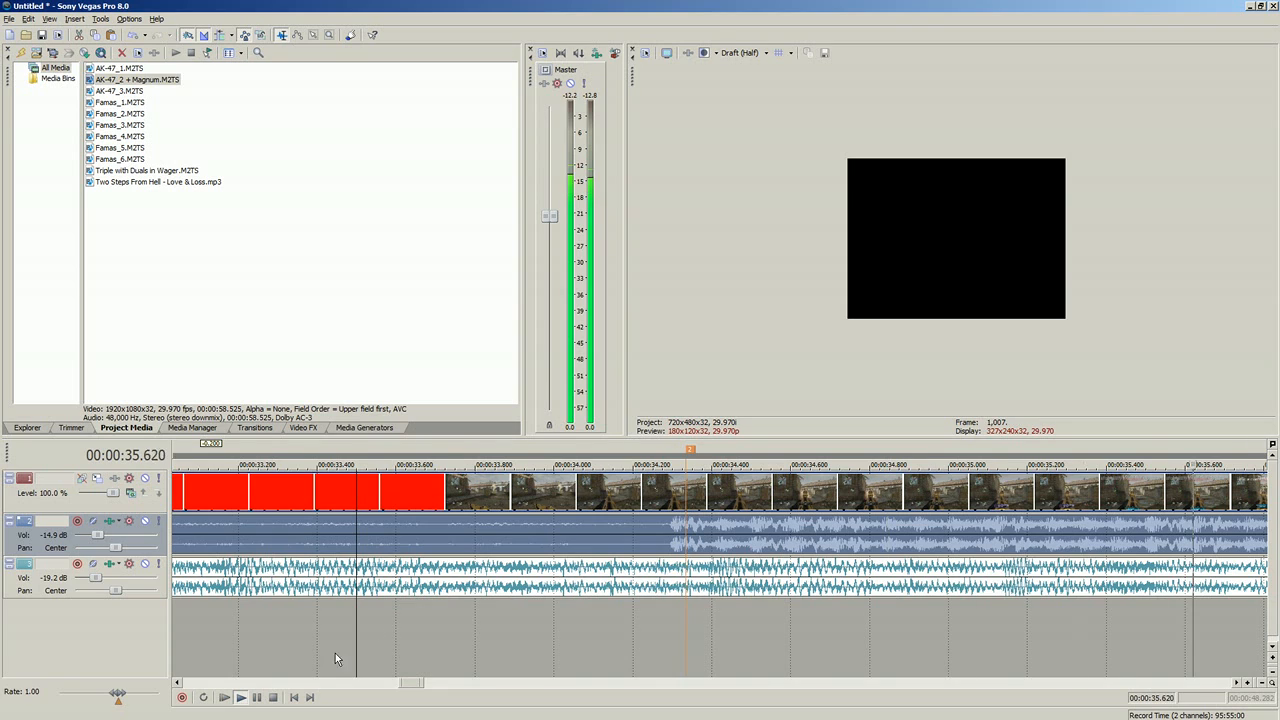
pyautogui.click(242, 699)
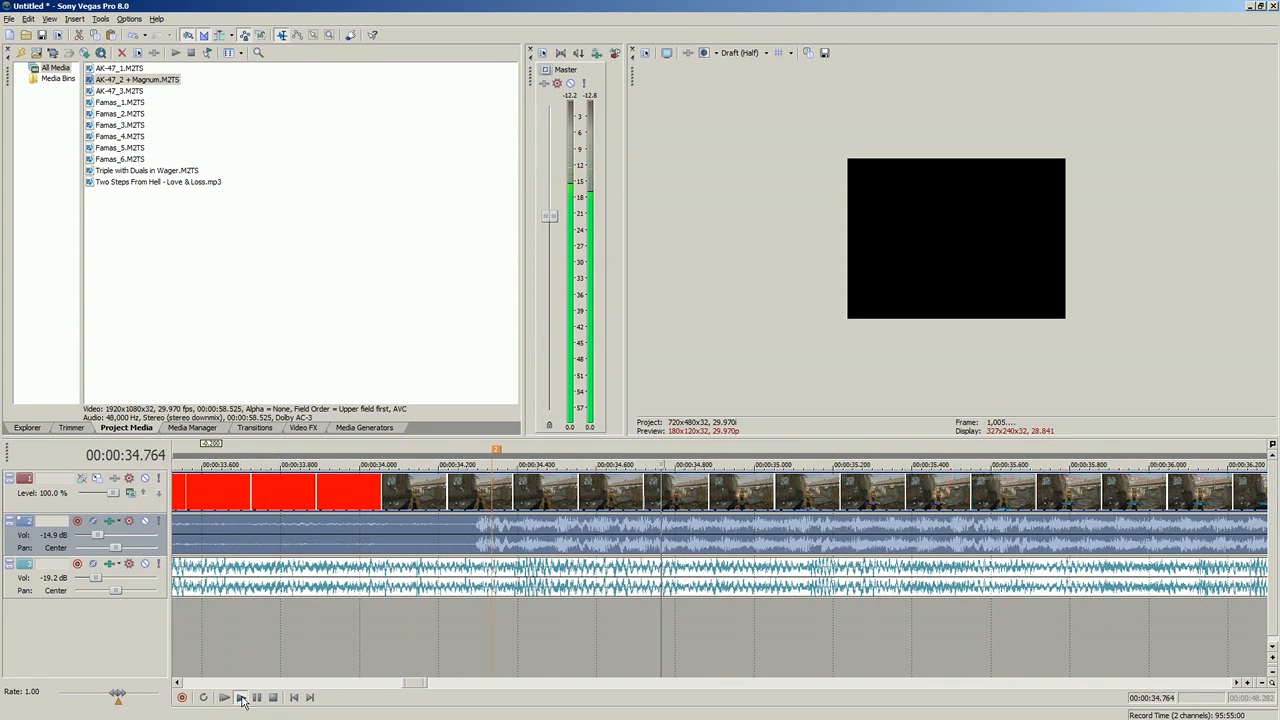
pyautogui.click(297, 697)
pyautogui.press('space')
# Step: Lower the audio gain of the gameplay clip, leaving the music's level alone
pyautogui.scroll(-10, 361, 557)
pyautogui.click(461, 534)
pyautogui.scroll(2, 507, 537)
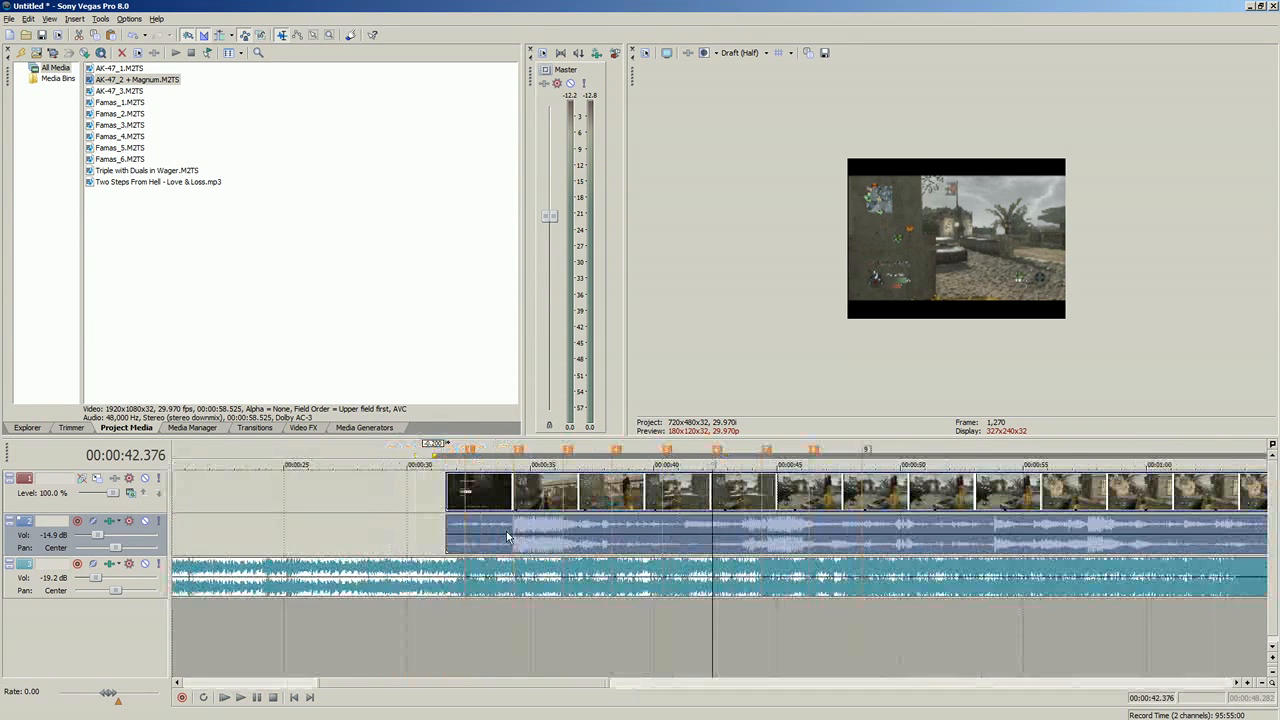
pyautogui.scroll(2, 507, 537)
pyautogui.click(423, 522)
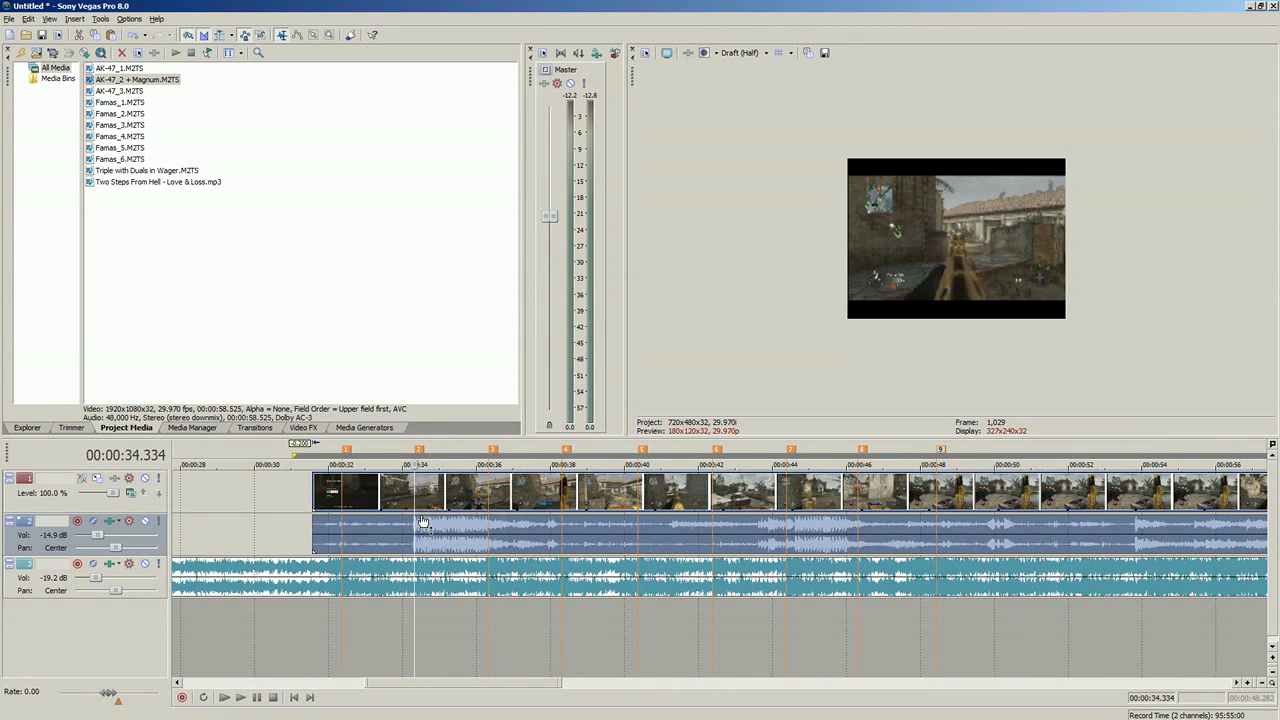
pyautogui.moveTo(423, 520); pyautogui.dragTo(418, 540)
# Step: Play back the clip from 00:00:34.201 across the second marker to check the gunfire against the music
pyautogui.scroll(4, 418, 538)
pyautogui.click(686, 538)
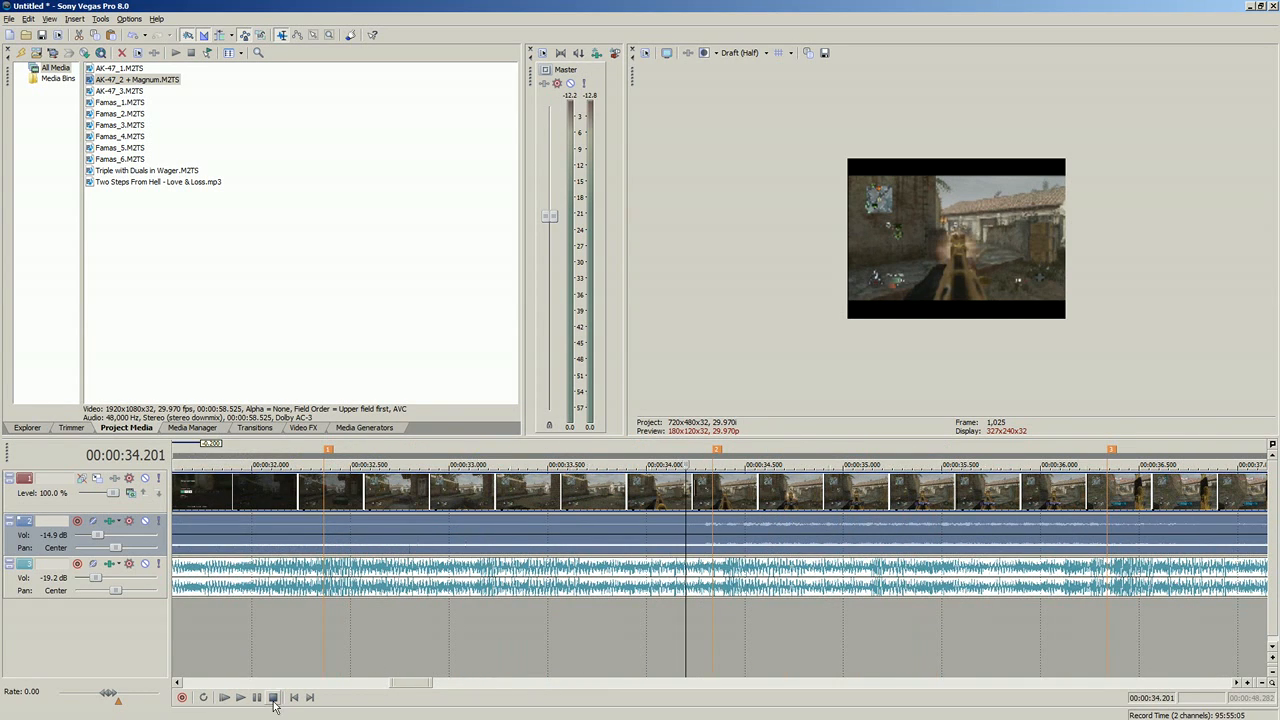
pyautogui.click(241, 700)
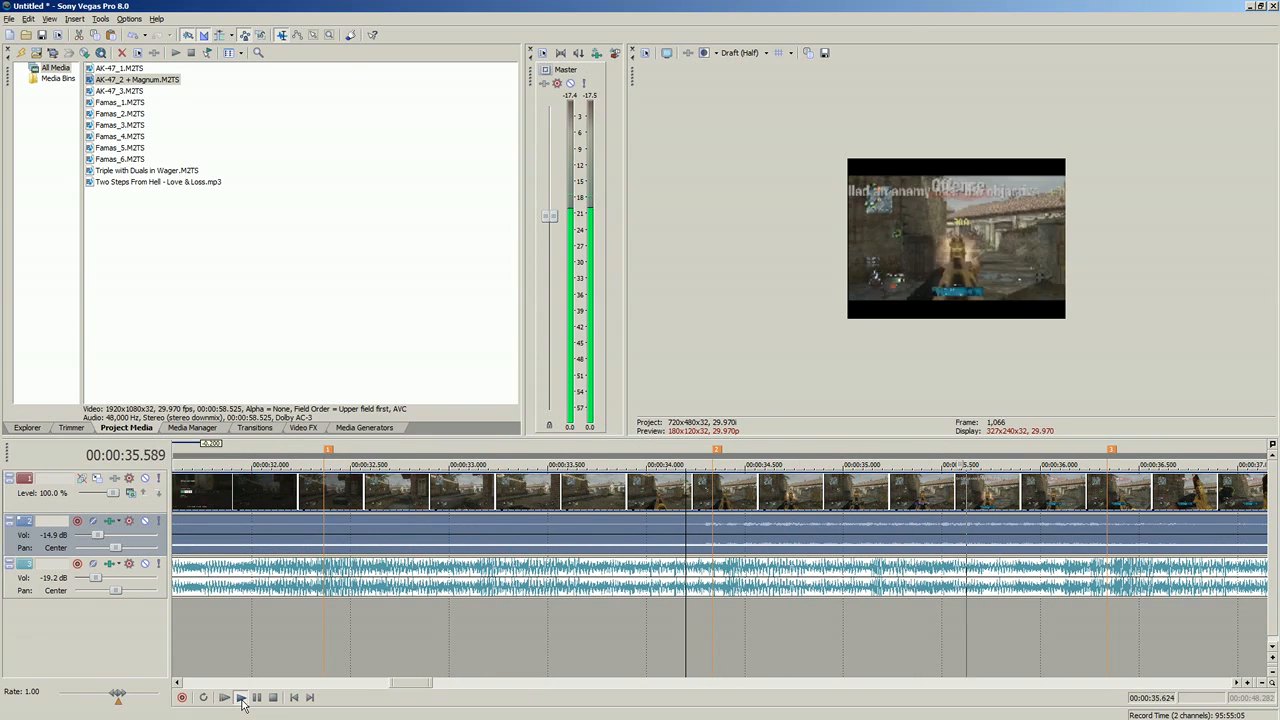
pyautogui.click(273, 698)
pyautogui.click(522, 509)
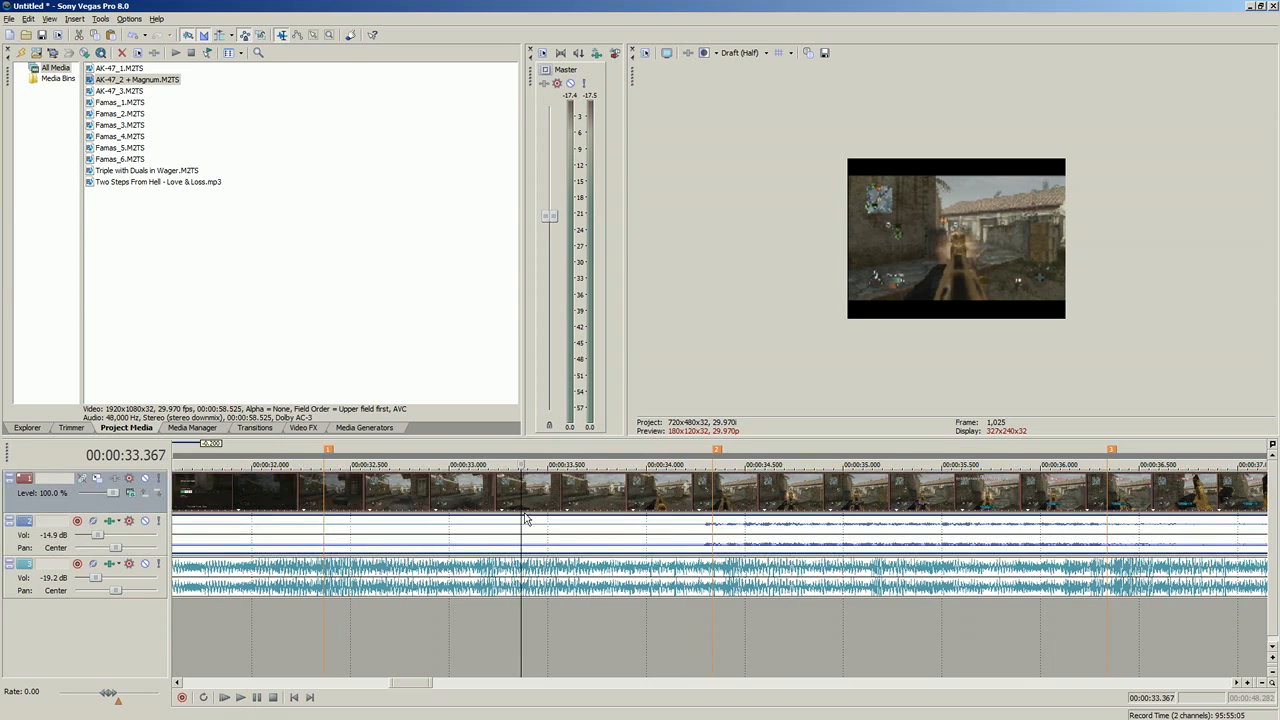
# Step: Trim the start of the gameplay clip to about 00:00:32.76 and check its frame at the second marker
pyautogui.scroll(-3, 601, 543)
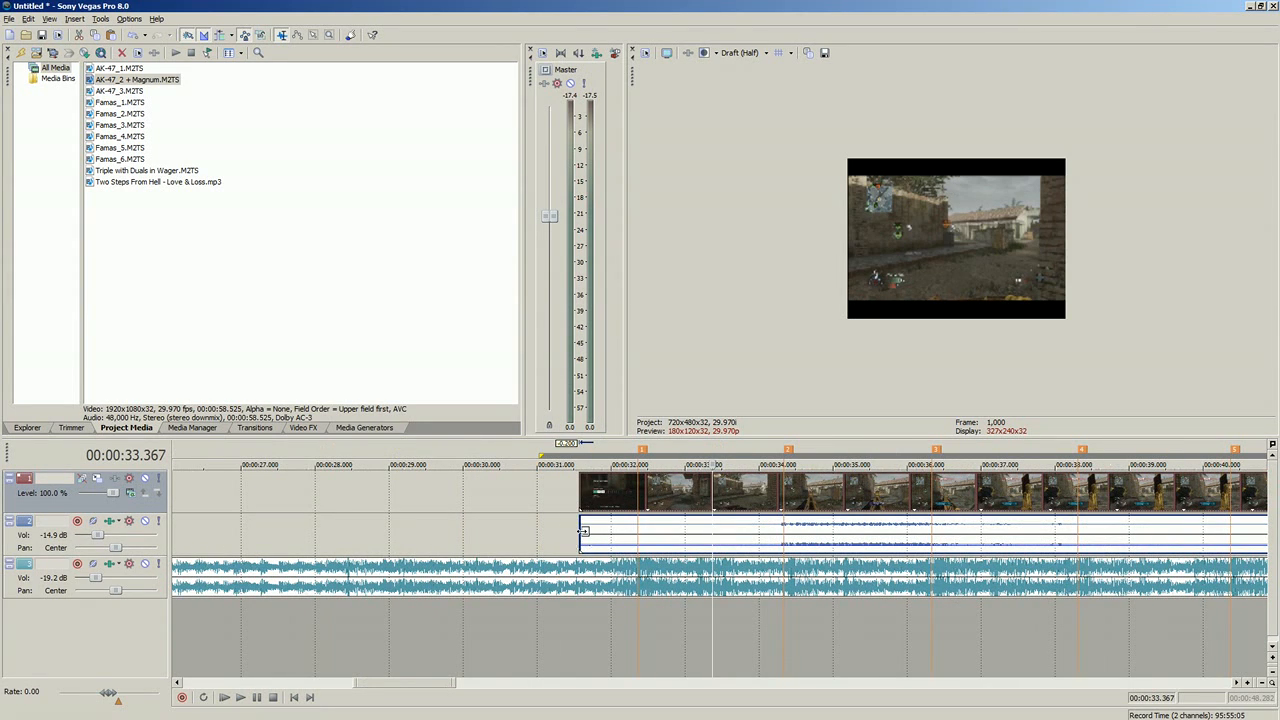
pyautogui.click(608, 527)
pyautogui.moveTo(665, 523); pyautogui.dragTo(753, 524)
pyautogui.click(784, 531)
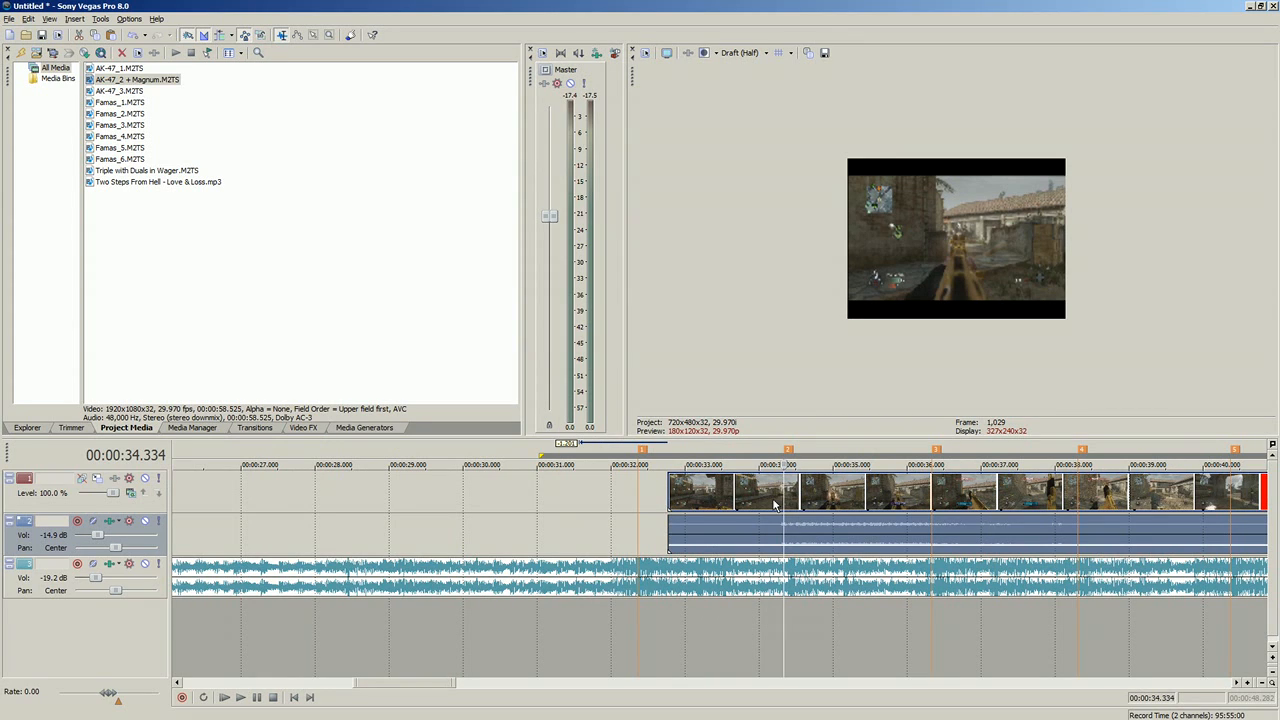
# Step: Split the gameplay clip at about 00:00:38.5 and move the second piece to start at about 00:00:42.4
pyautogui.scroll(-3, 821, 508)
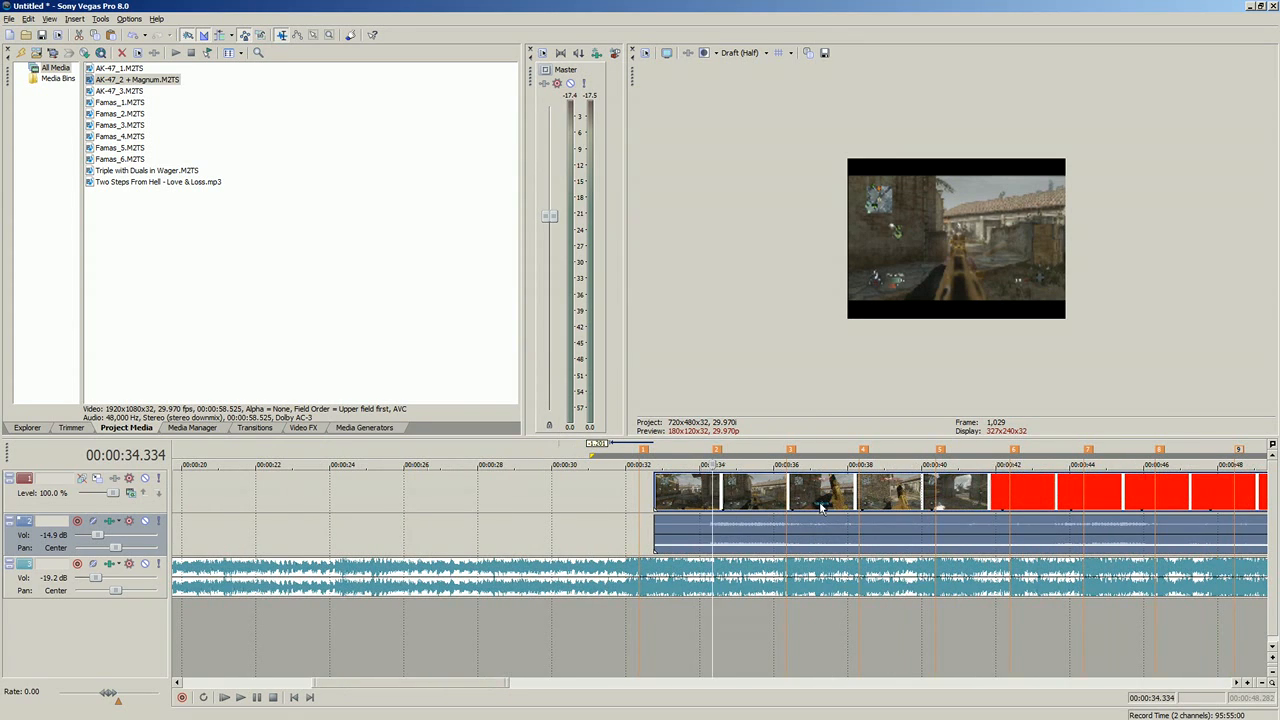
pyautogui.click(870, 492)
pyautogui.press('s')
pyautogui.moveTo(901, 492); pyautogui.dragTo(1045, 492)
pyautogui.click(798, 492)
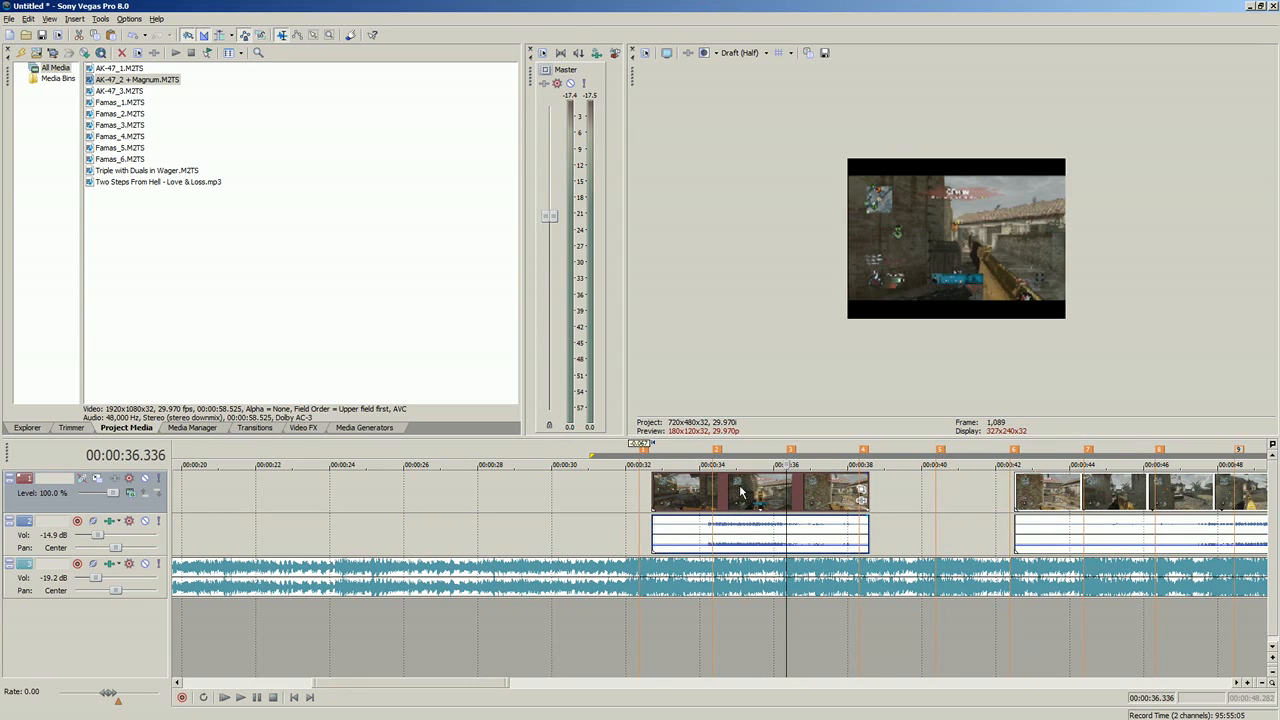
# Step: Slow down the first piece by stretching its end about 2.7 seconds outward, and shift it to start at about 00:00:32.00
pyautogui.moveTo(758, 494); pyautogui.dragTo(763, 495)
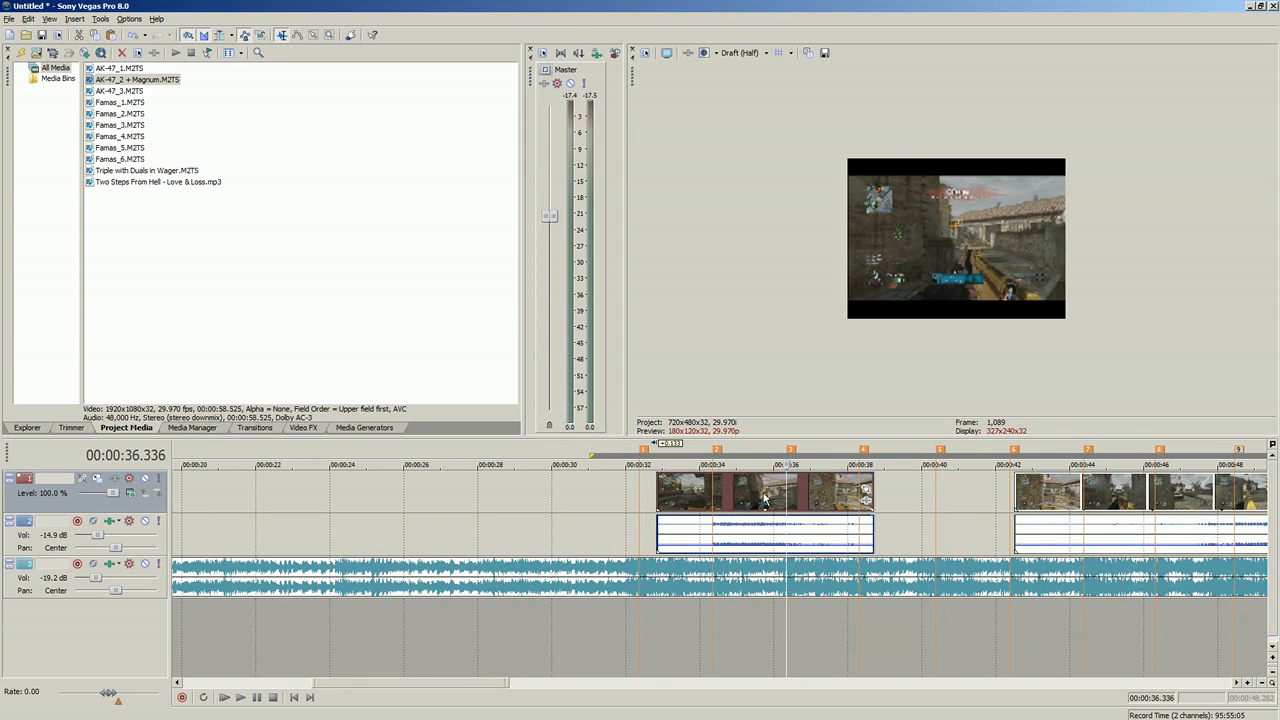
pyautogui.press('2')
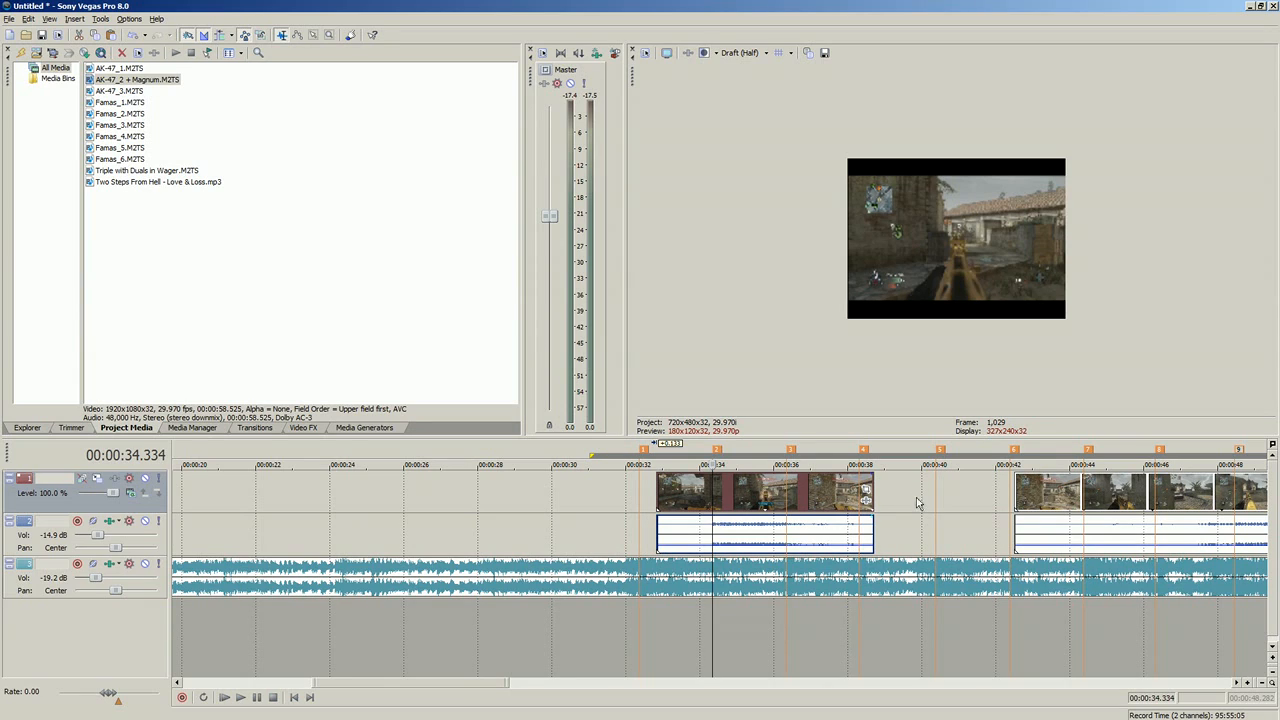
pyautogui.moveTo(873, 489); pyautogui.dragTo(978, 491)
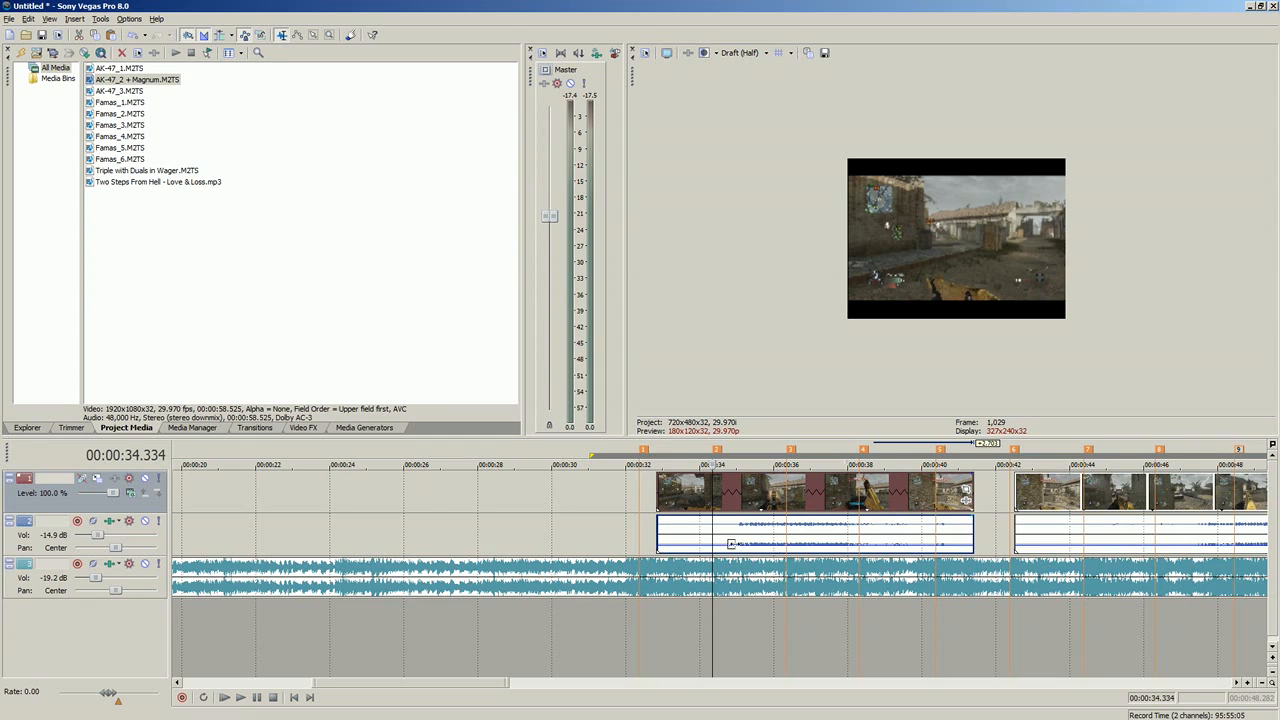
pyautogui.moveTo(731, 544); pyautogui.dragTo(698, 544)
pyautogui.moveTo(812, 490); pyautogui.dragTo(813, 490)
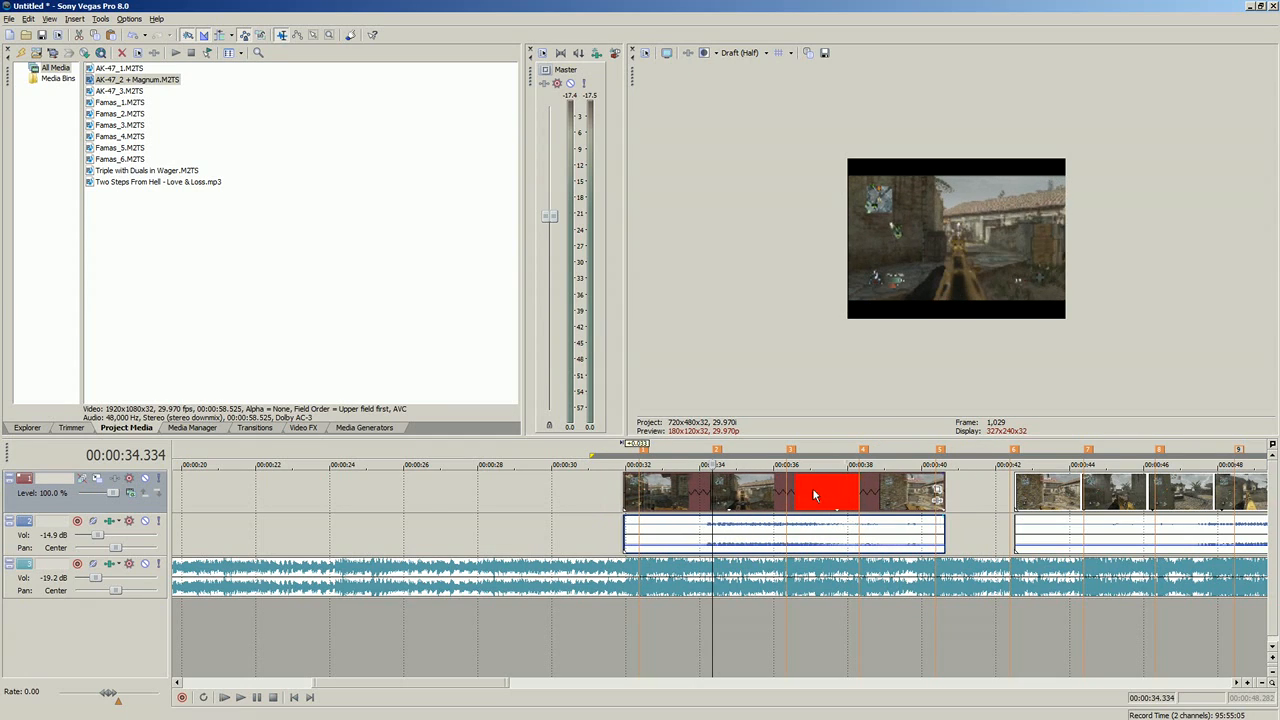
# Step: Play back the slowed piece from 00:00:34.101 across the second marker and lower its audio gain slightly further
pyautogui.click(704, 495)
pyautogui.scroll(5, 724, 521)
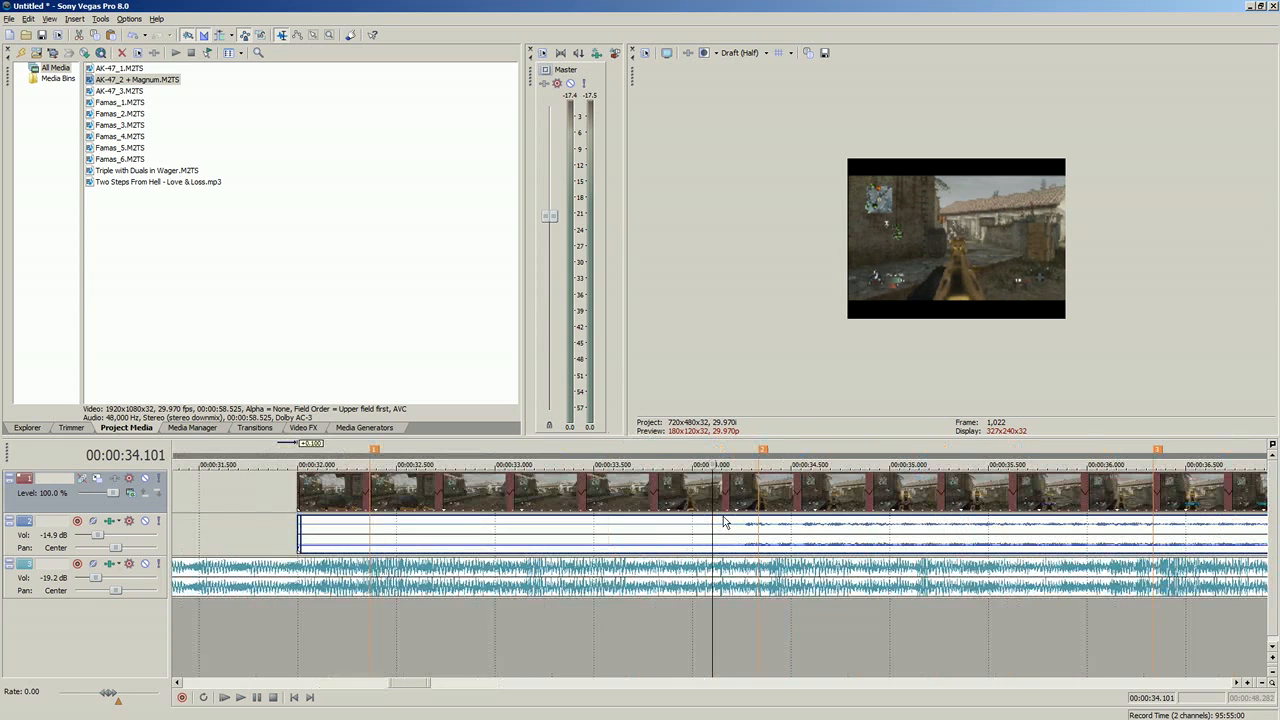
pyautogui.click(241, 698)
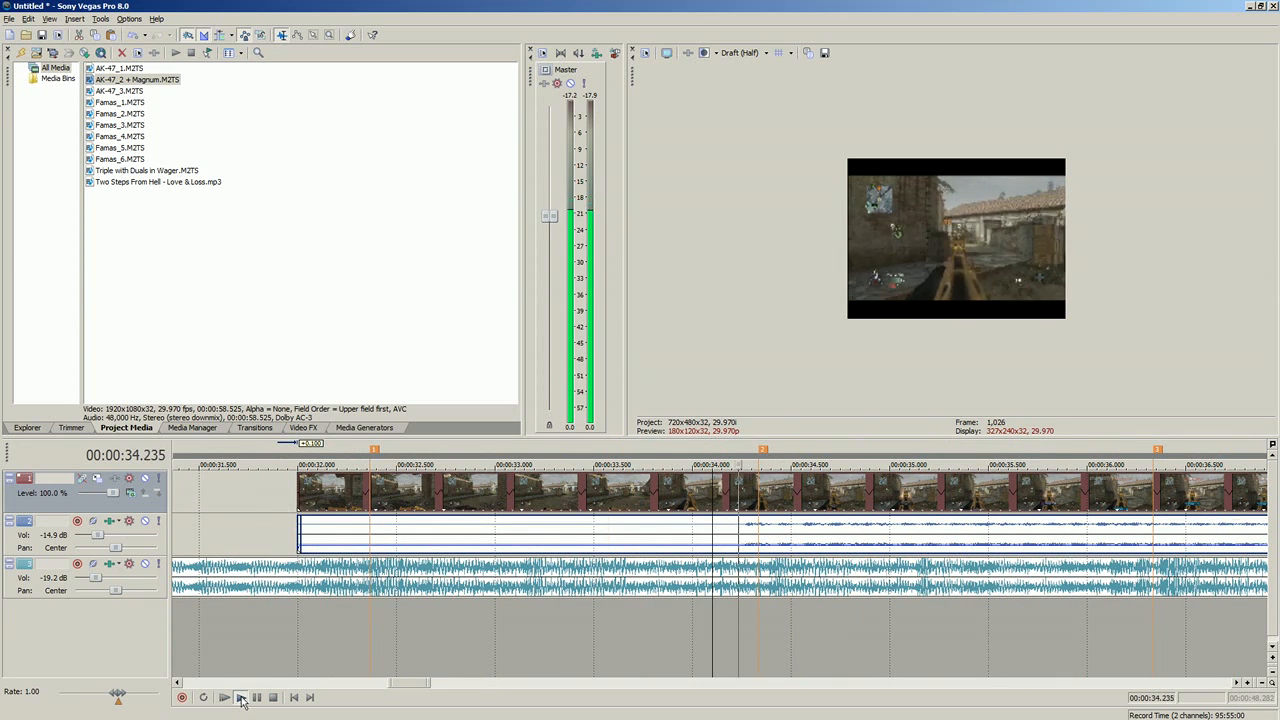
pyautogui.click(272, 698)
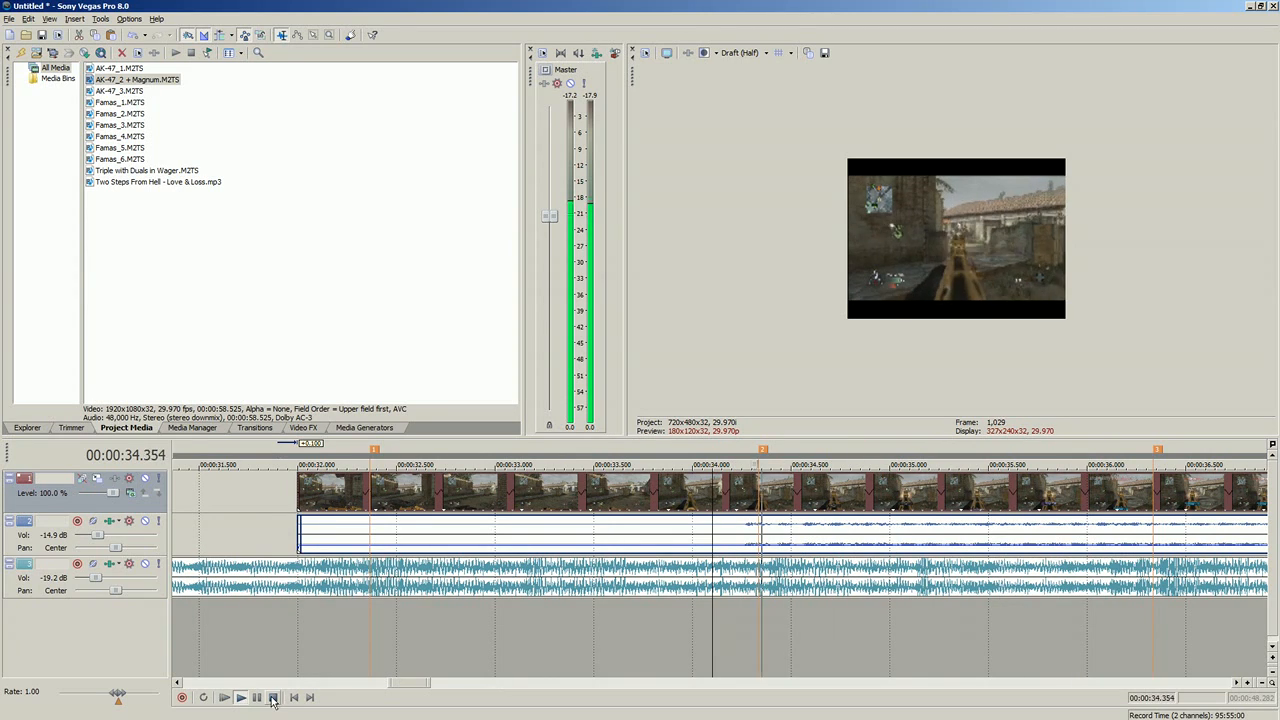
pyautogui.click(272, 698)
pyautogui.moveTo(663, 546); pyautogui.dragTo(661, 550)
# Step: Examine the slowed piece's frames from its start to just past the first marker, and display the available transitions
pyautogui.click(306, 490)
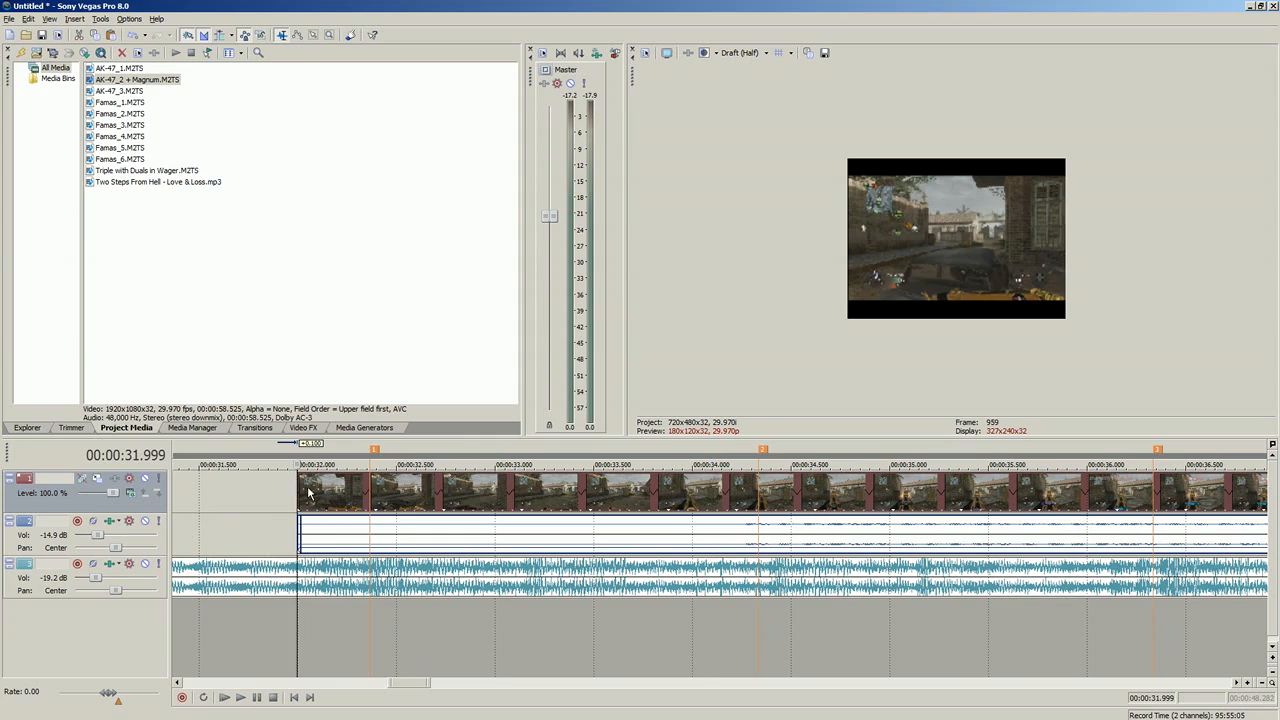
pyautogui.click(368, 497)
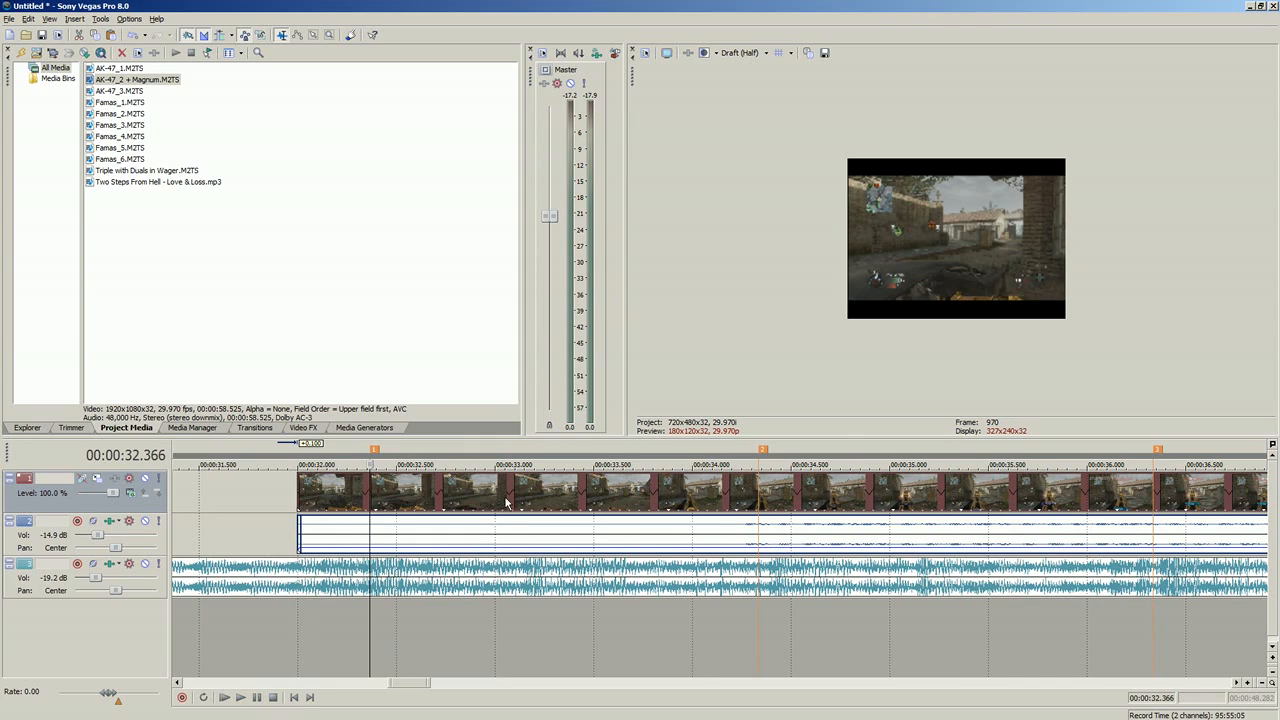
pyautogui.click(397, 502)
pyautogui.click(370, 501)
pyautogui.click(297, 432)
pyautogui.click(256, 427)
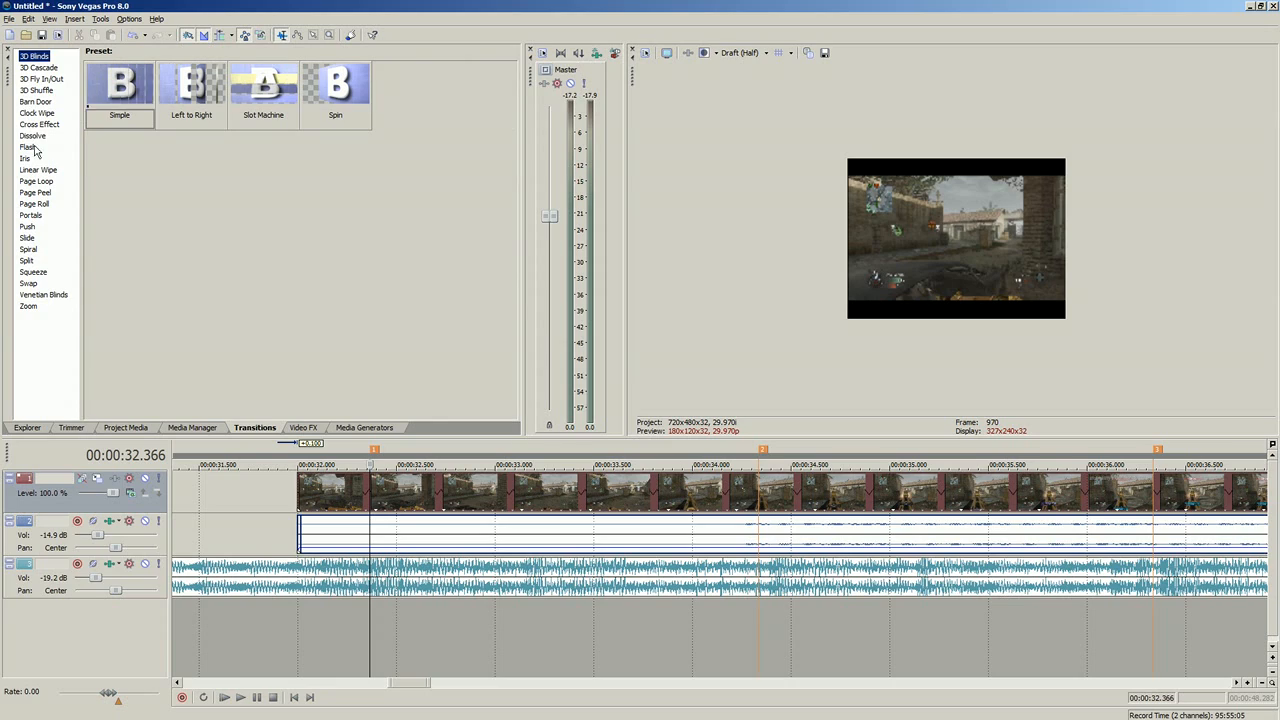
pyautogui.click(396, 493)
pyautogui.click(372, 494)
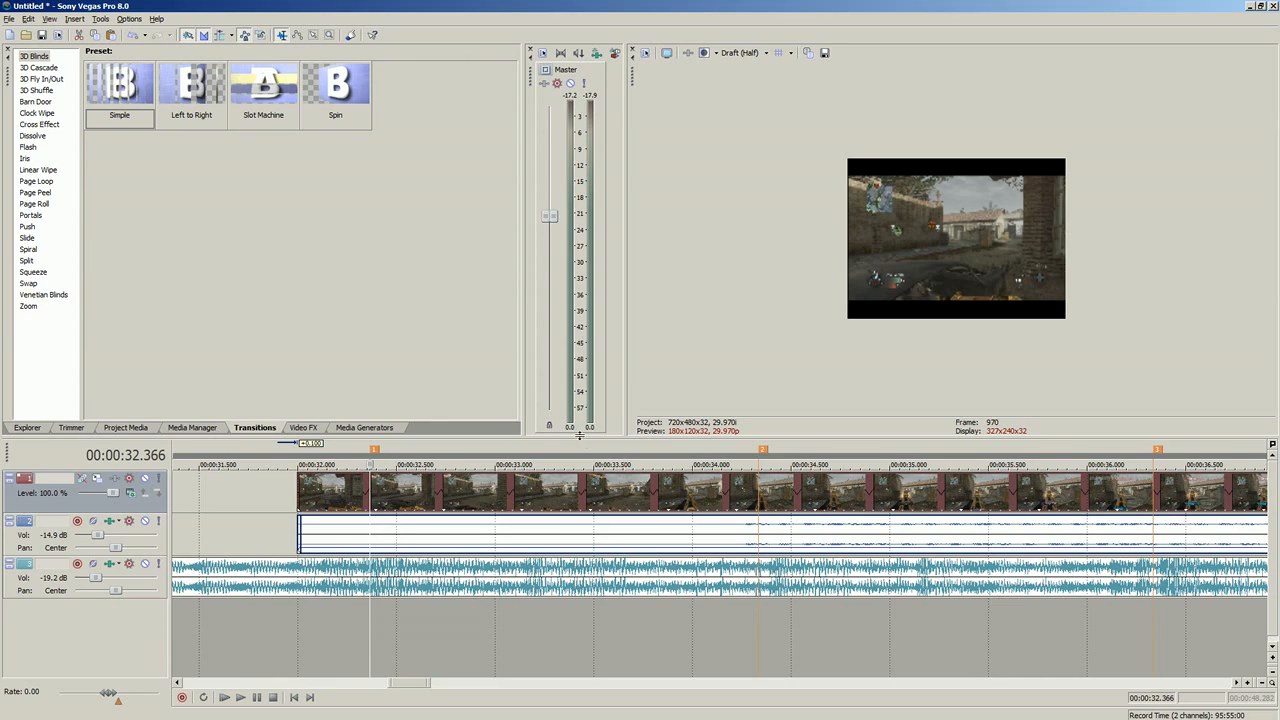
pyautogui.click(455, 492)
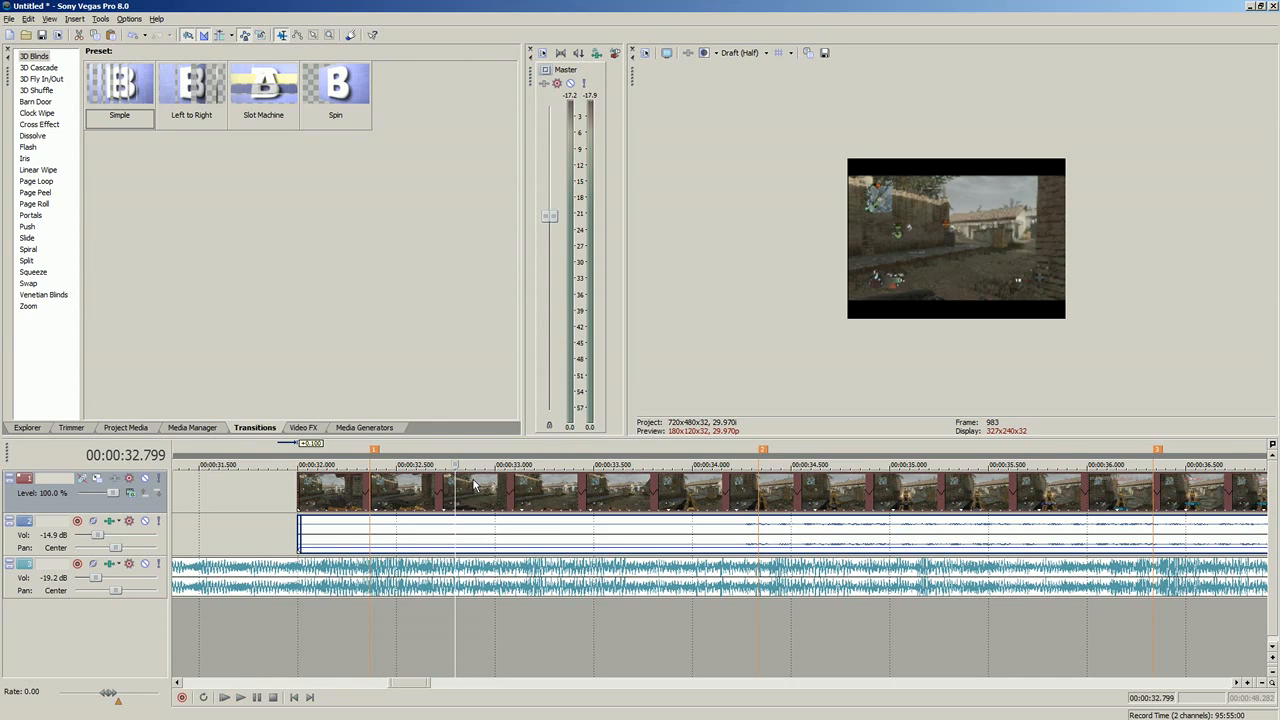
# Step: Switch to the stream chat in Firefox to check its messages, and return to Sony Vegas Pro
pyautogui.hotkey('alt', 'Tab')
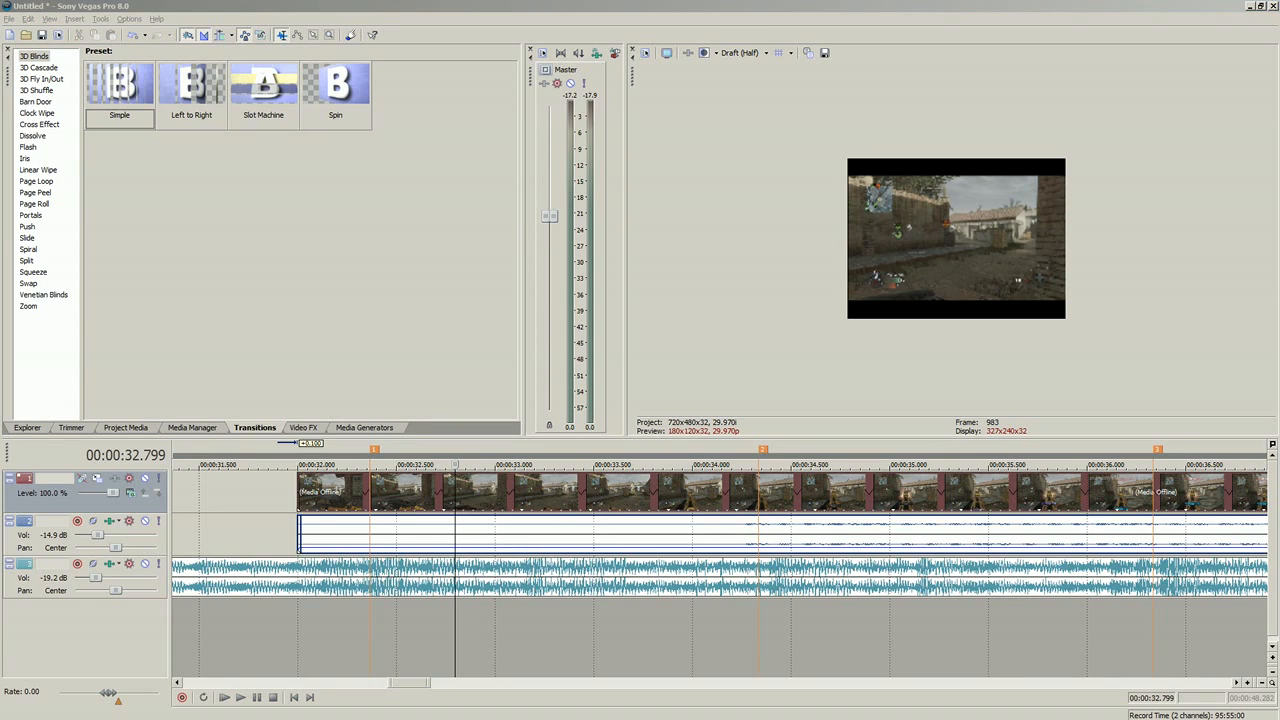
pyautogui.moveTo(687, 99); pyautogui.dragTo(690, 101)
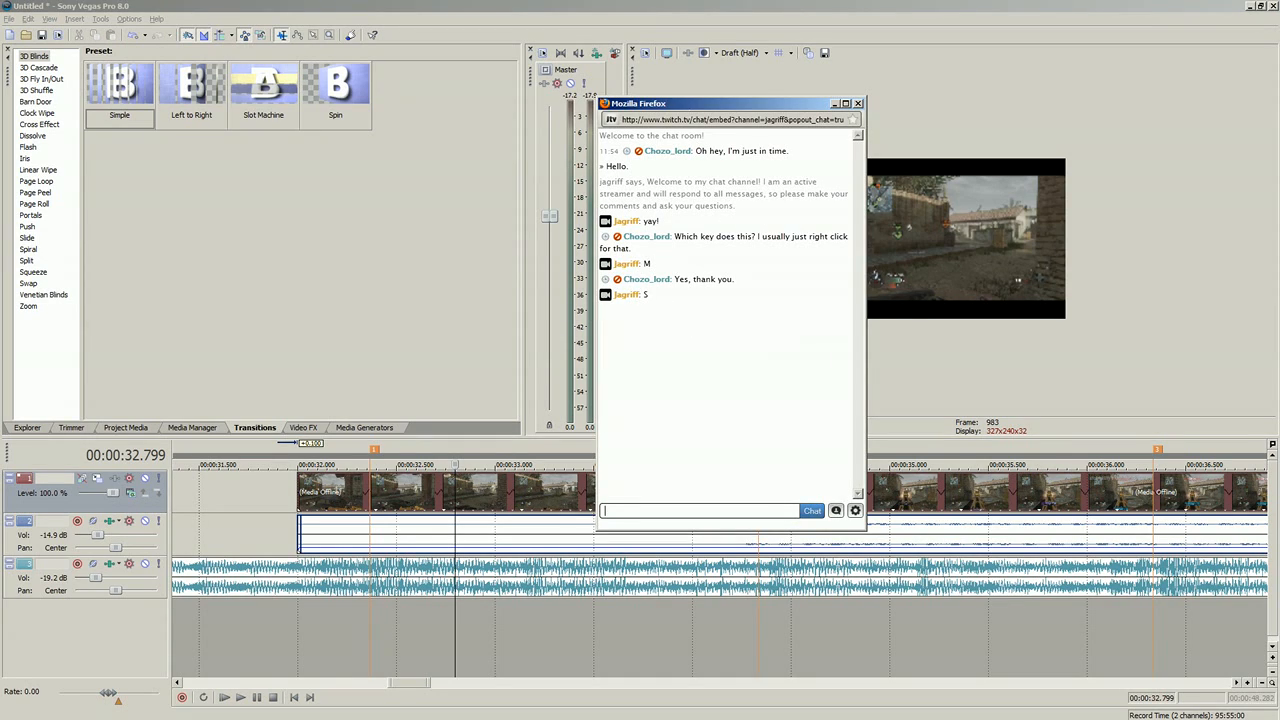
pyautogui.click(128, 60)
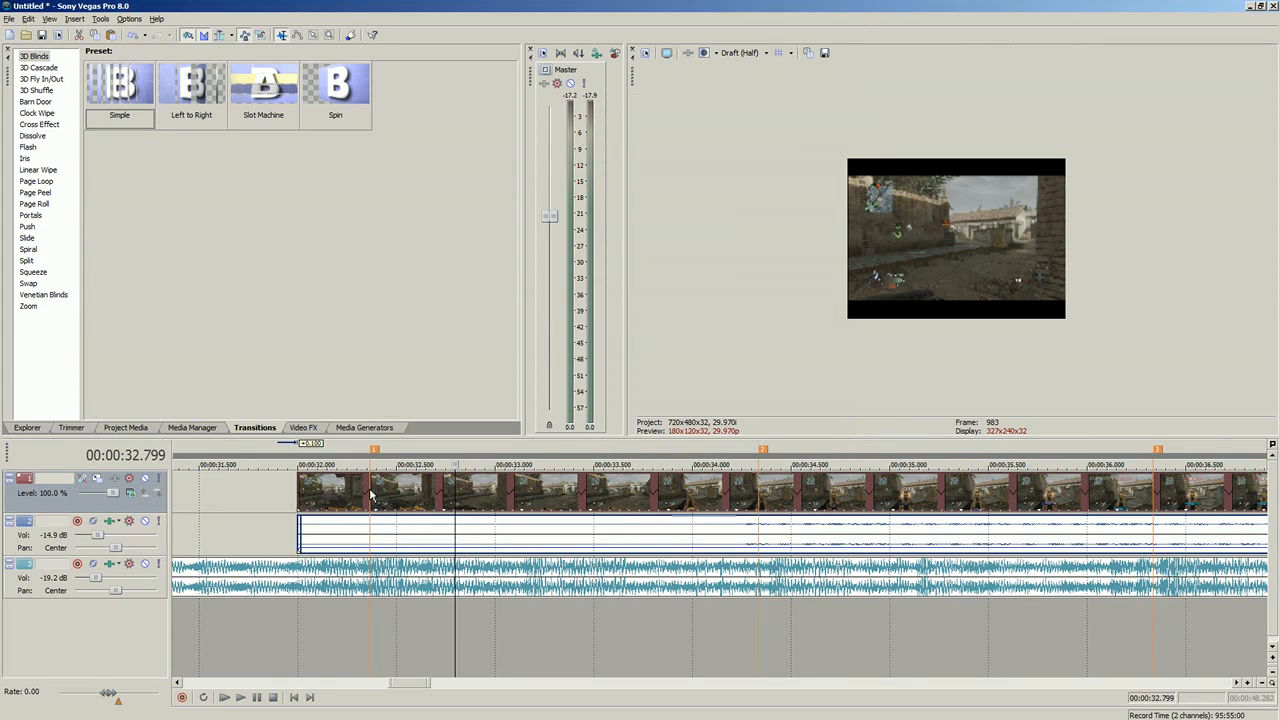
# Step: Split the slowed gameplay piece at the first marker, 00:00:32.366, and select the short piece before it
pyautogui.click(370, 495)
pyautogui.click(512, 497)
pyautogui.click(526, 495)
pyautogui.click(534, 528)
pyautogui.click(495, 487)
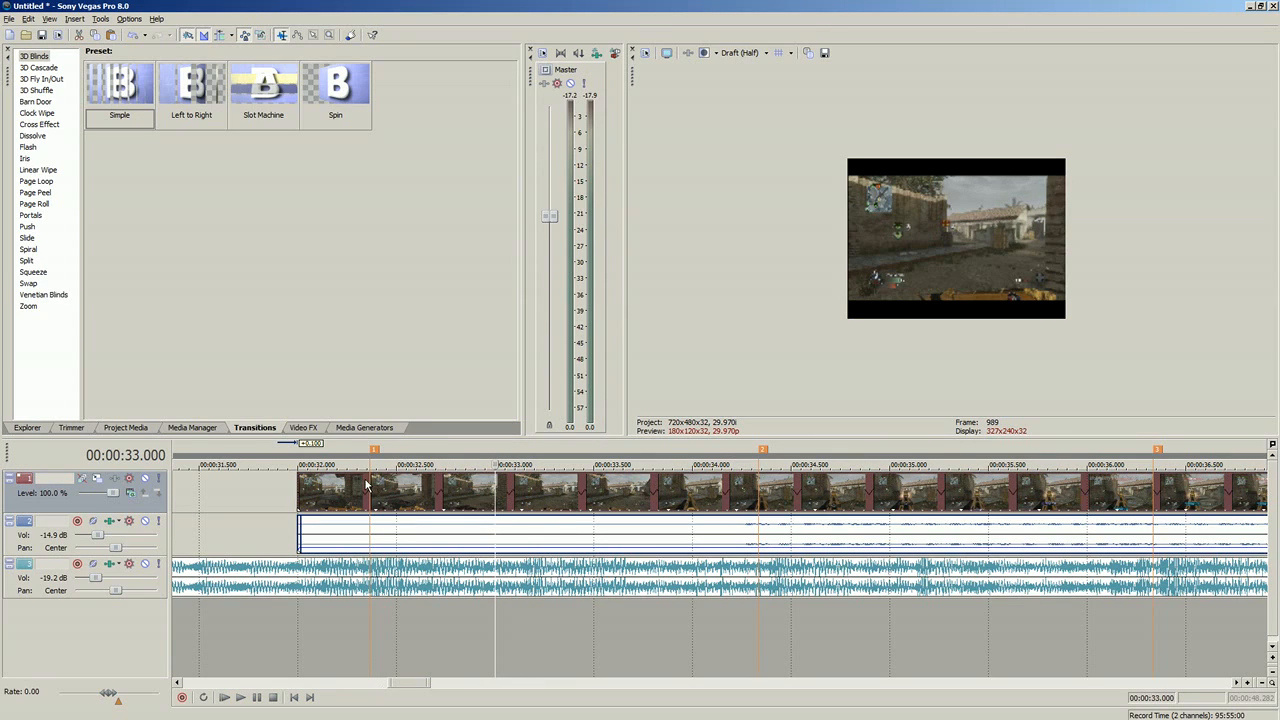
pyautogui.click(372, 486)
pyautogui.press('s')
pyautogui.moveTo(337, 488)
pyautogui.mouseDown()
pyautogui.moveTo(260, 484)
pyautogui.moveTo(336, 487)
pyautogui.mouseUp()
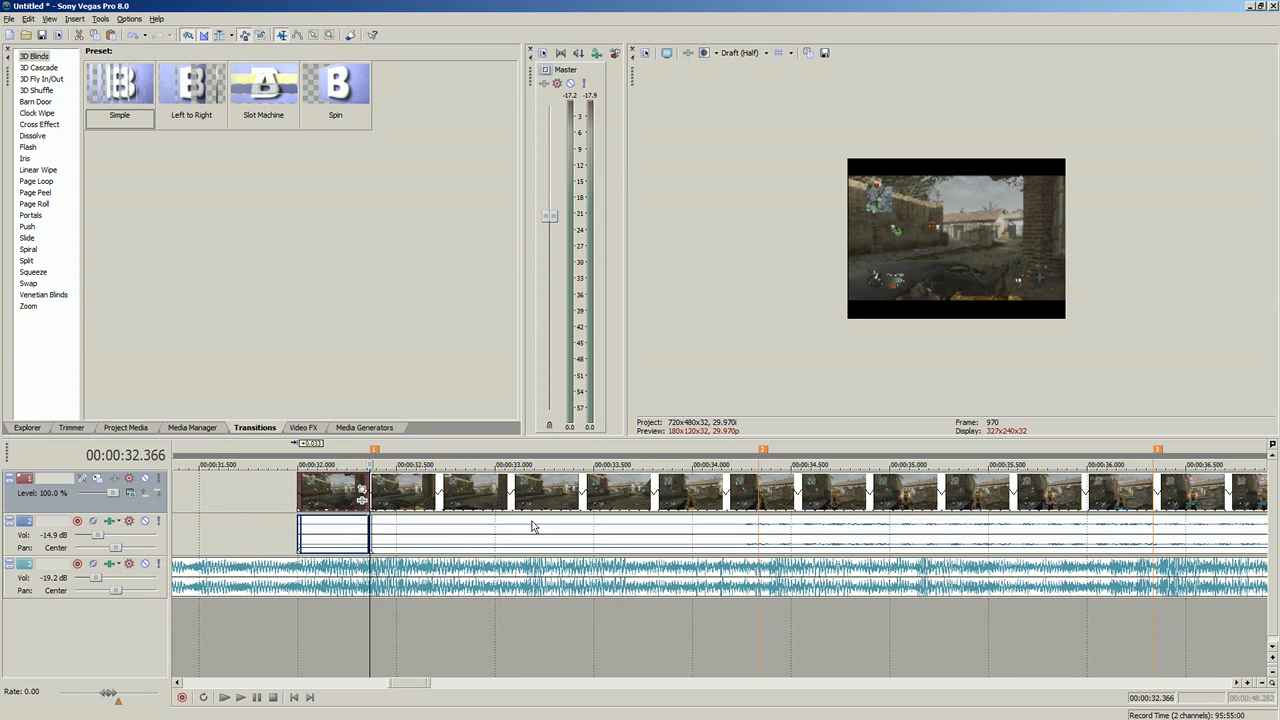
# Step: Switch to the Firefox stream chat to read the advice on audio for retimed clips, and leave the chat window
pyautogui.moveTo(0, 72); pyautogui.dragTo(557, 104)
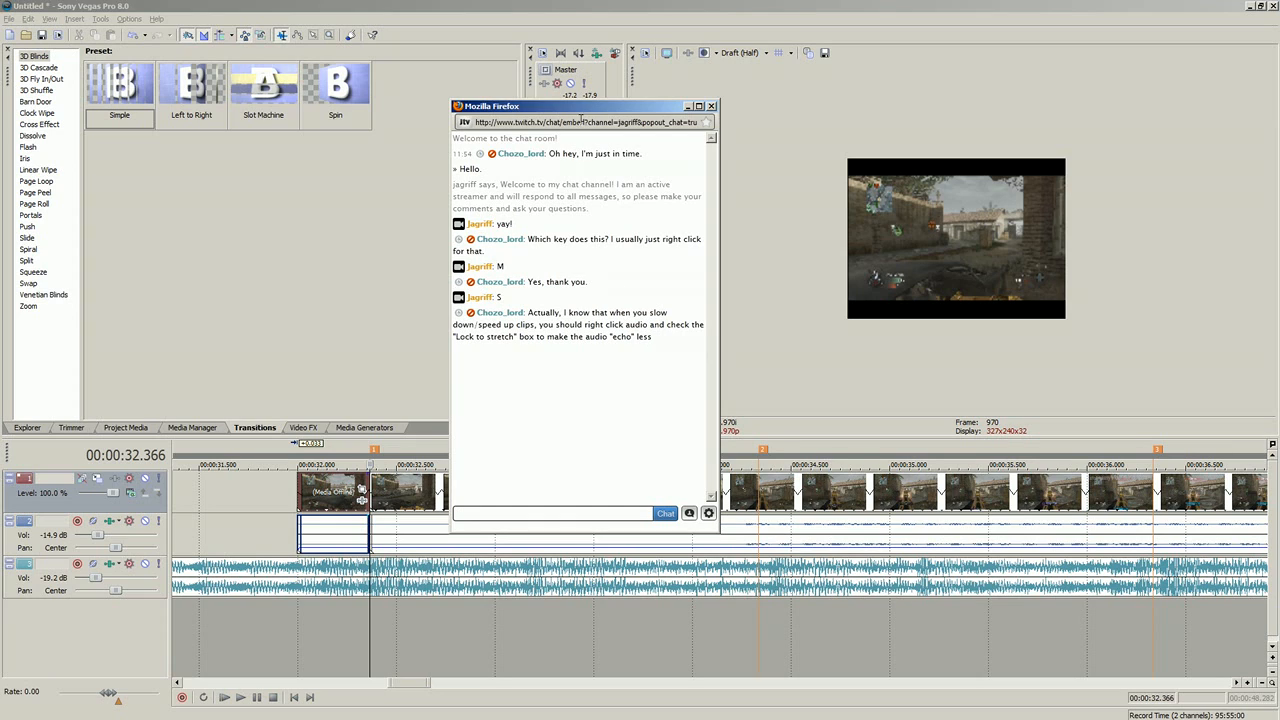
pyautogui.hotkey('alt', 'Tab')
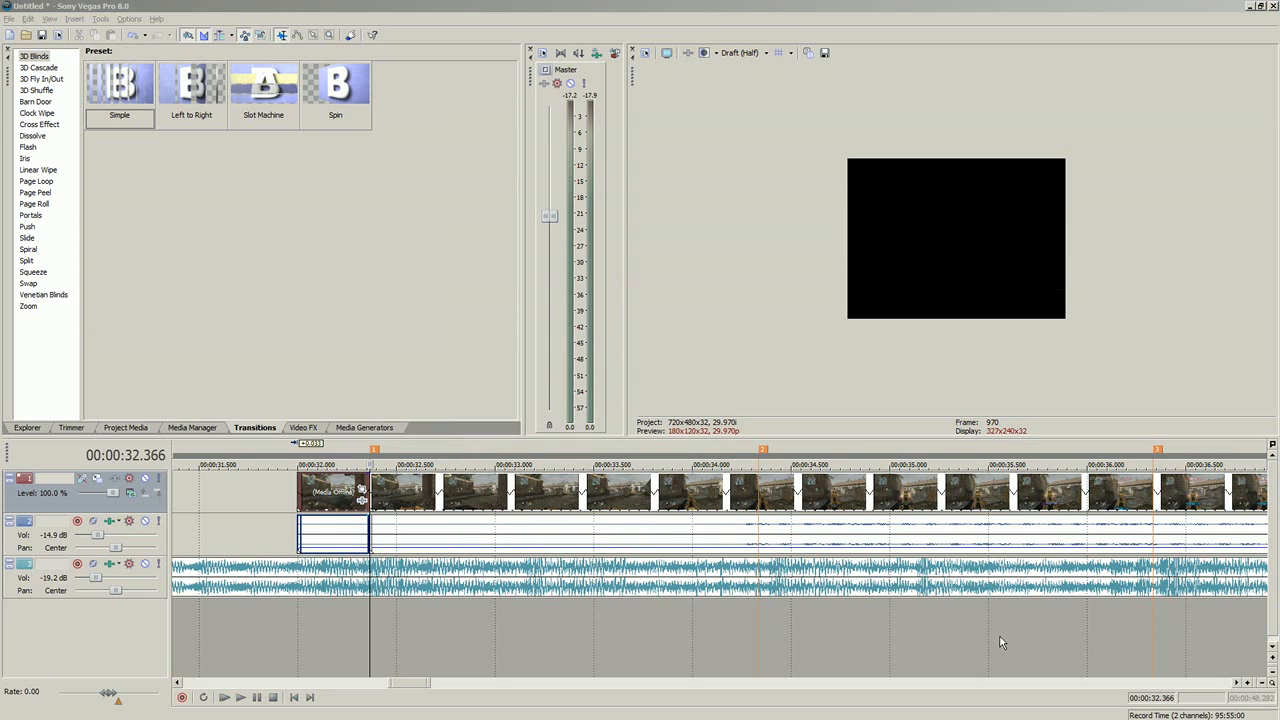
# Step: Split the tail off the long gameplay clip at 00:01:21.748, and move it to 00:01:40.767 for playback
pyautogui.scroll(-10, 920, 520)
pyautogui.click(724, 537)
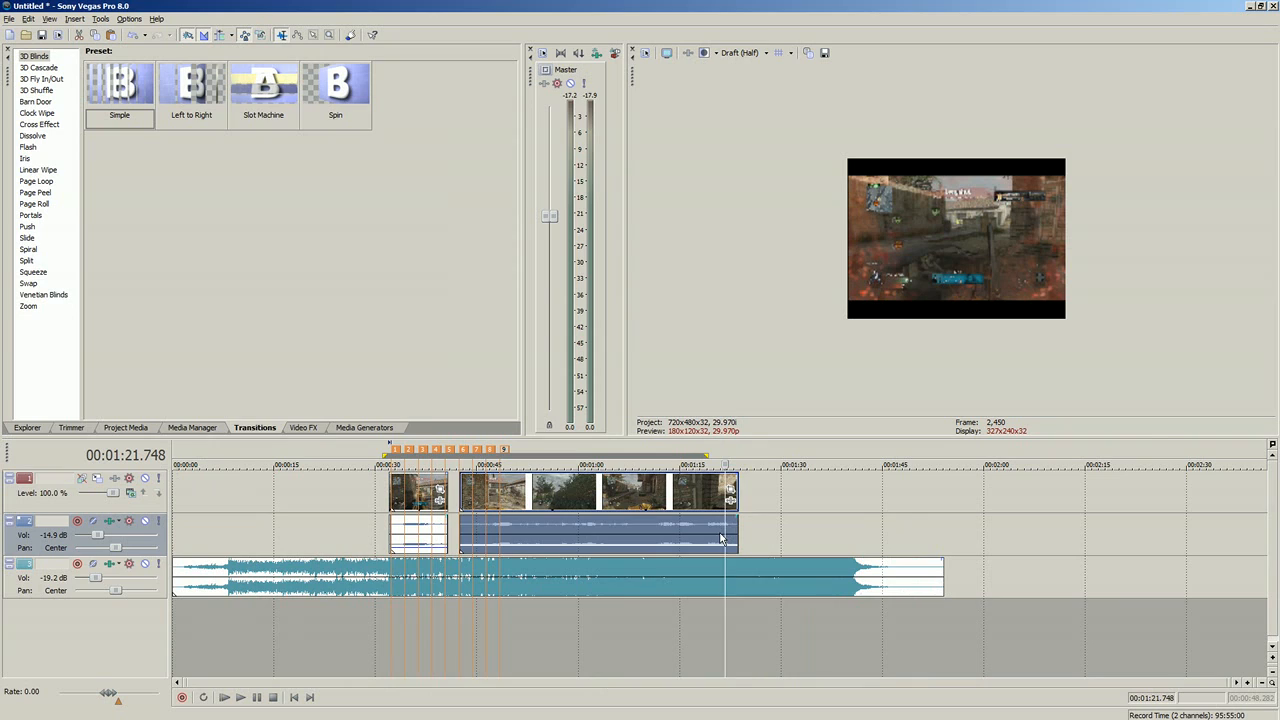
pyautogui.press('s')
pyautogui.moveTo(728, 537); pyautogui.dragTo(853, 527)
pyautogui.scroll(8, 877, 537)
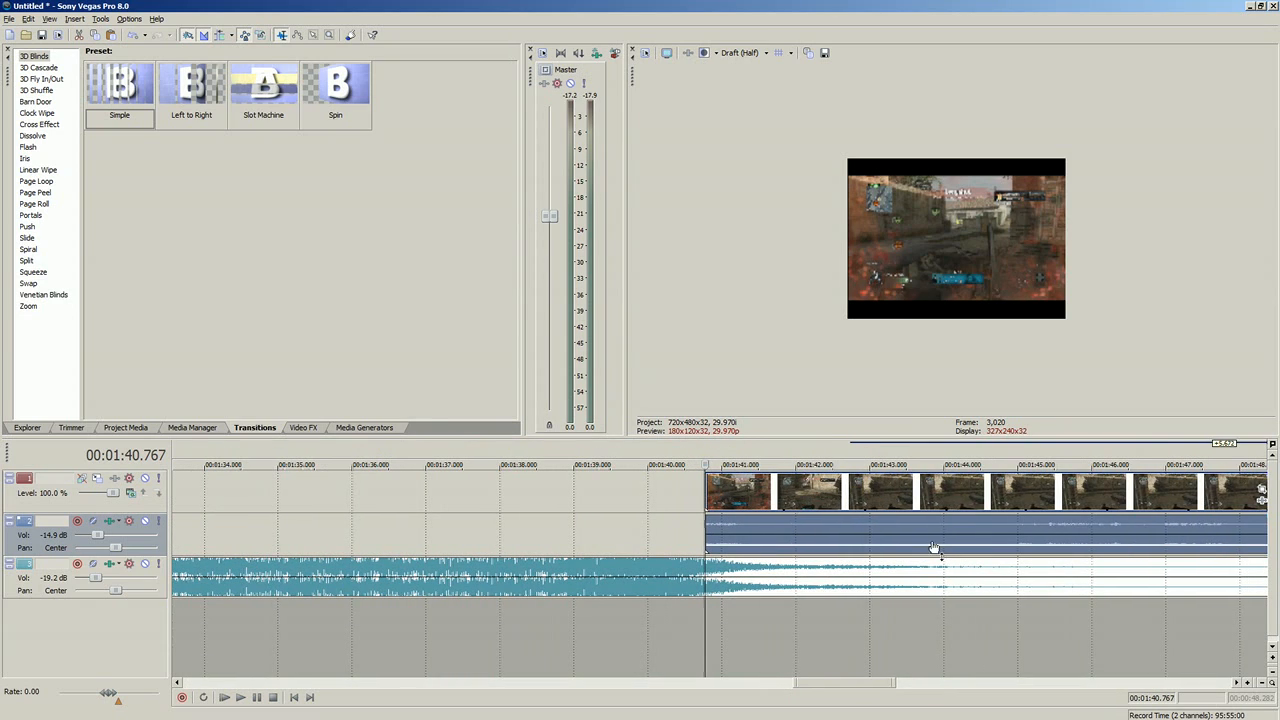
pyautogui.click(240, 697)
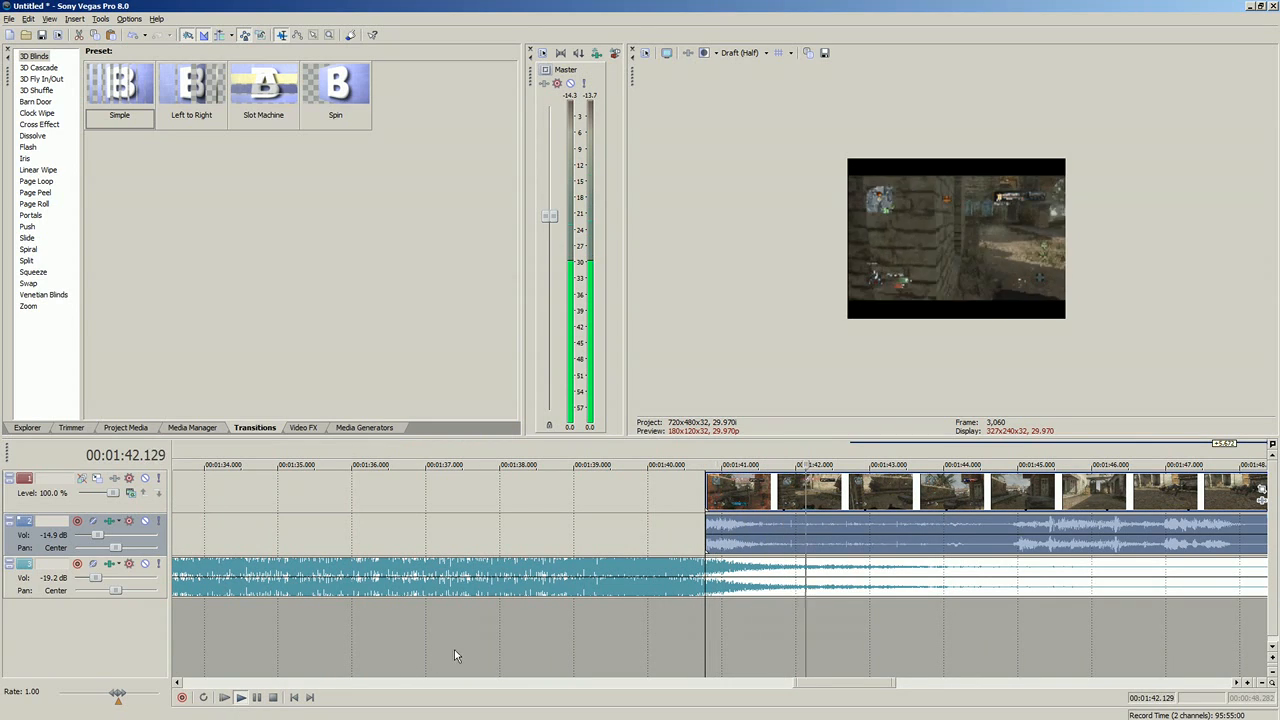
# Step: Undo the separated tail piece's last stretch, then slow it again by time-stretching it to a length of 7.875 seconds
pyautogui.scroll(-5, 905, 572)
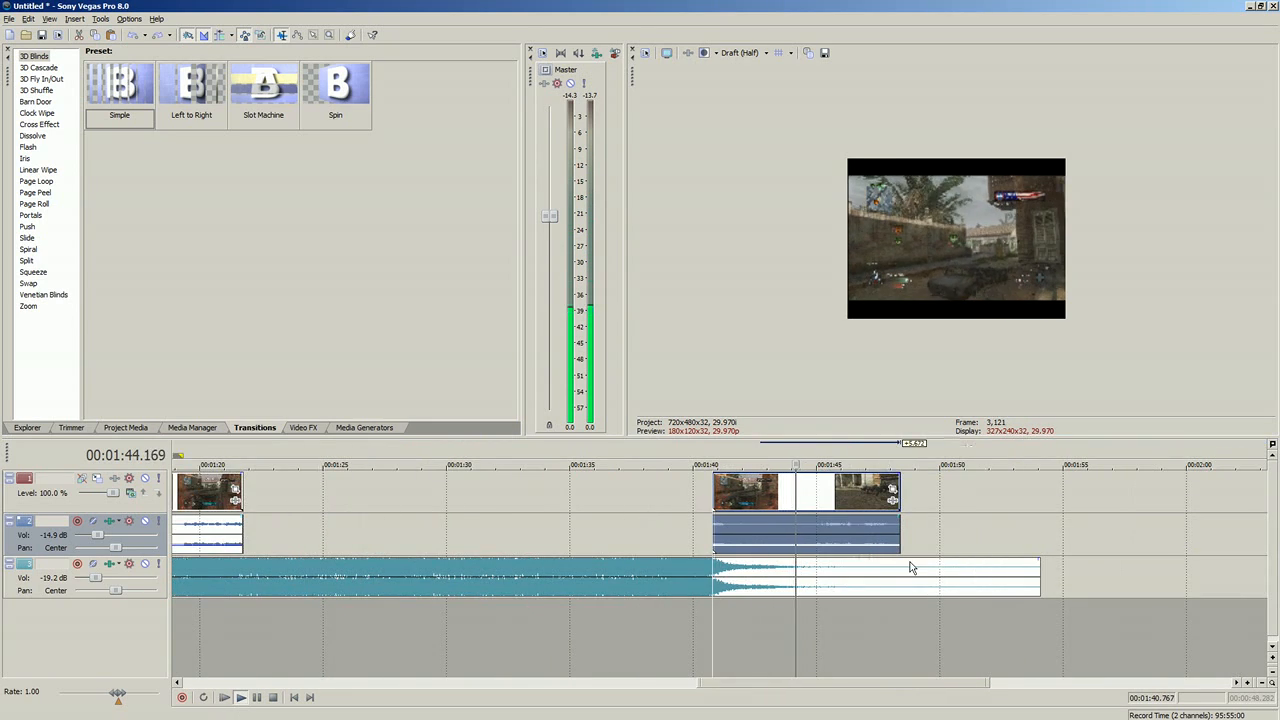
pyautogui.hotkey('ctrl', 'z')
pyautogui.moveTo(761, 536); pyautogui.dragTo(929, 538)
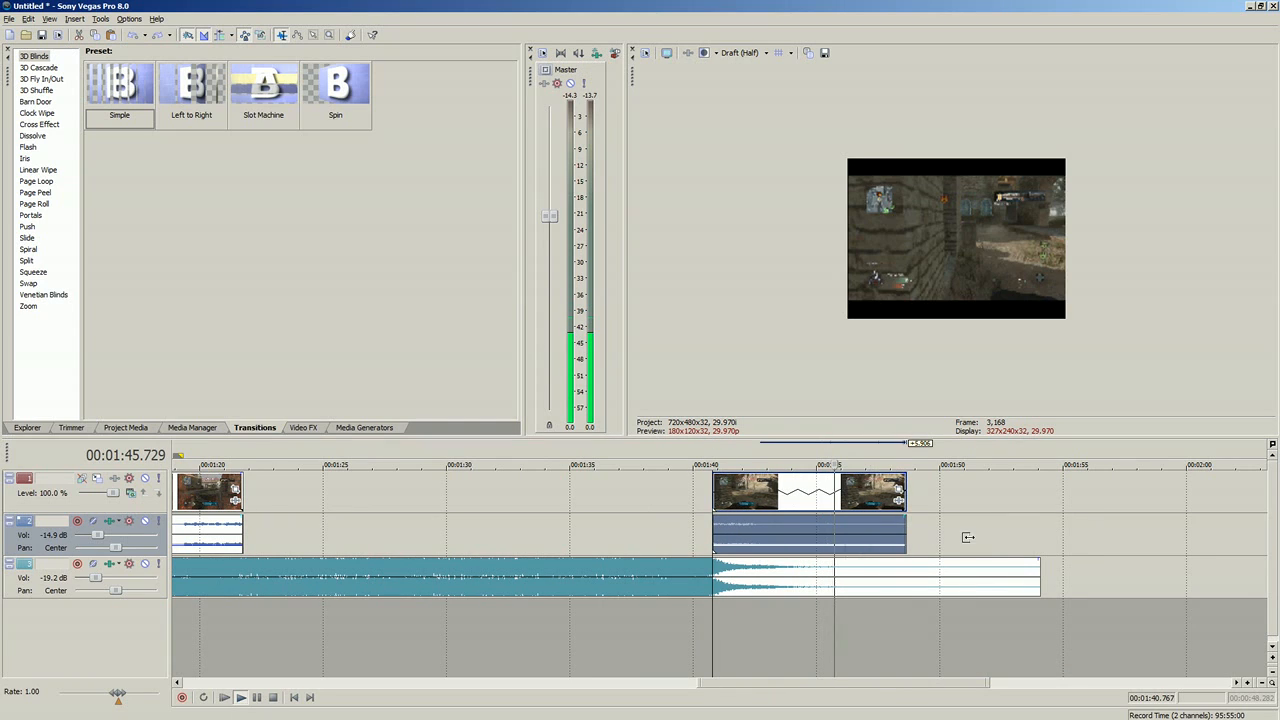
pyautogui.click(240, 699)
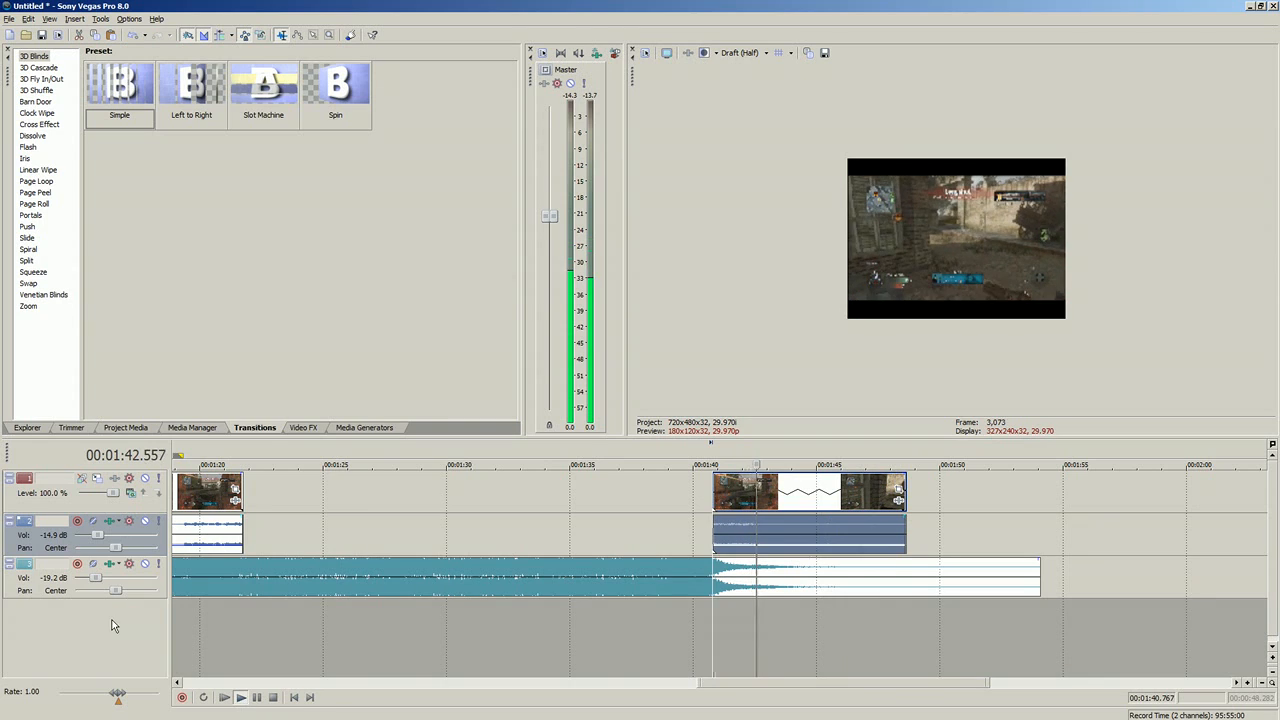
# Step: Mute the music track and play the slowed tail piece with only its own audio
pyautogui.click(145, 565)
pyautogui.click(241, 699)
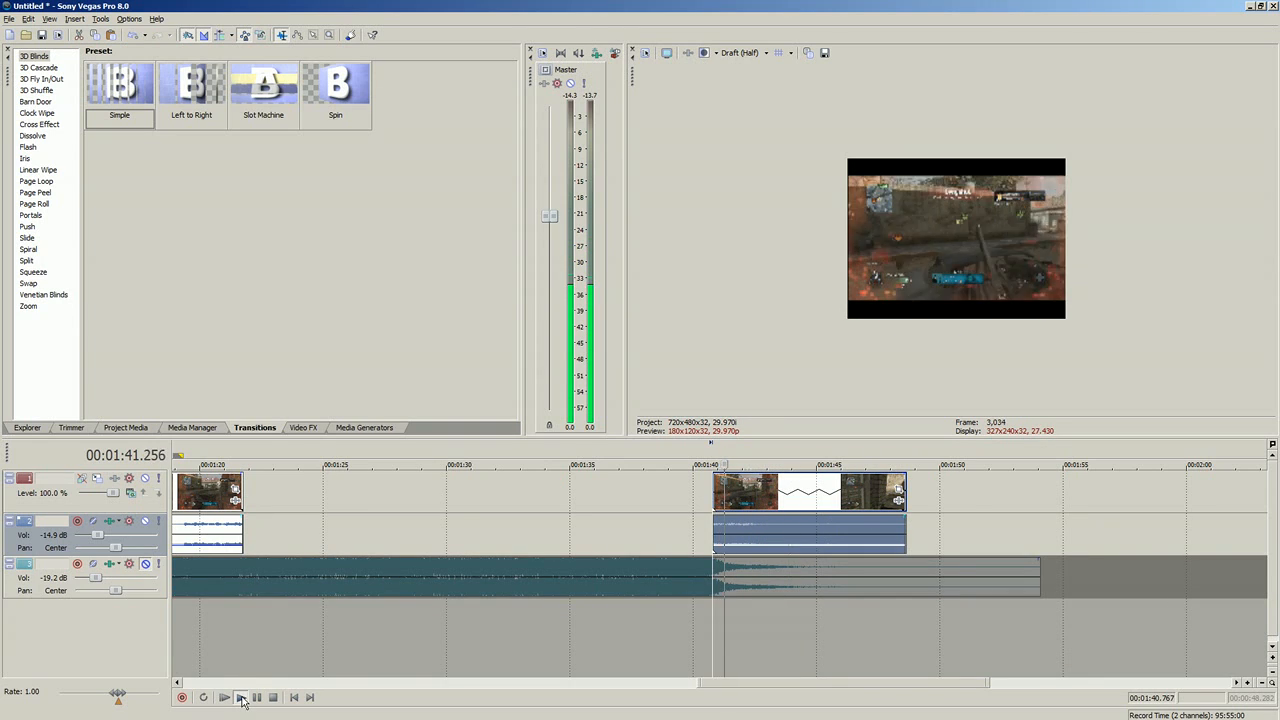
pyautogui.scroll(-1, 735, 551)
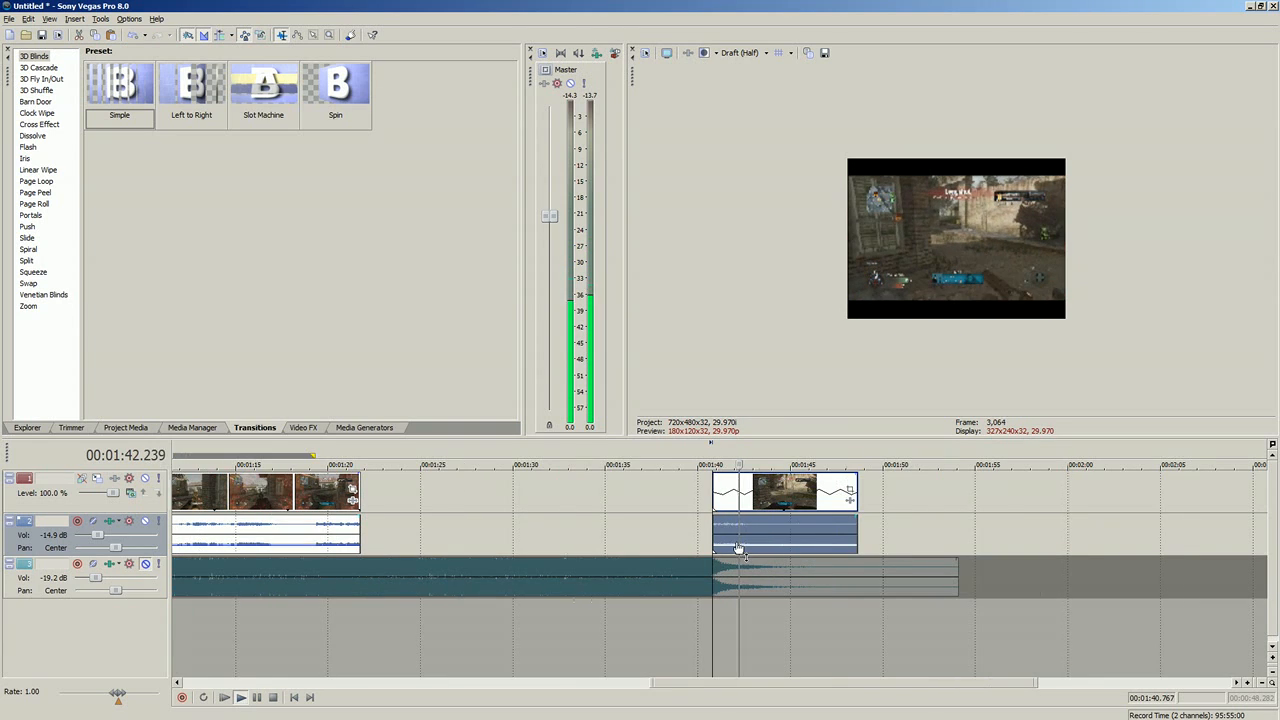
pyautogui.click(241, 698)
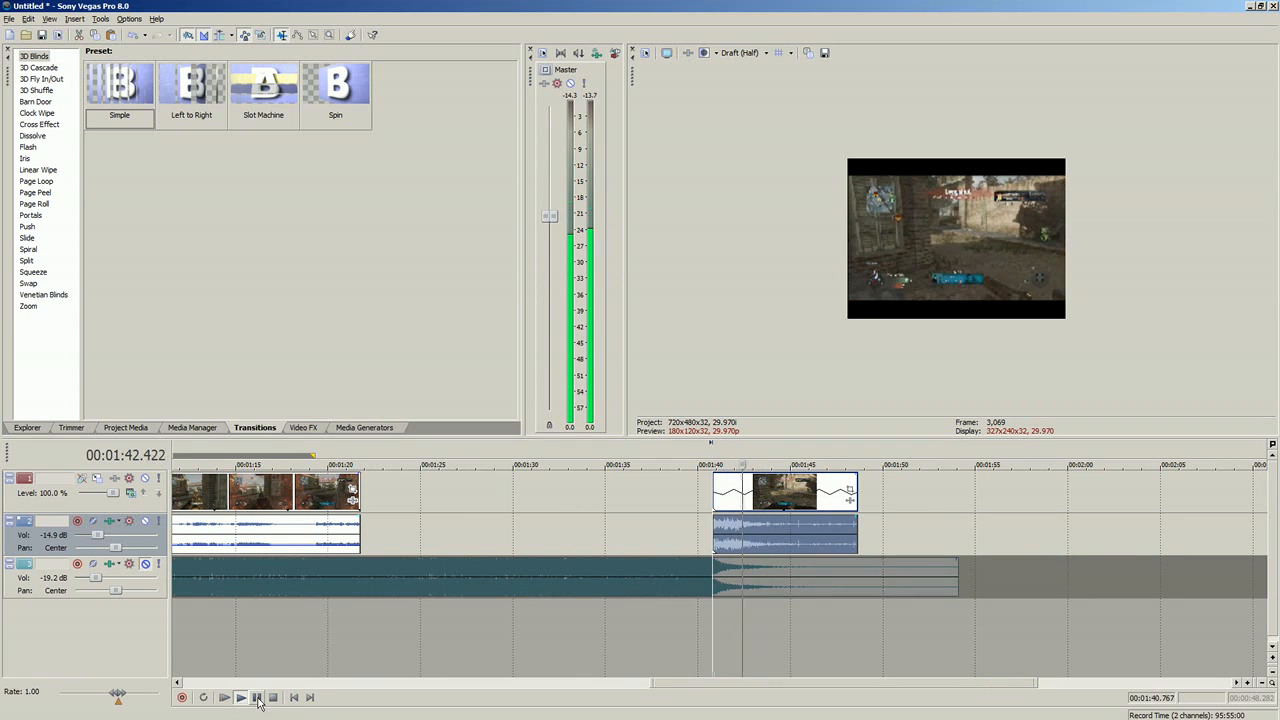
pyautogui.click(257, 698)
# Step: Enable Lock to stretch for the slowed tail piece's audio pitch, and play the piece from its start
pyautogui.rightClick(725, 533)
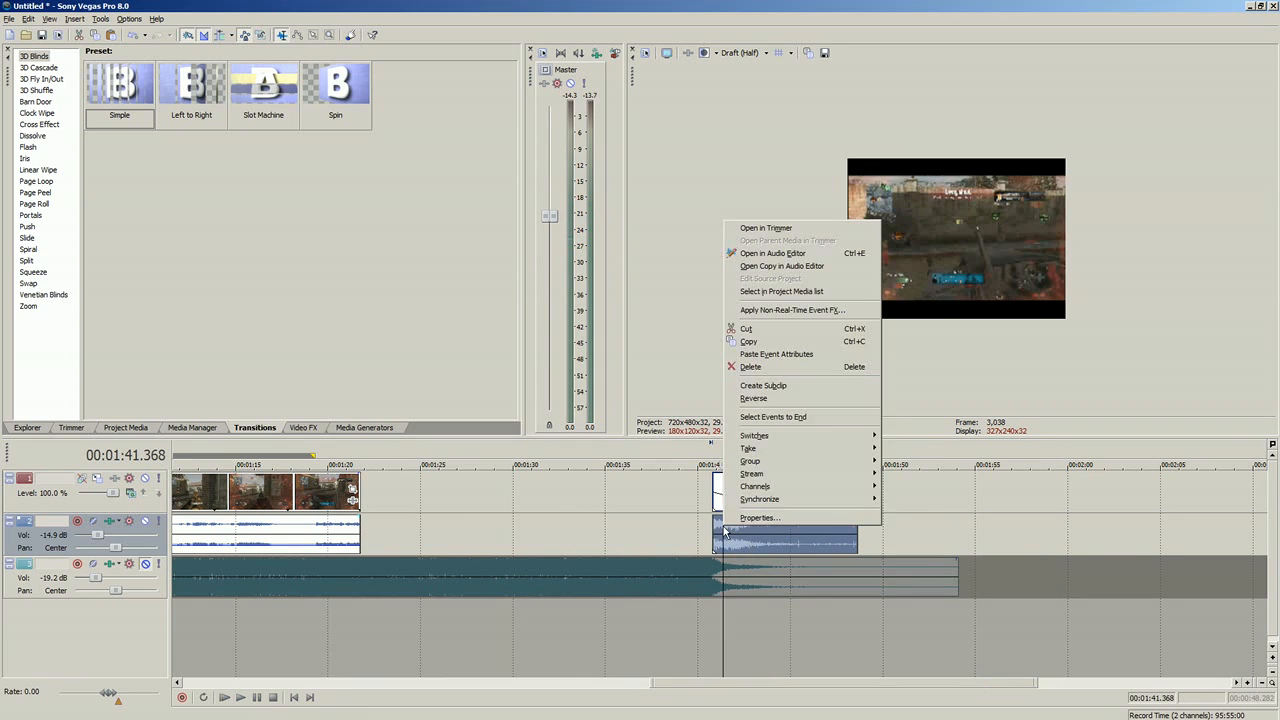
pyautogui.click(752, 518)
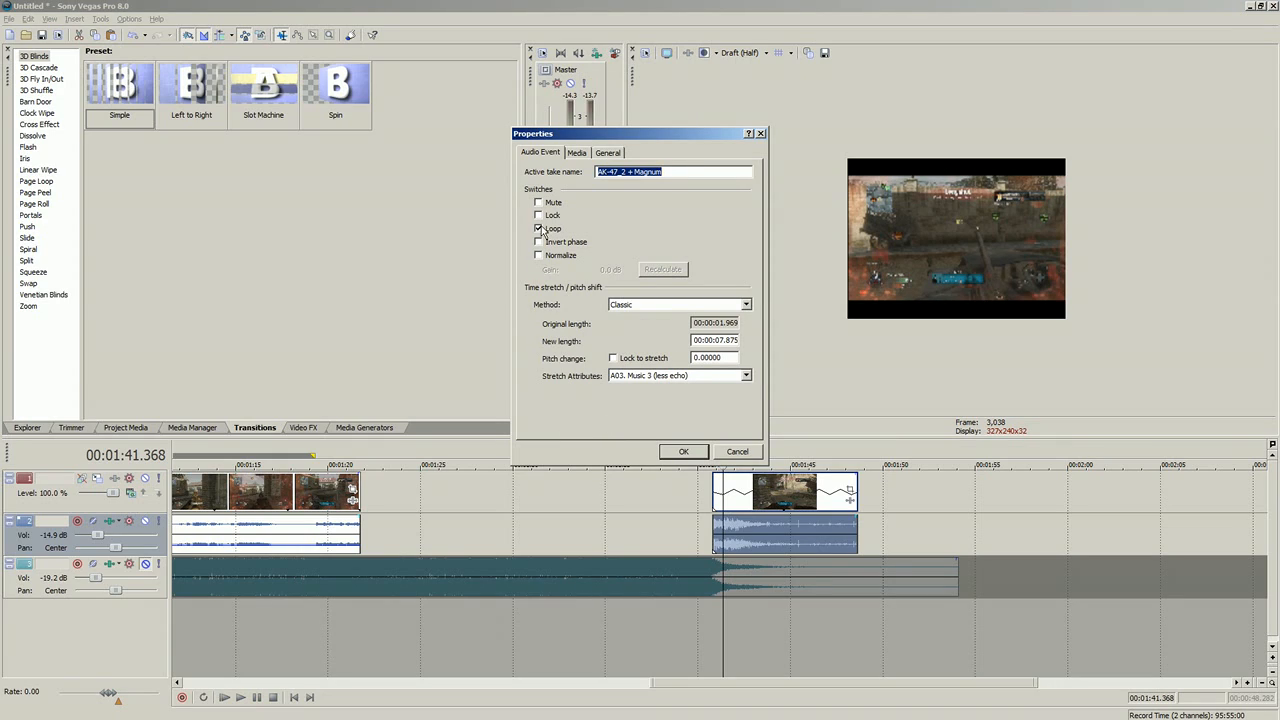
pyautogui.click(614, 358)
pyautogui.click(684, 451)
pyautogui.click(713, 497)
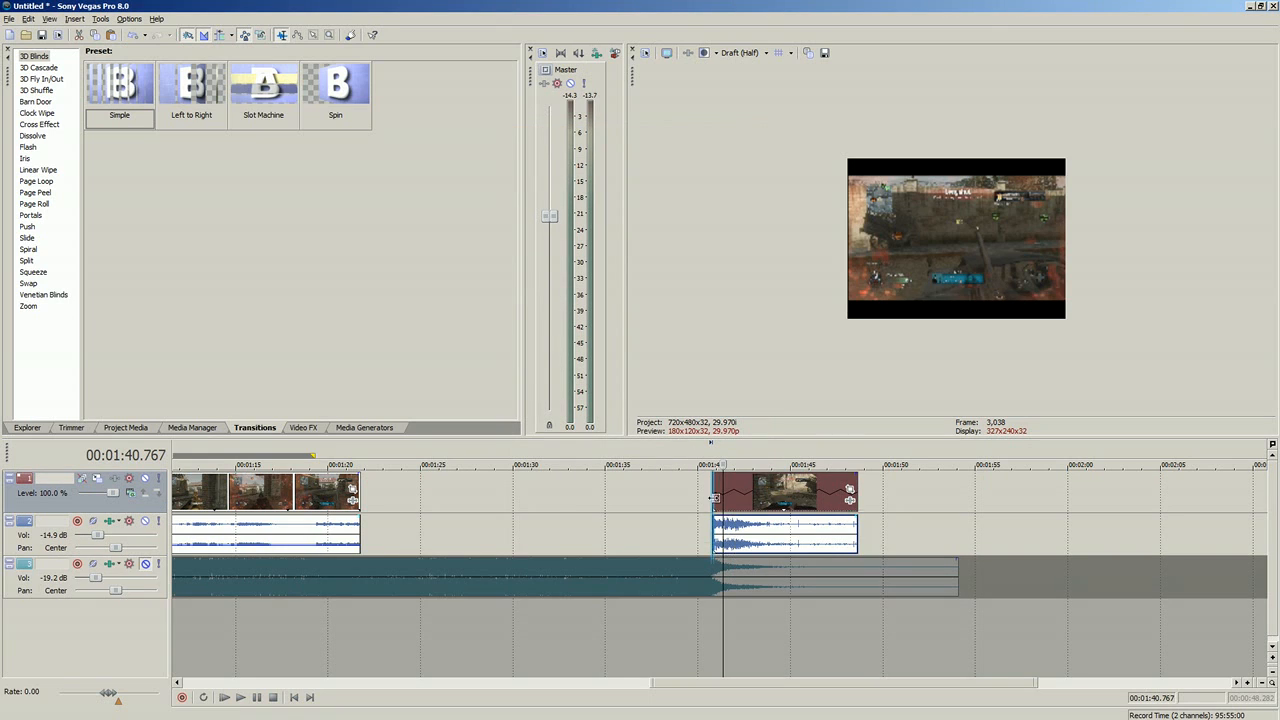
pyautogui.click(240, 697)
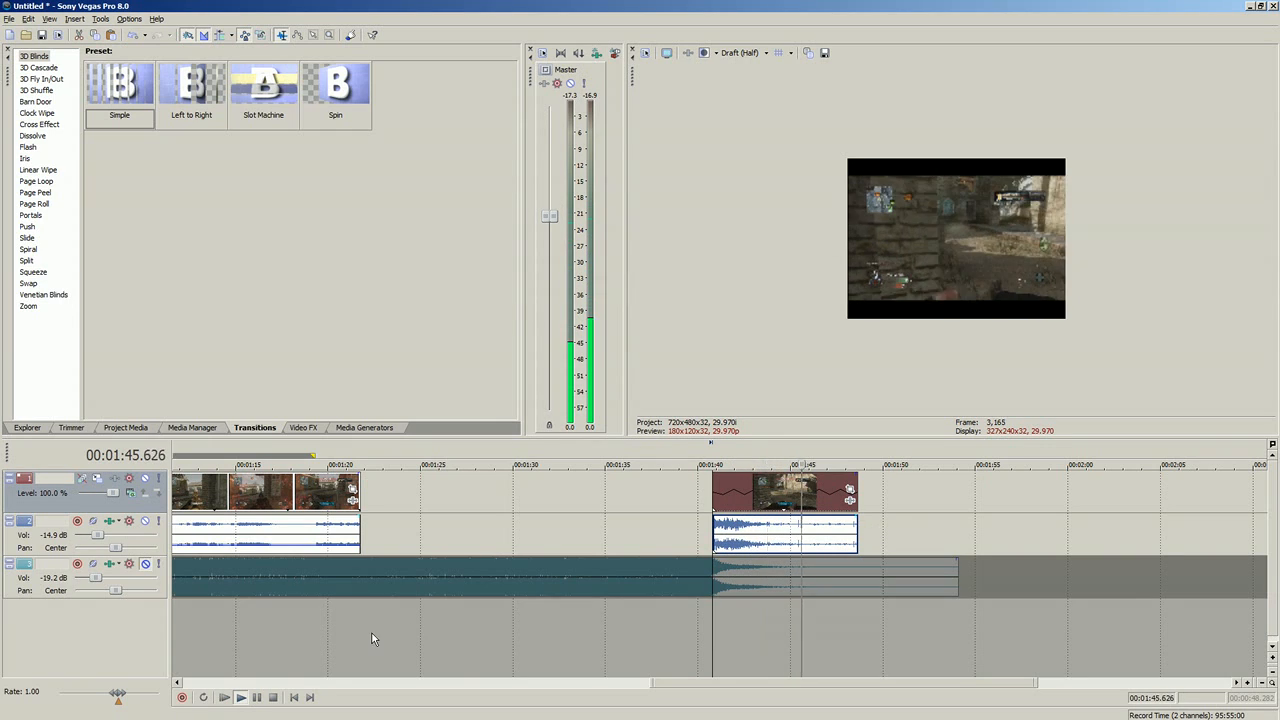
pyautogui.press('space')
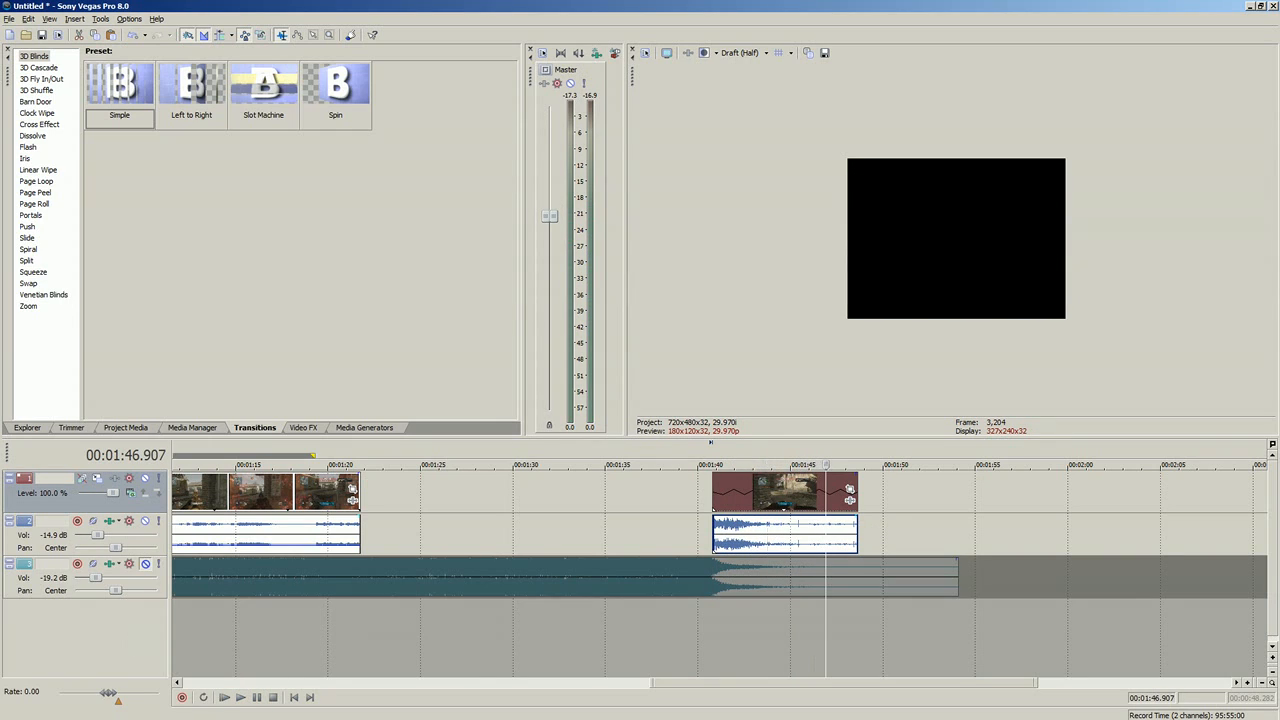
# Step: Switch to the Firefox stream chat to reread the advice about Lock to stretch, and return to Sony Vegas Pro
pyautogui.hotkey('alt', 'Tab')
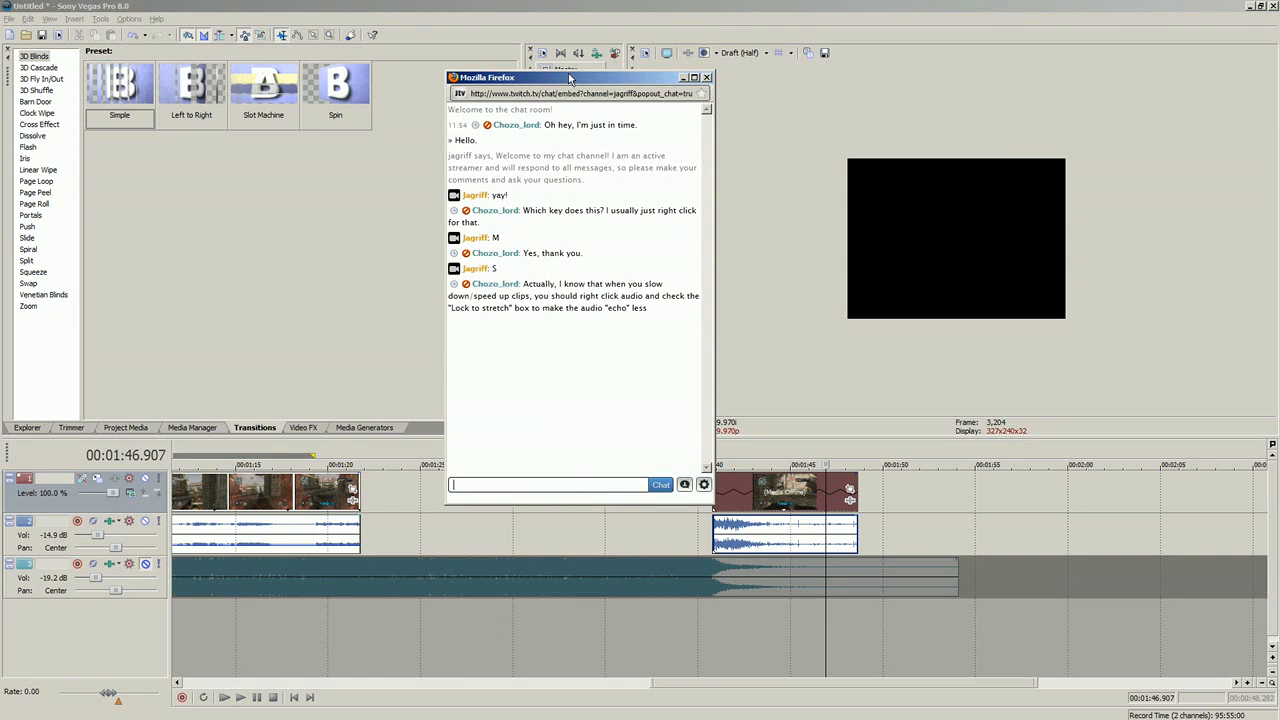
pyautogui.moveTo(650, 316); pyautogui.dragTo(525, 284)
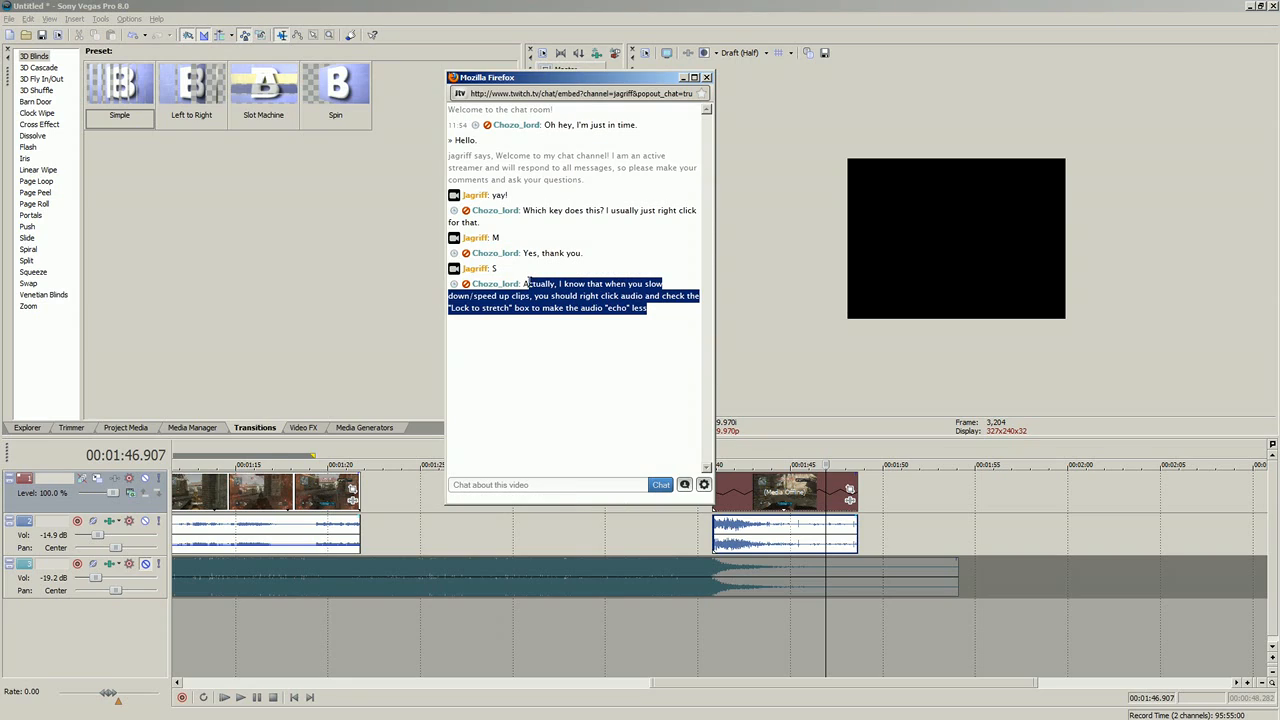
pyautogui.click(637, 314)
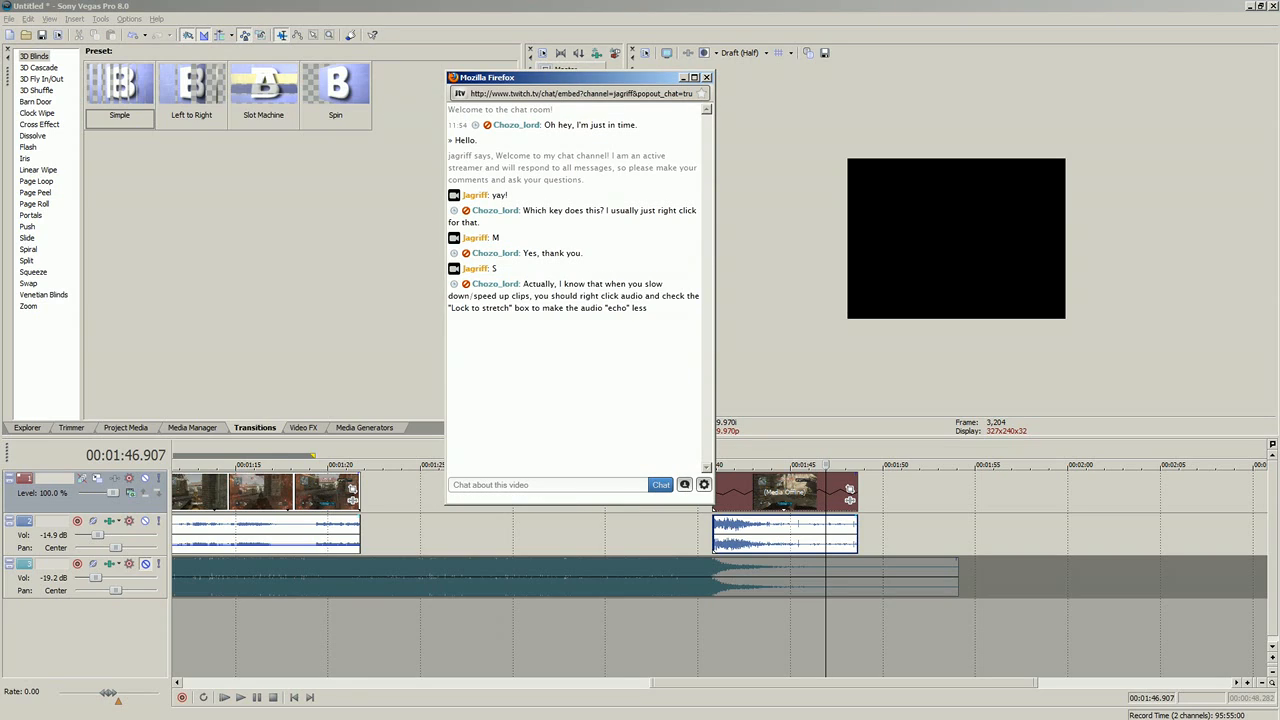
pyautogui.hotkey('alt', 'Tab')
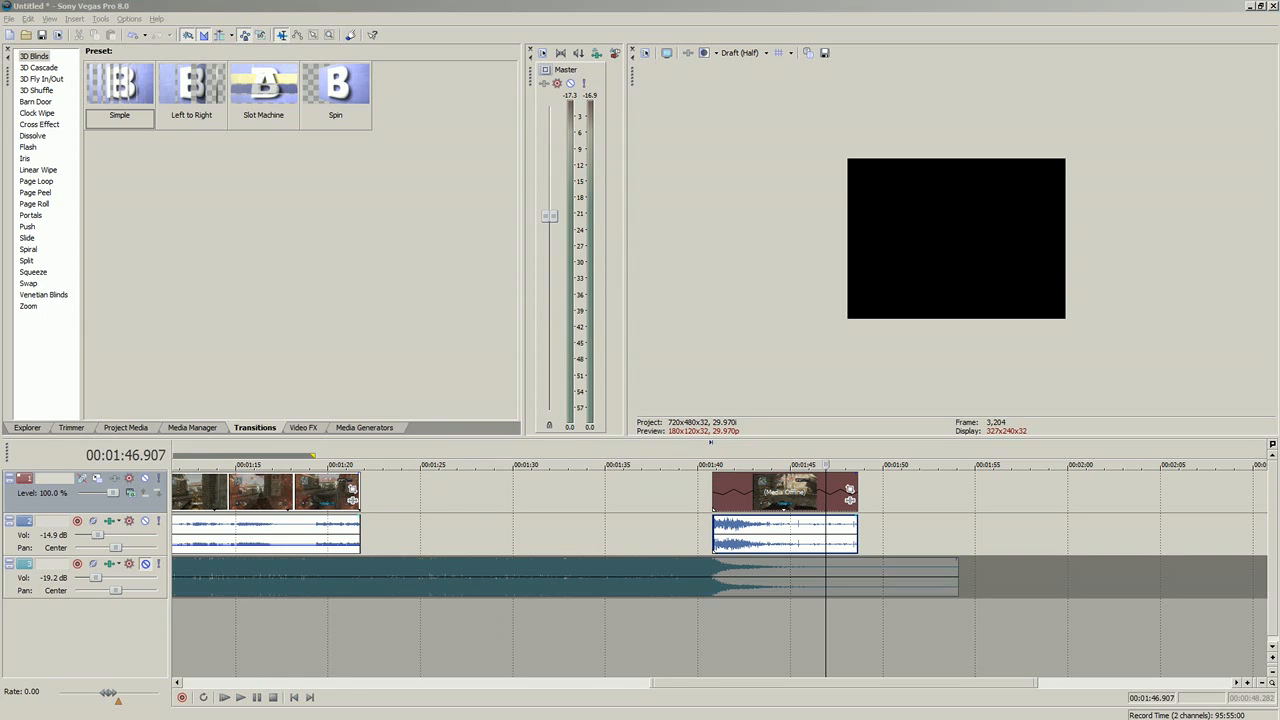
# Step: Toggle Lock to stretch off and on in the slowed tail piece's audio properties, and discard the changes
pyautogui.click(765, 518)
pyautogui.rightClick(766, 518)
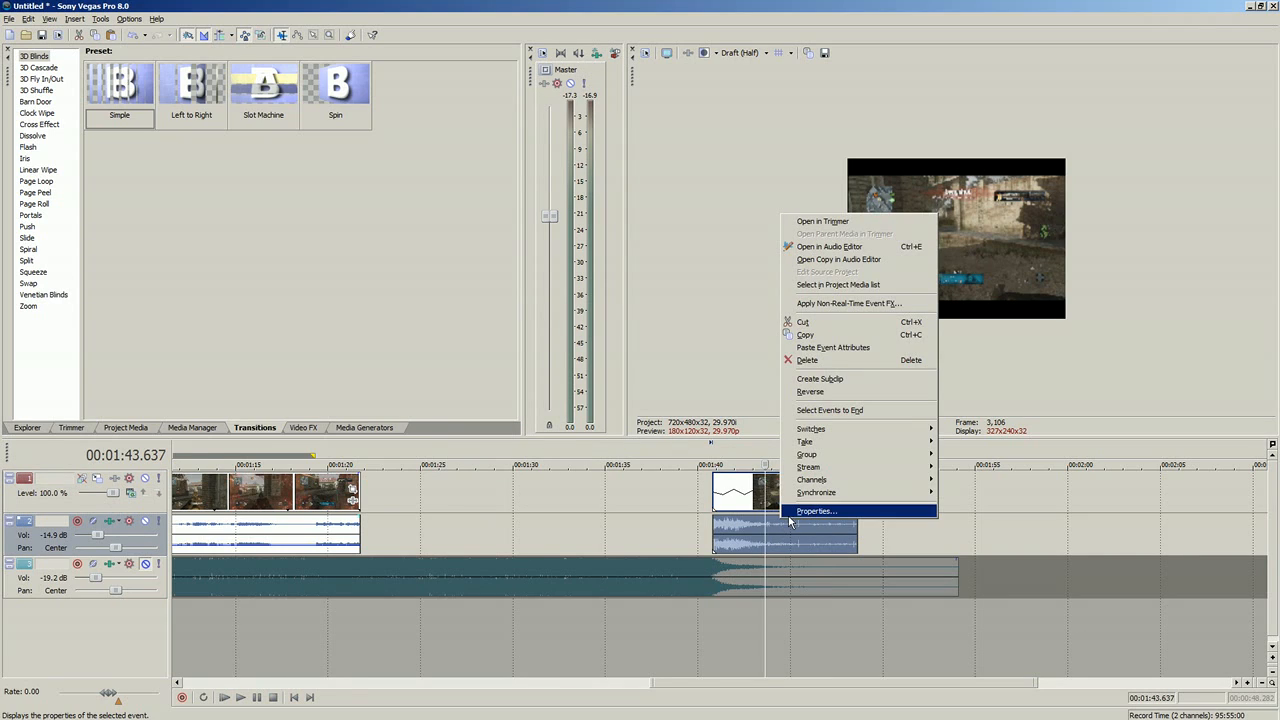
pyautogui.click(790, 511)
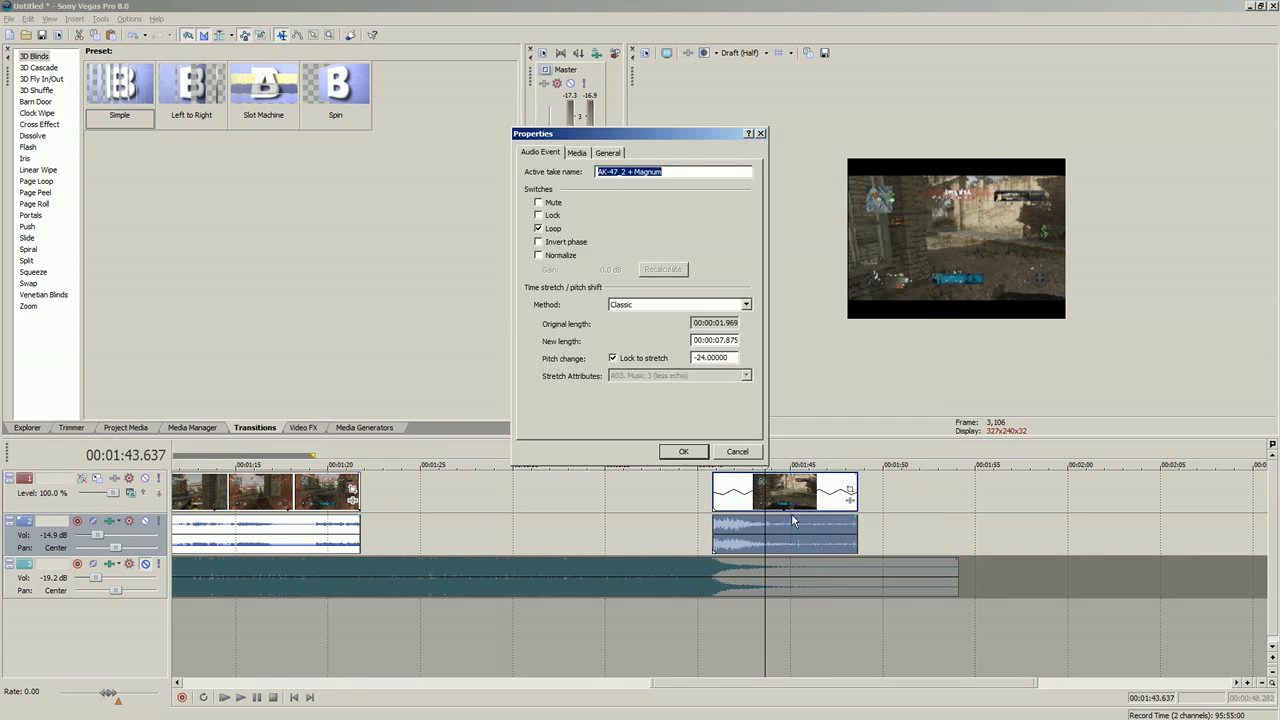
pyautogui.click(613, 358)
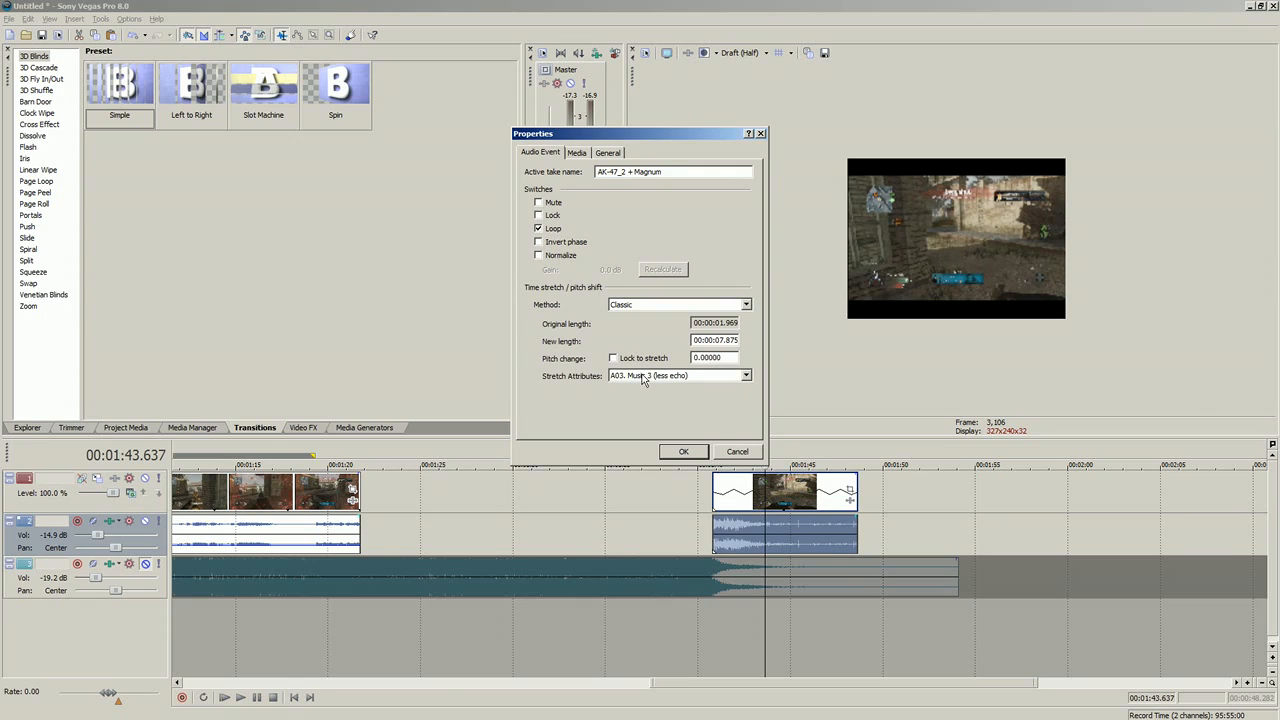
pyautogui.click(613, 358)
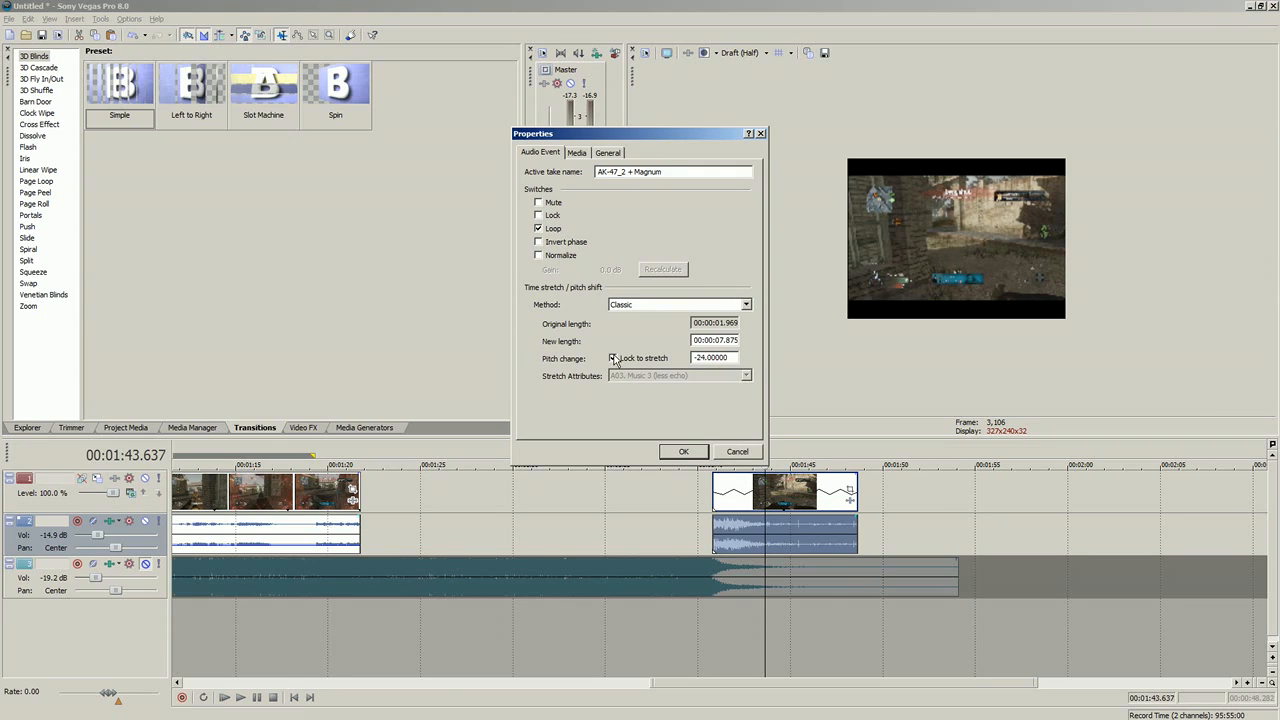
pyautogui.click(737, 451)
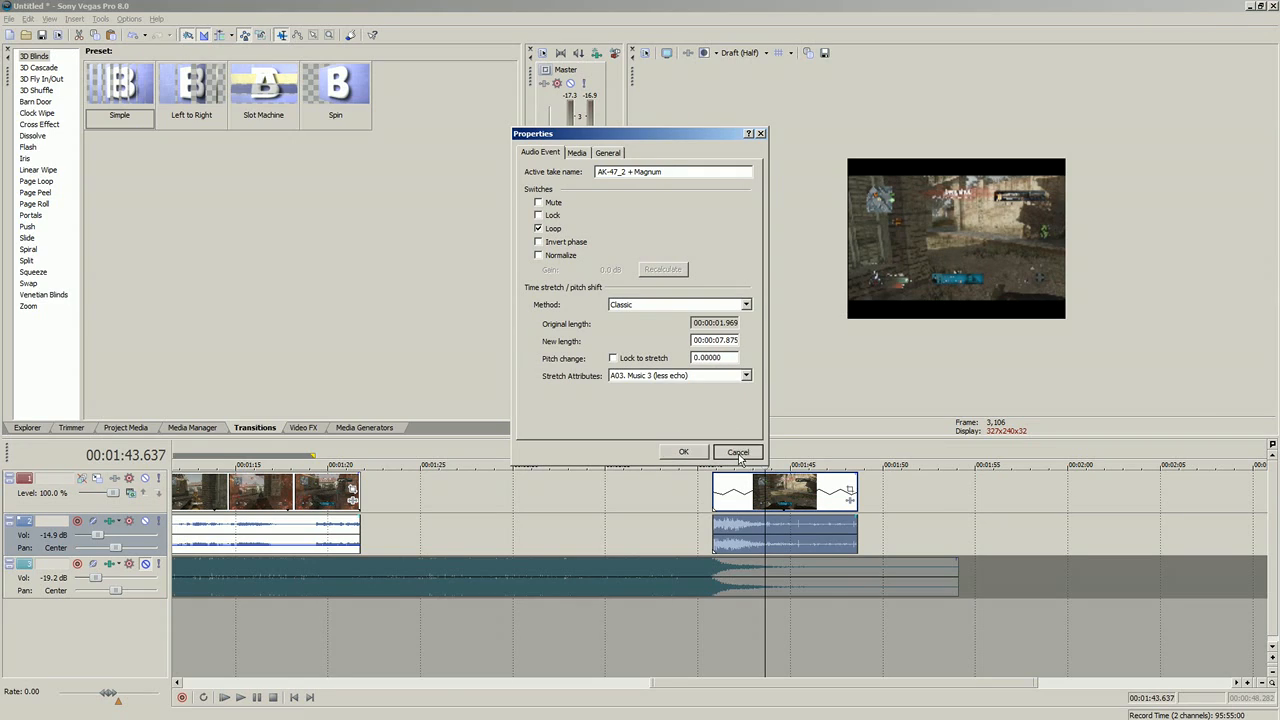
# Step: Delete the slowed tail piece, and extend the remaining long gameplay clip's end by 9.009 seconds
pyautogui.click(783, 513)
pyautogui.scroll(5, 740, 513)
pyautogui.scroll(-5, 738, 514)
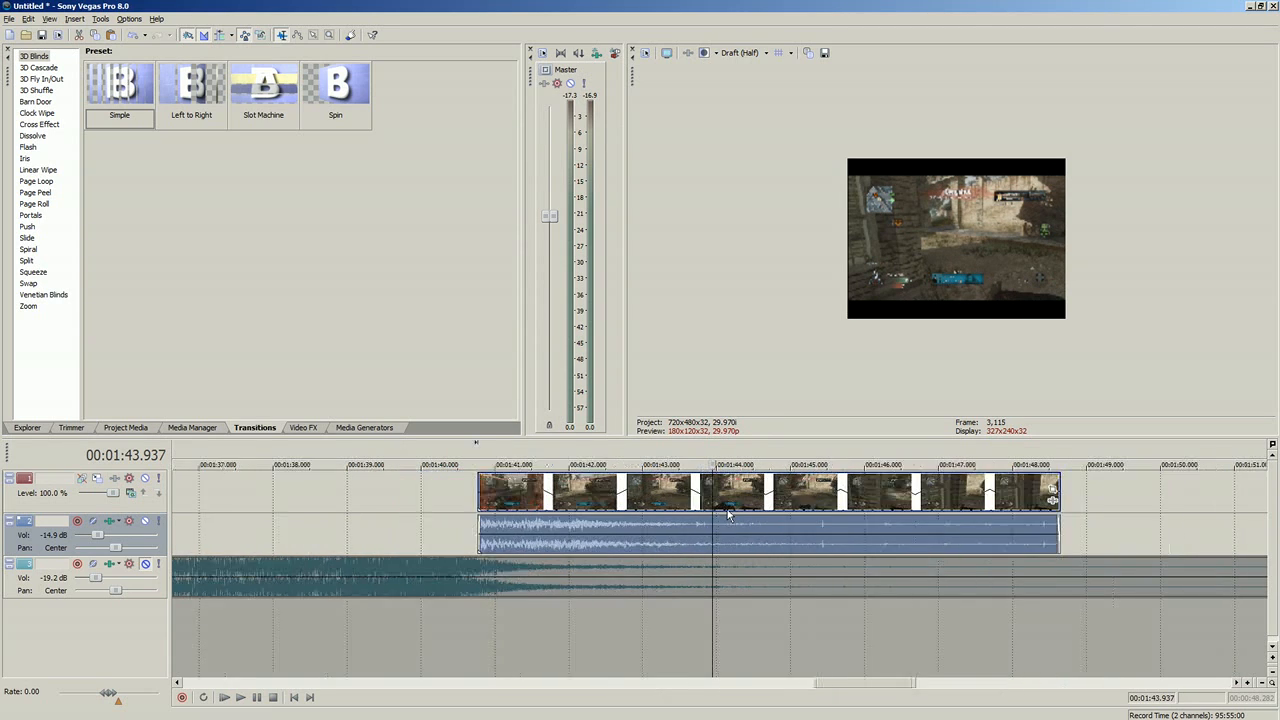
pyautogui.press('Delete')
pyautogui.moveTo(301, 546); pyautogui.dragTo(473, 536)
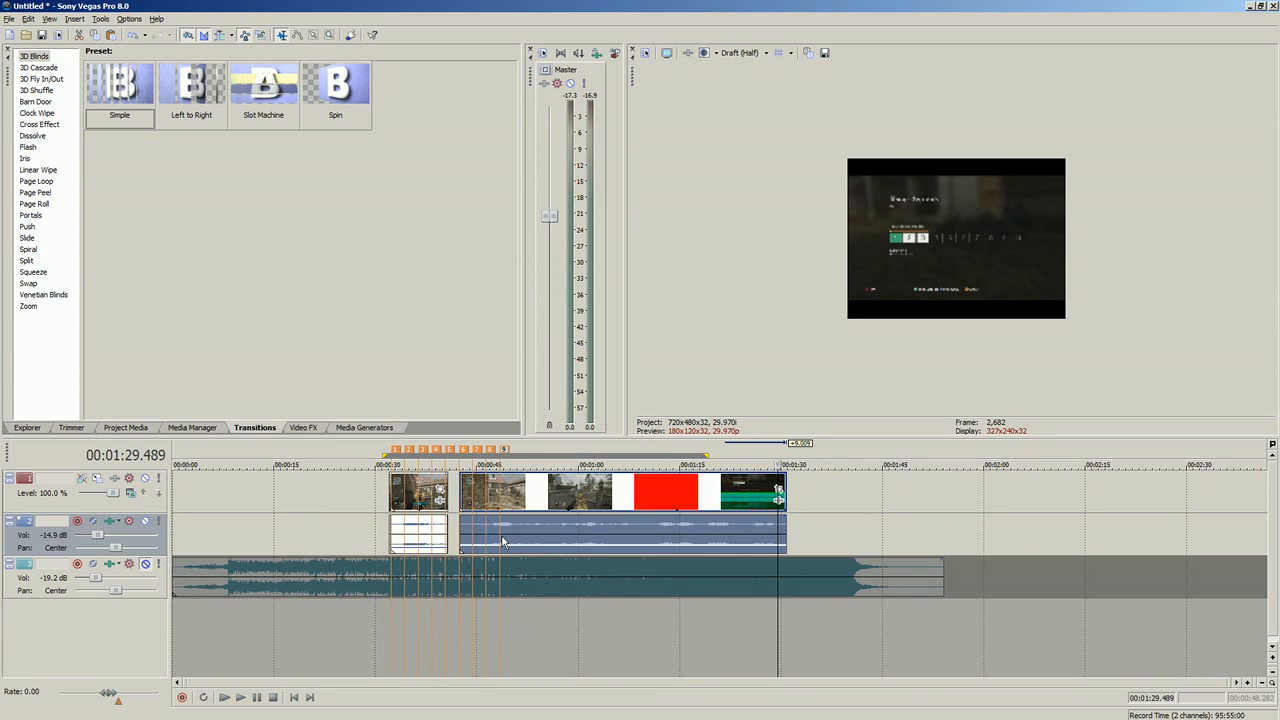
pyautogui.click(392, 530)
pyautogui.scroll(5, 558, 580)
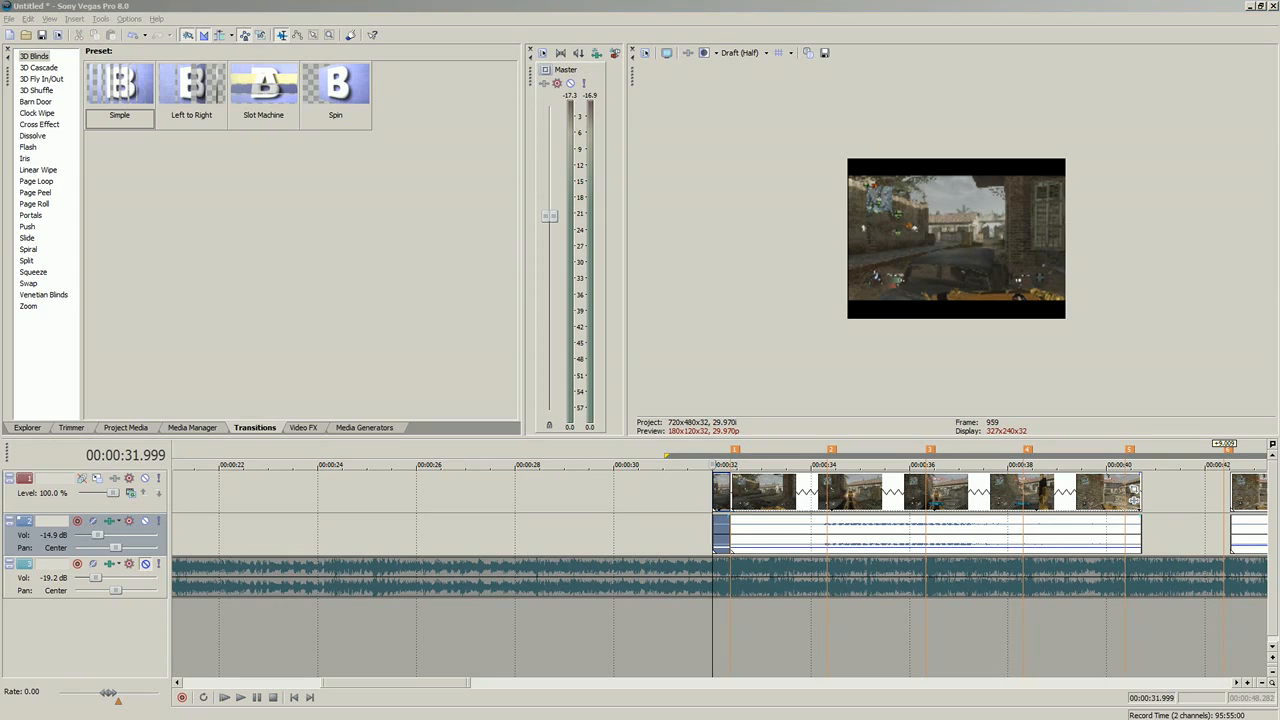
# Step: Read the new messages in the Firefox stream chat, reply "hi", and return to Sony Vegas Pro
pyautogui.moveTo(203, 91); pyautogui.dragTo(370, 99)
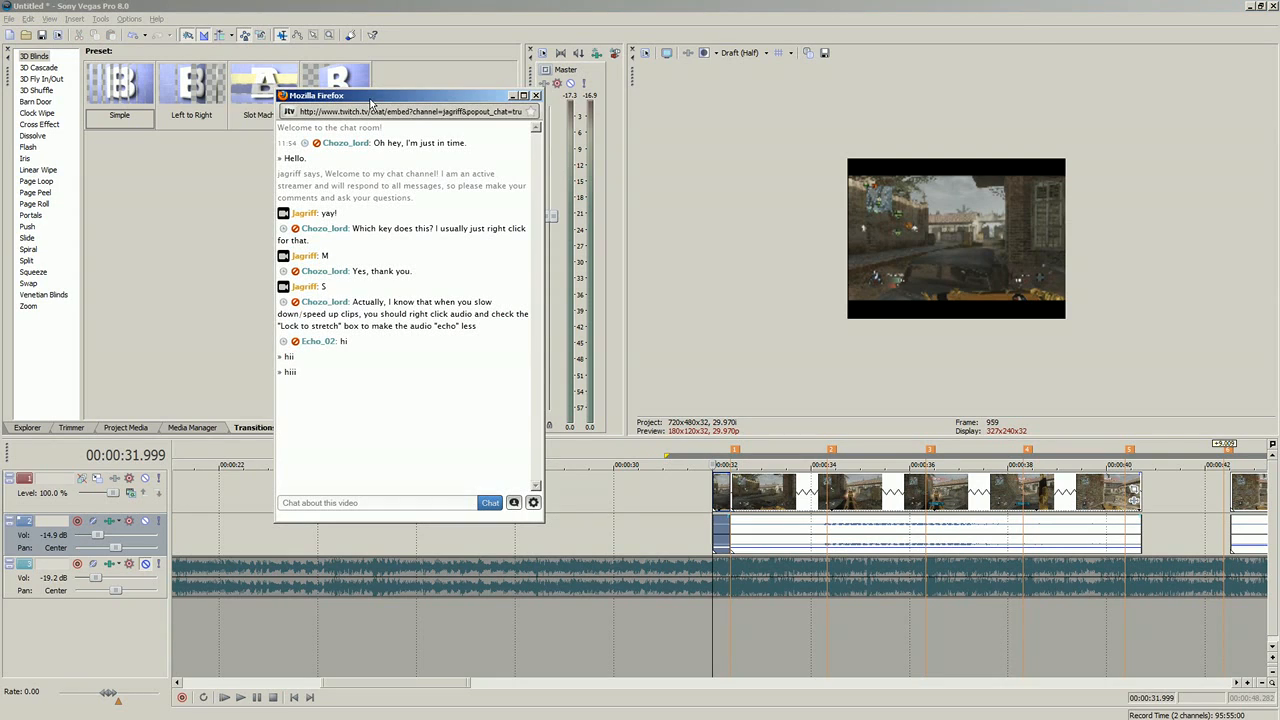
pyautogui.moveTo(335, 382); pyautogui.dragTo(300, 312)
pyautogui.click(383, 374)
pyautogui.click(309, 503)
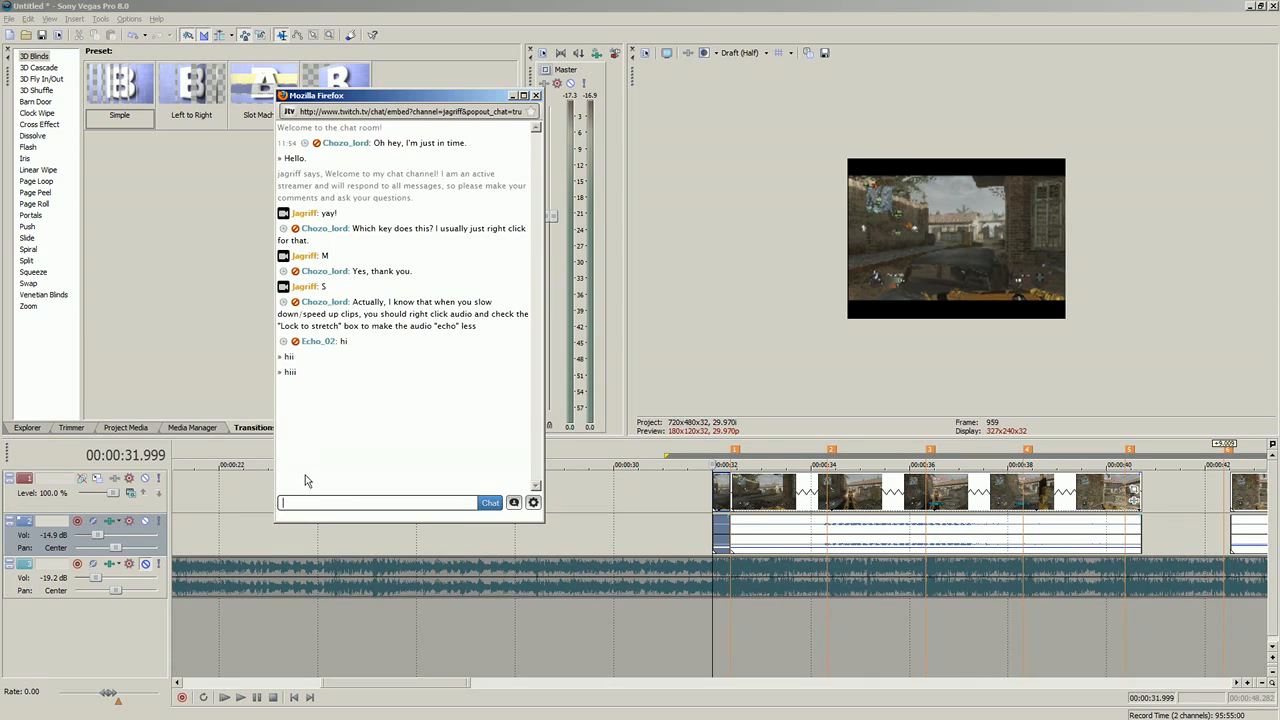
pyautogui.write('hi')
pyautogui.press('Return')
pyautogui.moveTo(347, 110); pyautogui.dragTo(349, 108)
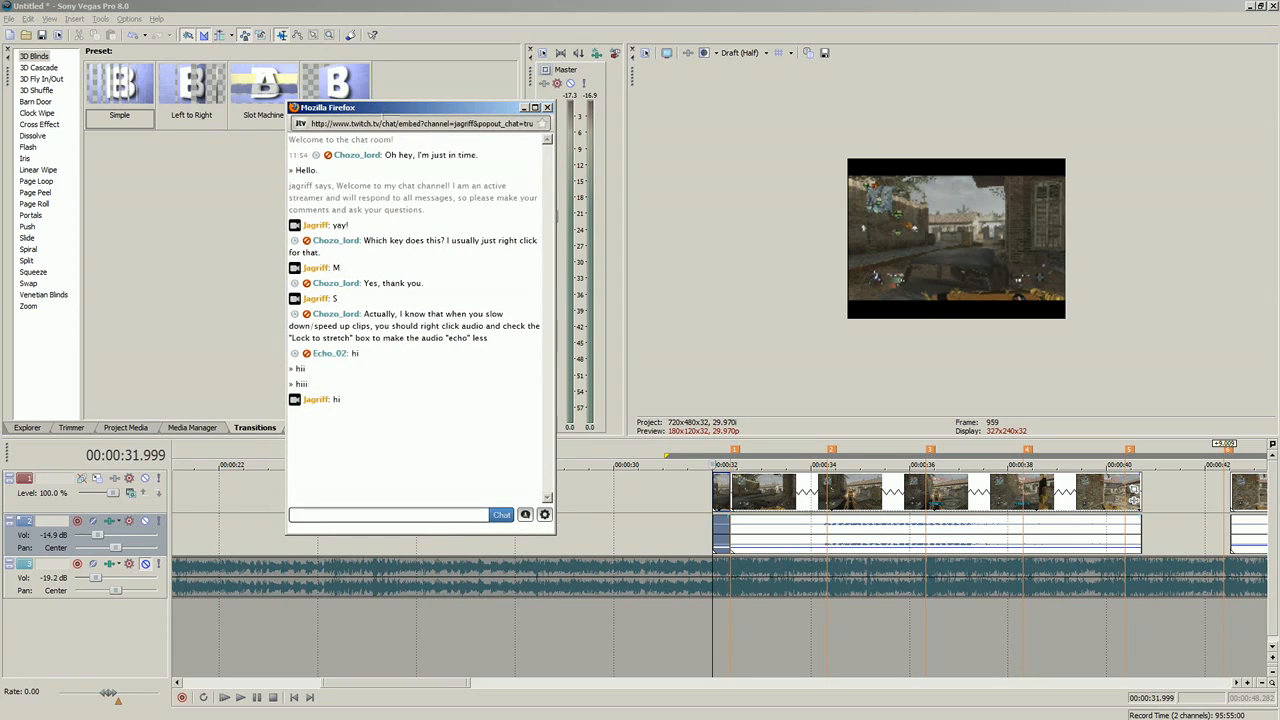
pyautogui.click(524, 108)
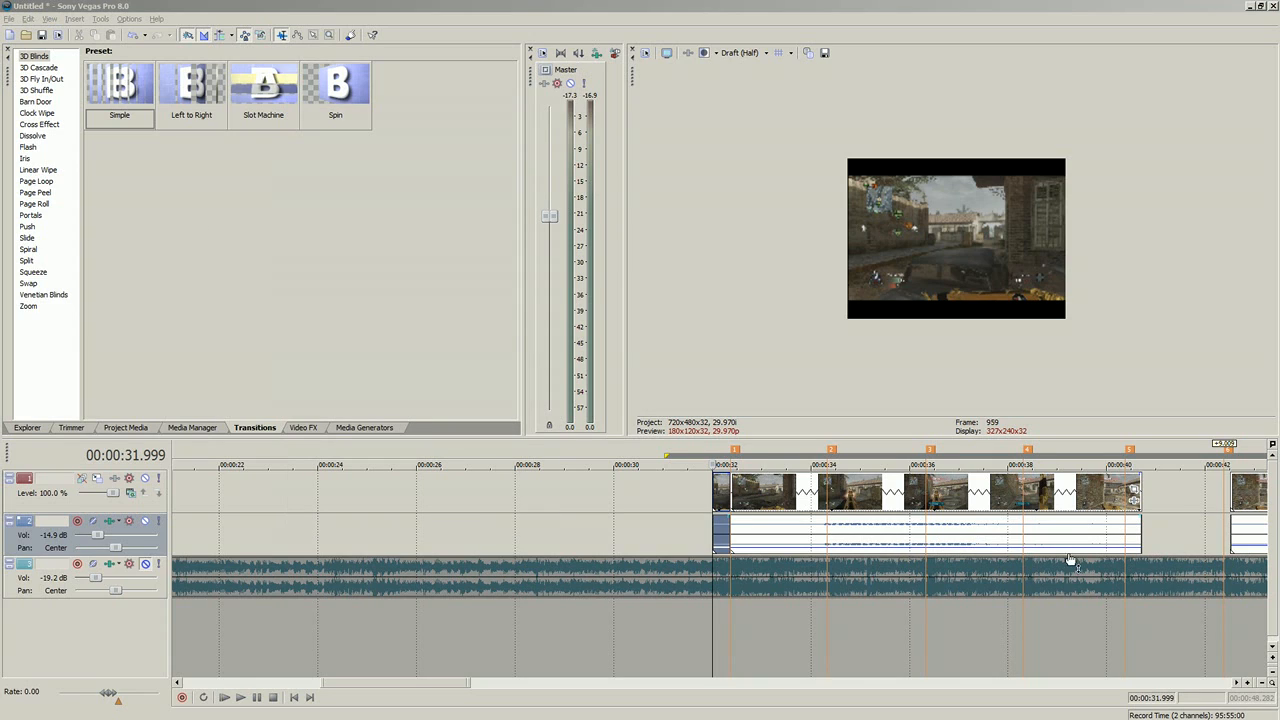
# Step: Examine the audio crossfade at the first marker's split, 00:00:32.366, and select the short video piece before it
pyautogui.click(737, 530)
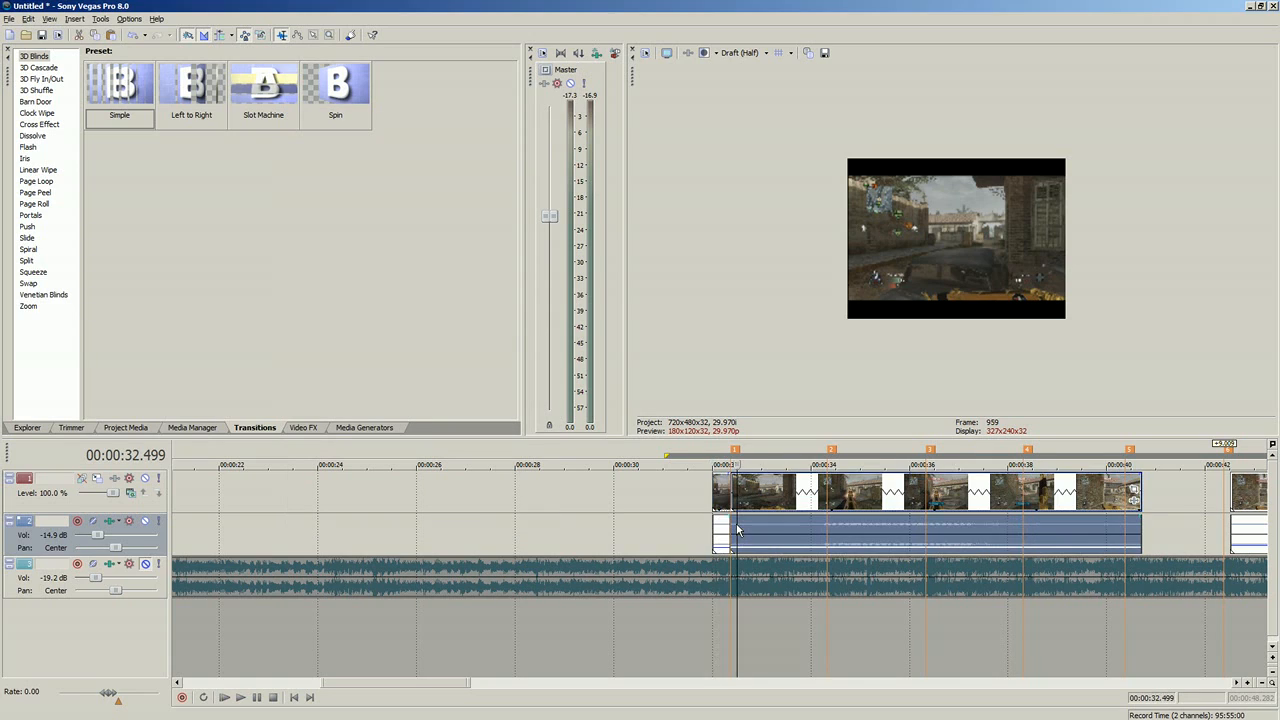
pyautogui.scroll(4, 737, 548)
pyautogui.click(665, 531)
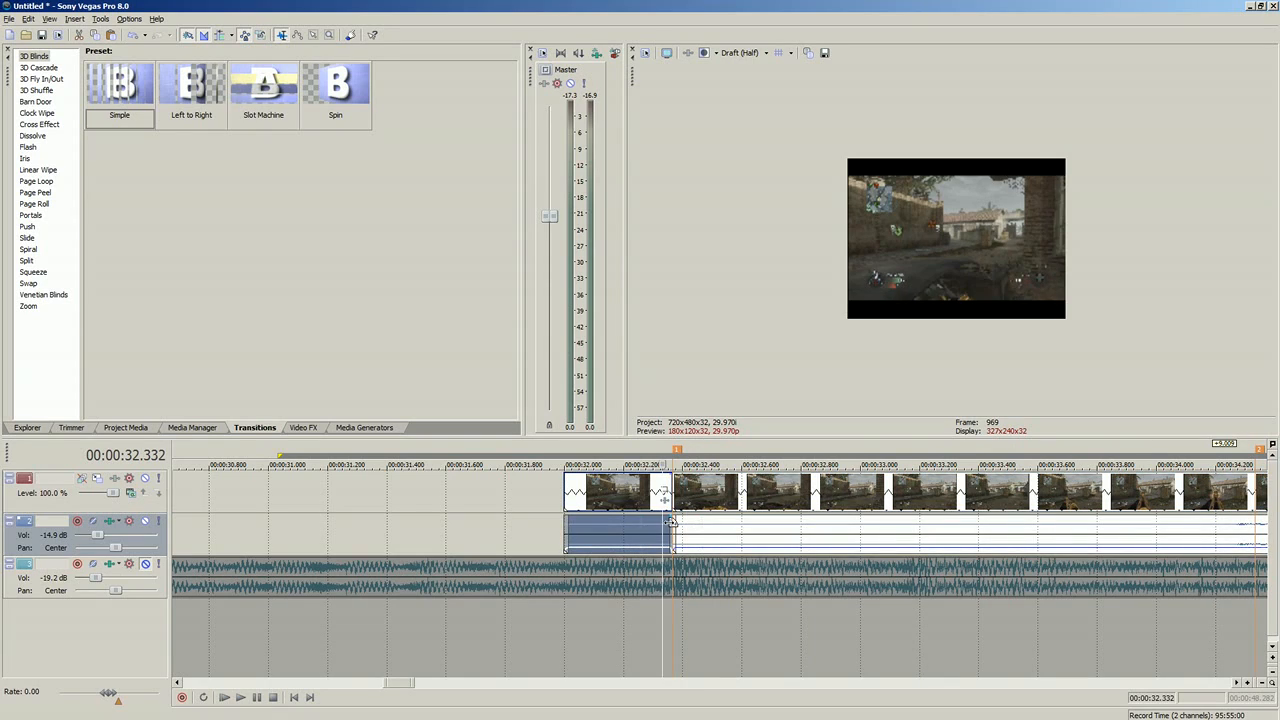
pyautogui.click(676, 532)
pyautogui.scroll(3, 748, 547)
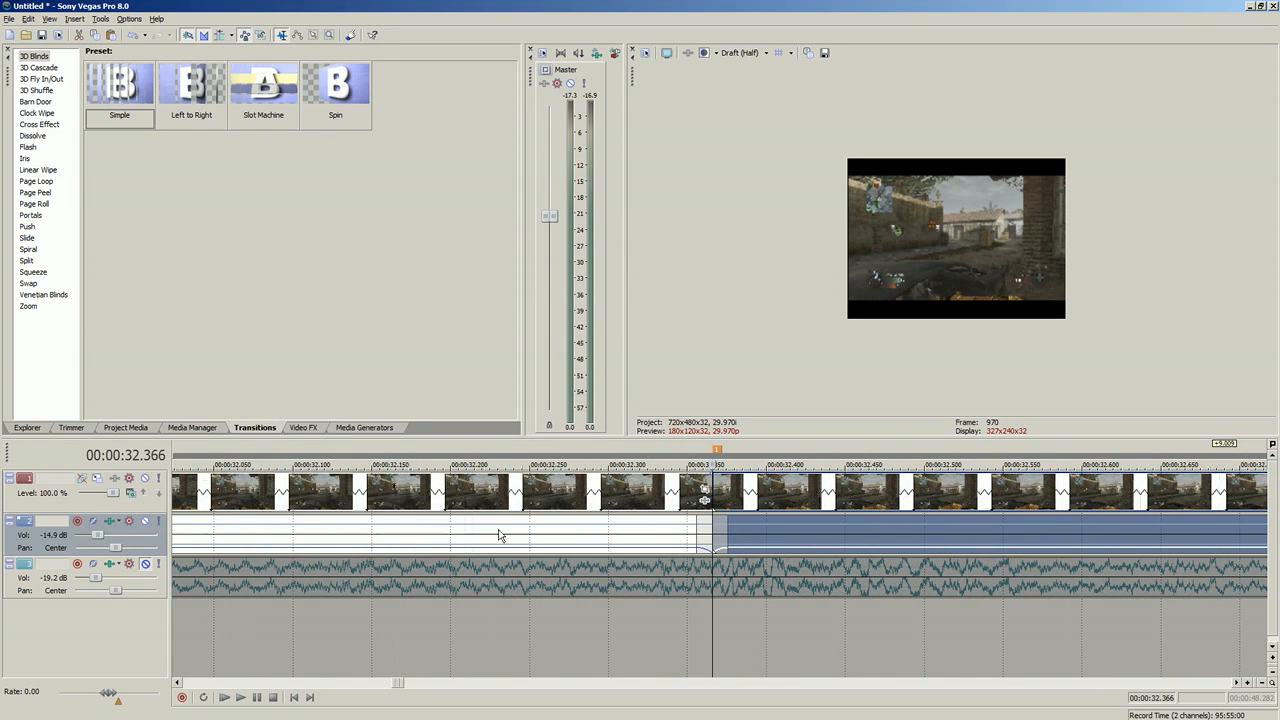
pyautogui.click(344, 537)
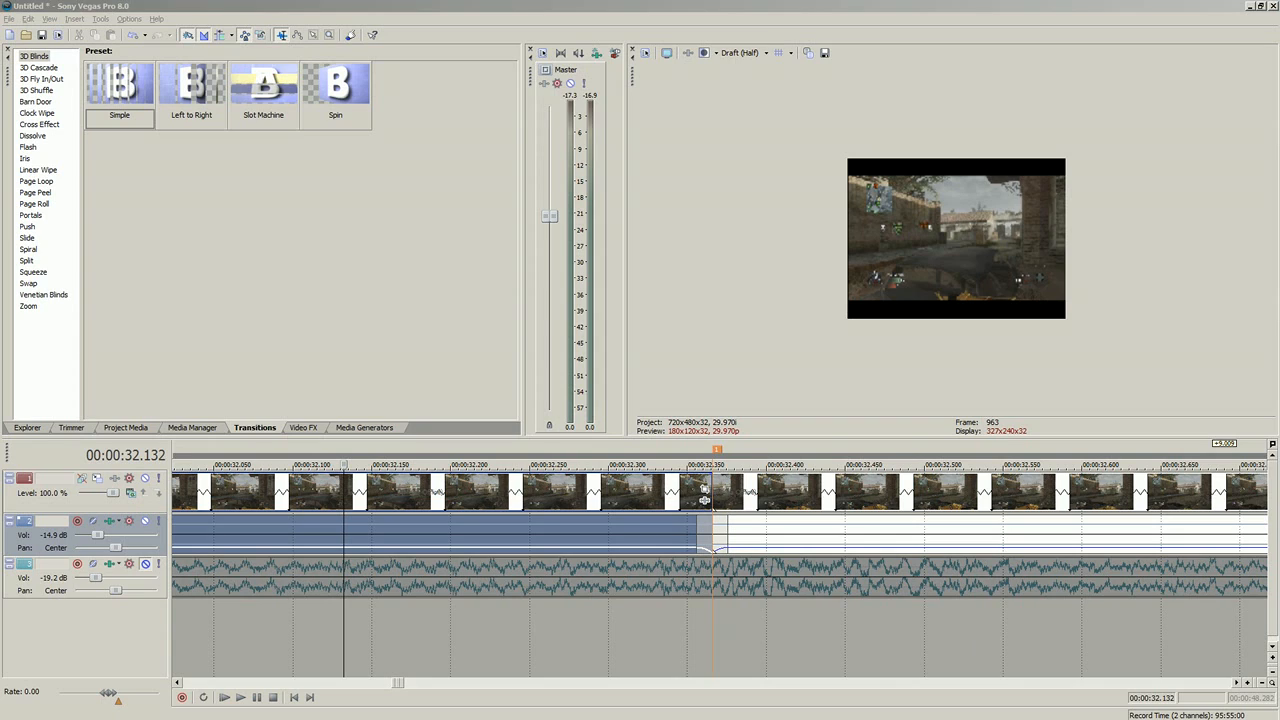
pyautogui.click(289, 488)
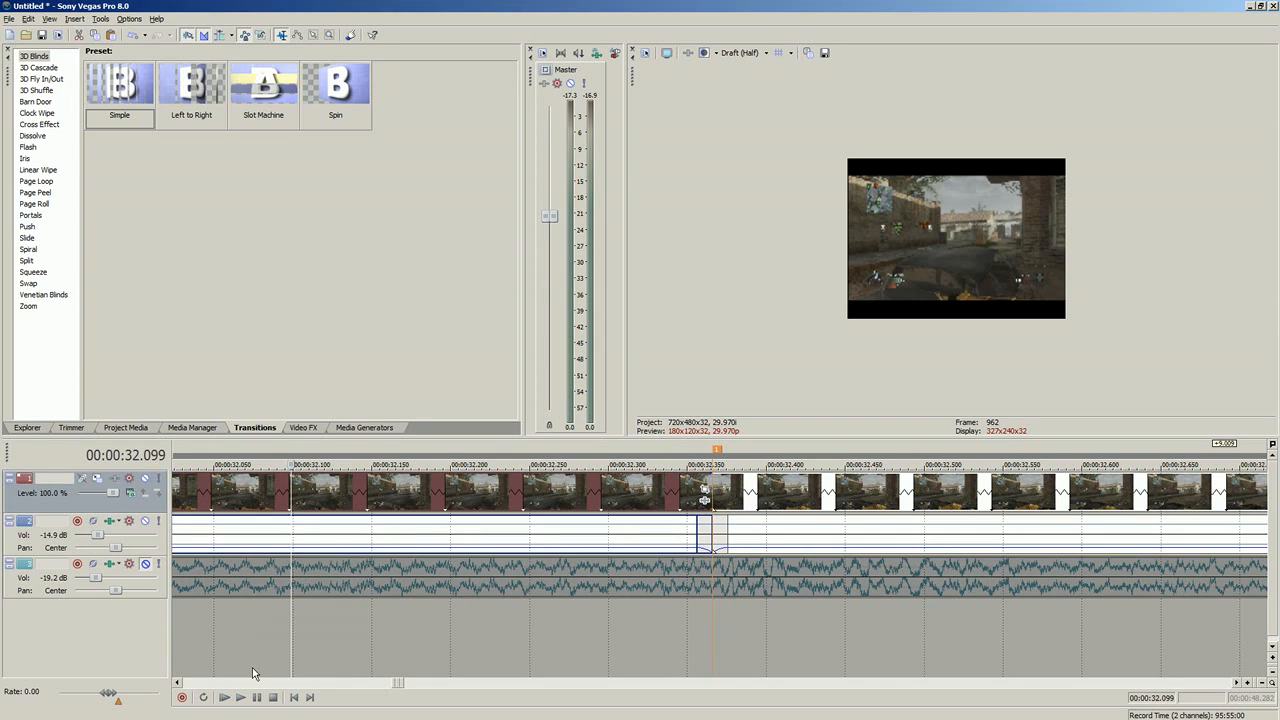
pyautogui.scroll(-4, 510, 533)
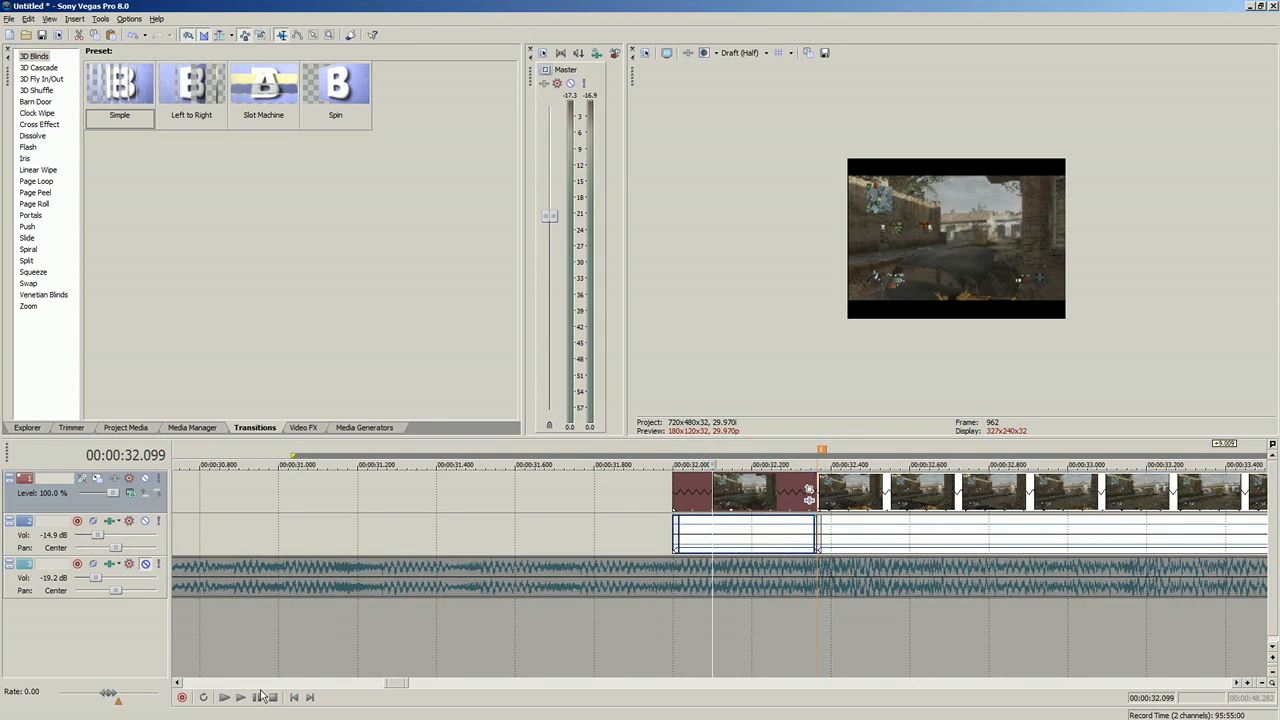
# Step: Unmute the music track and play across the first marker's split from 00:00:31.999
pyautogui.click(145, 564)
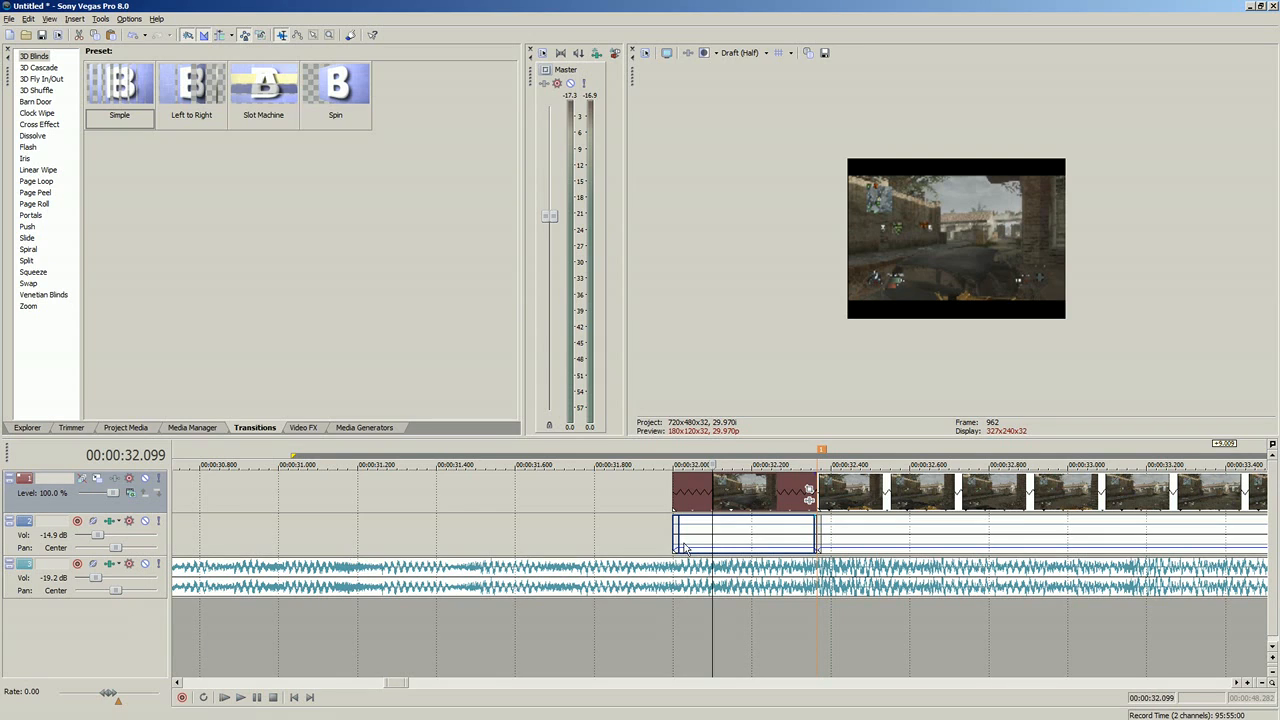
pyautogui.click(740, 533)
pyautogui.click(675, 530)
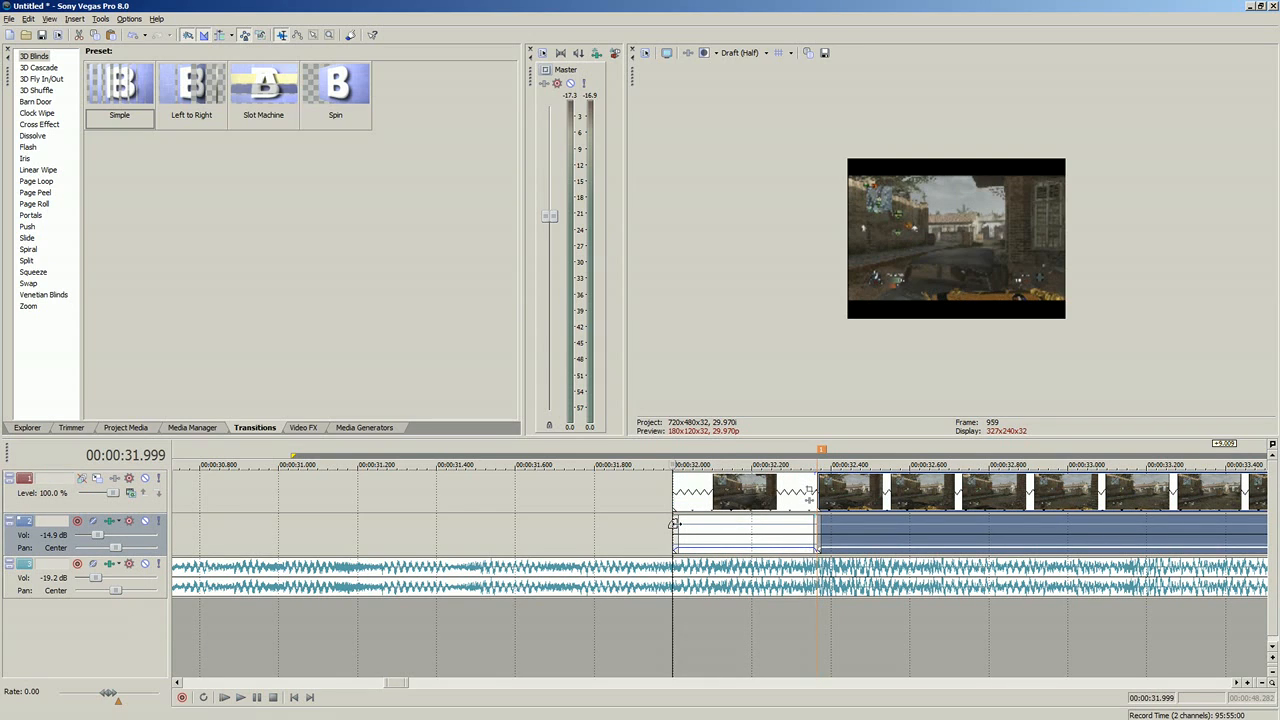
pyautogui.click(239, 698)
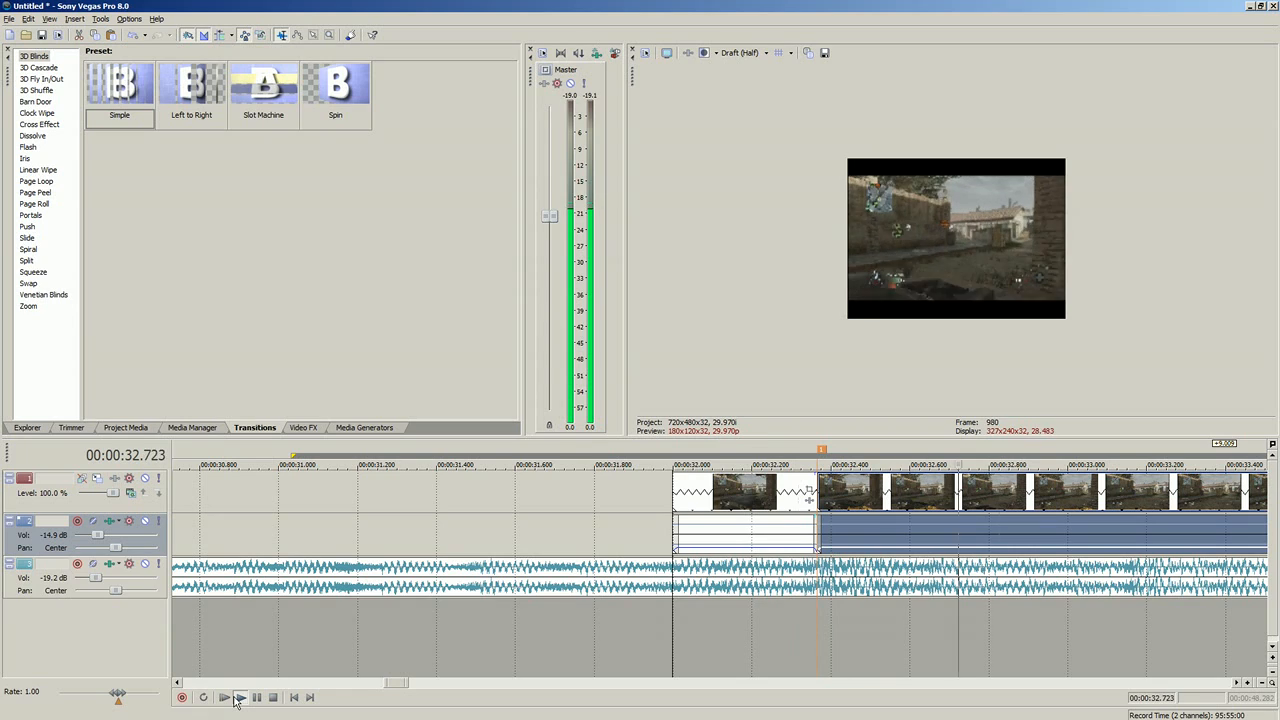
pyautogui.click(238, 698)
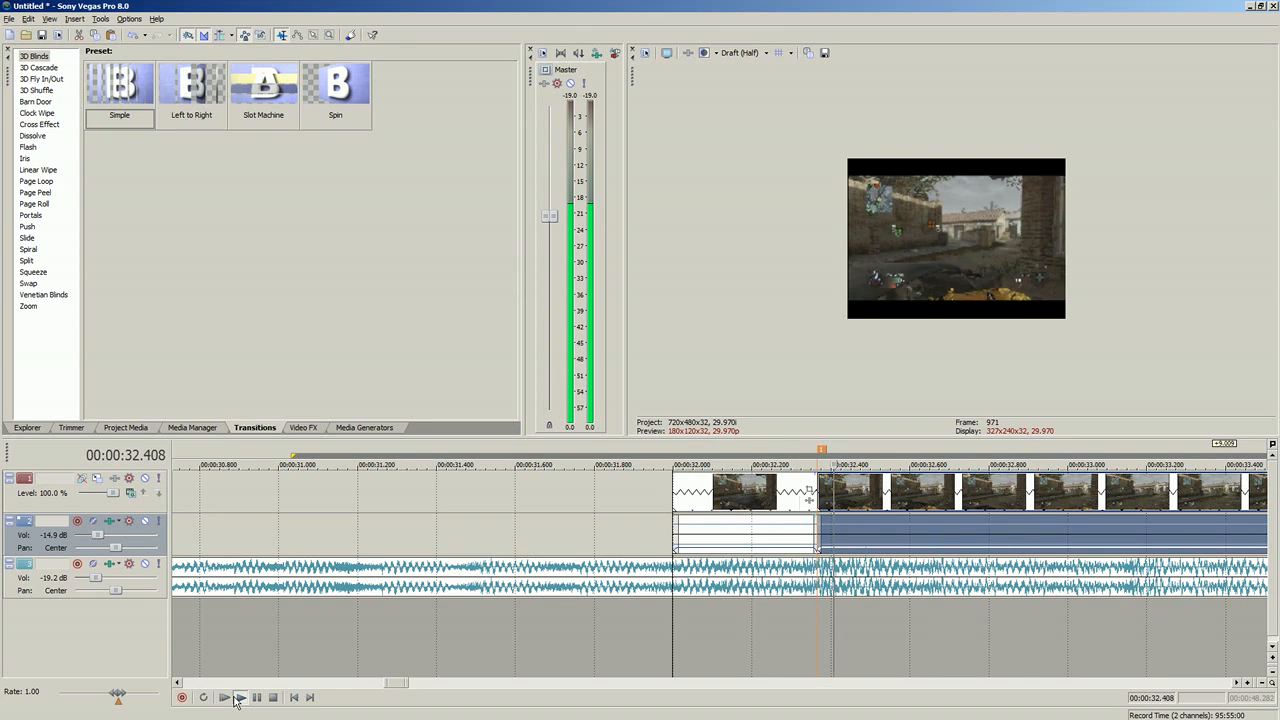
pyautogui.click(272, 698)
# Step: Delete the short video piece before the first marker's split, with its audio, and show the project's media list
pyautogui.click(764, 532)
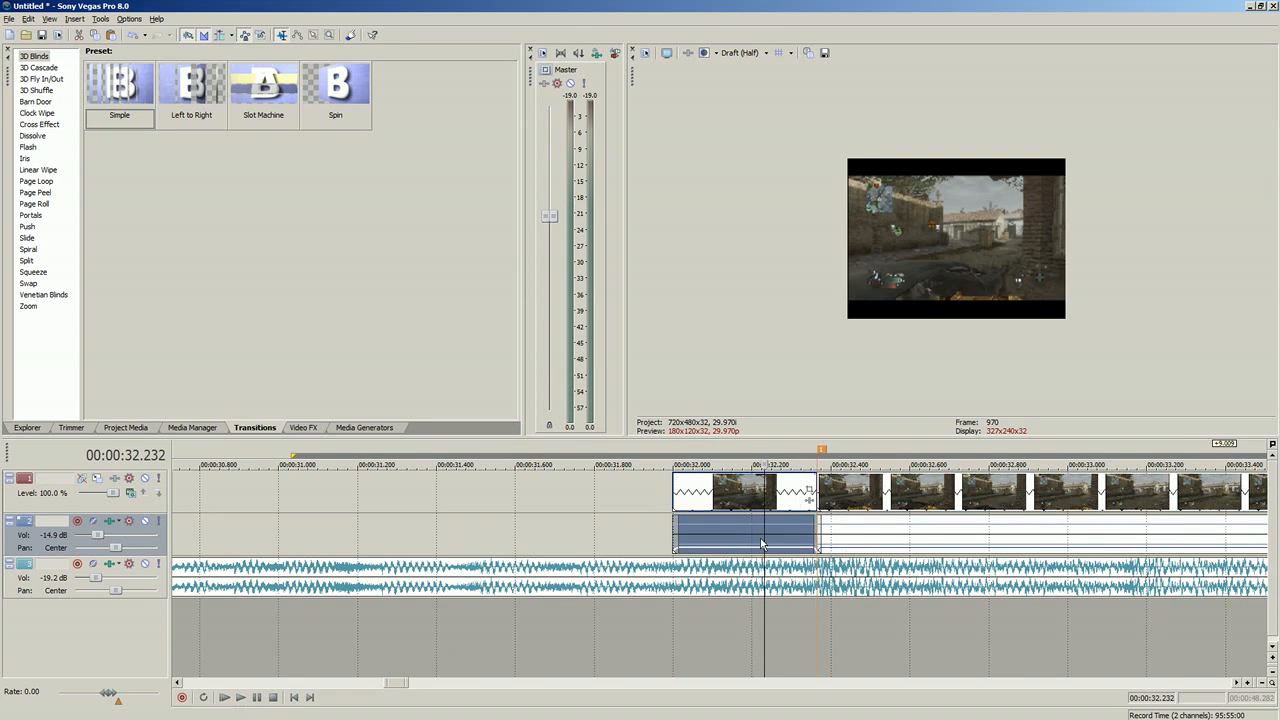
pyautogui.scroll(-4, 730, 497)
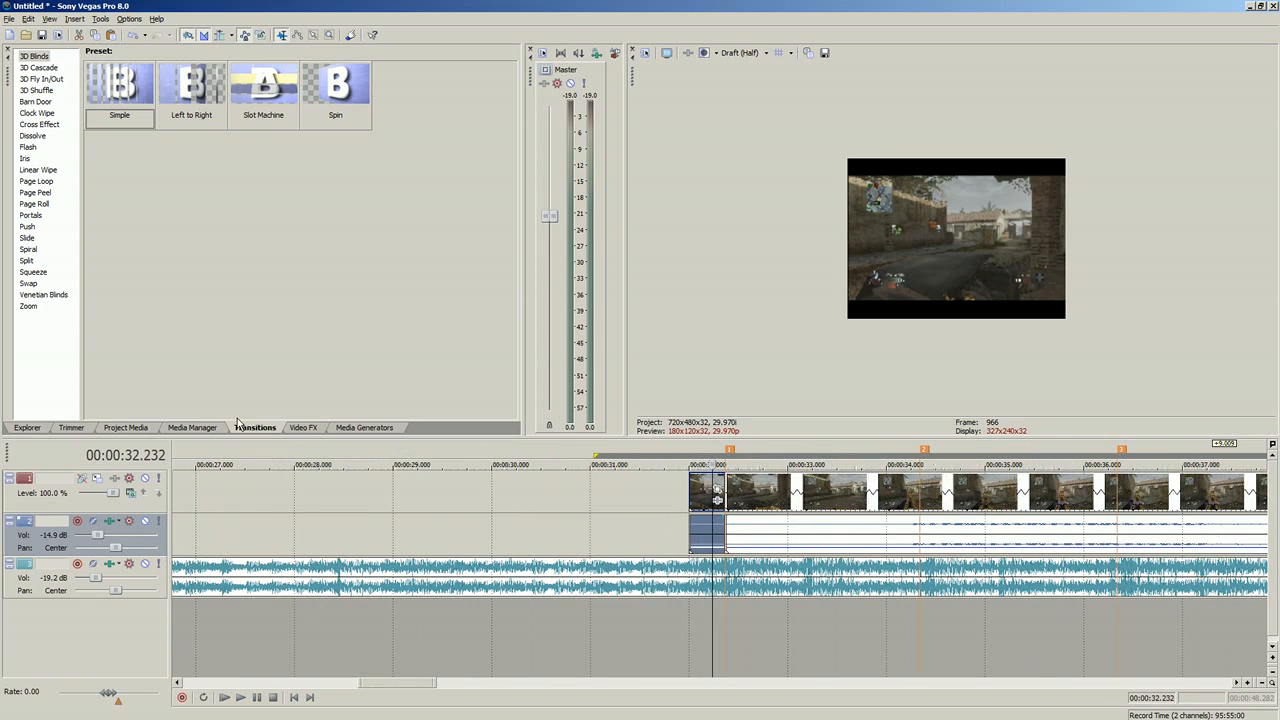
pyautogui.click(128, 427)
pyautogui.click(124, 114)
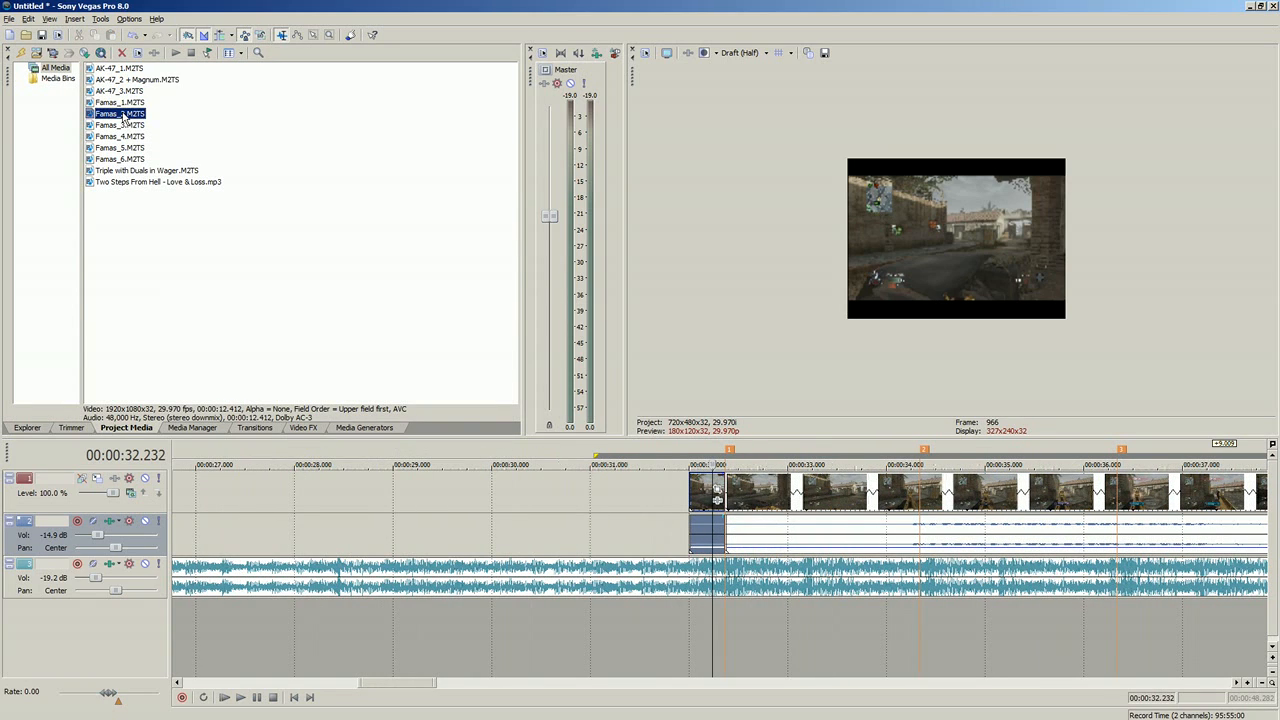
pyautogui.click(696, 493)
pyautogui.press('Delete')
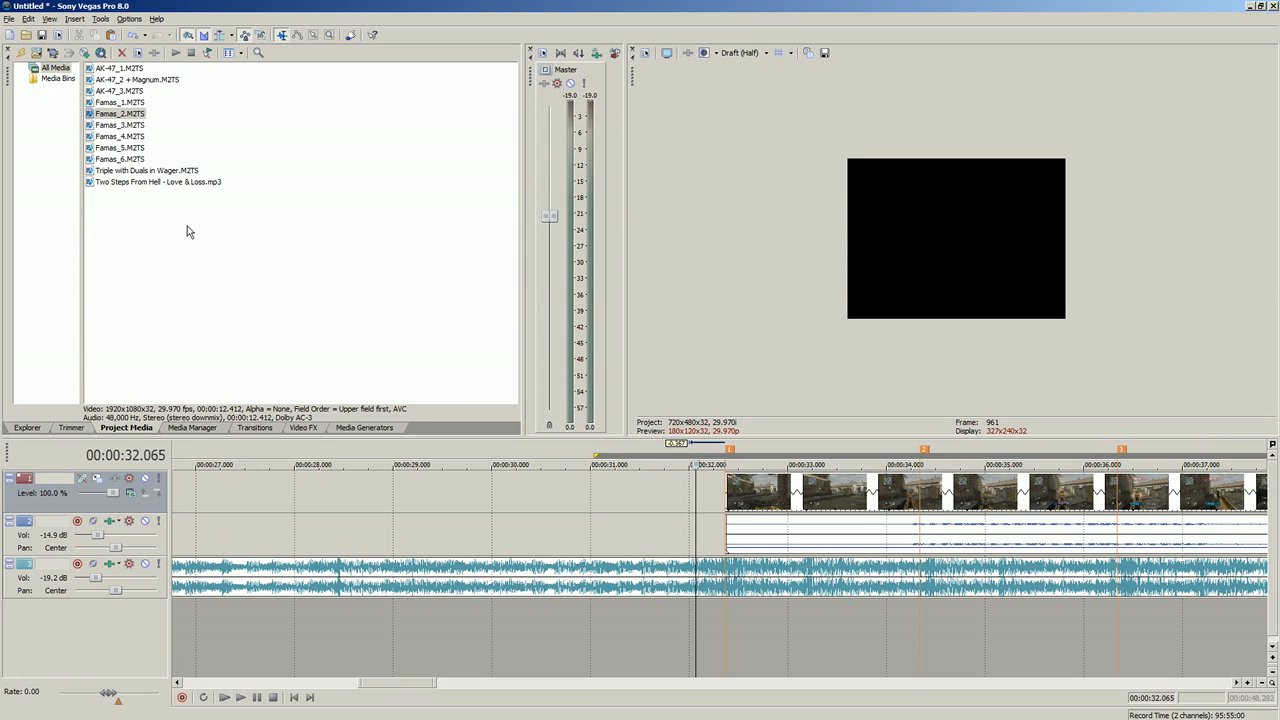
# Step: Add Famas_2.M2TS to the gameplay track and shift it 11.245 seconds earlier, clear of the first marker's clip
pyautogui.moveTo(118, 115); pyautogui.dragTo(217, 512)
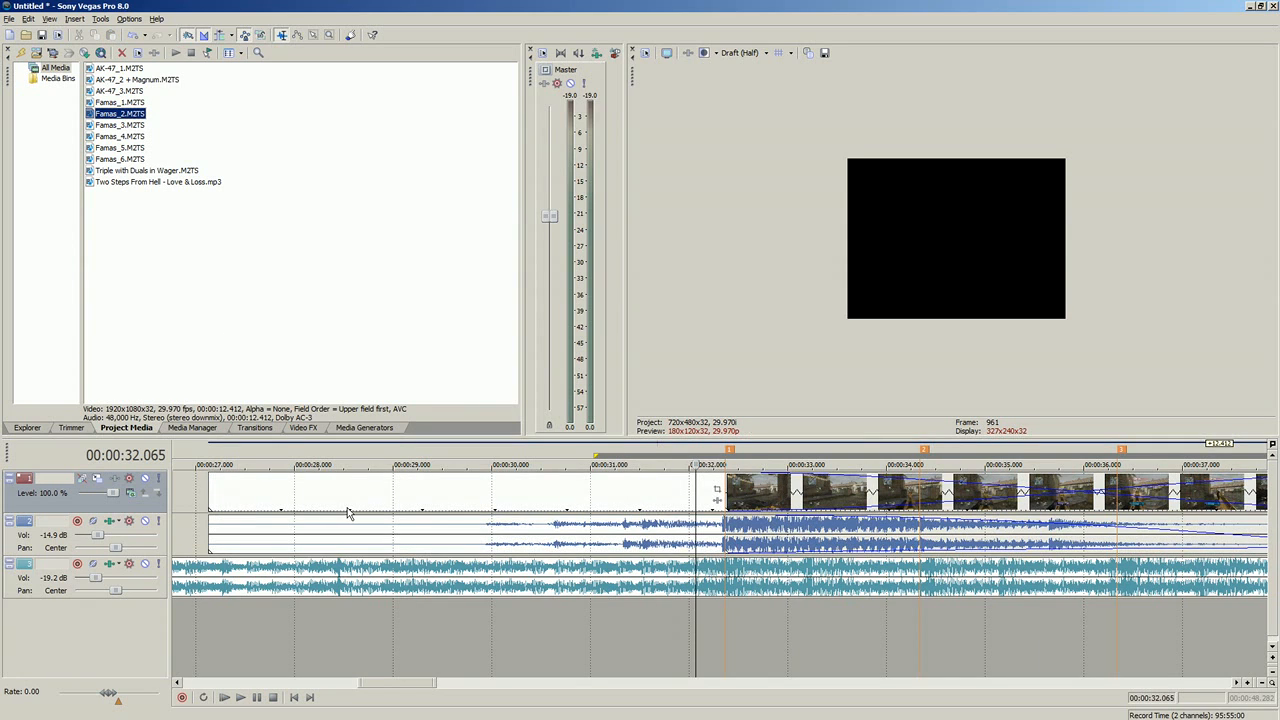
pyautogui.click(508, 500)
pyautogui.scroll(-5, 560, 505)
pyautogui.moveTo(675, 500); pyautogui.dragTo(467, 500)
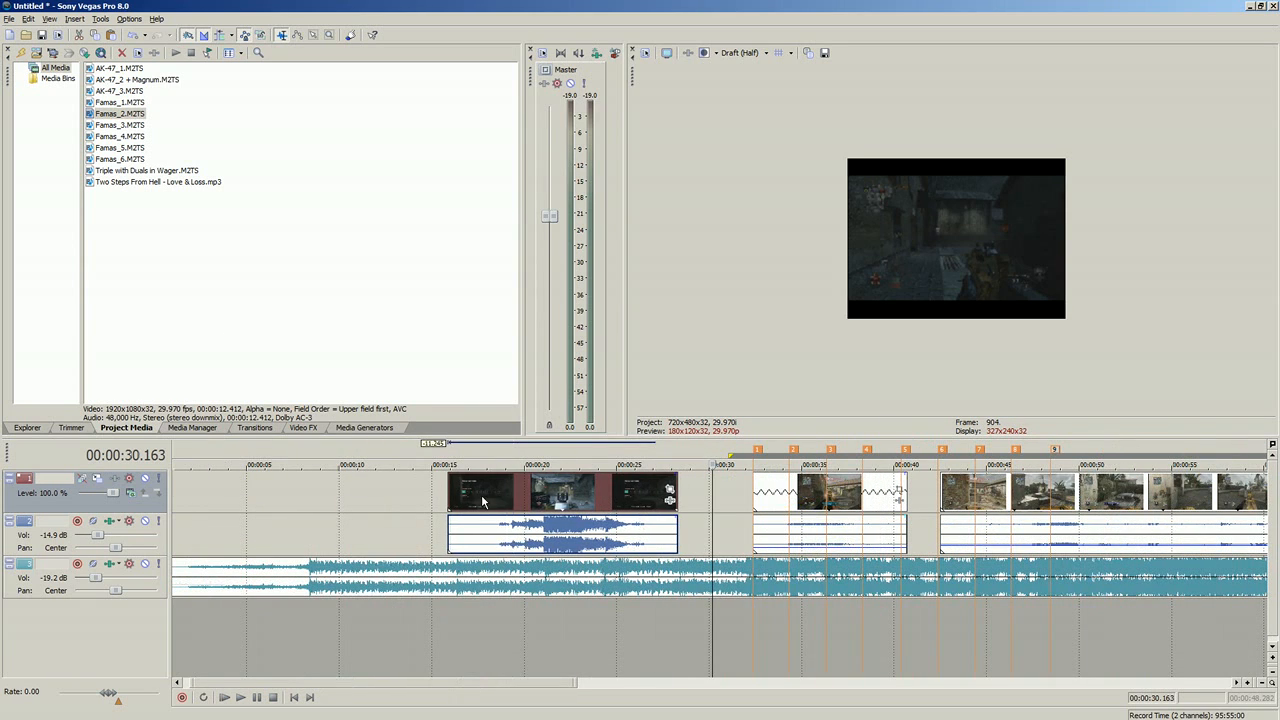
# Step: Preview the Famas_2 clip from 00:00:20.888, and move it 12.413 seconds earlier
pyautogui.click(540, 500)
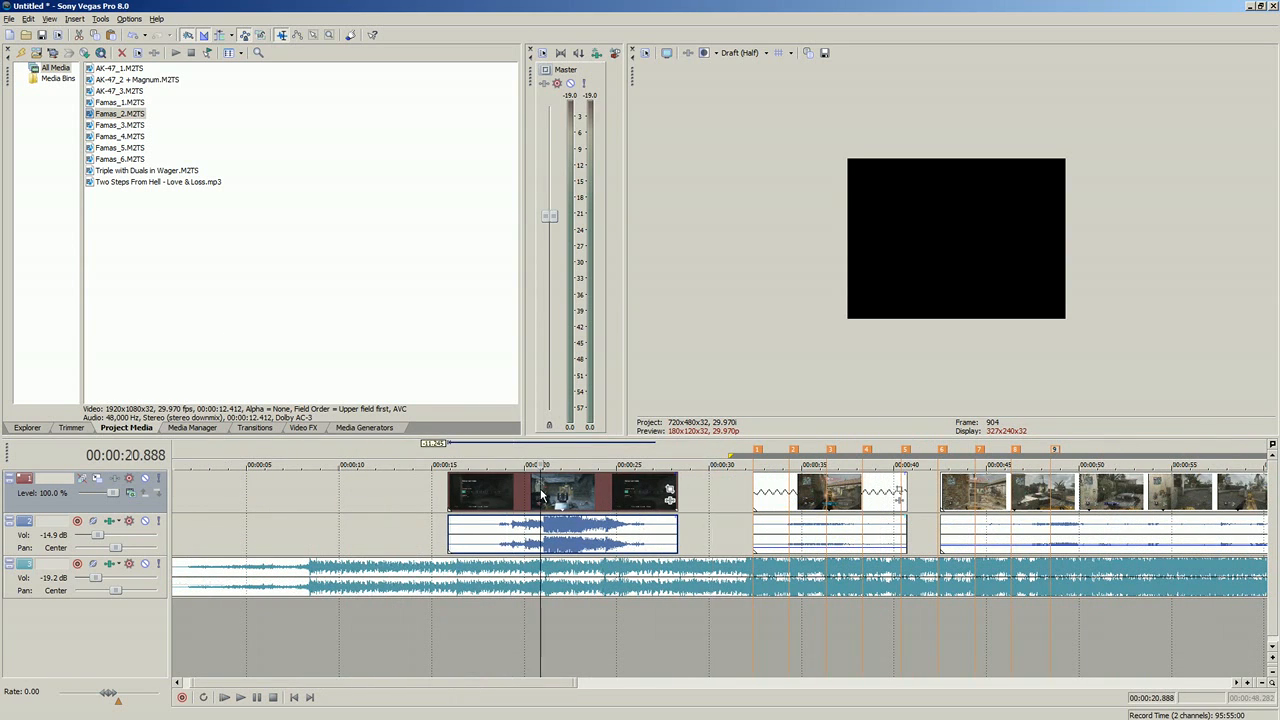
pyautogui.click(240, 697)
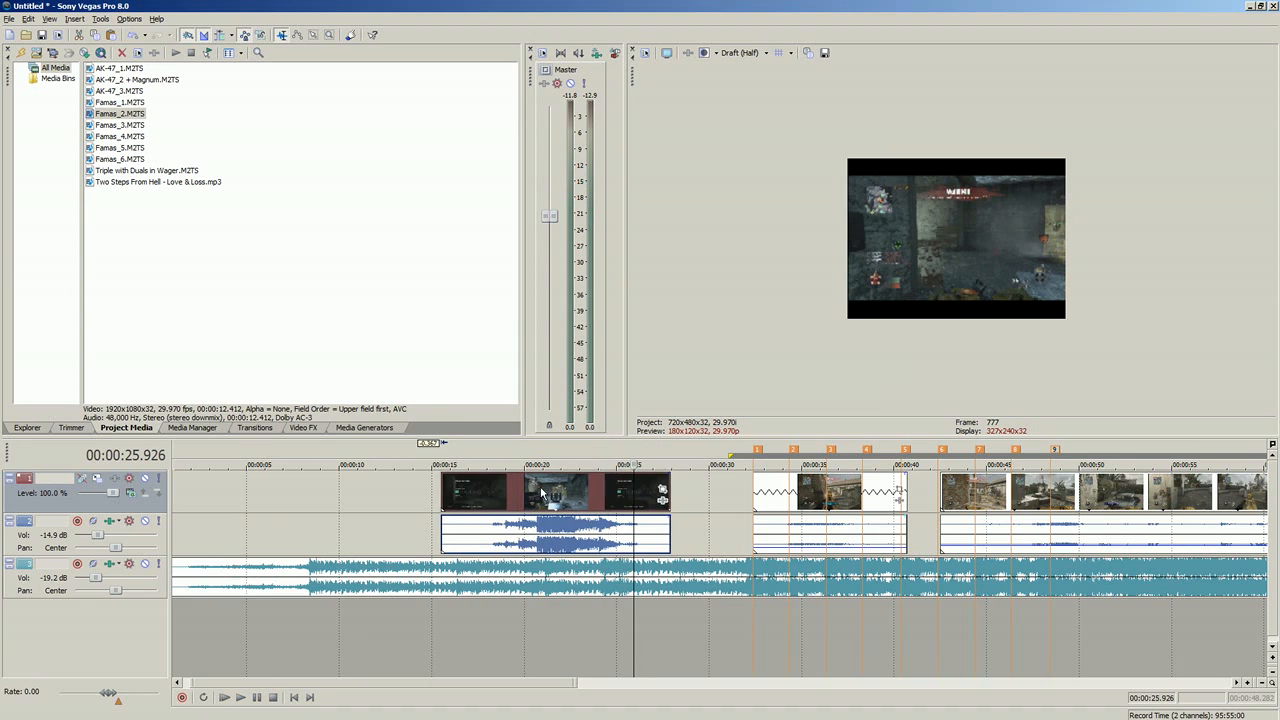
pyautogui.moveTo(551, 495); pyautogui.dragTo(318, 495)
pyautogui.click(318, 500)
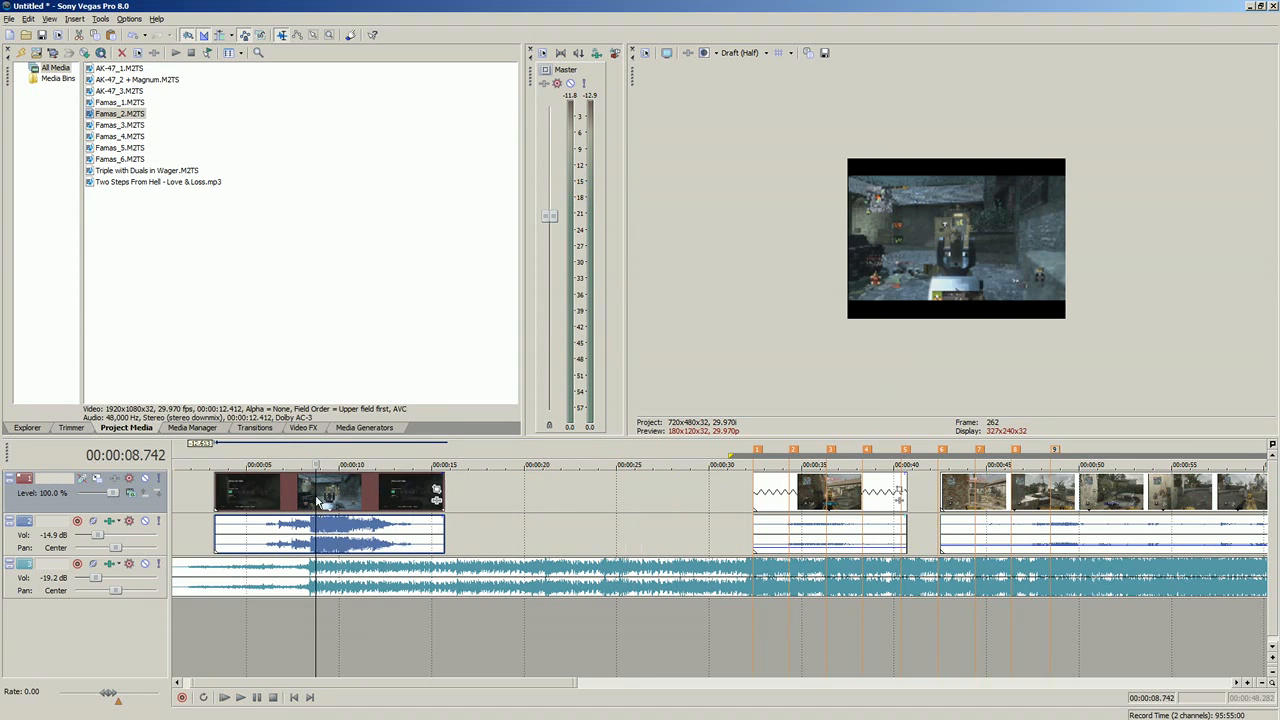
# Step: Add Famas_4.M2TS before the first marker, preview it, and move the Famas_2 clip out of the way to about 00:01:50
pyautogui.click(120, 125)
pyautogui.click(106, 136)
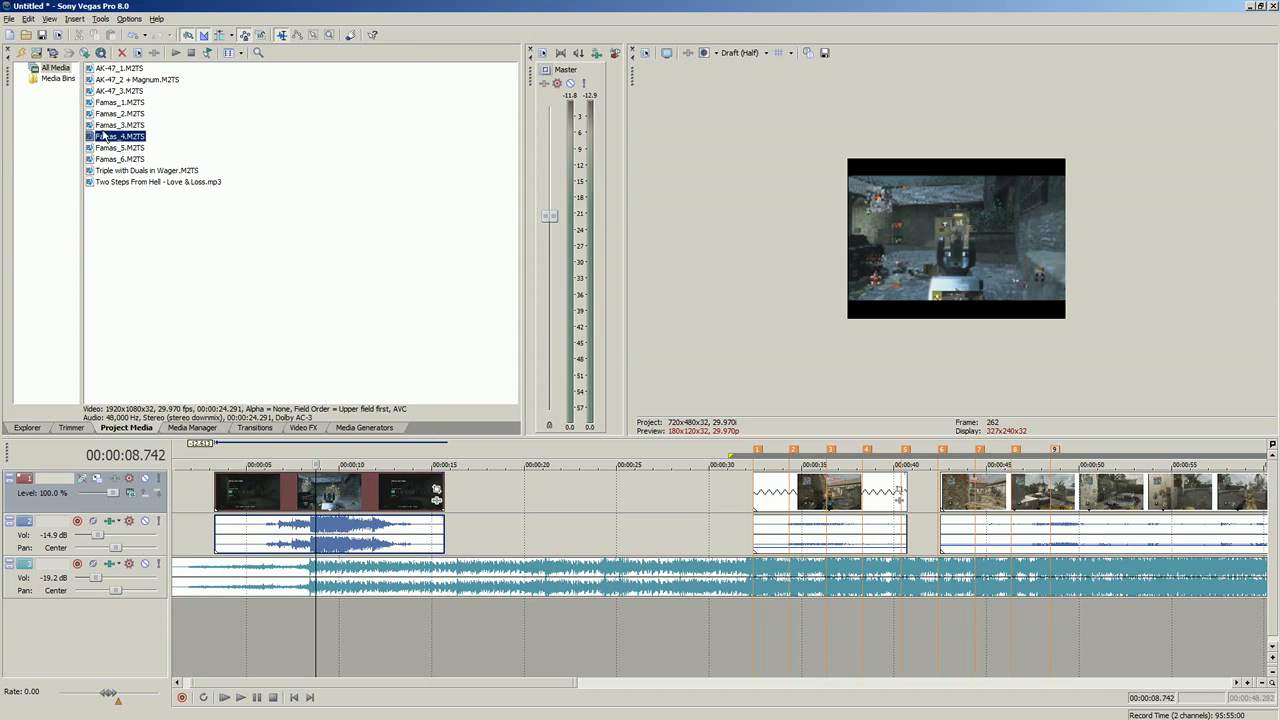
pyautogui.moveTo(424, 355); pyautogui.dragTo(482, 495)
pyautogui.click(588, 497)
pyautogui.moveTo(370, 496); pyautogui.dragTo(302, 493)
pyautogui.moveTo(550, 515); pyautogui.dragTo(456, 515)
pyautogui.click(241, 698)
pyautogui.scroll(-6, 912, 519)
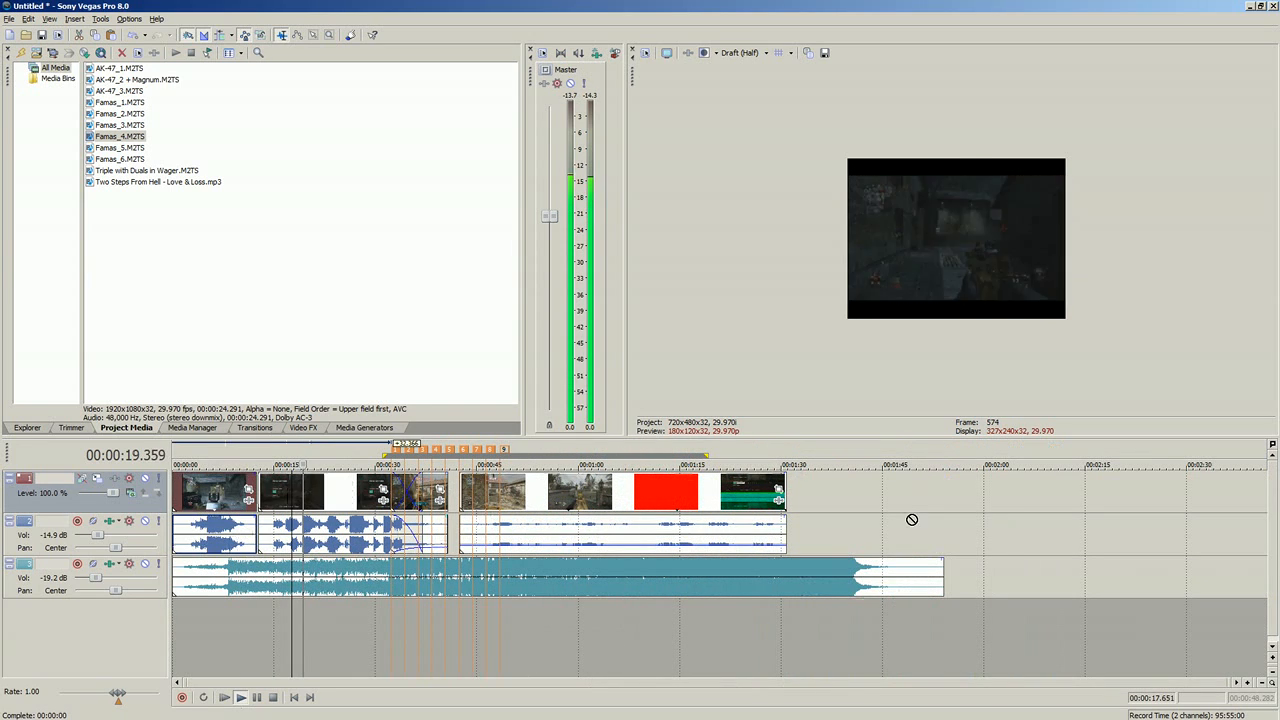
pyautogui.moveTo(912, 519); pyautogui.dragTo(941, 519)
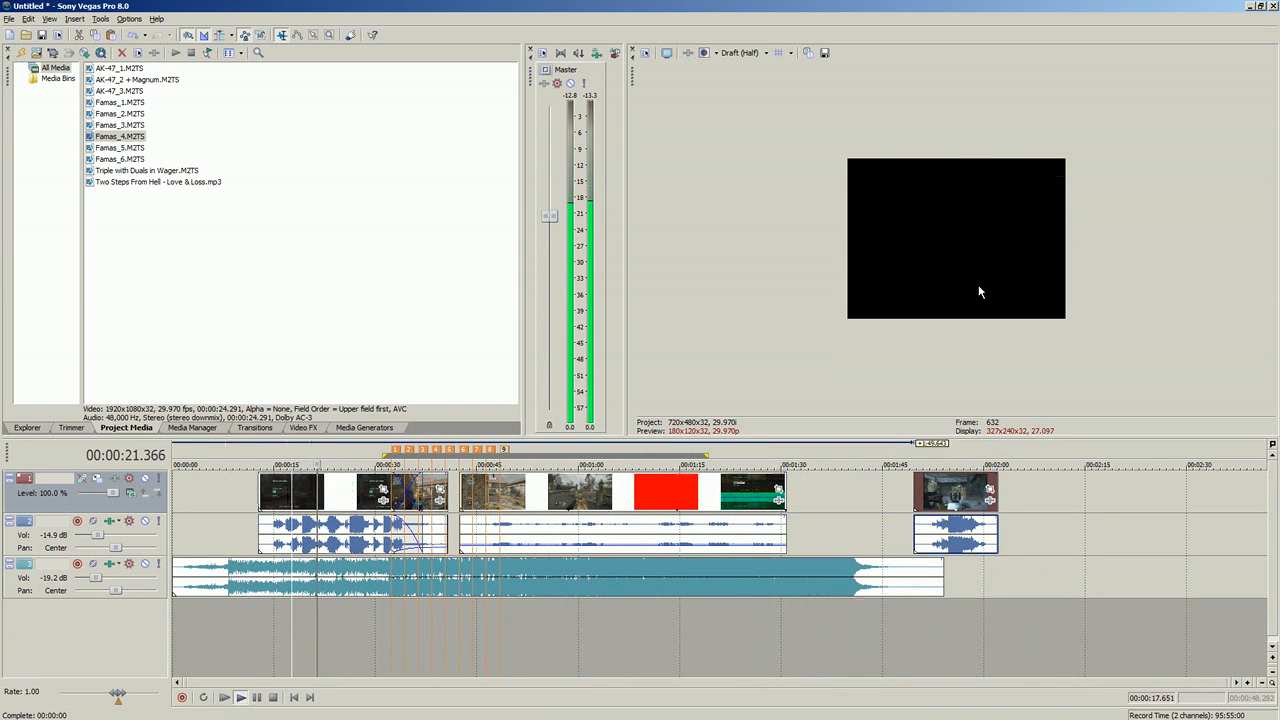
# Step: Shift the Famas_4 clip earlier, away from the first marker, and trim its end by 4.805 seconds
pyautogui.click(319, 497)
pyautogui.scroll(5, 322, 498)
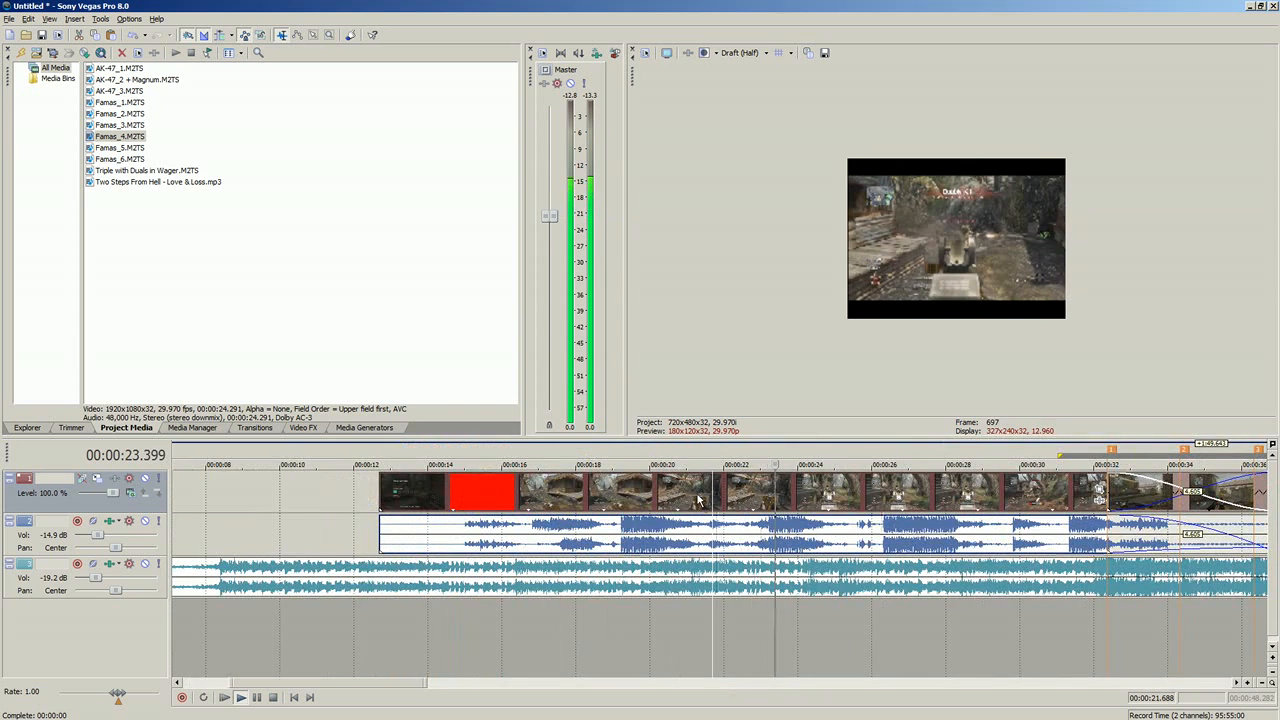
pyautogui.moveTo(559, 497); pyautogui.dragTo(762, 508)
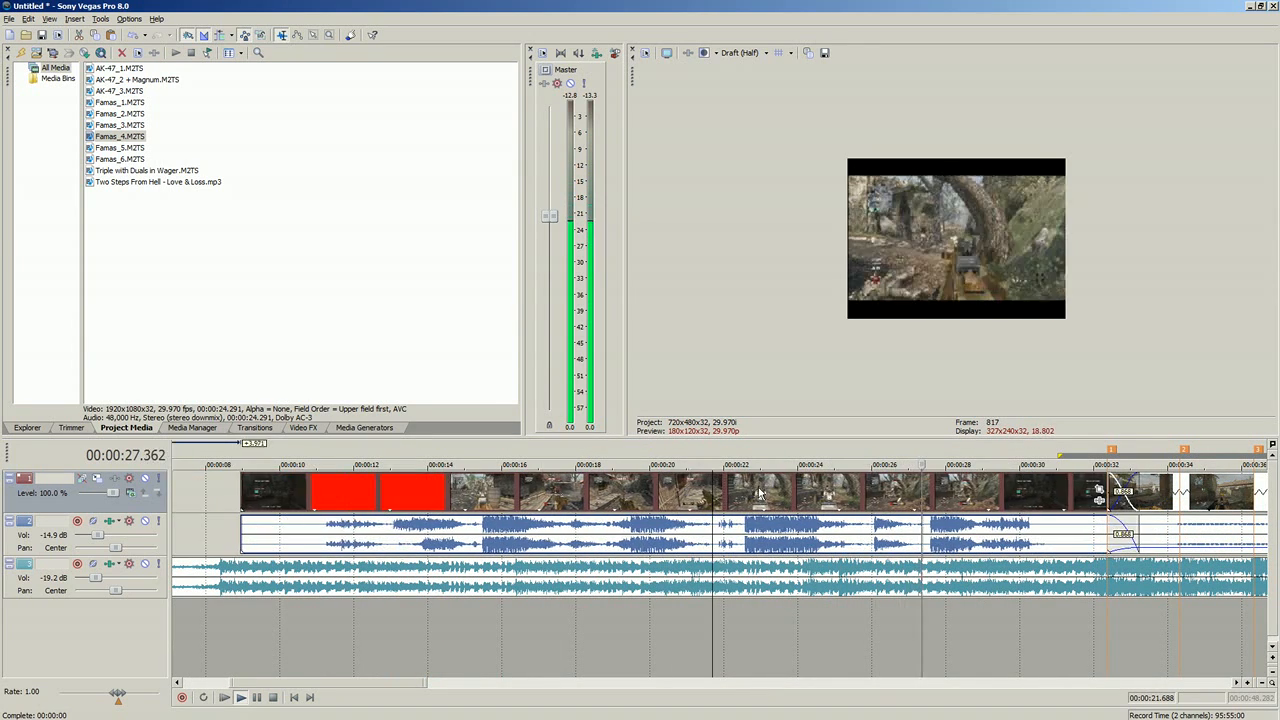
pyautogui.moveTo(1054, 493); pyautogui.dragTo(1012, 494)
pyautogui.moveTo(1096, 496); pyautogui.dragTo(919, 498)
pyautogui.click(826, 502)
pyautogui.press('space')
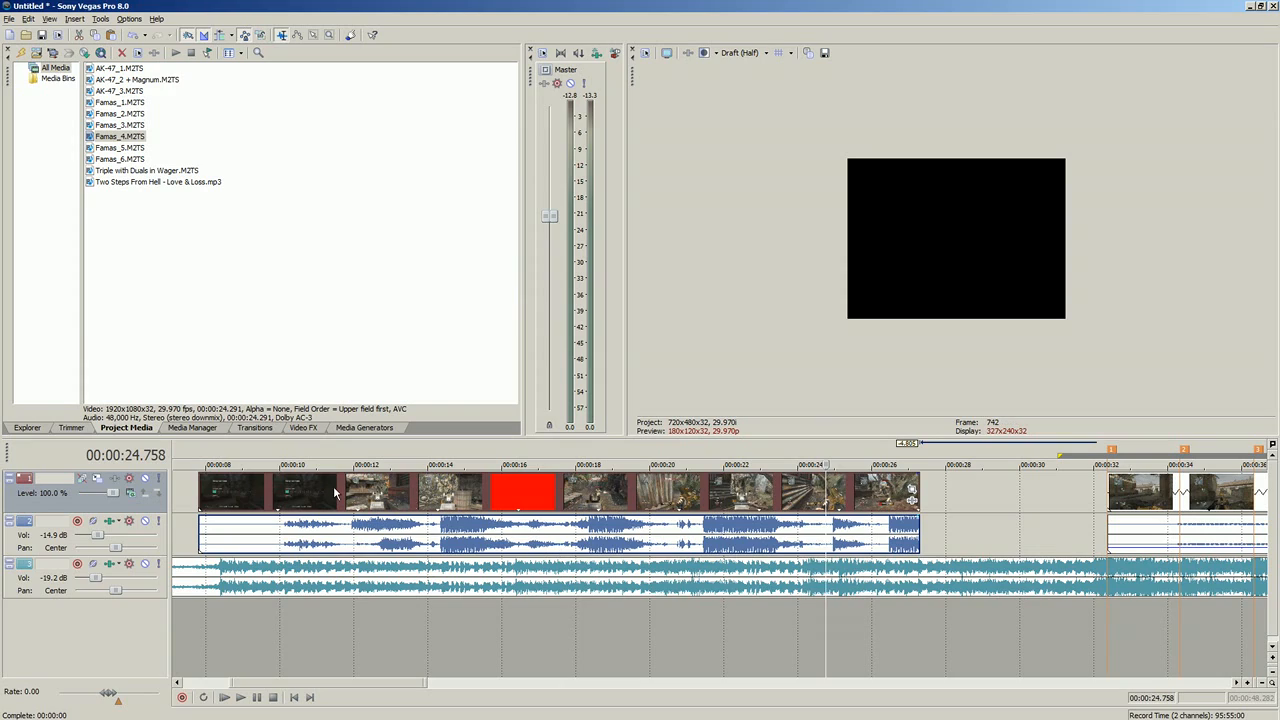
# Step: Review the Famas_4 footage, playing from 00:00:24.658, and trim the clip's end by another 2.870 seconds
pyautogui.click(297, 494)
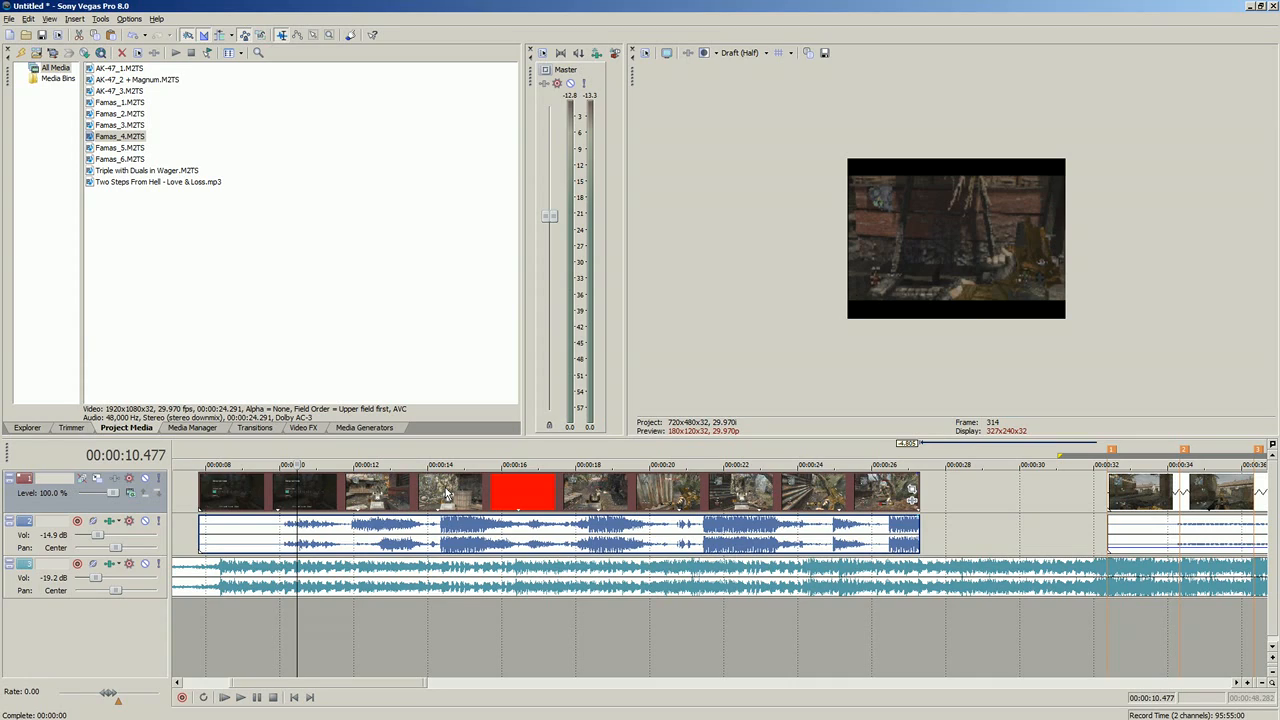
pyautogui.click(740, 508)
pyautogui.click(783, 505)
pyautogui.click(822, 501)
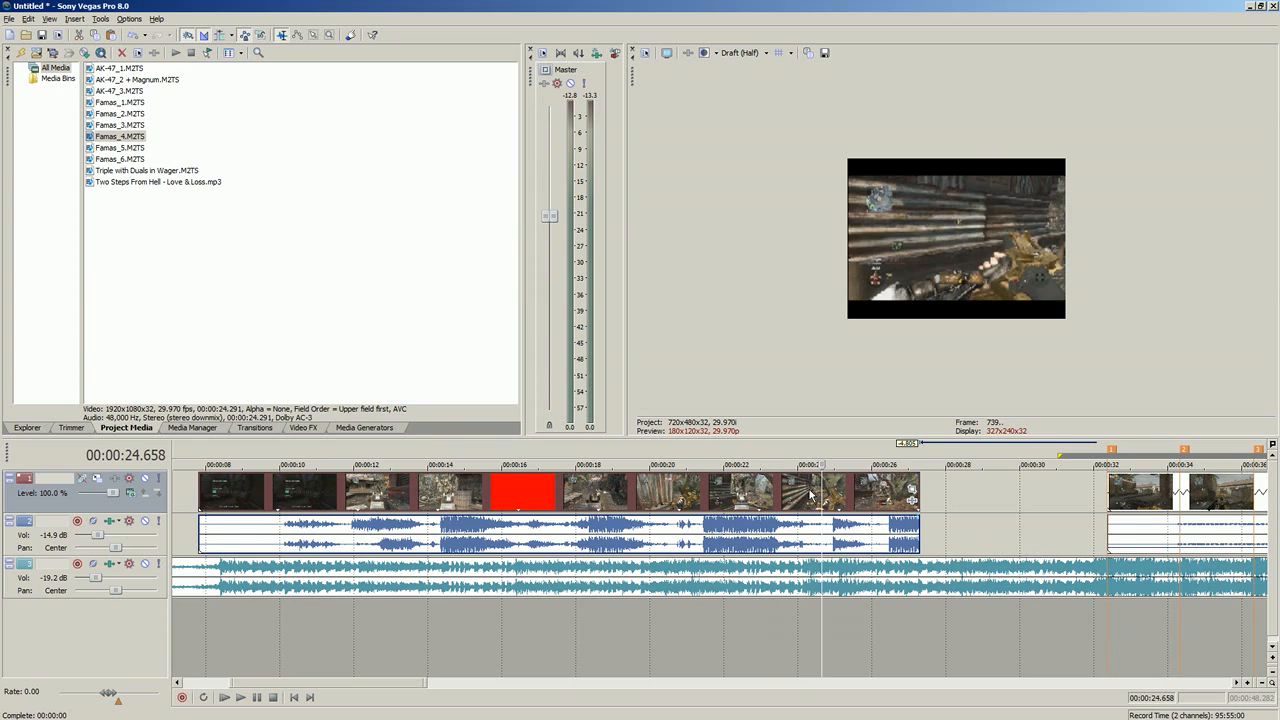
pyautogui.click(240, 698)
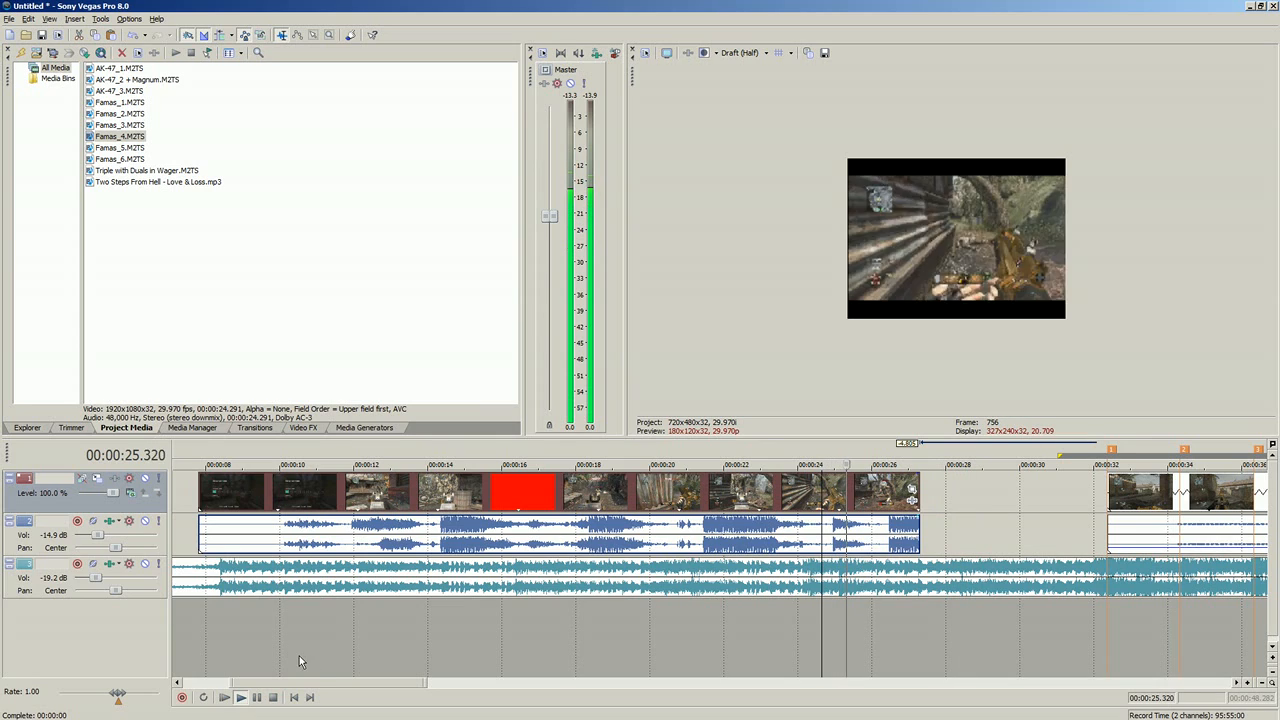
pyautogui.click(258, 698)
pyautogui.click(780, 536)
pyautogui.moveTo(917, 527); pyautogui.dragTo(811, 534)
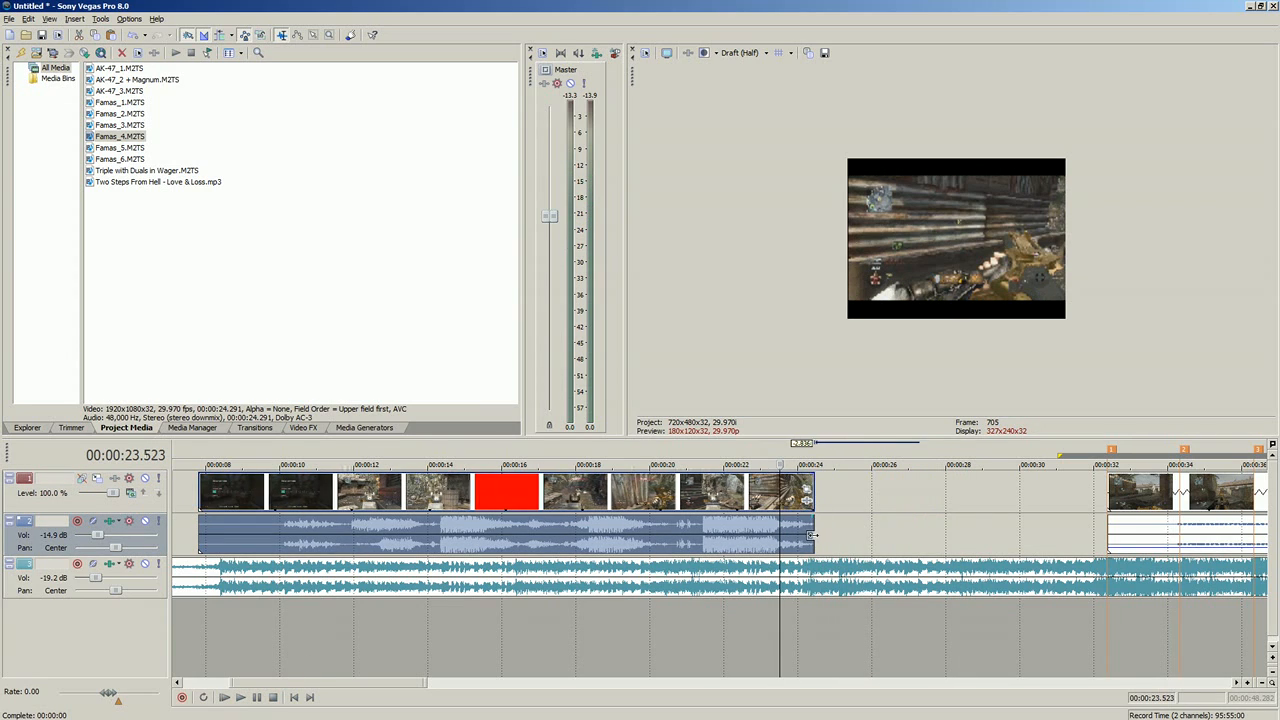
# Step: Play the Famas_4 clip's ending from 00:00:21.388, and lower its audio gain to -15.1 dB
pyautogui.click(702, 537)
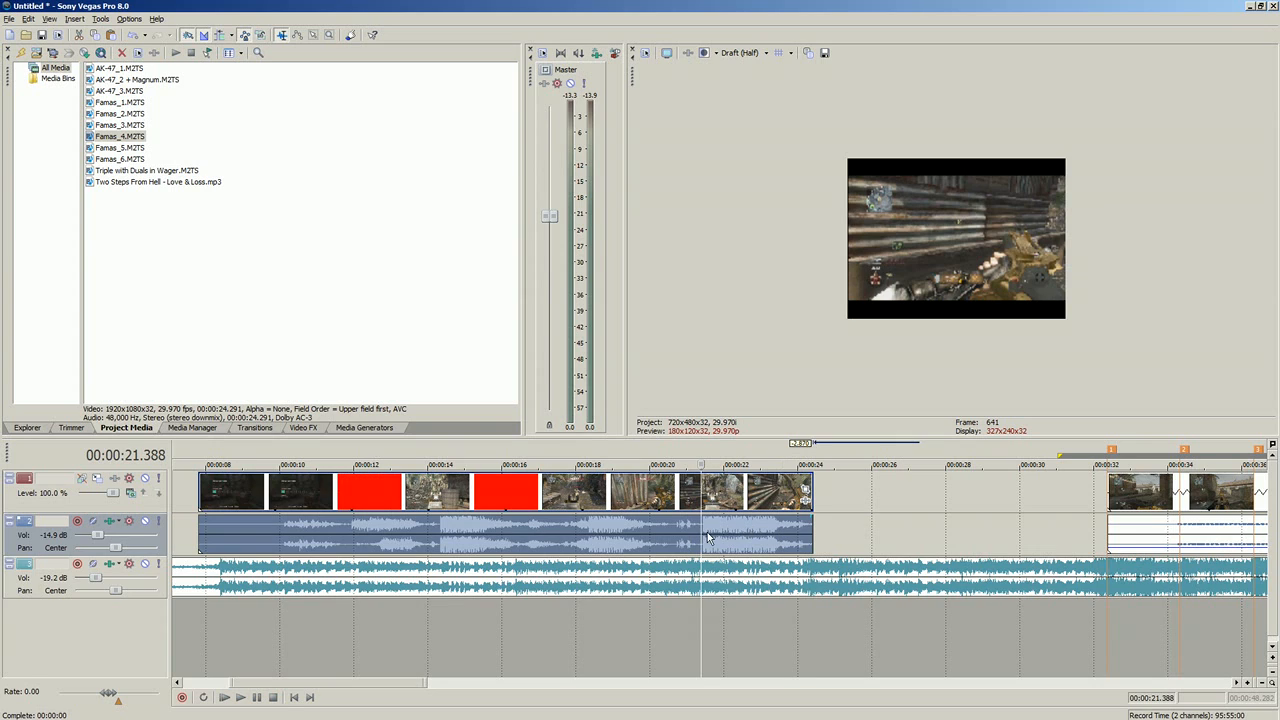
pyautogui.click(240, 698)
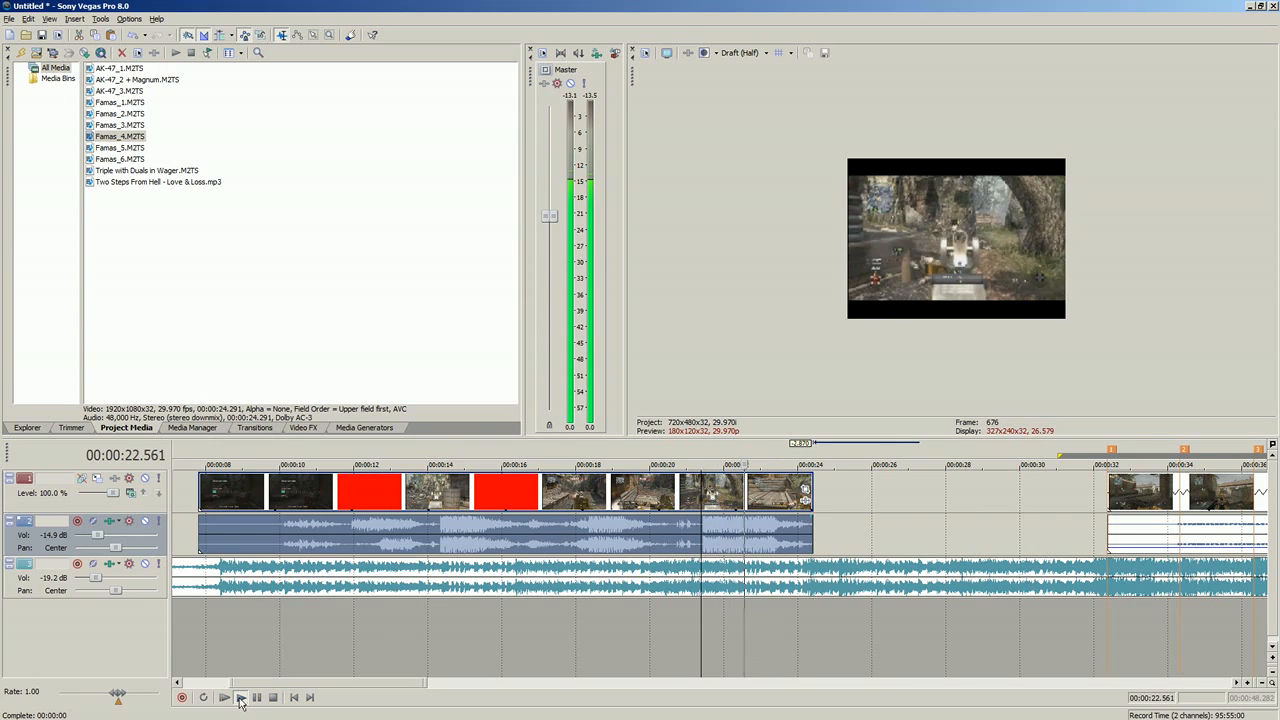
pyautogui.click(273, 698)
pyautogui.moveTo(470, 519); pyautogui.dragTo(475, 550)
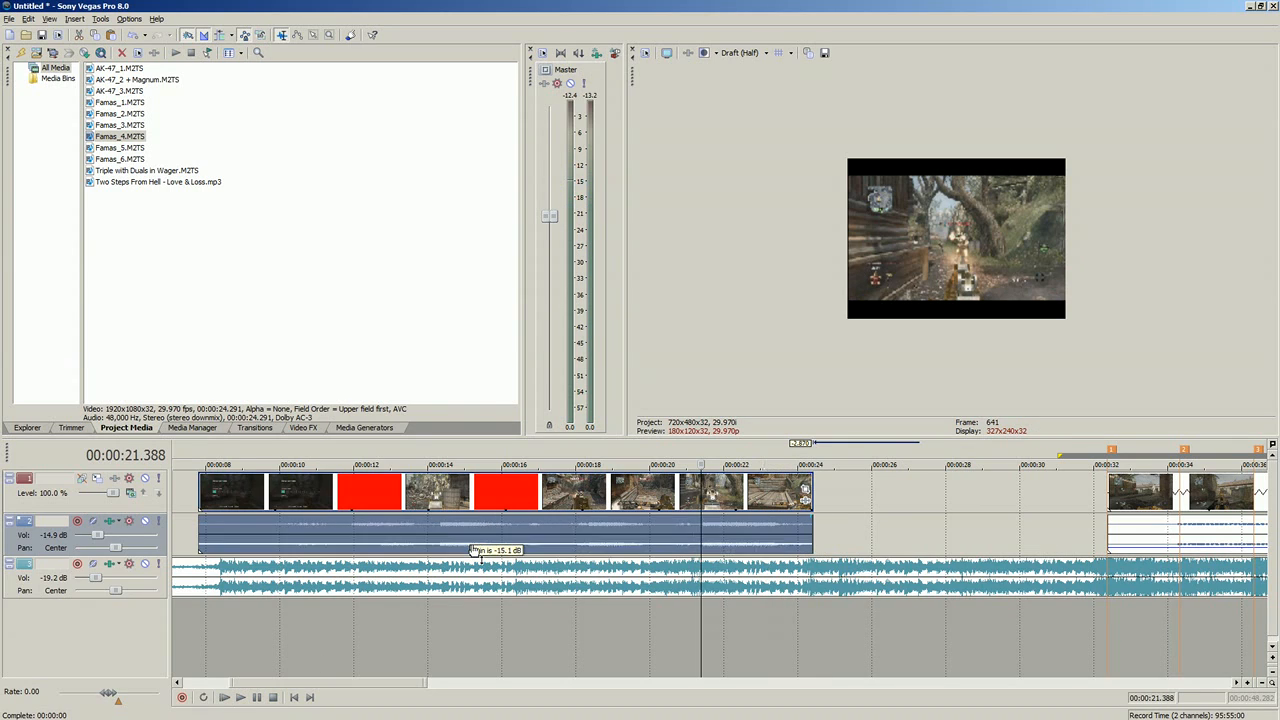
# Step: Move the Famas_4 clip against the first marker's clip, and trim and shift it to start at 00:00:18.785 with a 0.234-second overlap
pyautogui.moveTo(316, 489); pyautogui.dragTo(610, 489)
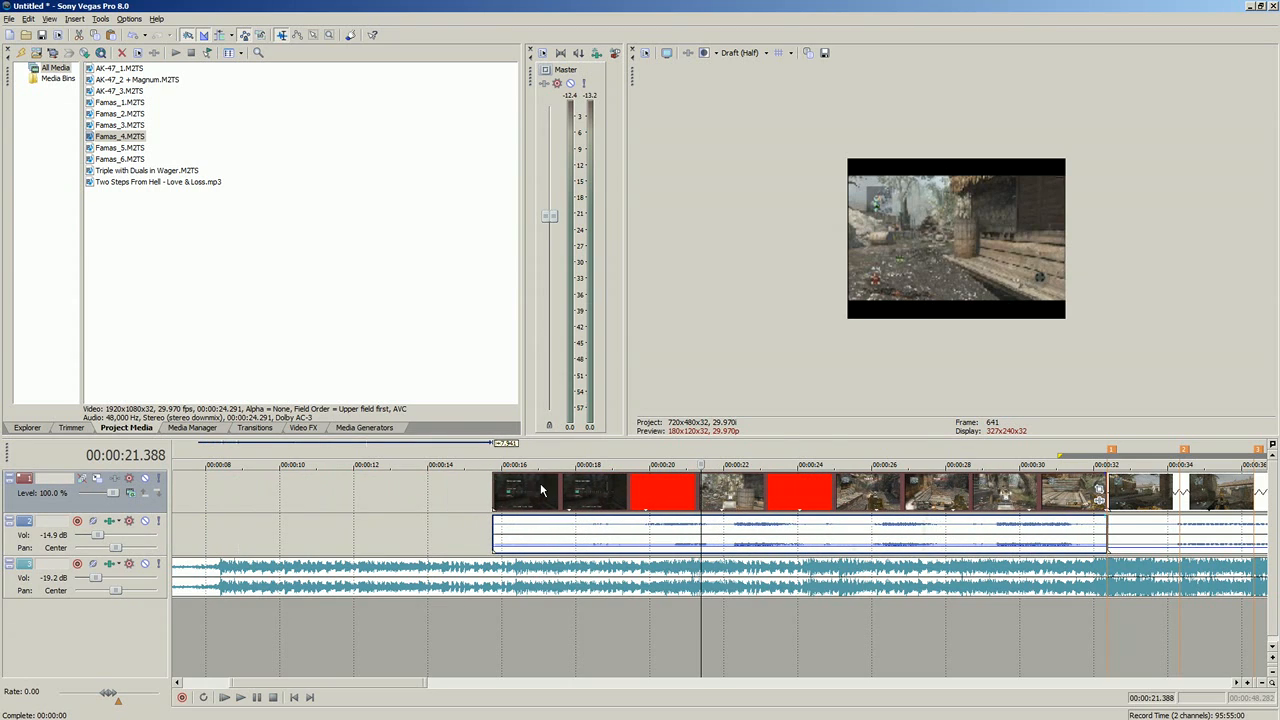
pyautogui.click(503, 487)
pyautogui.moveTo(497, 487); pyautogui.dragTo(608, 479)
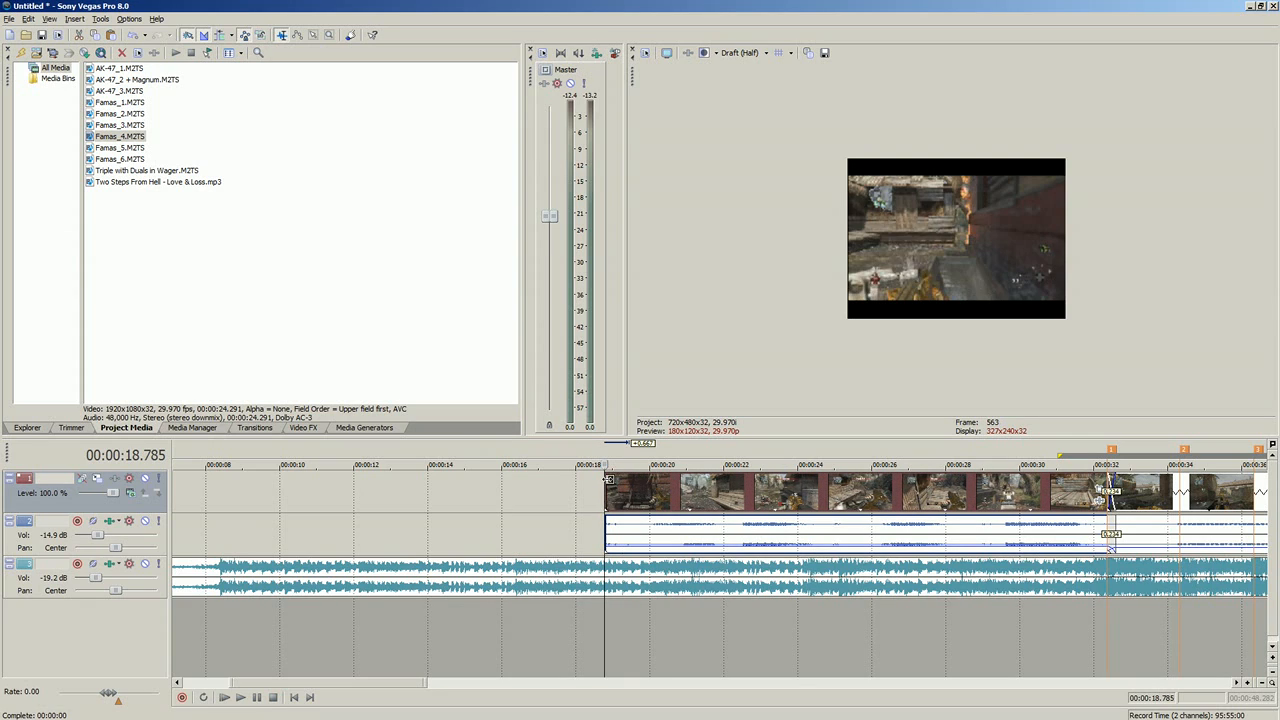
# Step: Play the trimmed Famas_4 clip from 00:00:18.785 and check its individual moments against the music
pyautogui.click(241, 698)
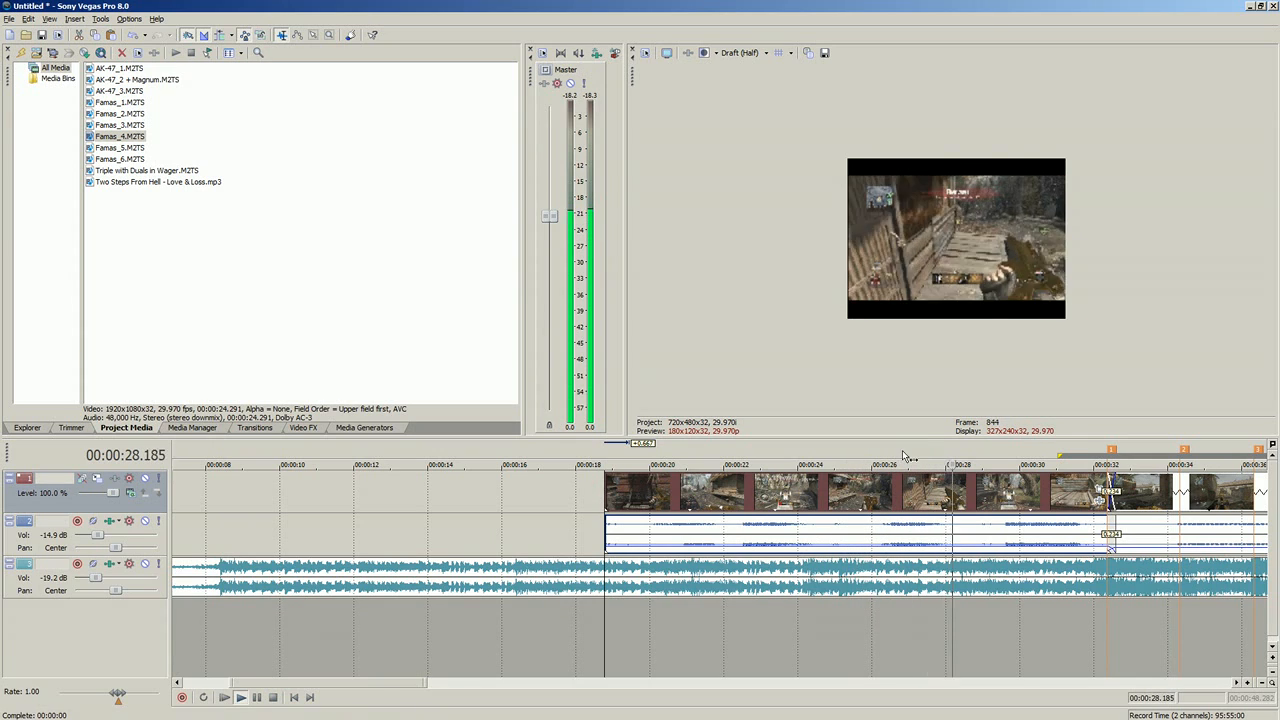
pyautogui.click(258, 698)
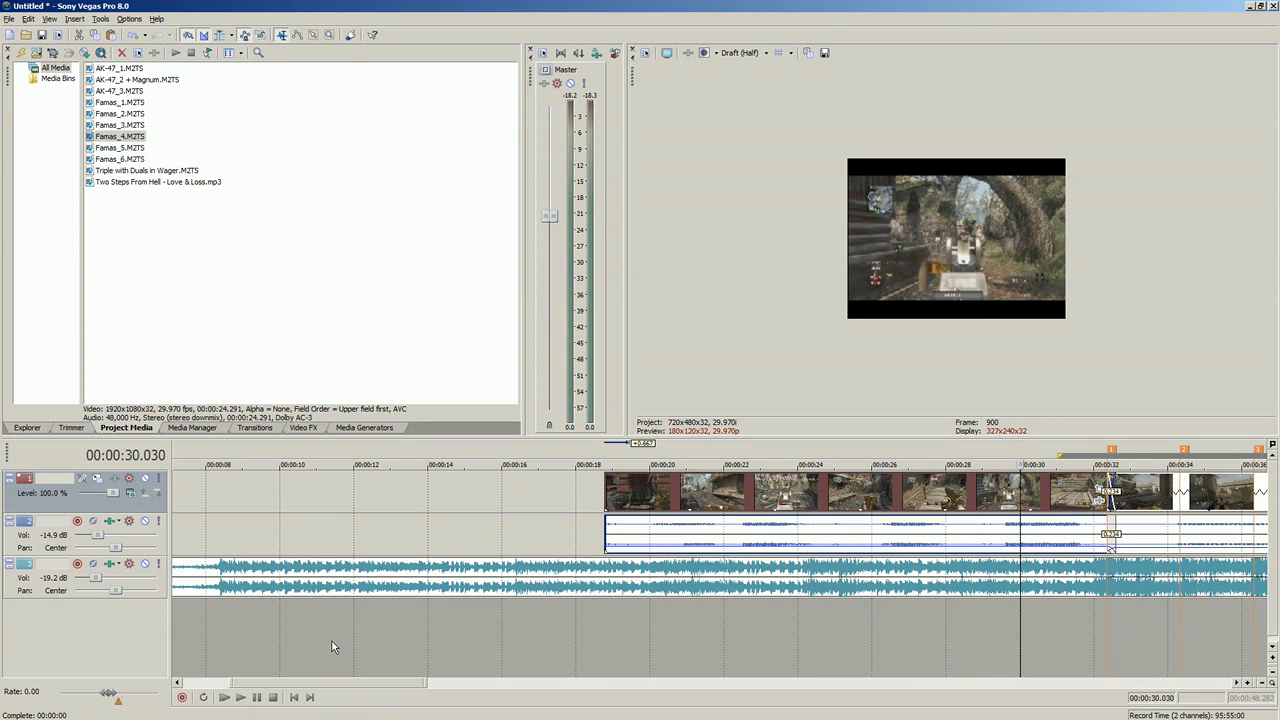
pyautogui.click(1006, 538)
pyautogui.click(932, 505)
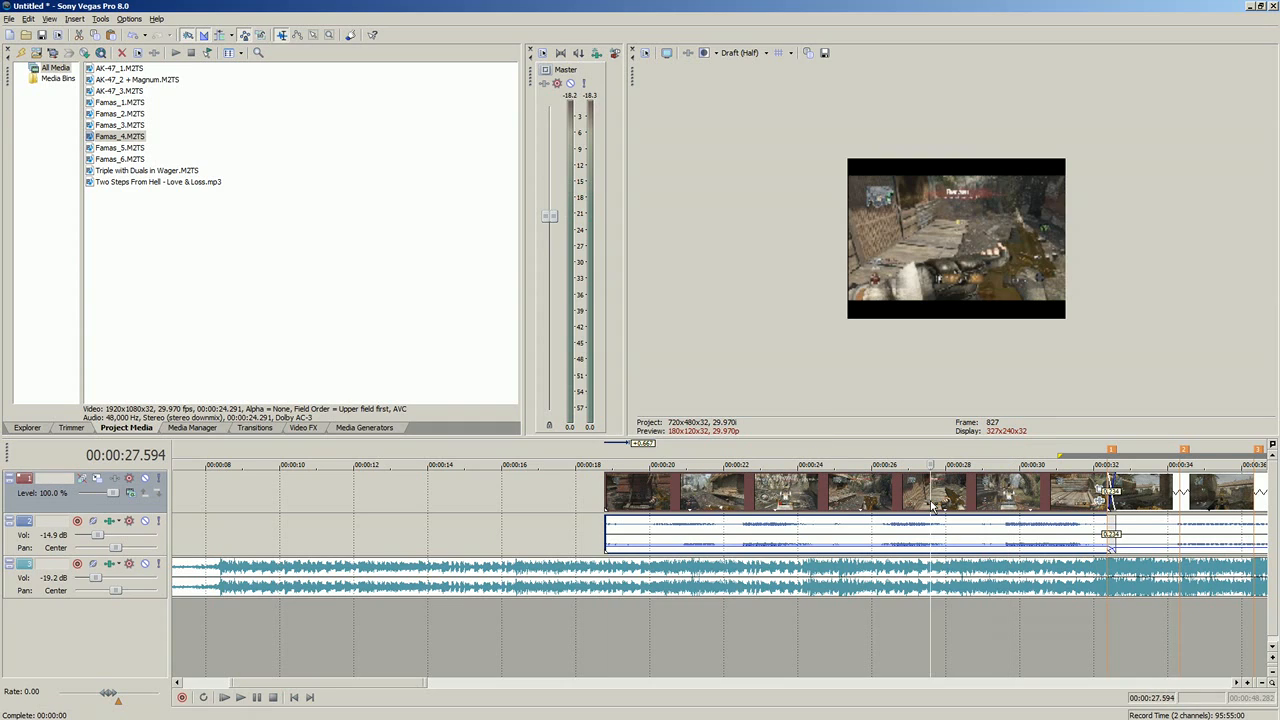
pyautogui.click(860, 492)
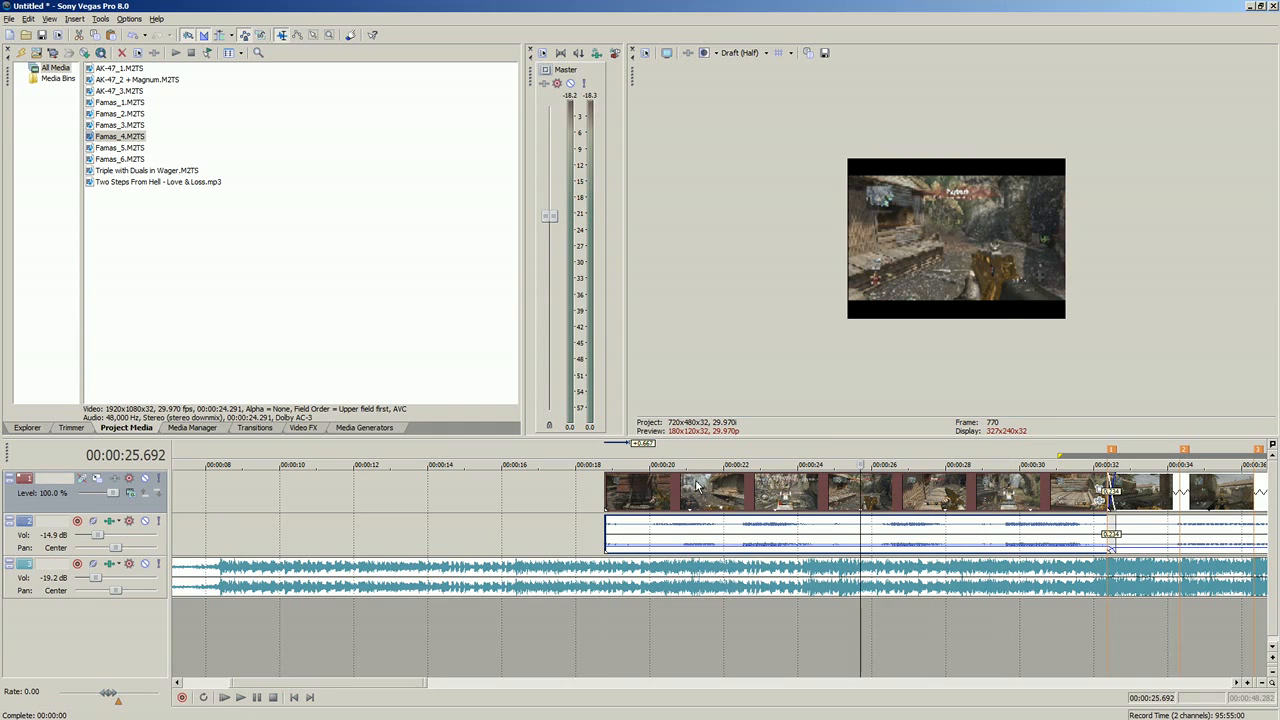
pyautogui.click(605, 491)
pyautogui.click(718, 492)
pyautogui.click(848, 492)
pyautogui.click(937, 492)
# Step: Shift the Famas_4 clip slightly earlier, and adjust the overlap with the first marker's clip to a 0.367-second crossfade
pyautogui.moveTo(1090, 495); pyautogui.dragTo(1069, 493)
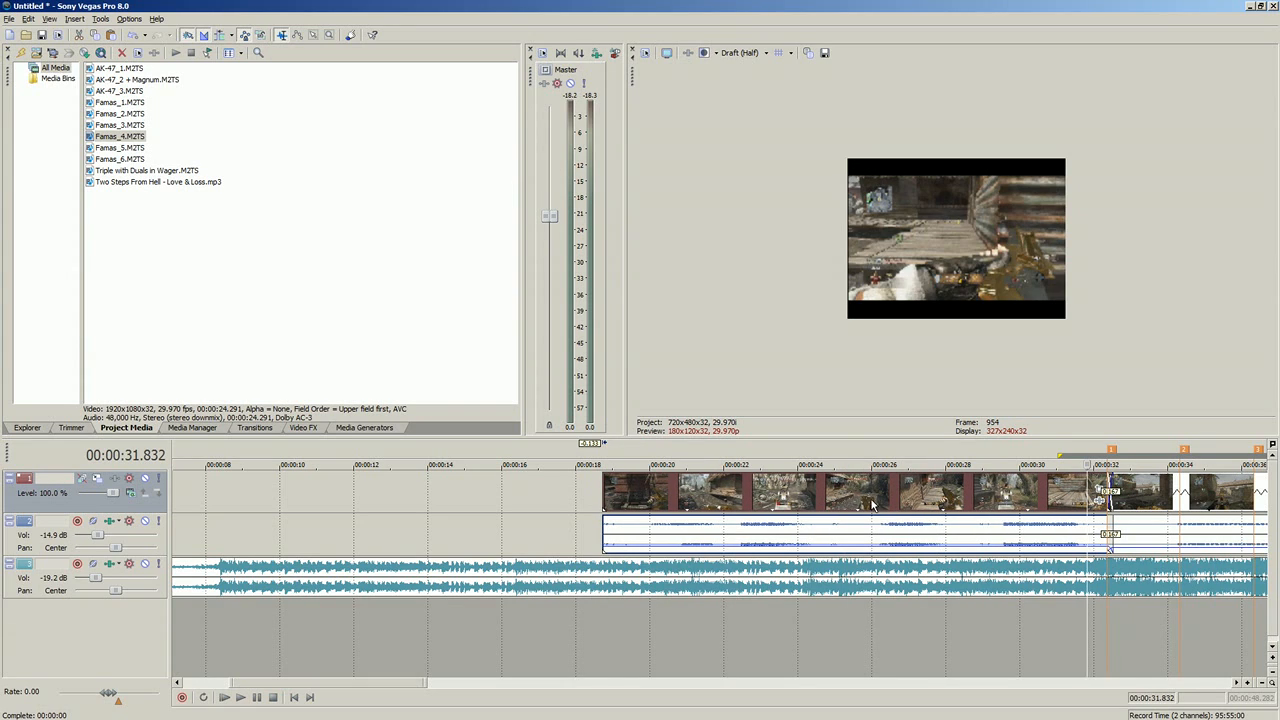
pyautogui.click(1110, 533)
pyautogui.scroll(6, 650, 508)
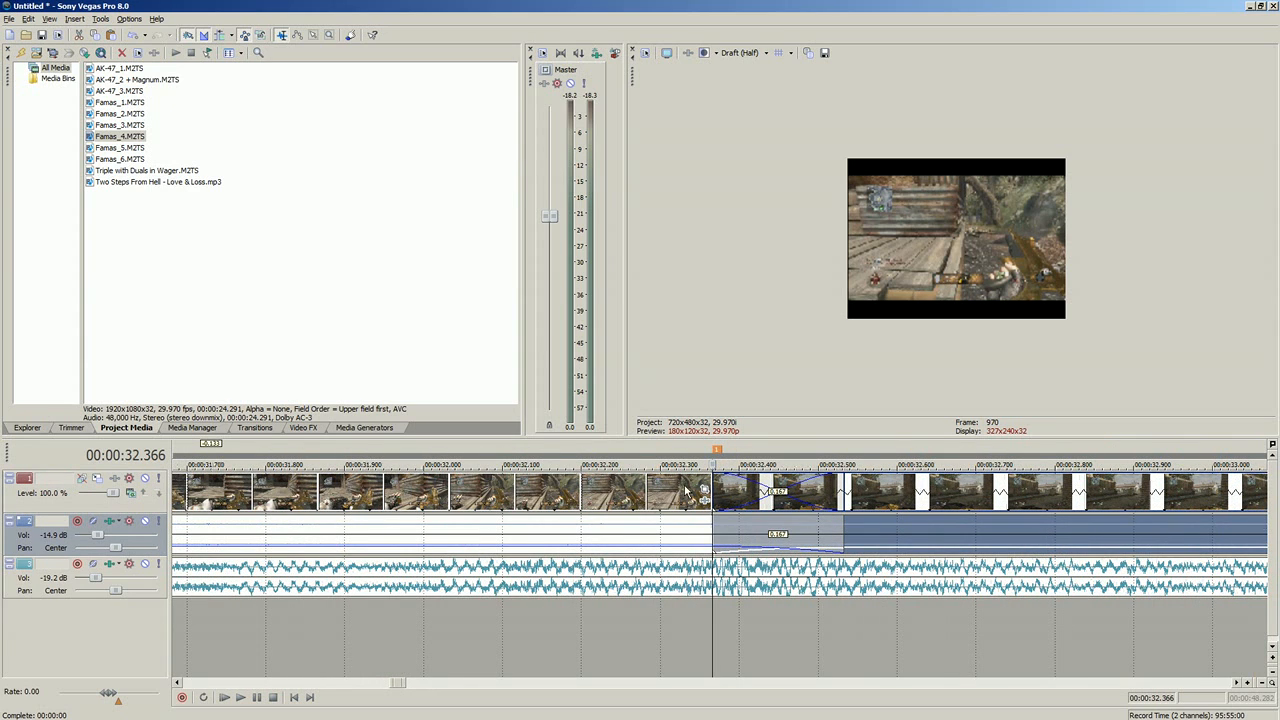
pyautogui.moveTo(706, 490); pyautogui.dragTo(547, 490)
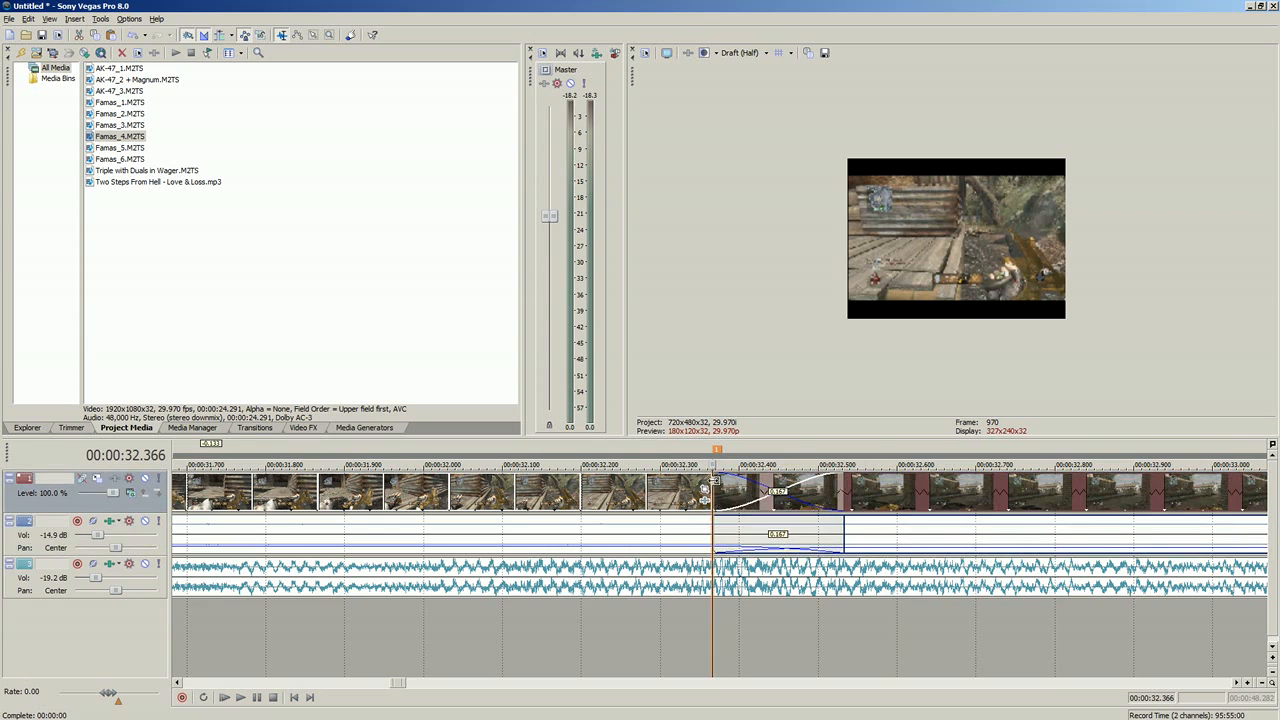
pyautogui.click(510, 498)
pyautogui.scroll(-1, 510, 498)
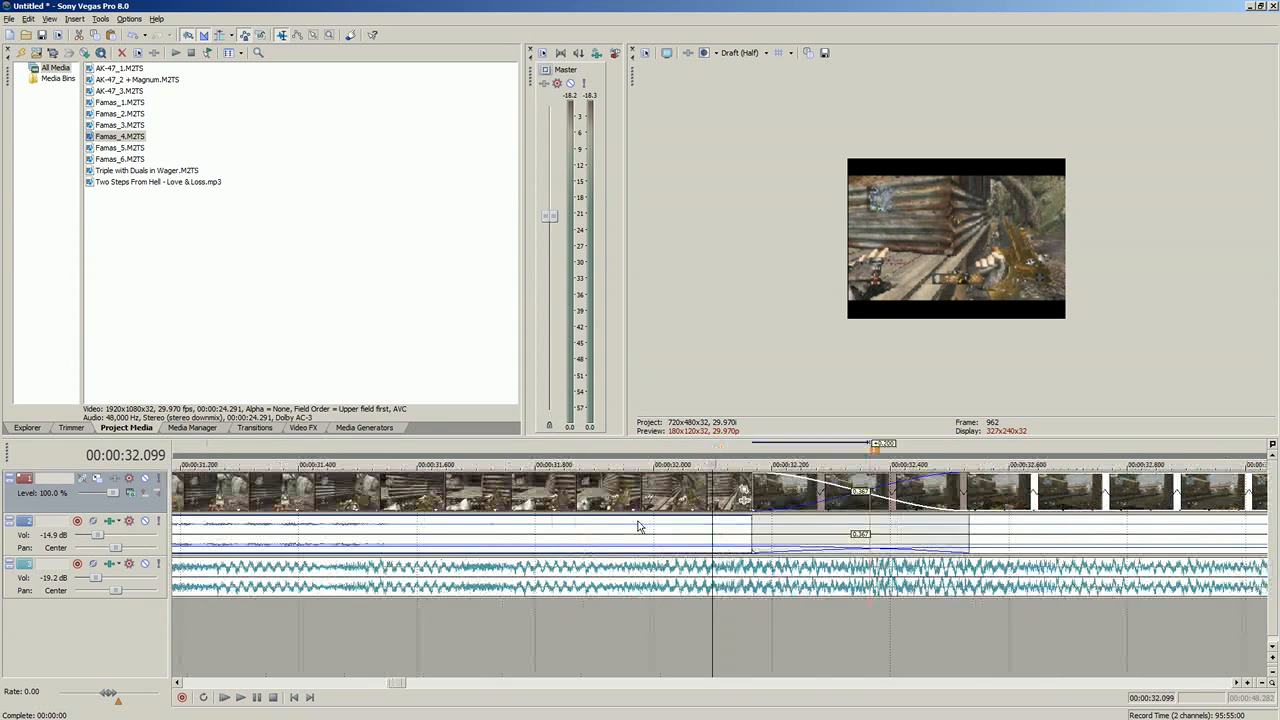
# Step: Play the 0.367-second crossfade at the first marker from 00:00:32.099 and inspect the frames just after it
pyautogui.click(850, 543)
pyautogui.click(642, 543)
pyautogui.click(243, 698)
pyautogui.click(258, 699)
pyautogui.click(1062, 527)
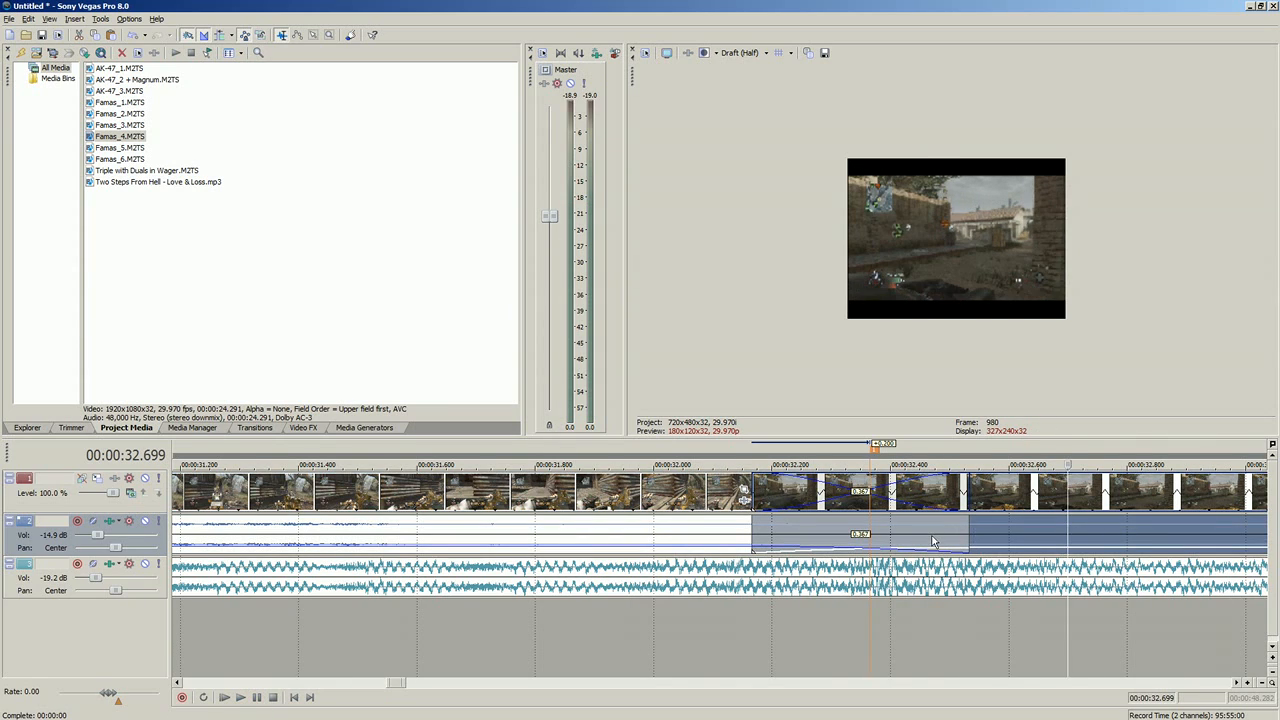
# Step: Browse the transition types and apply Cross Zoom A/B Slow from Cross Effect to the crossfade at the first marker, keeping its default settings
pyautogui.click(889, 530)
pyautogui.click(254, 427)
pyautogui.click(30, 216)
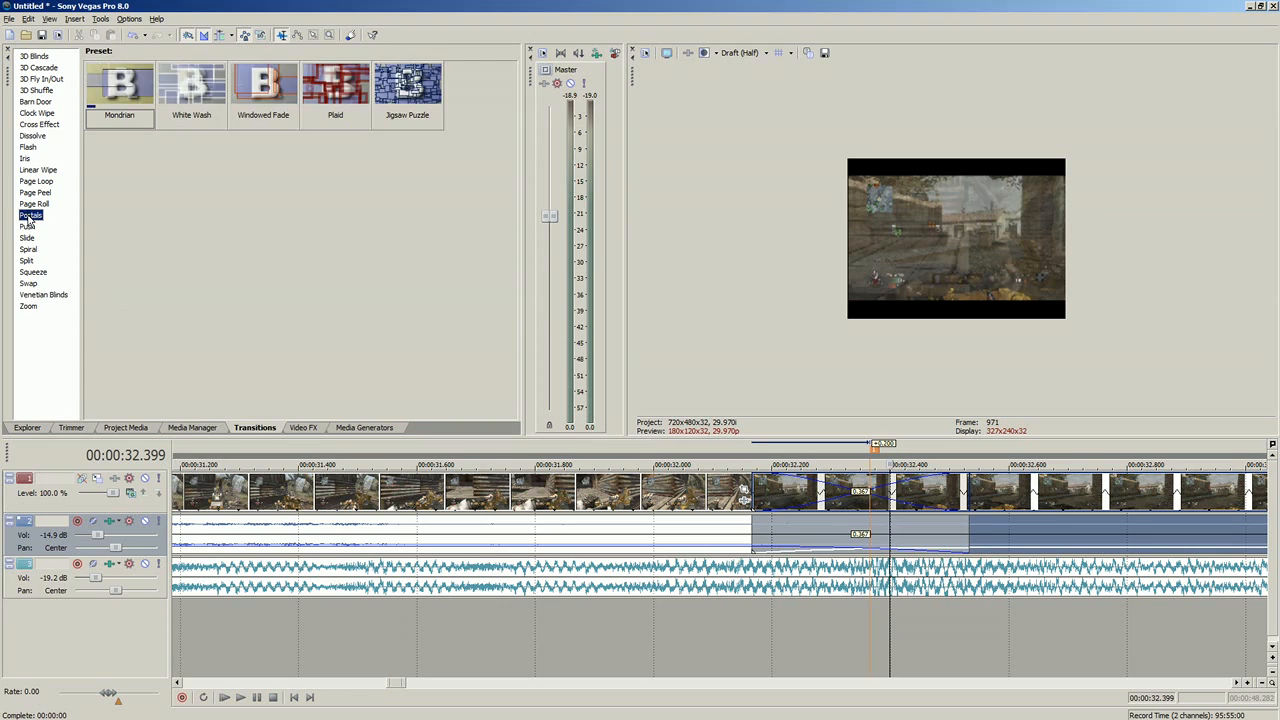
pyautogui.click(29, 227)
pyautogui.click(34, 182)
pyautogui.click(26, 158)
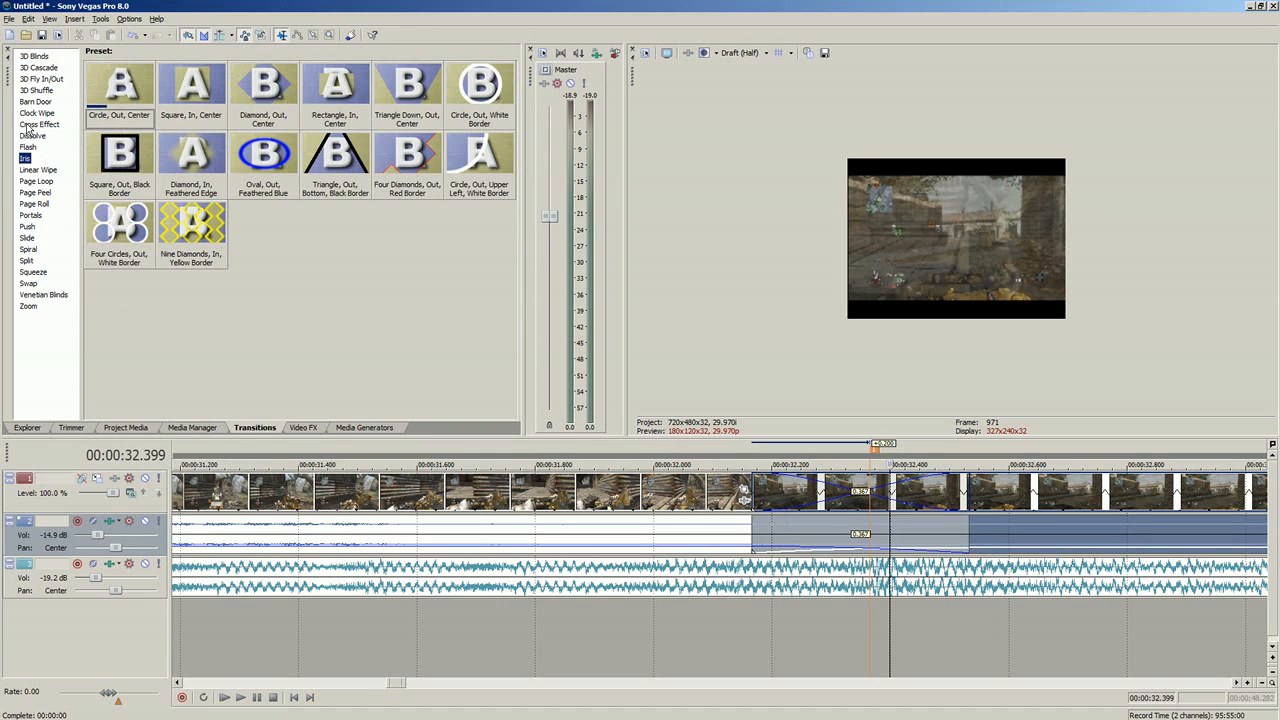
pyautogui.click(38, 124)
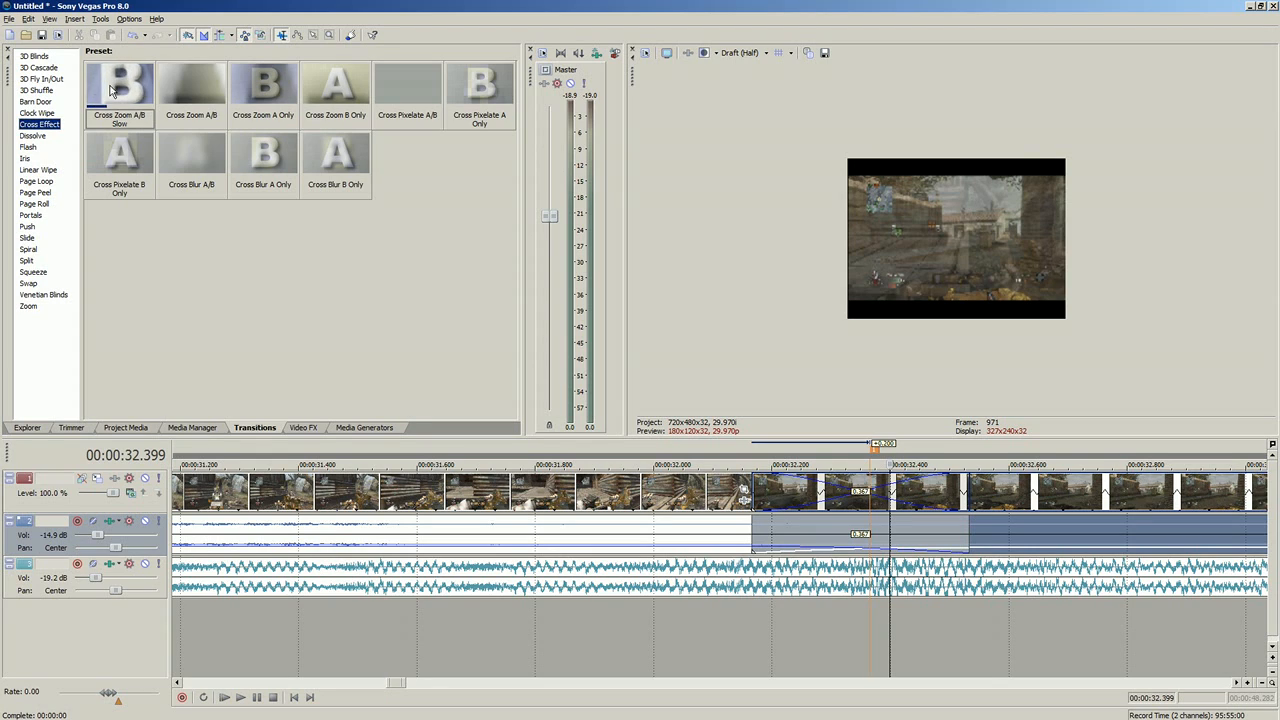
pyautogui.moveTo(112, 90); pyautogui.dragTo(826, 508)
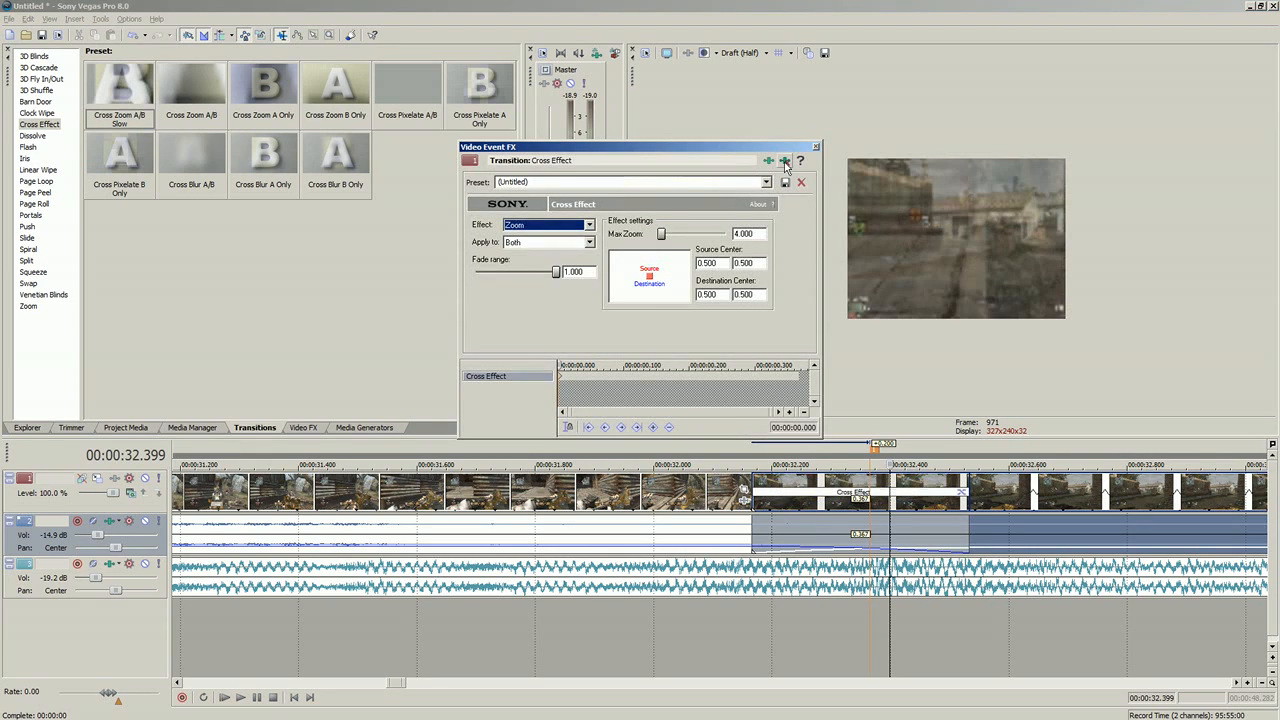
pyautogui.click(816, 148)
# Step: Play the Cross Effect transition repeatedly from 00:00:32.099 to judge its timing against the music
pyautogui.click(714, 495)
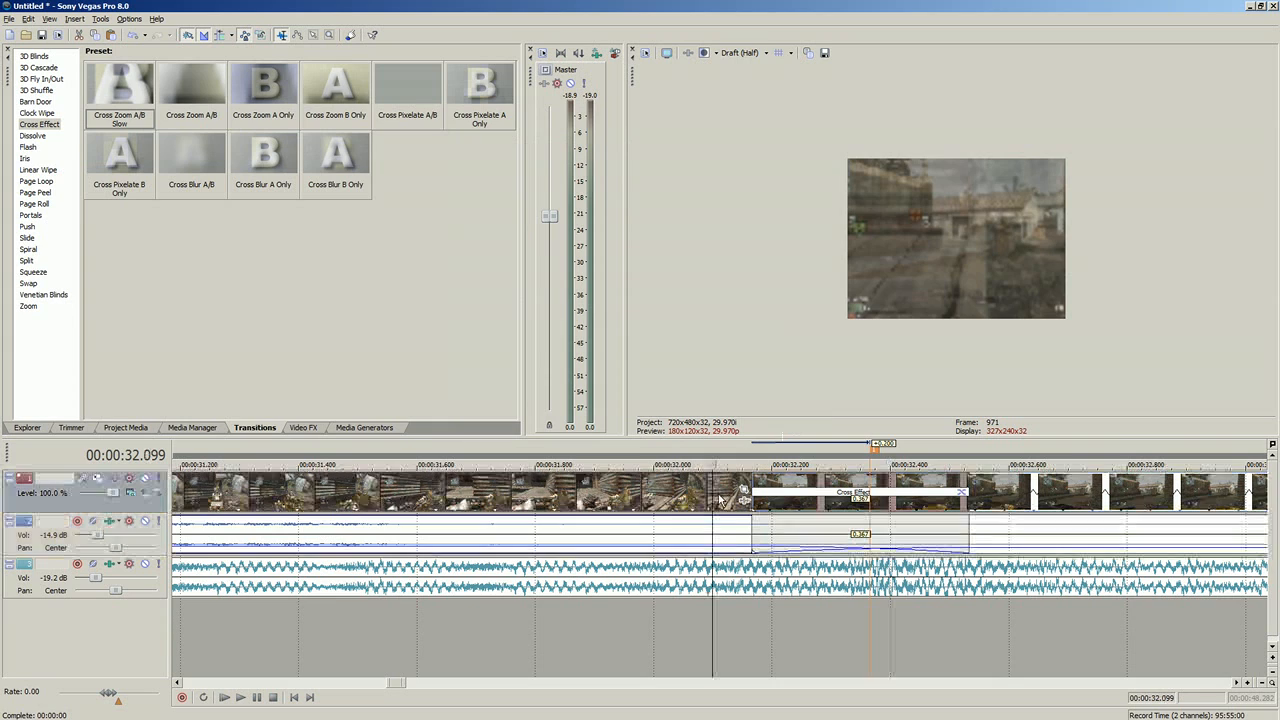
pyautogui.click(240, 698)
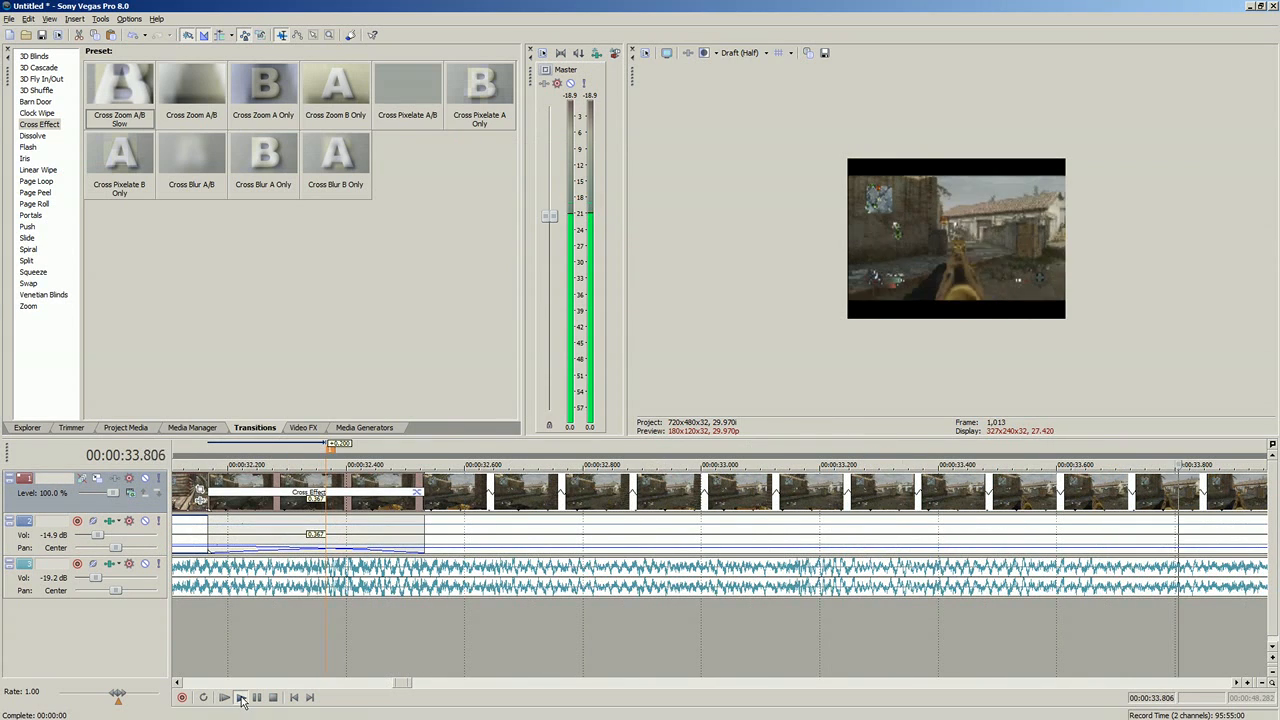
pyautogui.click(242, 698)
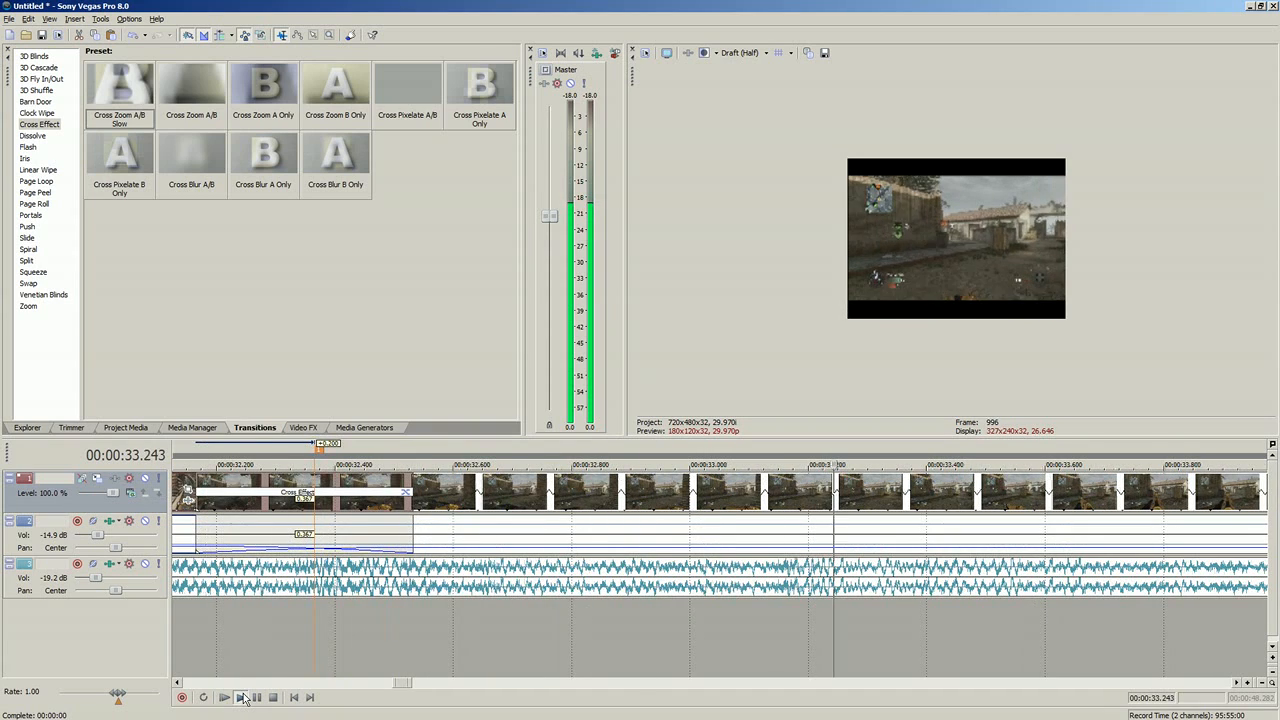
pyautogui.click(242, 698)
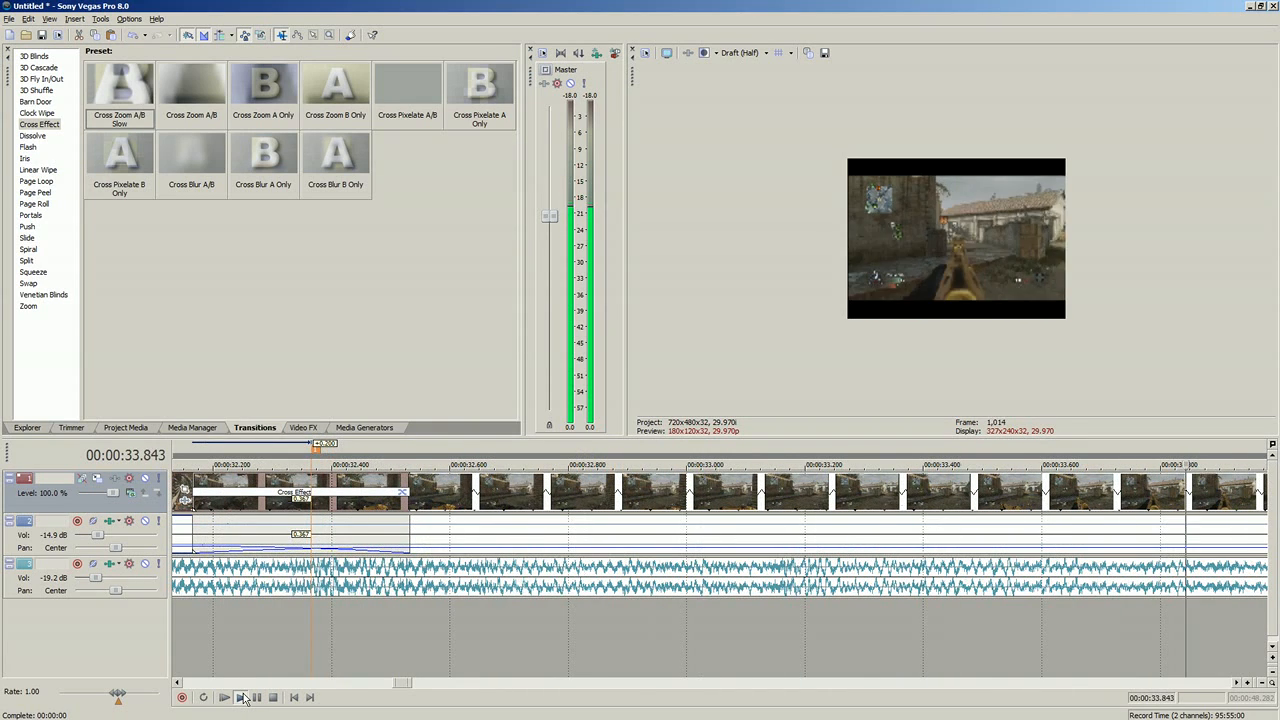
pyautogui.click(242, 698)
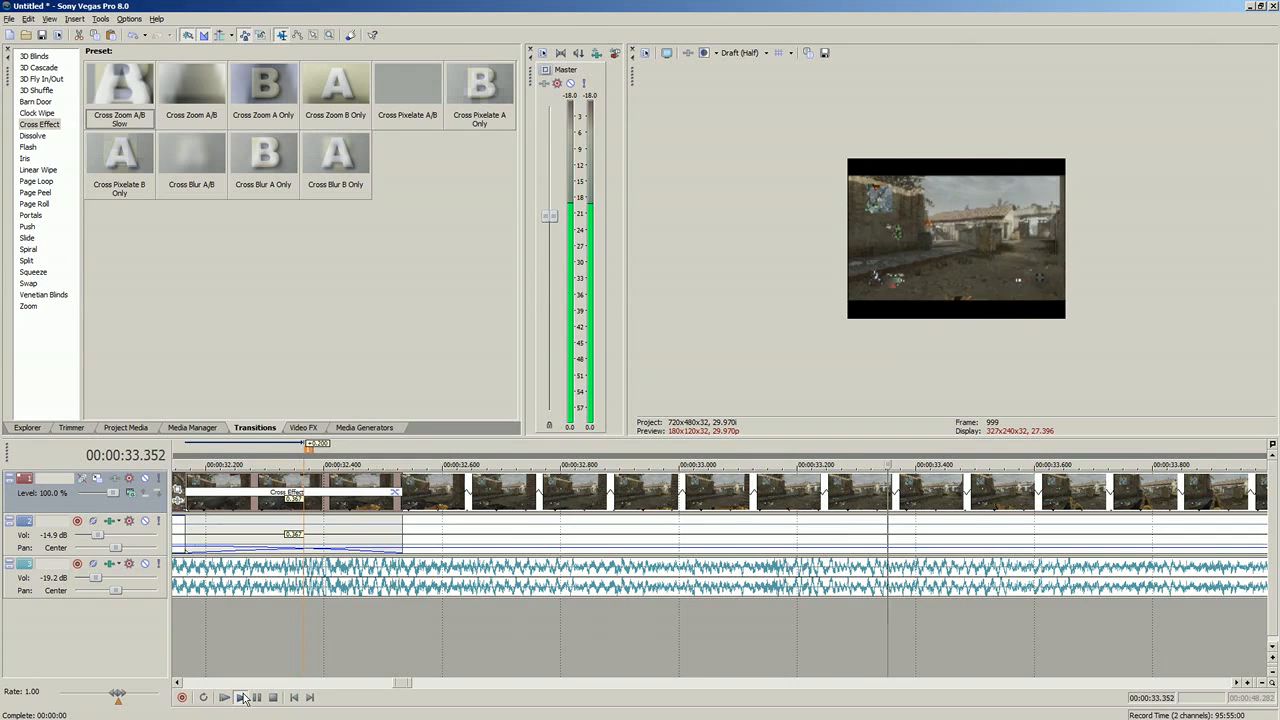
pyautogui.click(242, 698)
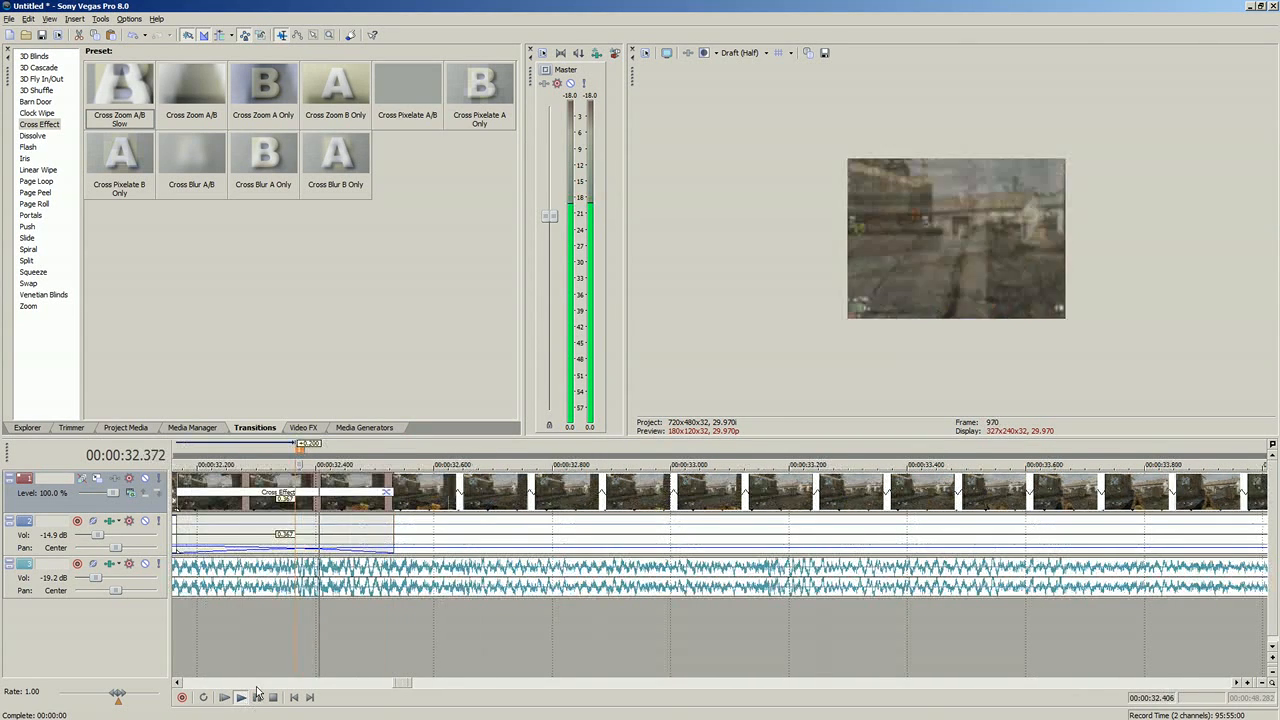
# Step: Trim the edges of both overlapping clips to shorten the Cross Effect crossfade to 0.200 seconds around the first marker
pyautogui.scroll(-3, 434, 566)
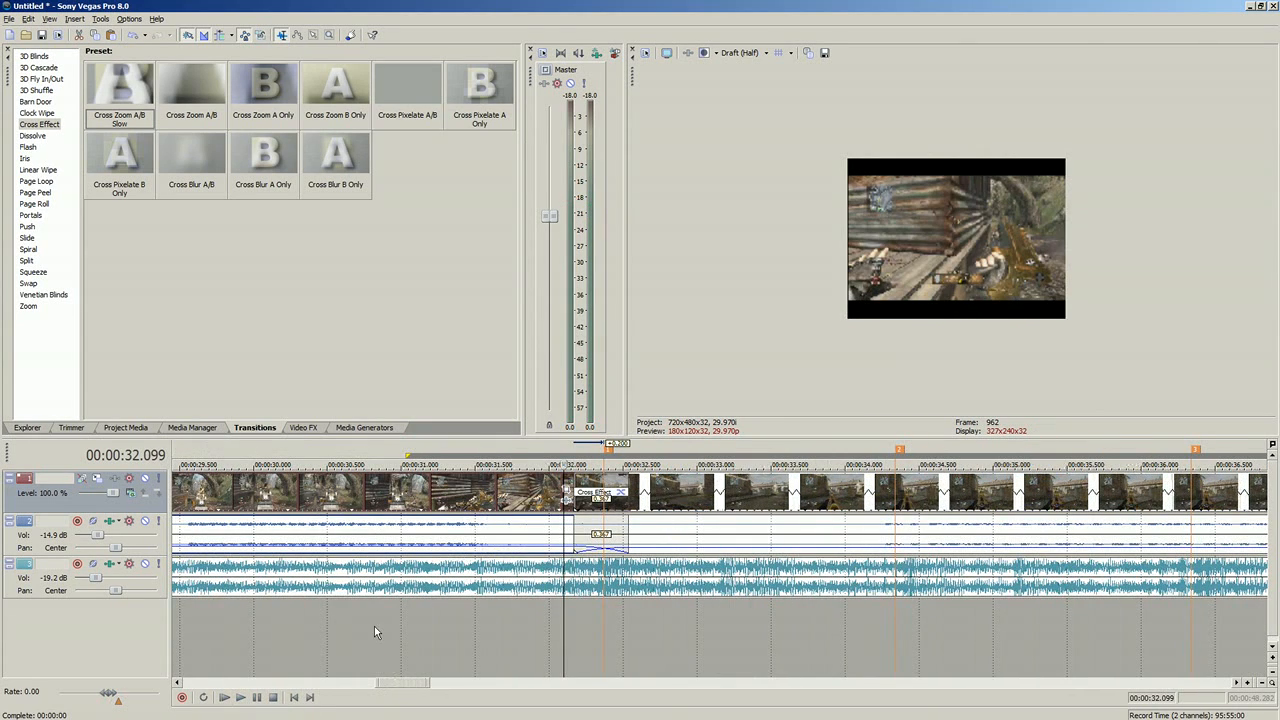
pyautogui.click(605, 545)
pyautogui.scroll(4, 605, 567)
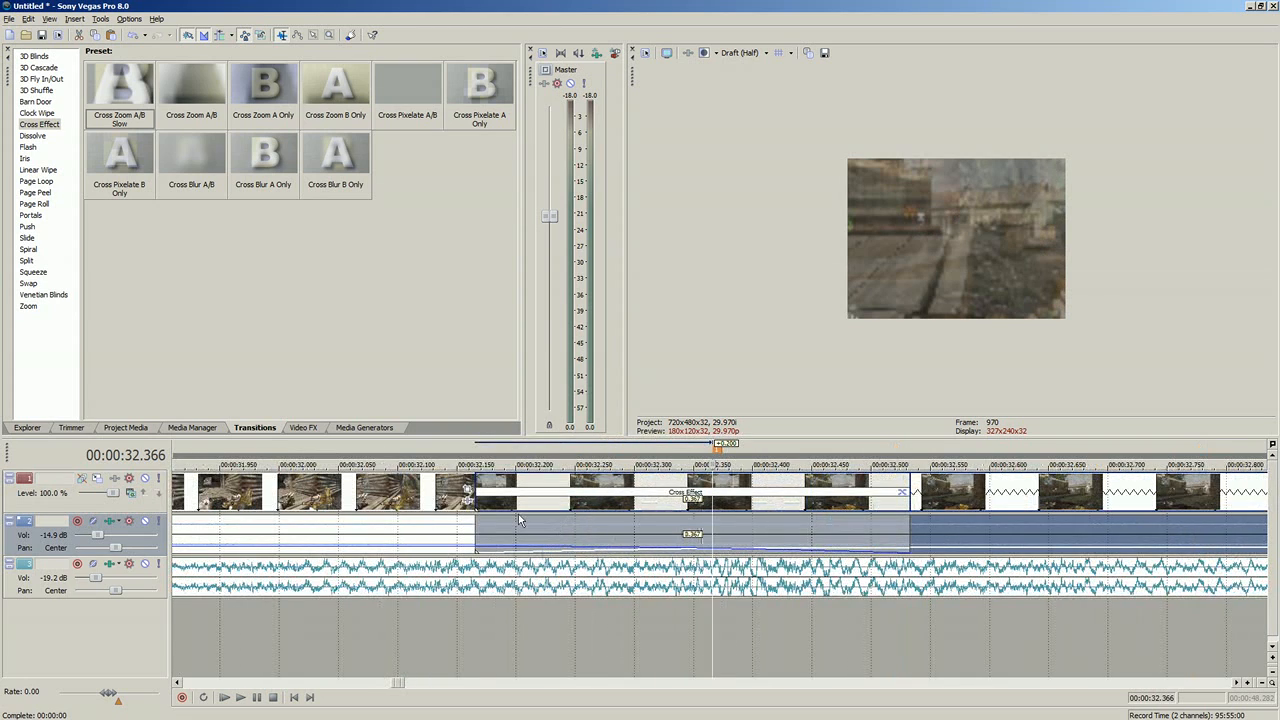
pyautogui.moveTo(478, 521); pyautogui.dragTo(591, 531)
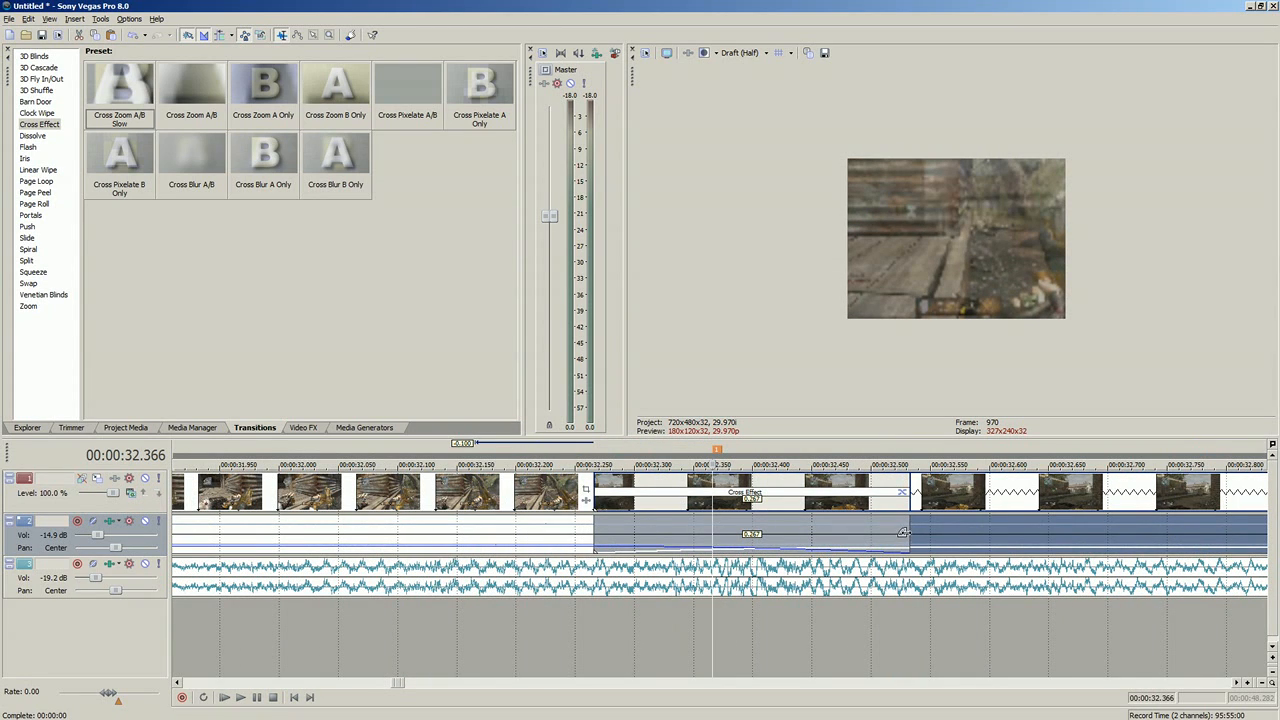
pyautogui.moveTo(903, 533); pyautogui.dragTo(828, 524)
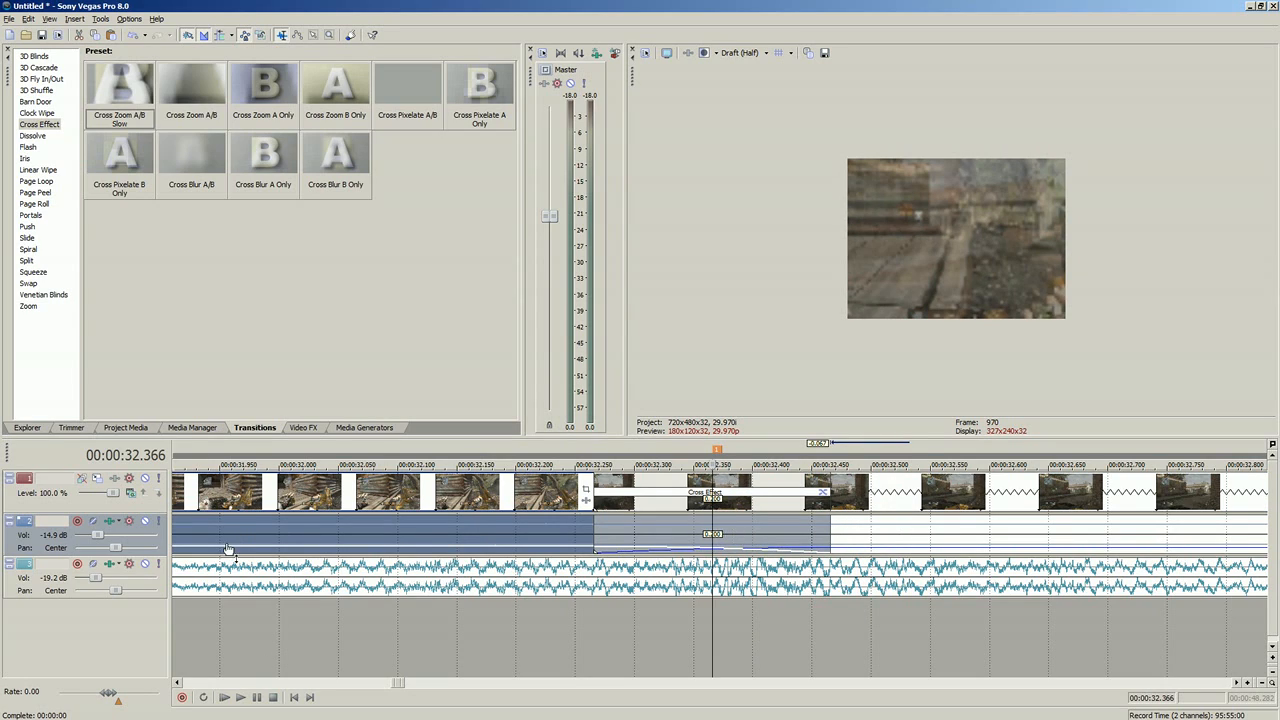
# Step: Play the shortened transition from 00:00:31.965 and stop at the second marker
pyautogui.click(241, 698)
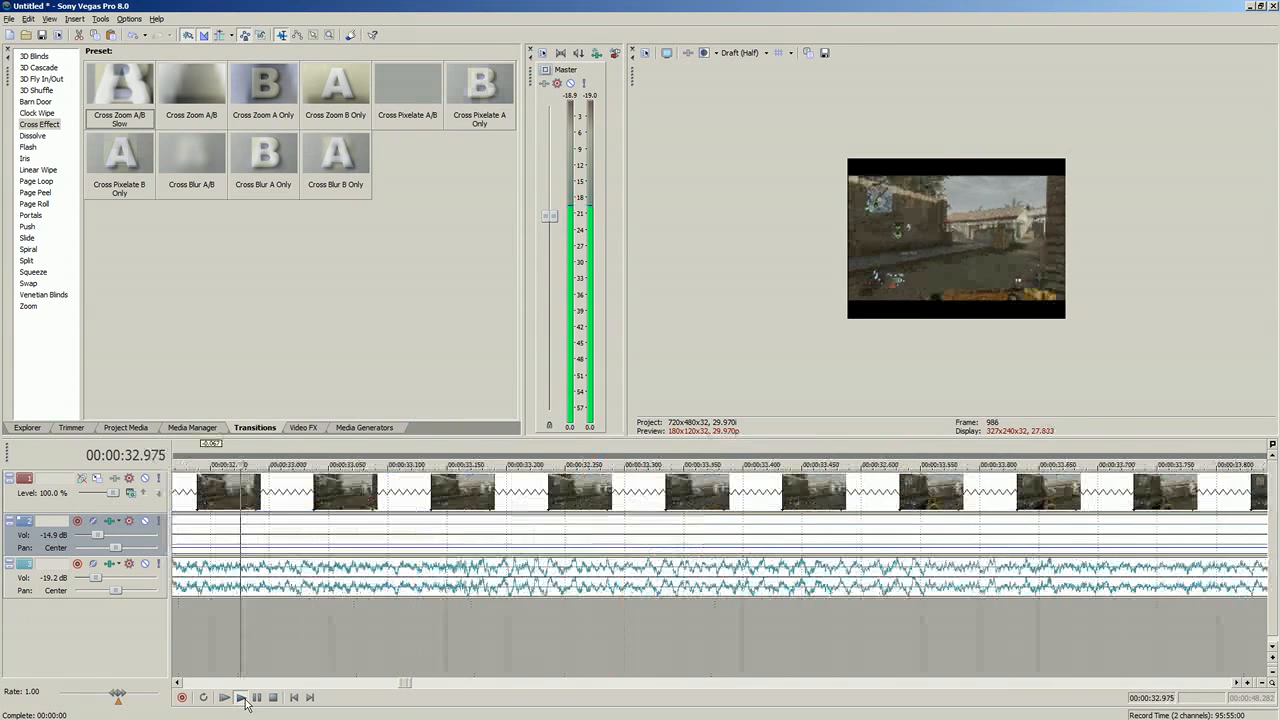
pyautogui.click(245, 699)
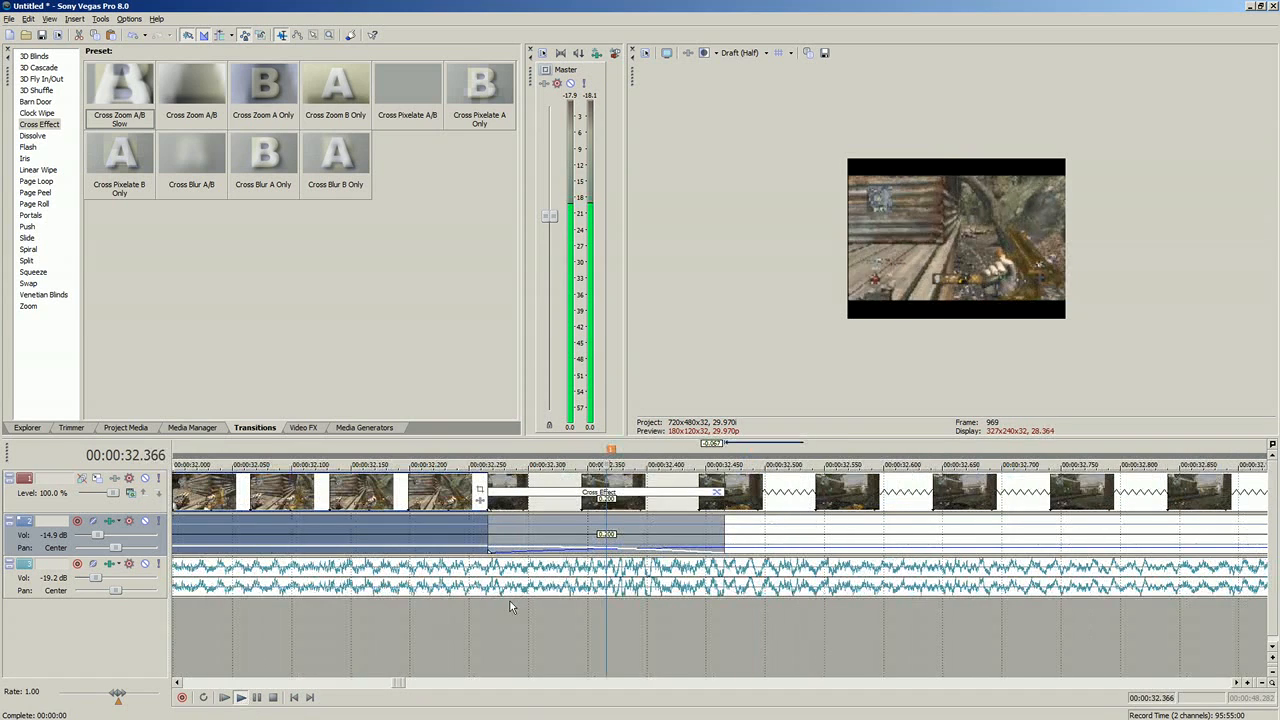
pyautogui.click(260, 698)
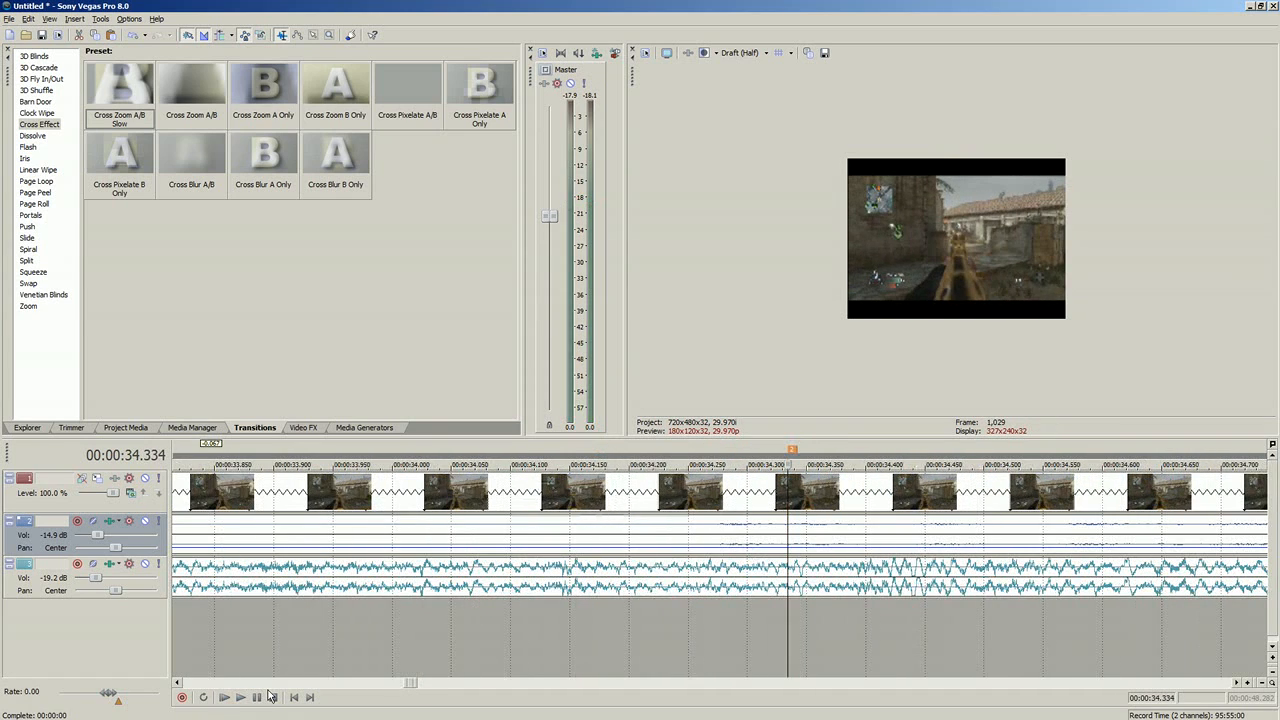
# Step: Shift the clip after the transition slightly earlier against the second marker, giving a 0.267-second crossfade, and check its frame at the fourth marker
pyautogui.scroll(-5, 654, 607)
pyautogui.scroll(-3, 654, 607)
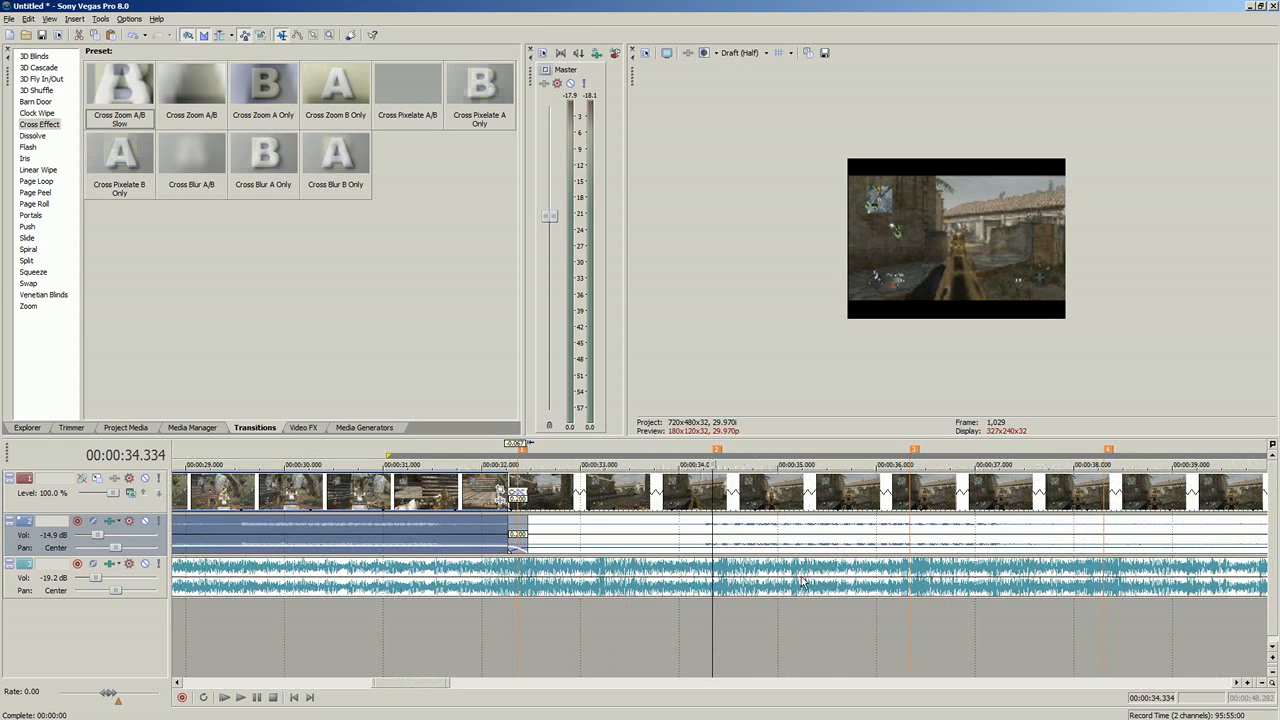
pyautogui.click(903, 525)
pyautogui.click(709, 528)
pyautogui.moveTo(726, 530); pyautogui.dragTo(718, 527)
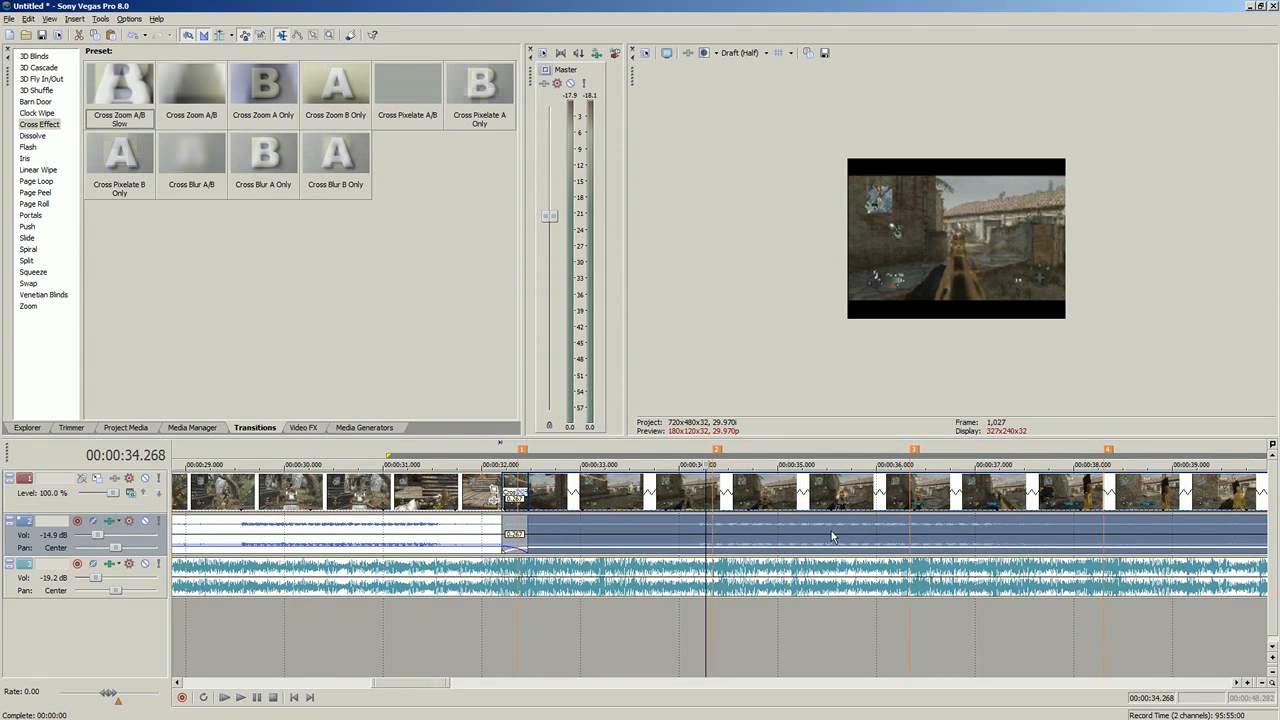
pyautogui.click(1104, 532)
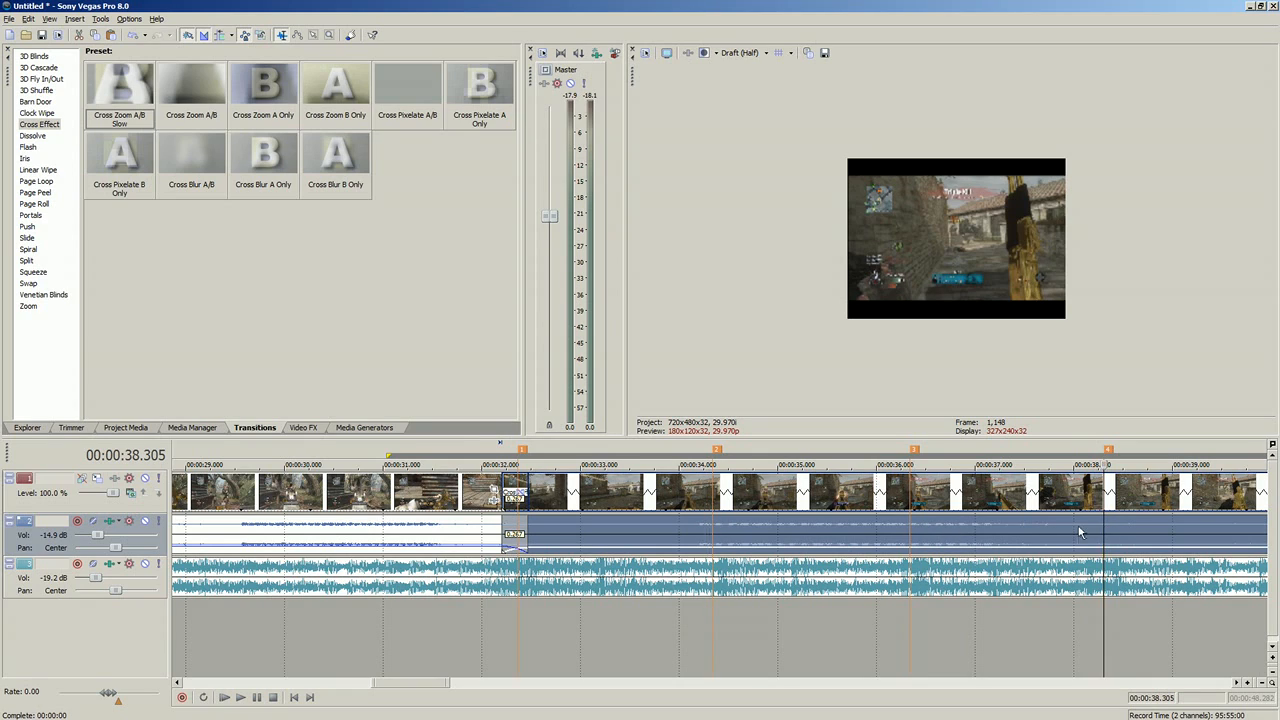
# Step: Examine the presets of the other transition types, including 3D Cascade, Linear Wipe, Page Loop, Page Peel, Page Roll, Slide, Spiral and Swap
pyautogui.click(47, 91)
pyautogui.click(53, 69)
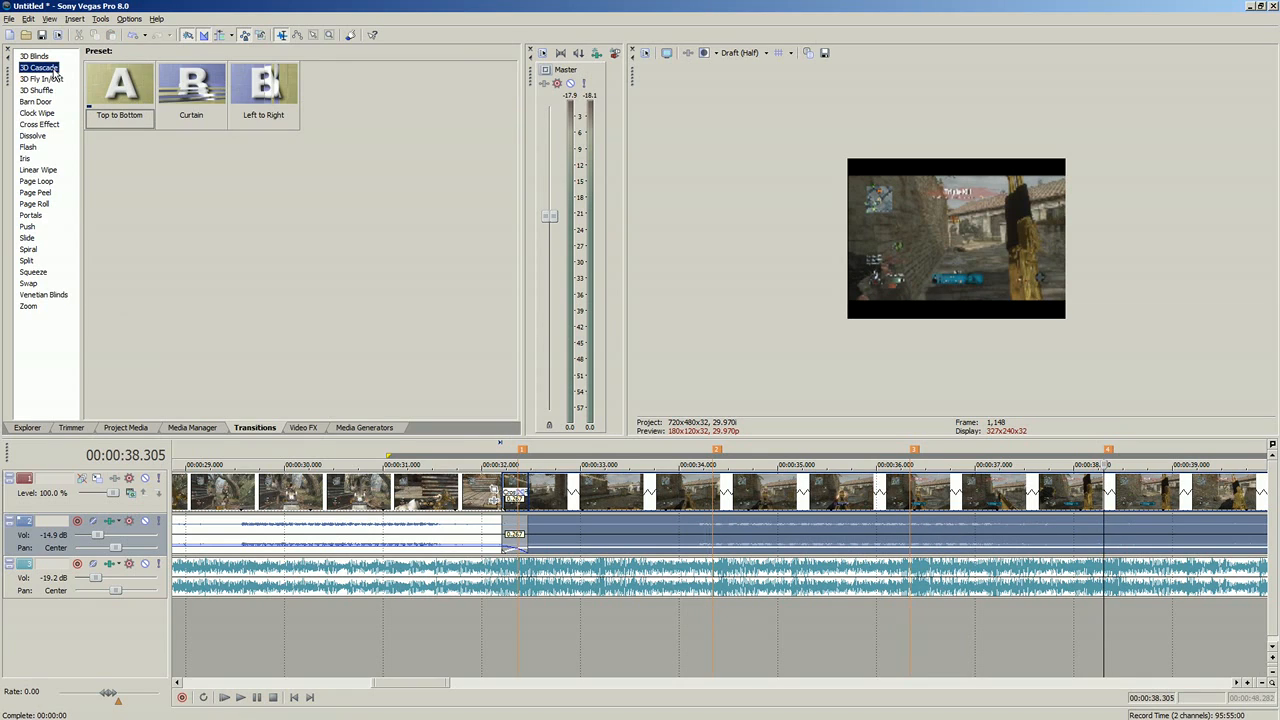
pyautogui.click(58, 172)
pyautogui.click(38, 182)
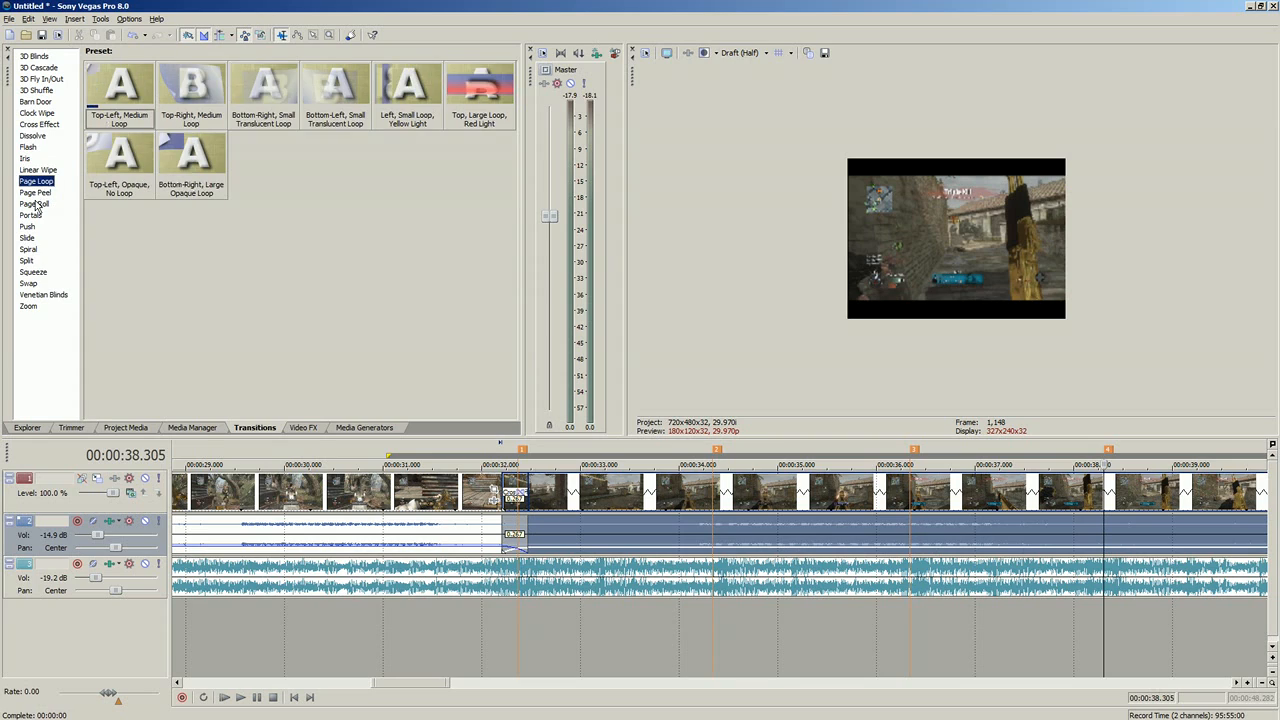
pyautogui.click(33, 204)
pyautogui.click(27, 238)
pyautogui.click(27, 260)
pyautogui.click(32, 272)
pyautogui.click(30, 294)
pyautogui.click(28, 283)
pyautogui.click(30, 272)
pyautogui.click(27, 261)
pyautogui.click(28, 250)
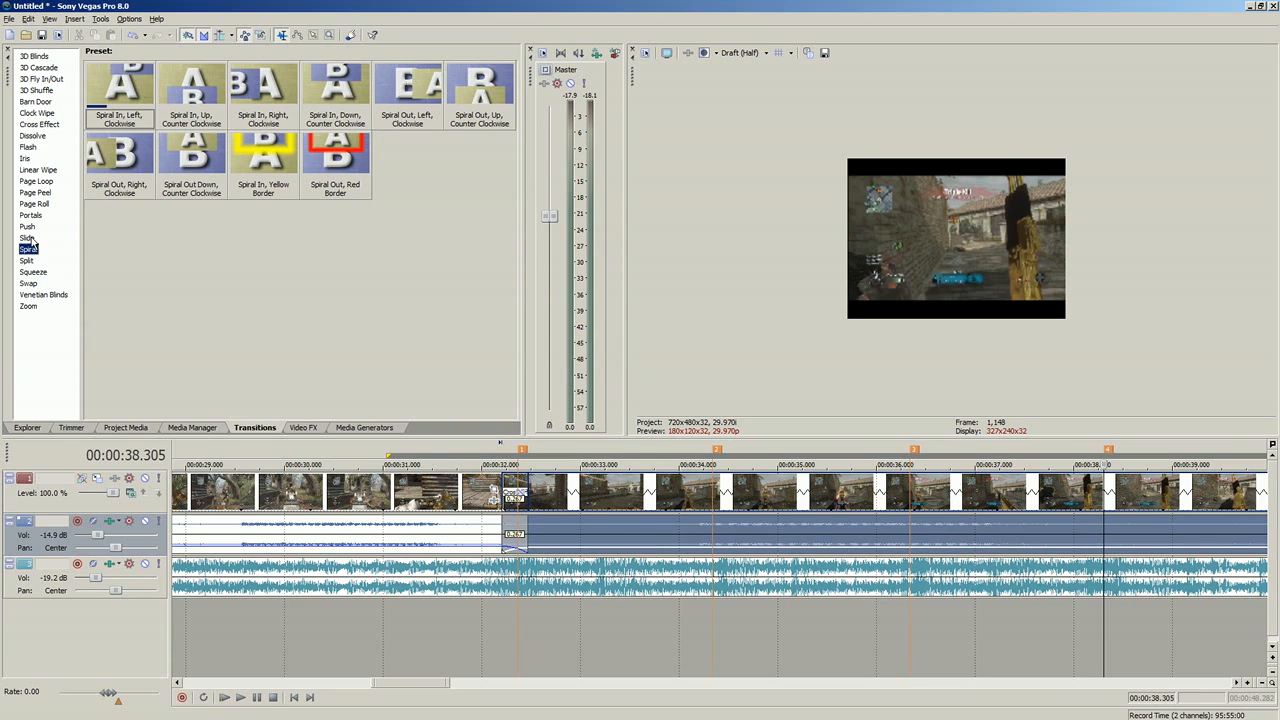
pyautogui.click(30, 237)
pyautogui.click(34, 202)
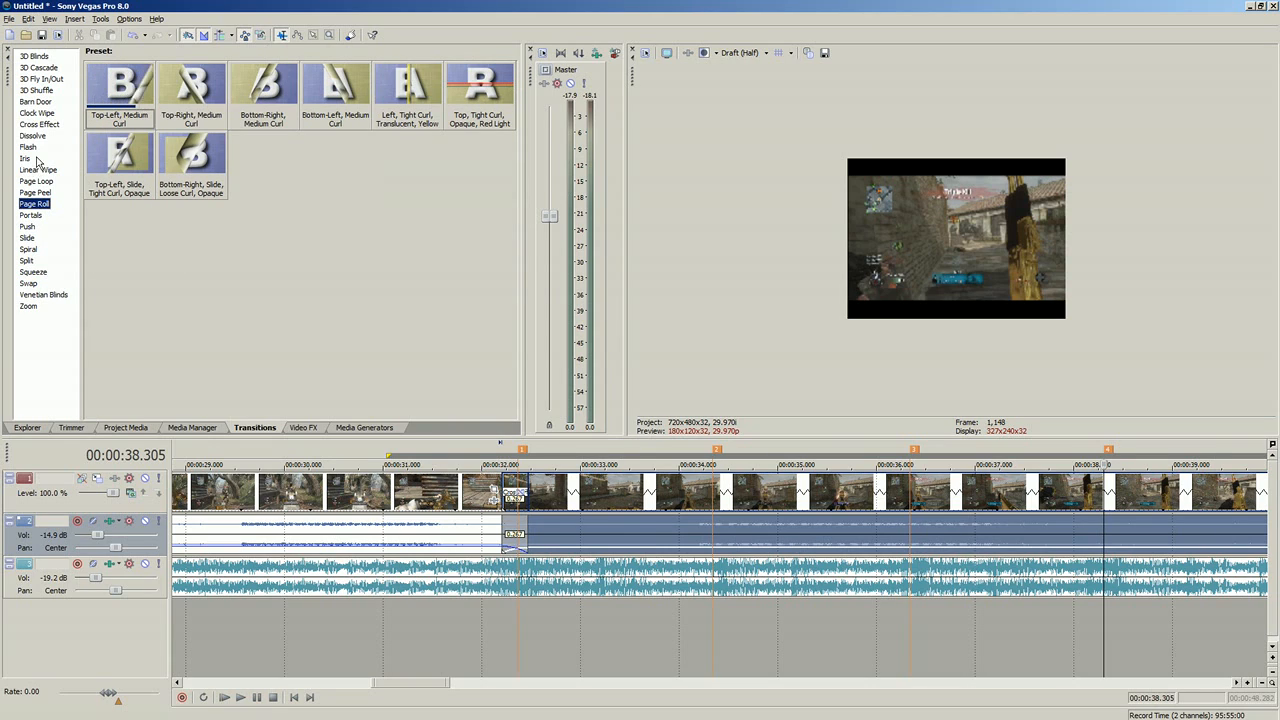
pyautogui.click(35, 192)
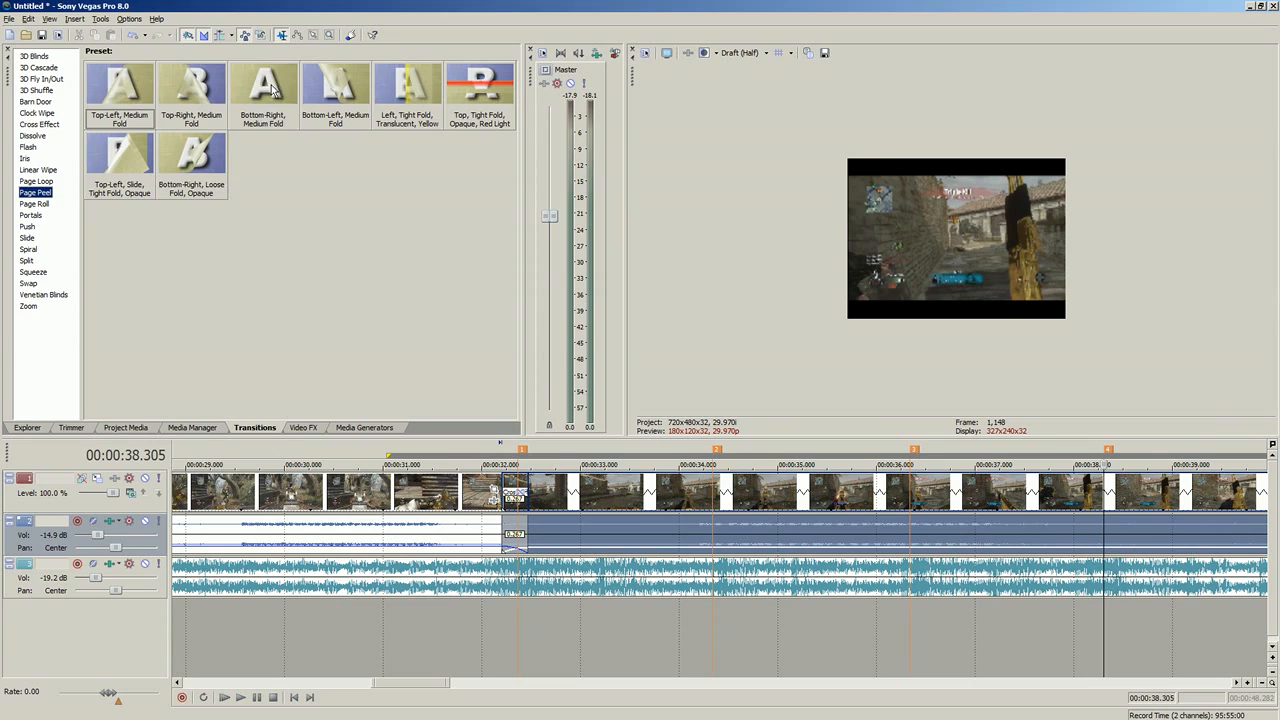
pyautogui.click(53, 182)
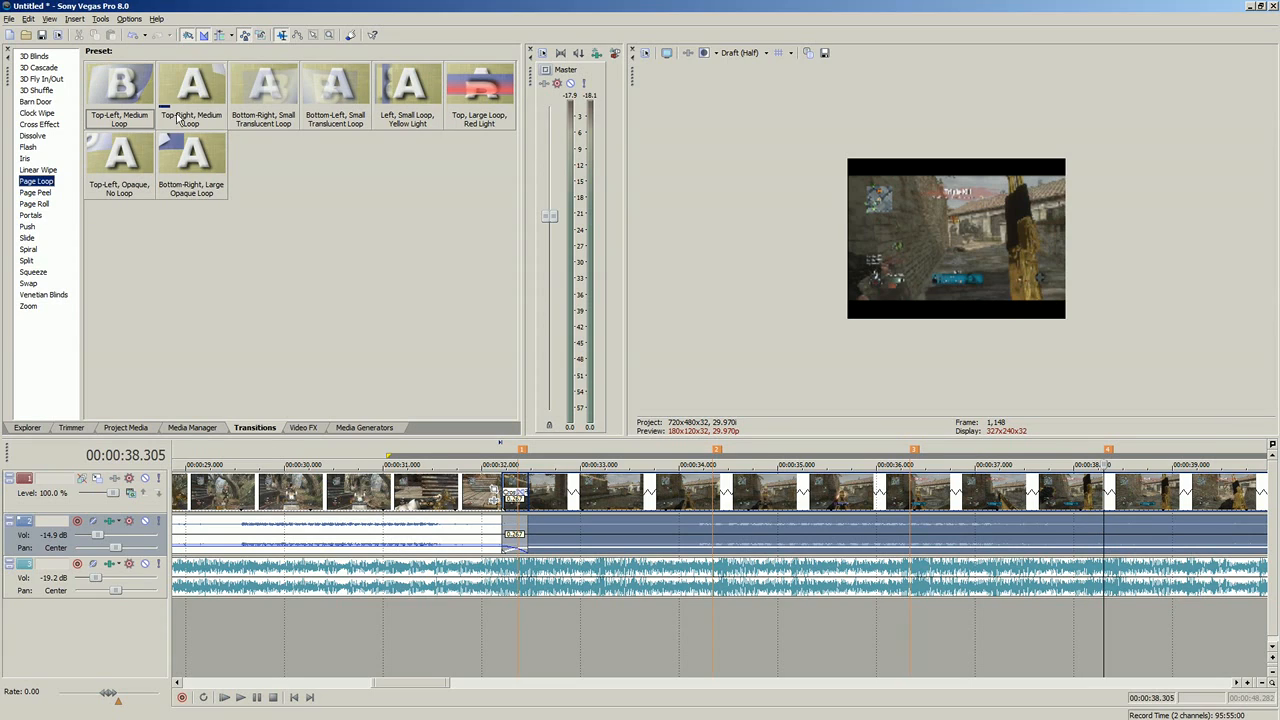
pyautogui.click(35, 171)
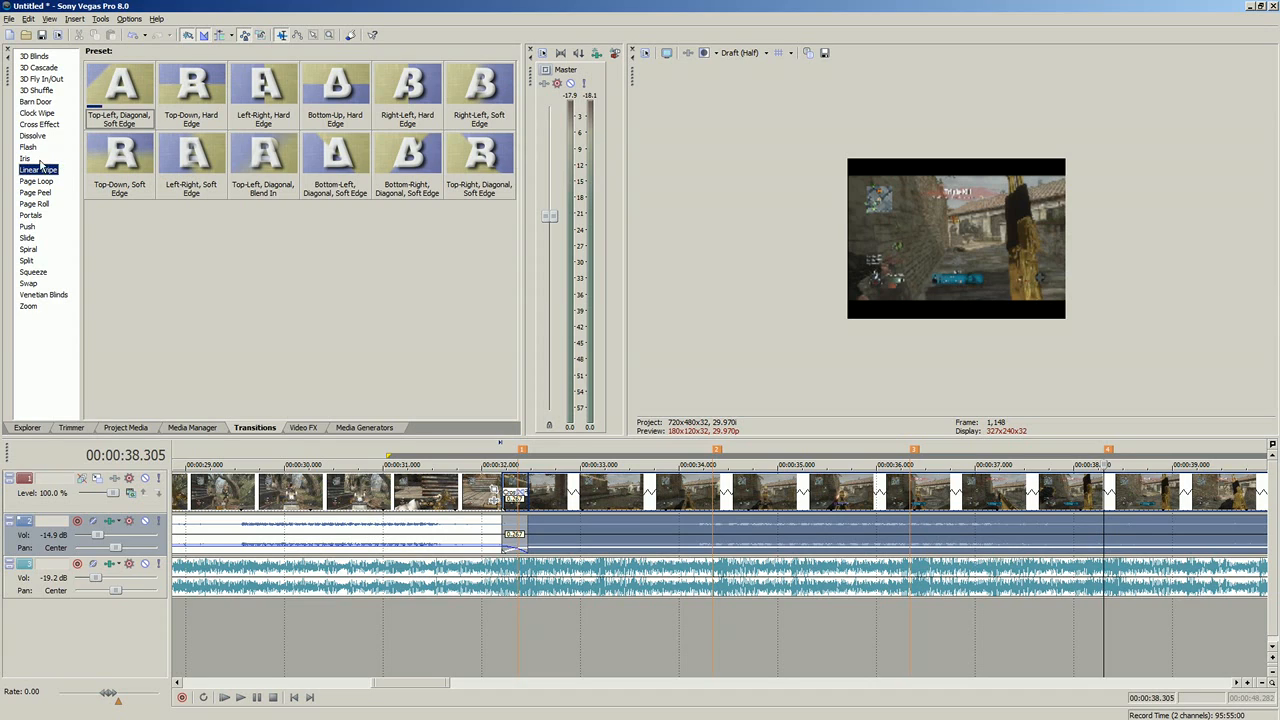
pyautogui.click(28, 249)
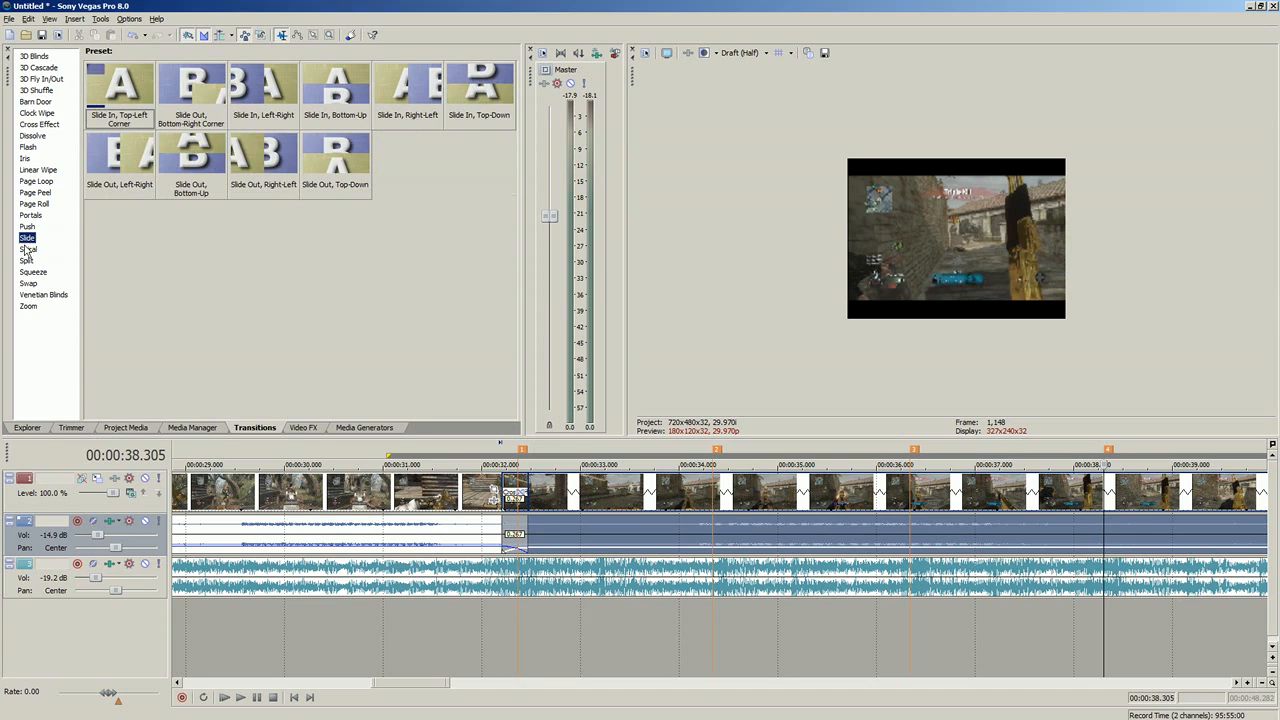
pyautogui.click(29, 273)
pyautogui.click(28, 284)
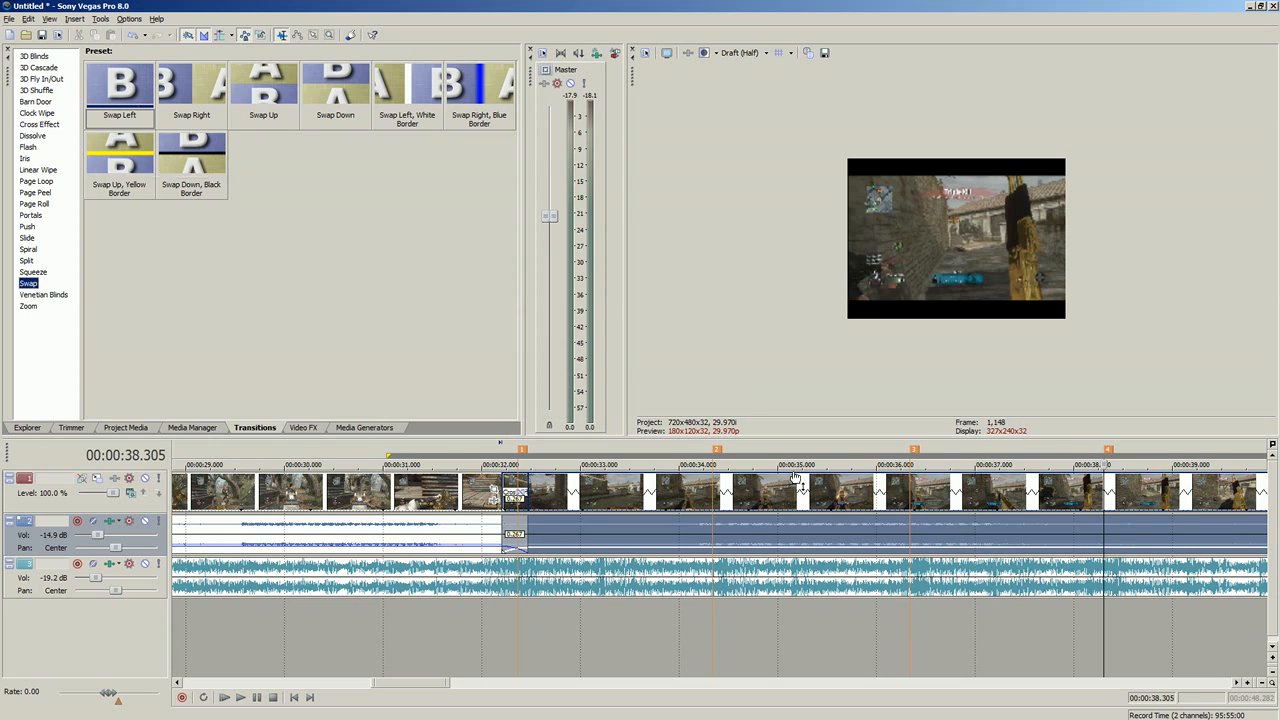
# Step: Move the separate last clip about 13.6 seconds later on the timeline, well past the end of the music
pyautogui.click(634, 538)
pyautogui.scroll(-10, 925, 503)
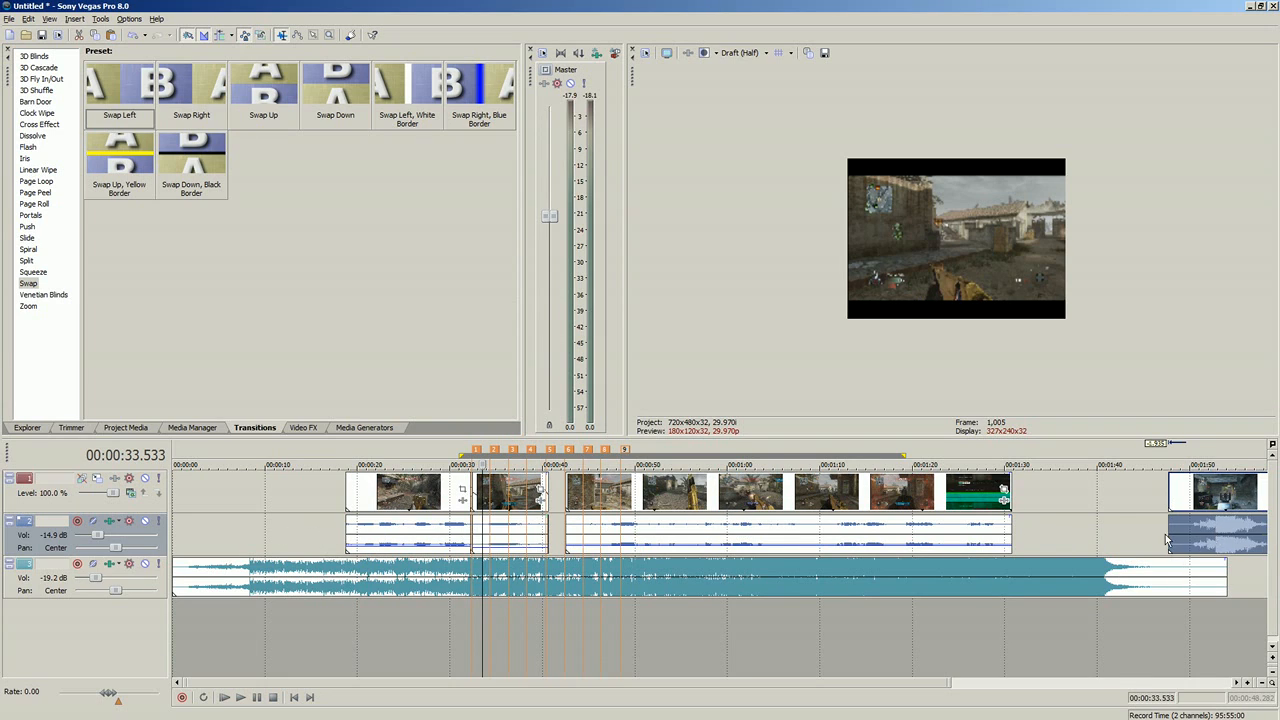
pyautogui.click(1120, 540)
pyautogui.scroll(-2, 1150, 548)
pyautogui.moveTo(977, 537); pyautogui.dragTo(1033, 540)
pyautogui.click(1060, 549)
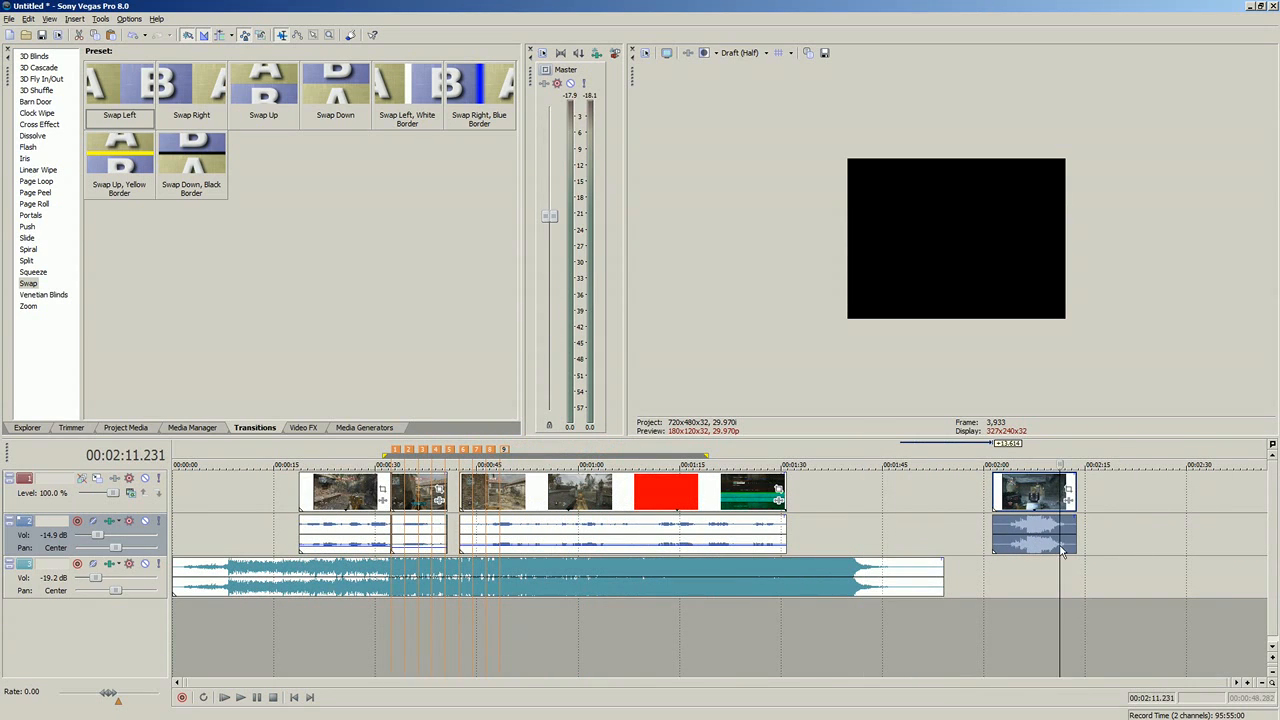
# Step: Play the moved last clip from 00:02:05.459 to review its action
pyautogui.click(1030, 549)
pyautogui.scroll(7, 926, 556)
pyautogui.click(580, 556)
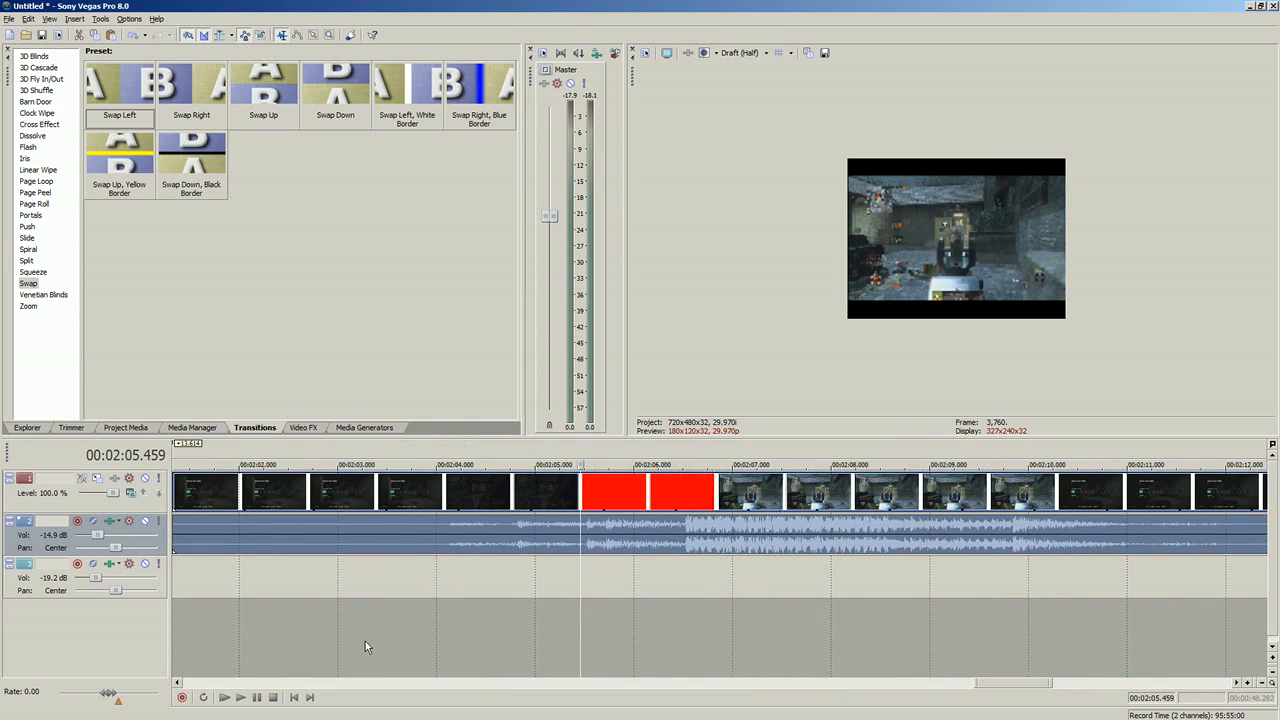
pyautogui.click(241, 698)
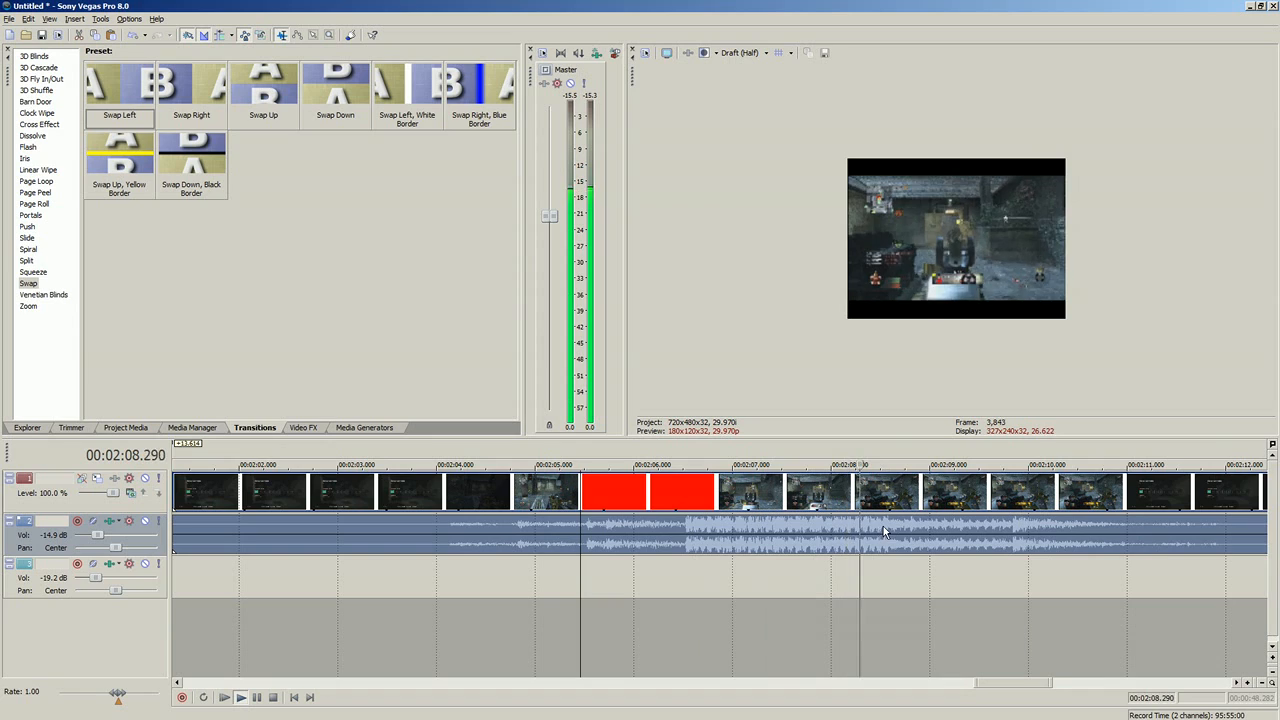
pyautogui.click(274, 698)
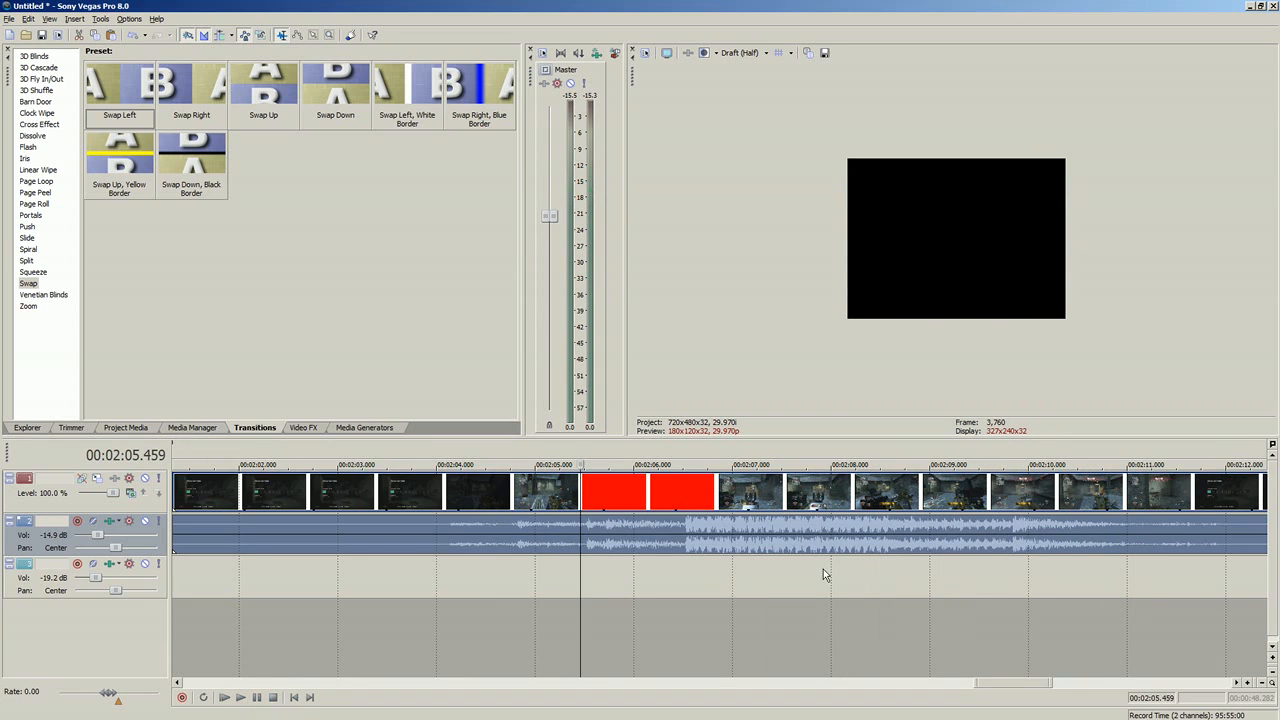
pyautogui.click(241, 698)
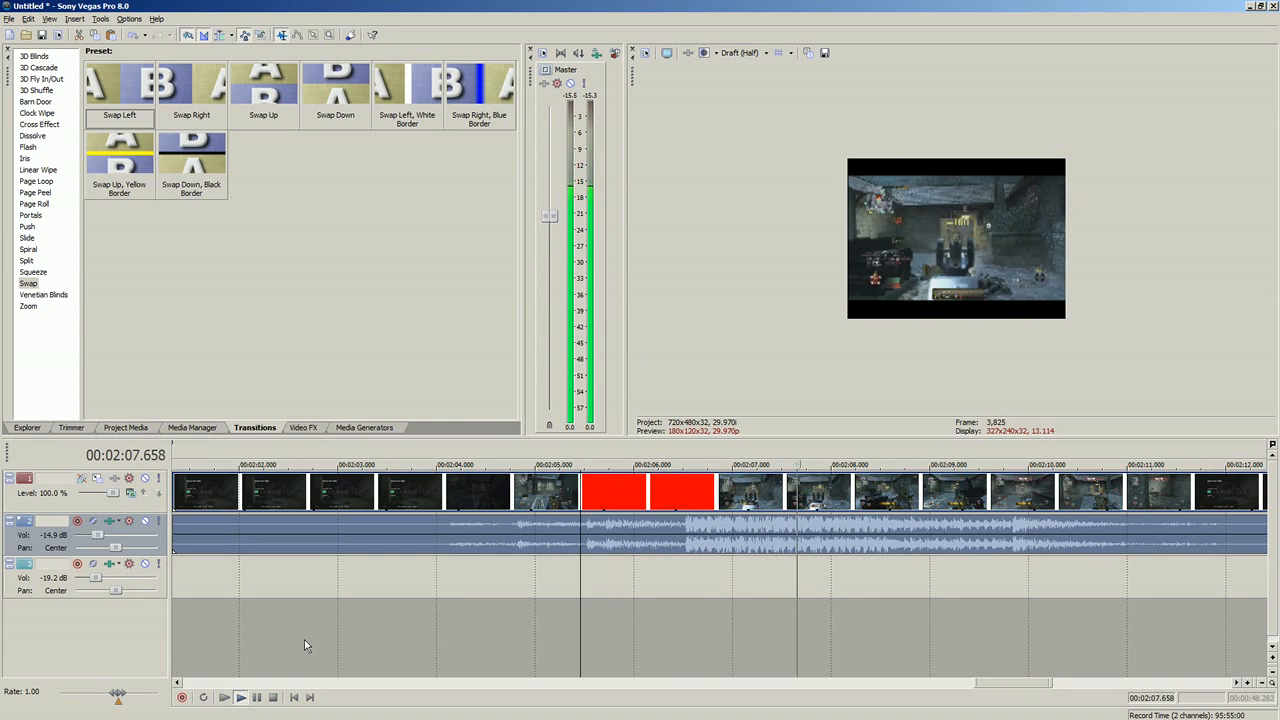
# Step: Add two markers during playback of the last clip, at about 00:02:08.9 and 00:02:10.0, and stop playback
pyautogui.press('m')
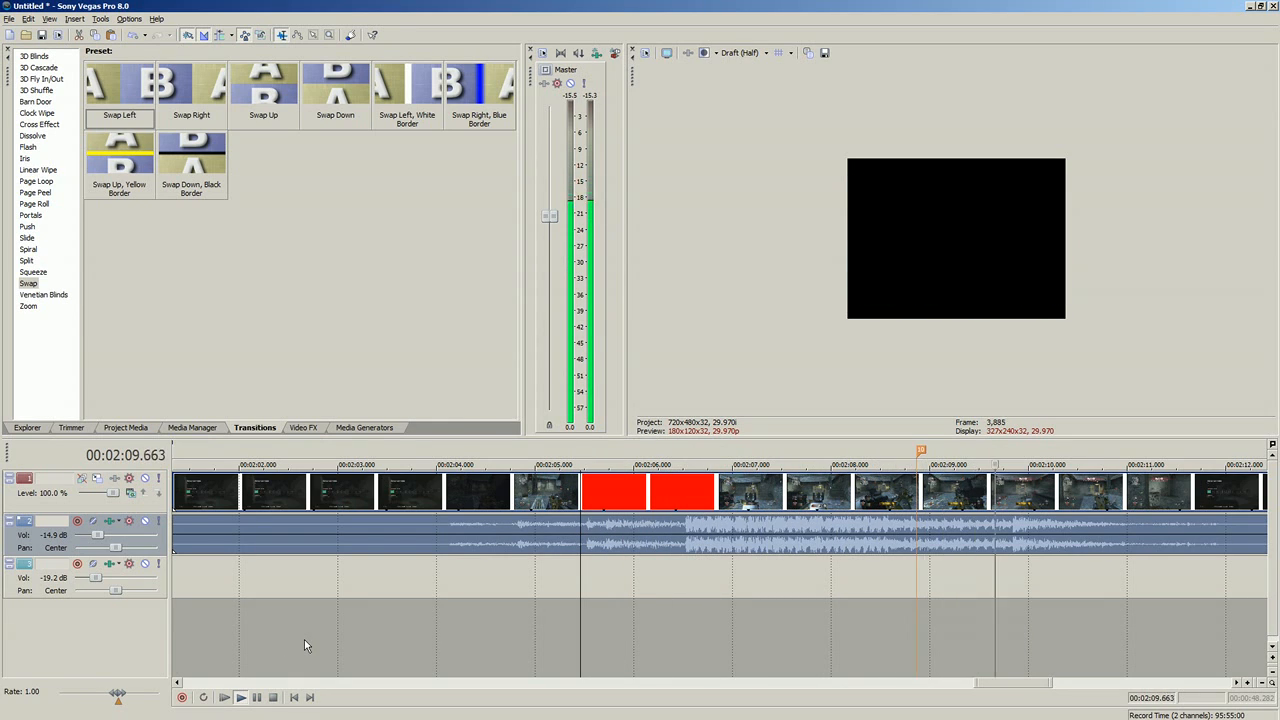
pyautogui.press('m')
pyautogui.click(273, 698)
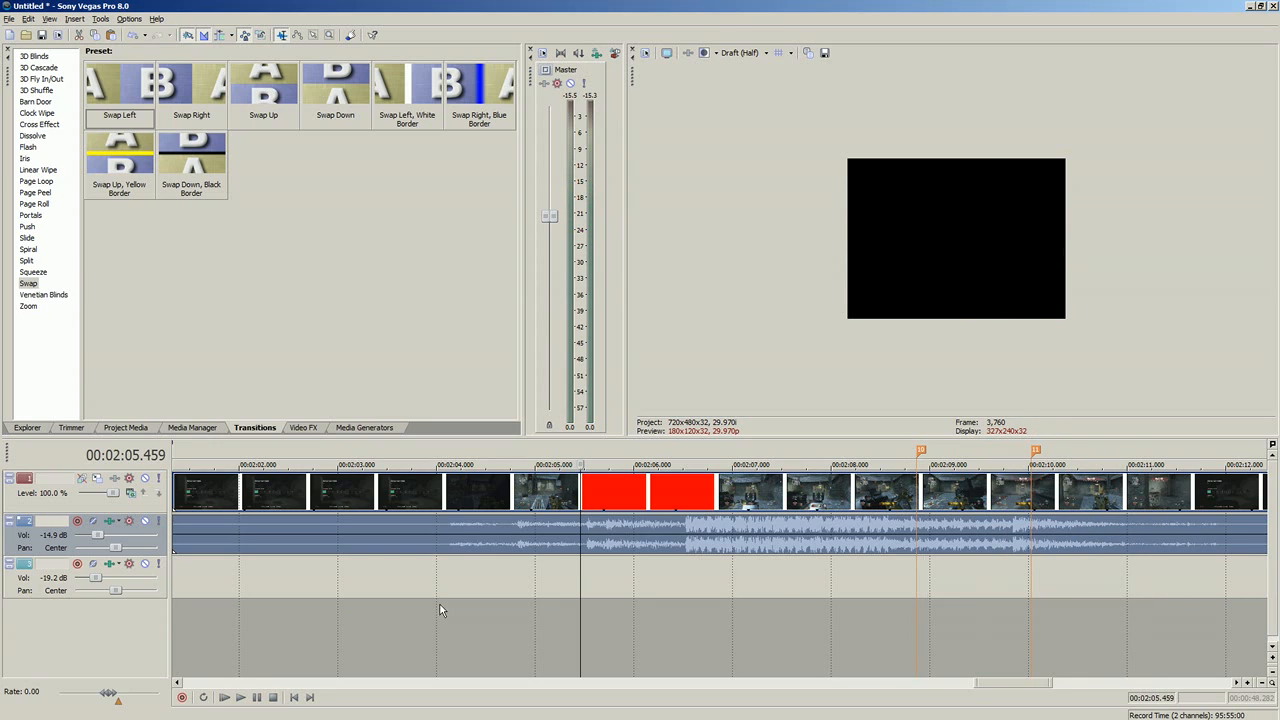
# Step: Split the last clip with its audio at the two newly added markers
pyautogui.click(905, 518)
pyautogui.scroll(3, 780, 515)
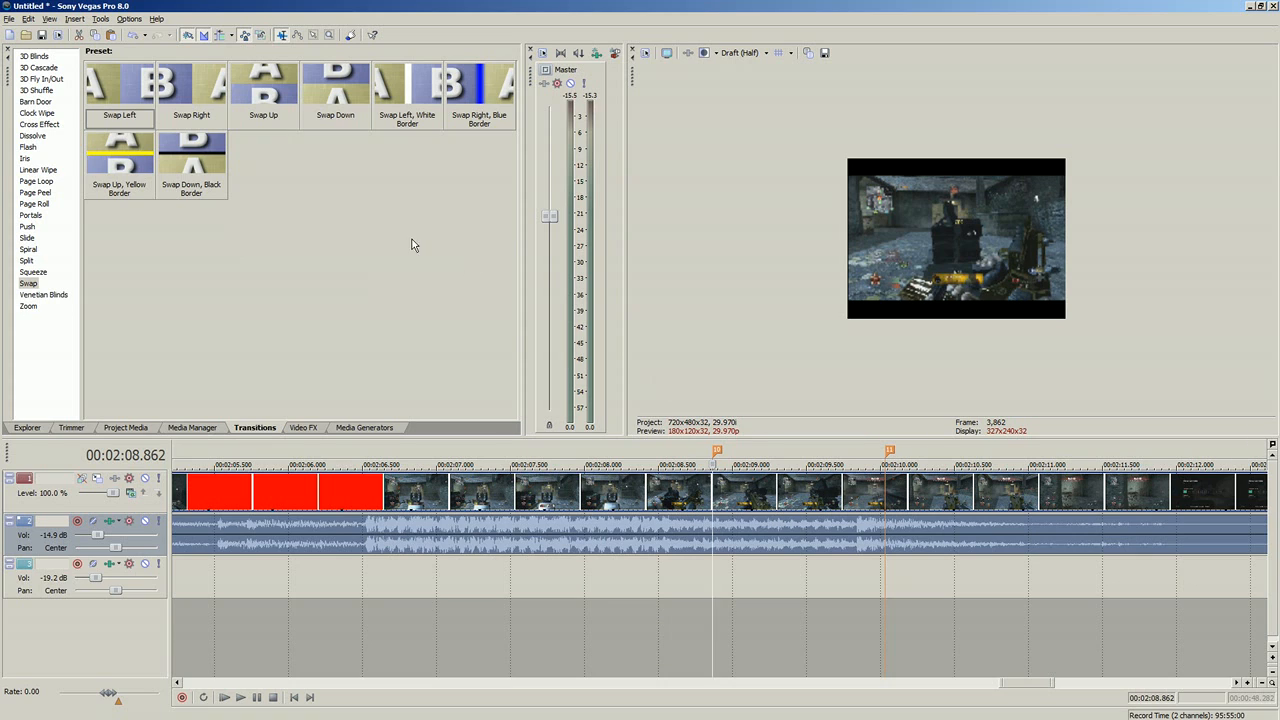
pyautogui.press('s')
pyautogui.click(880, 489)
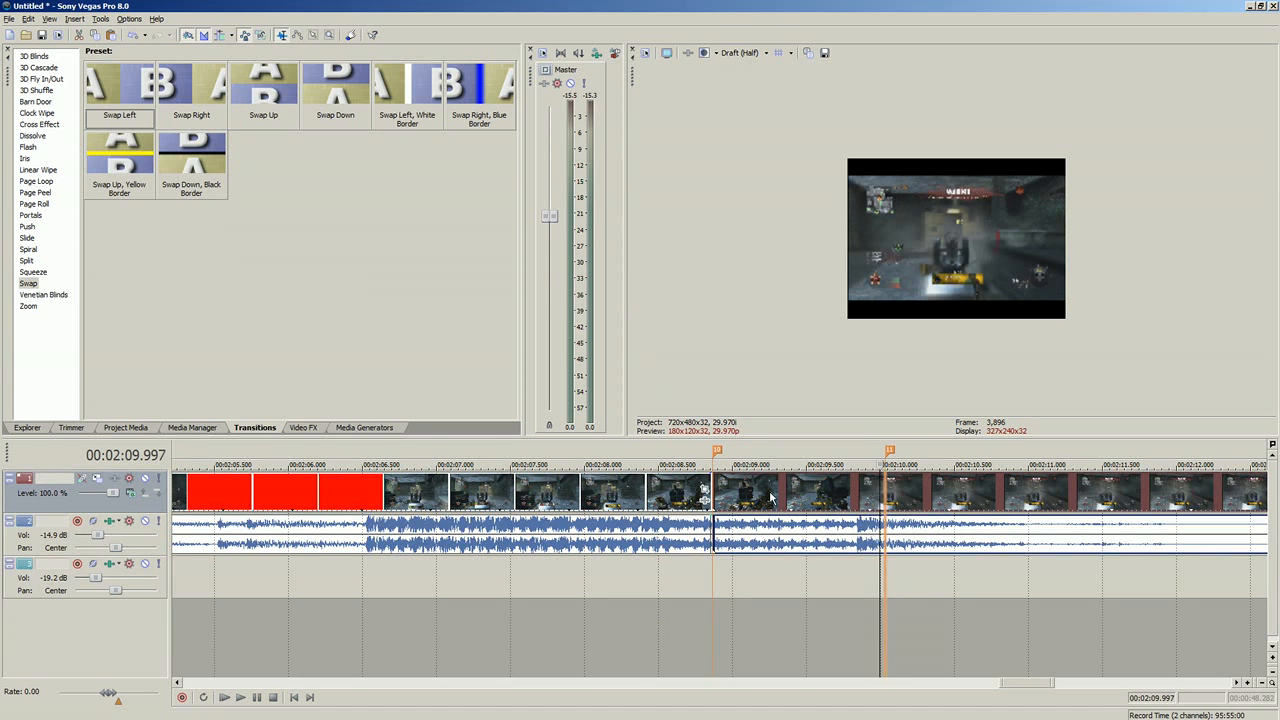
pyautogui.press('Right')
pyautogui.press('s')
pyautogui.click(717, 489)
pyautogui.scroll(2, 736, 483)
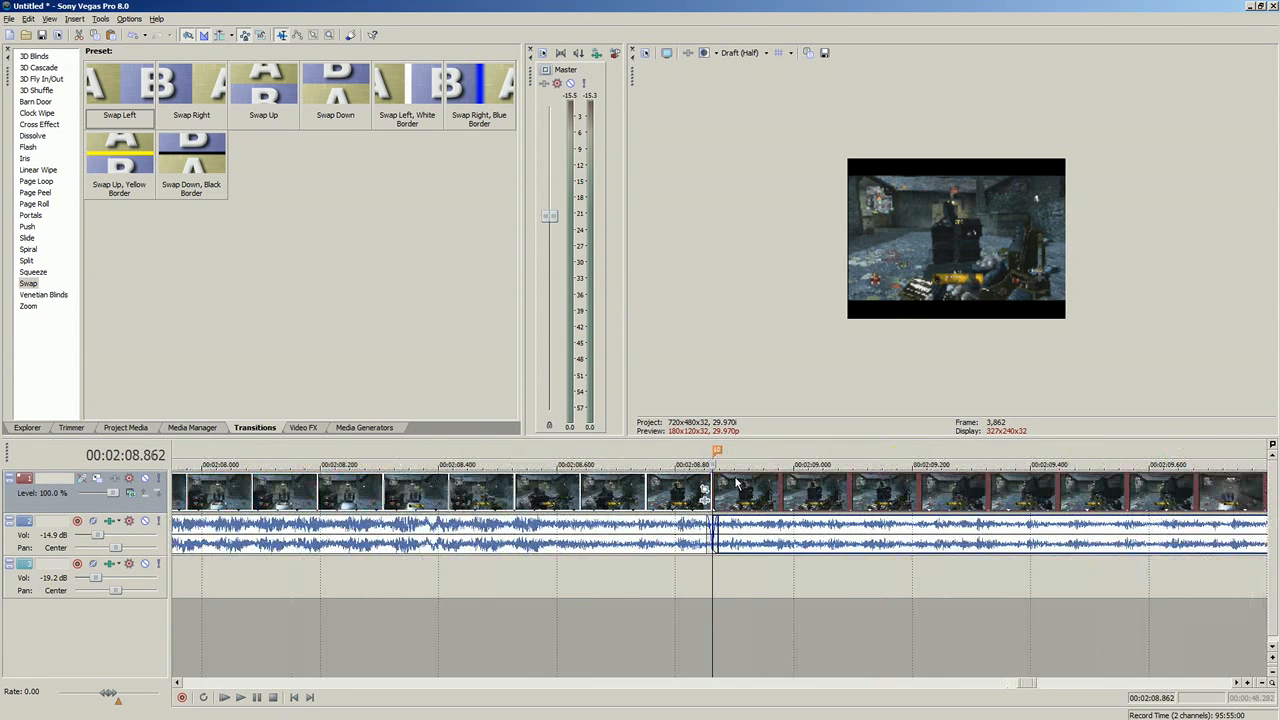
# Step: Overlap the split pieces to make a 0.133-second crossfade centred on each of the two new markers
pyautogui.moveTo(736, 483)
pyautogui.mouseDown()
pyautogui.moveTo(697, 484)
pyautogui.moveTo(751, 490)
pyautogui.mouseUp()
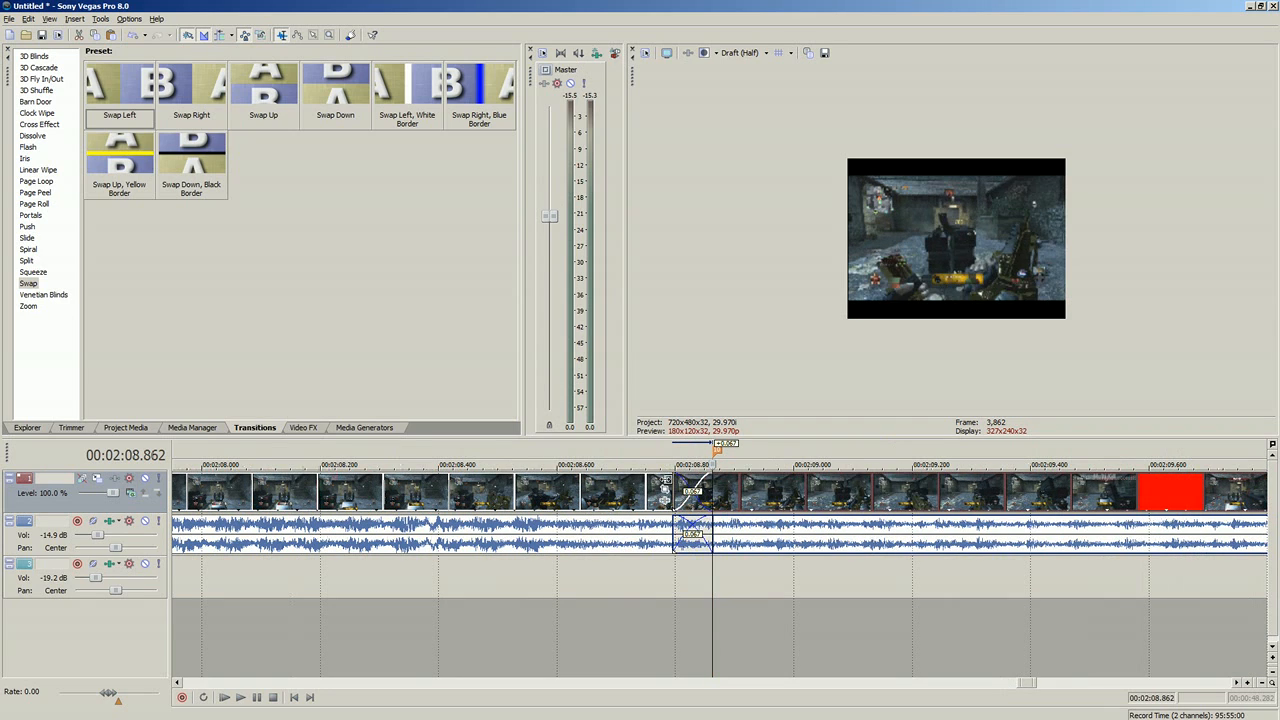
pyautogui.click(929, 496)
pyautogui.scroll(-1, 958, 500)
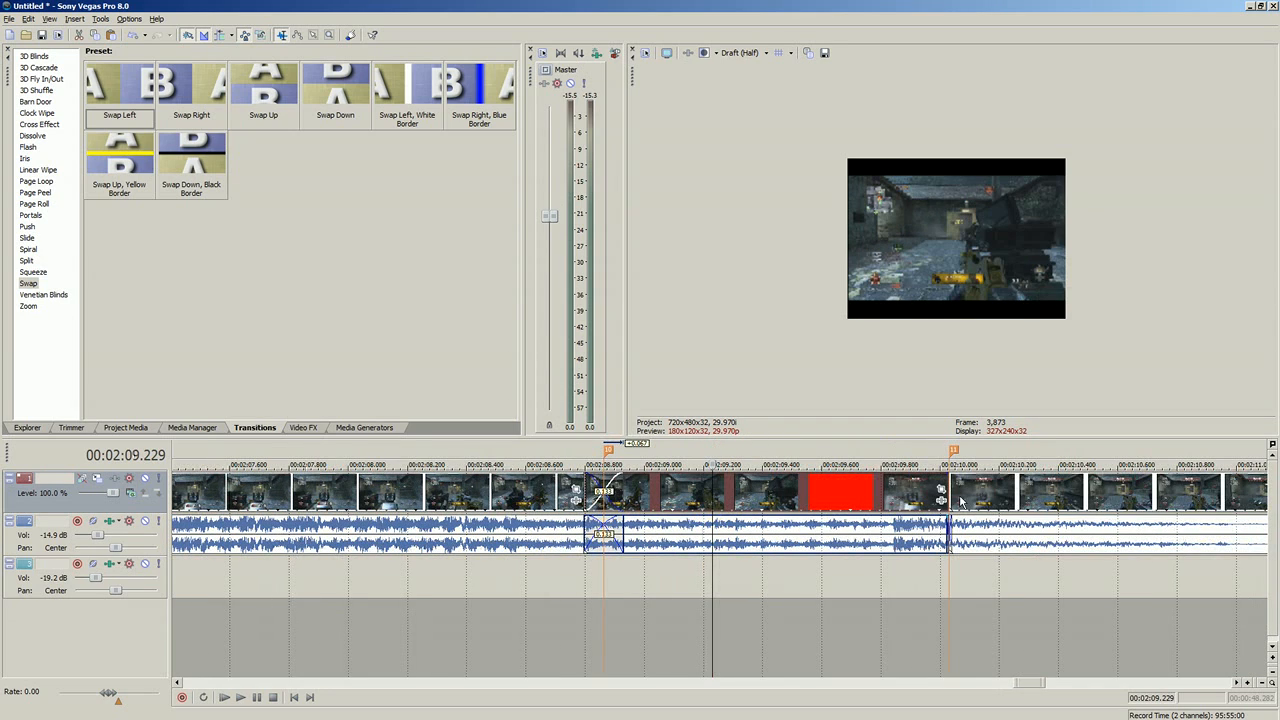
pyautogui.click(958, 500)
pyautogui.scroll(2, 808, 487)
pyautogui.moveTo(715, 489)
pyautogui.mouseDown()
pyautogui.moveTo(704, 489)
pyautogui.moveTo(788, 484)
pyautogui.mouseUp()
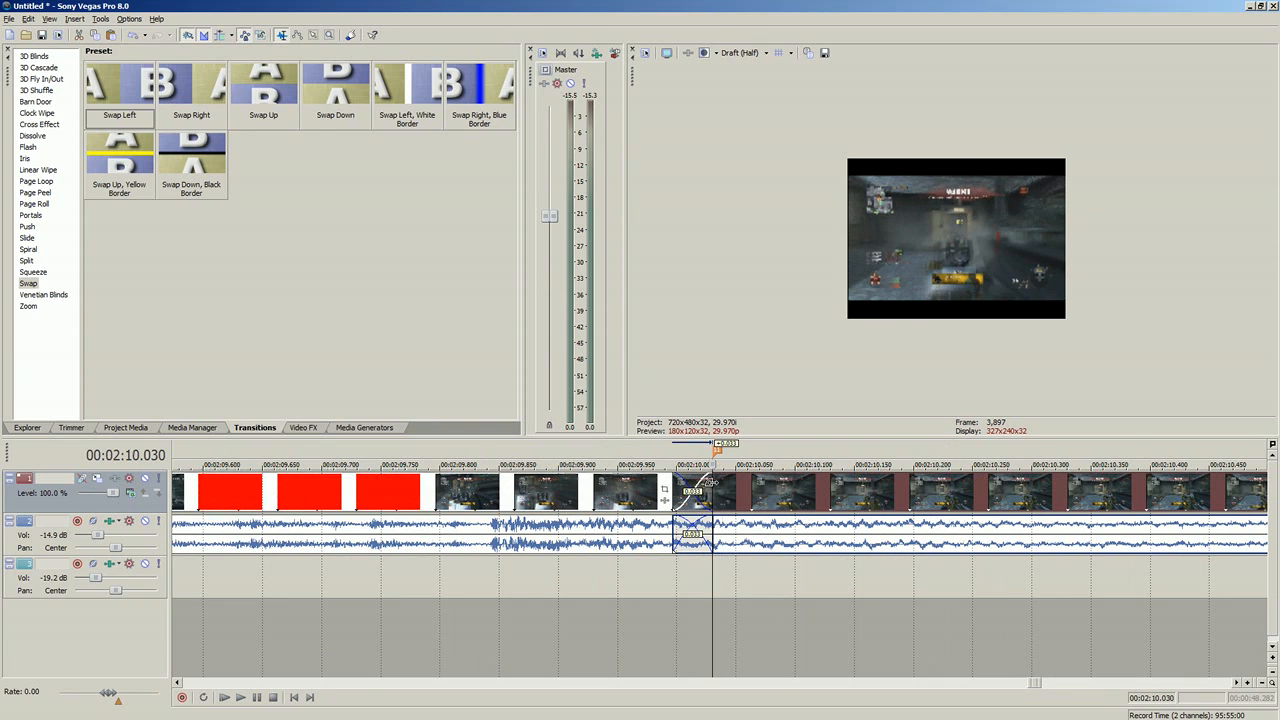
pyautogui.moveTo(674, 484); pyautogui.dragTo(636, 483)
pyautogui.scroll(-3, 636, 483)
pyautogui.click(336, 527)
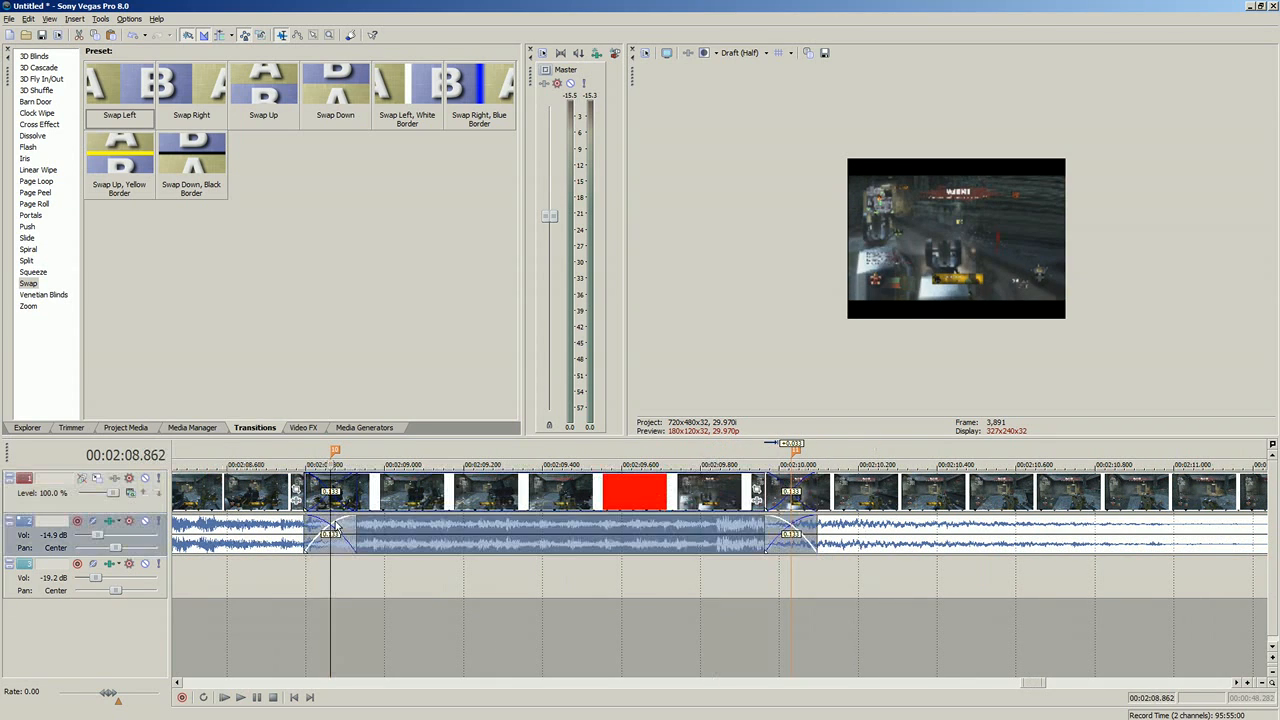
# Step: Apply the Swap Down, Black Border transition to the crossfade at the first new marker, with border size and feather at 0.000
pyautogui.scroll(3, 336, 527)
pyautogui.moveTo(191, 165); pyautogui.dragTo(658, 495)
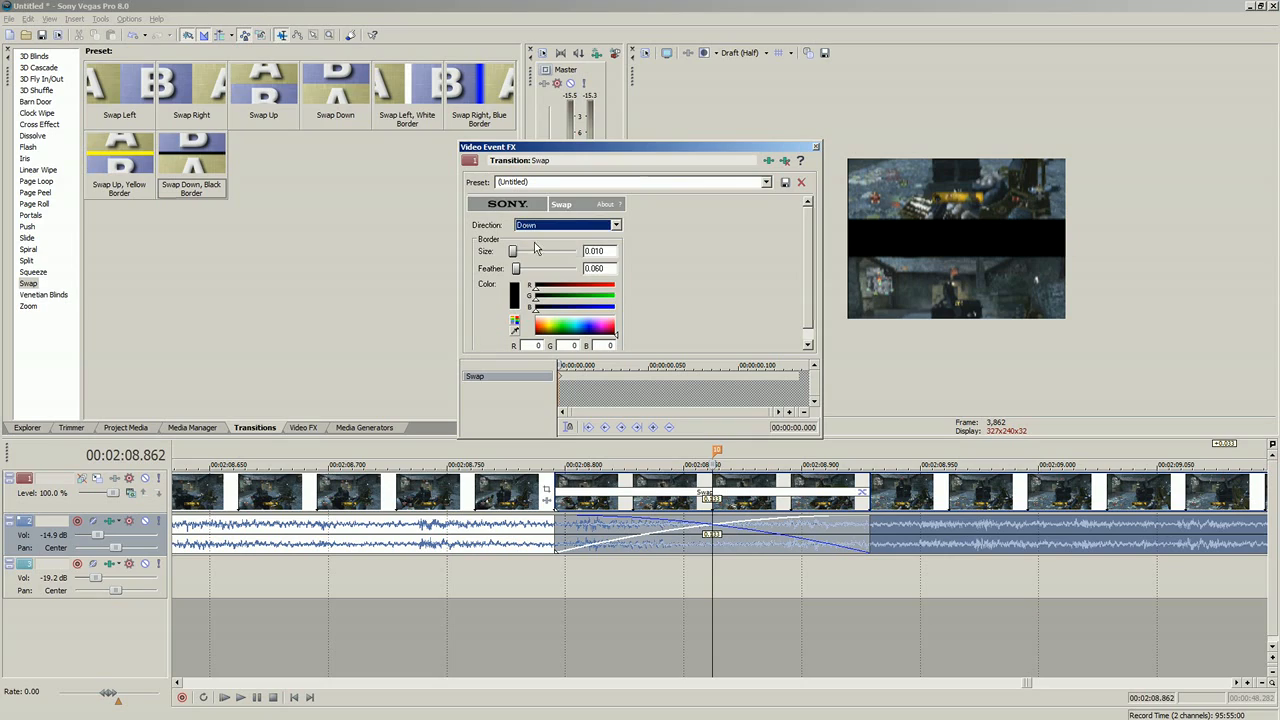
pyautogui.click(550, 231)
pyautogui.click(551, 235)
pyautogui.moveTo(513, 253); pyautogui.dragTo(511, 255)
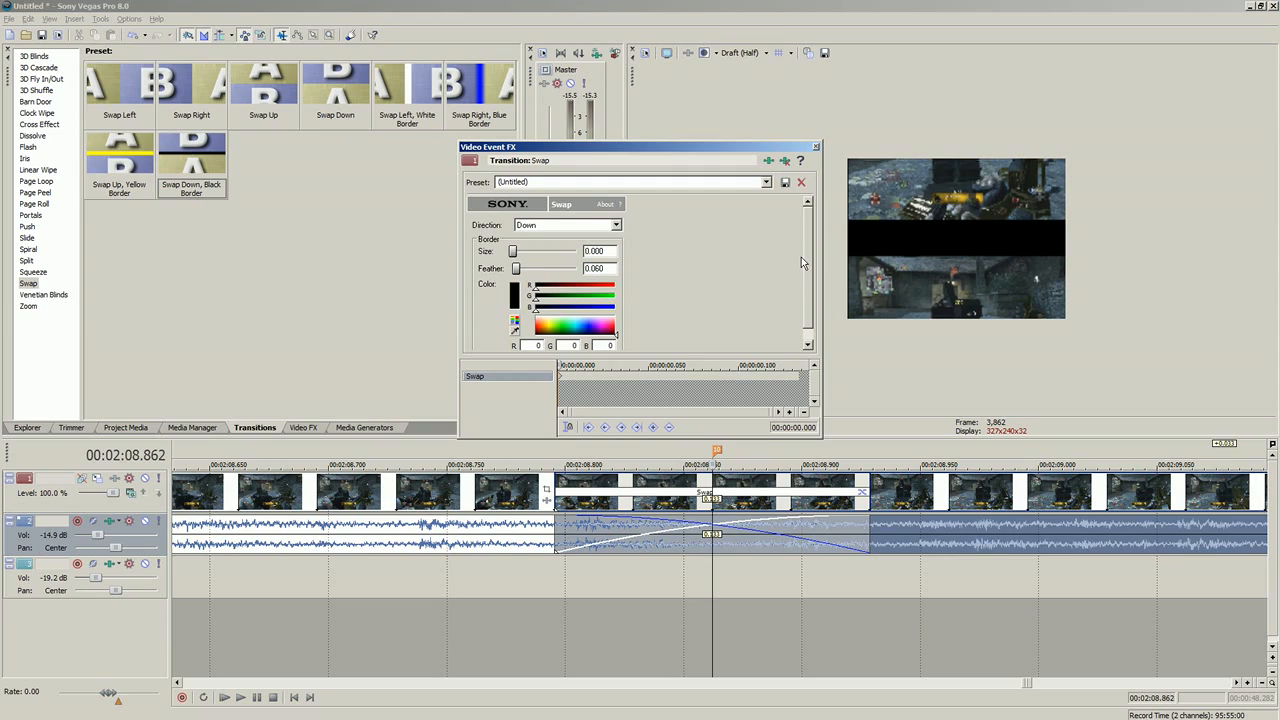
pyautogui.moveTo(801, 257); pyautogui.dragTo(805, 275)
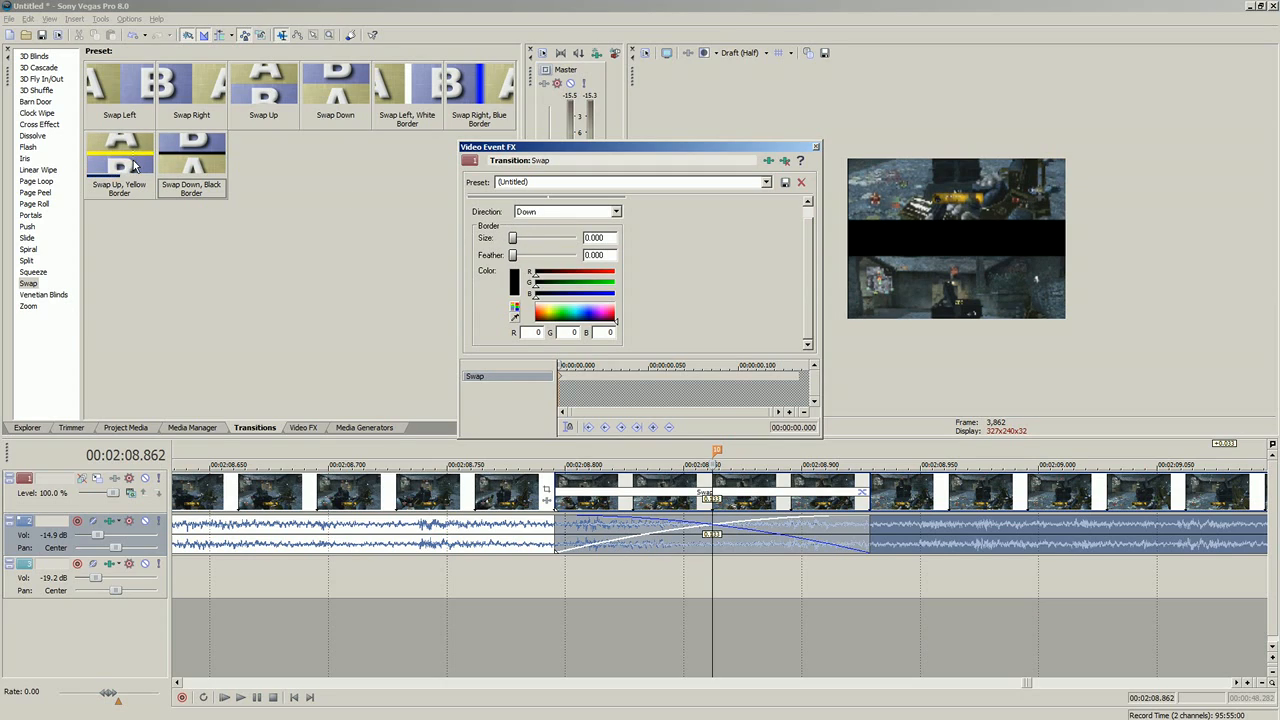
pyautogui.click(816, 148)
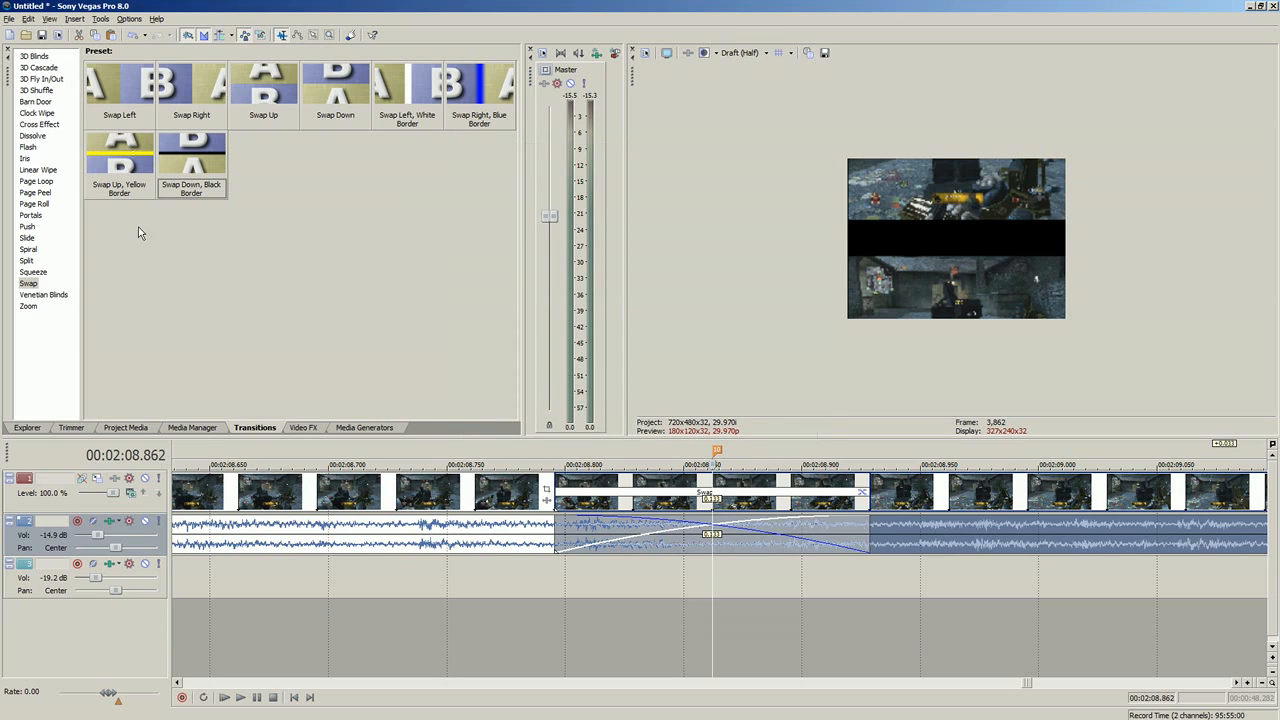
# Step: Examine the presets of other transition types, including Split, 3D Shuffle, Clock Wipe, Flash, Iris, Page Peel and Portals
pyautogui.click(28, 252)
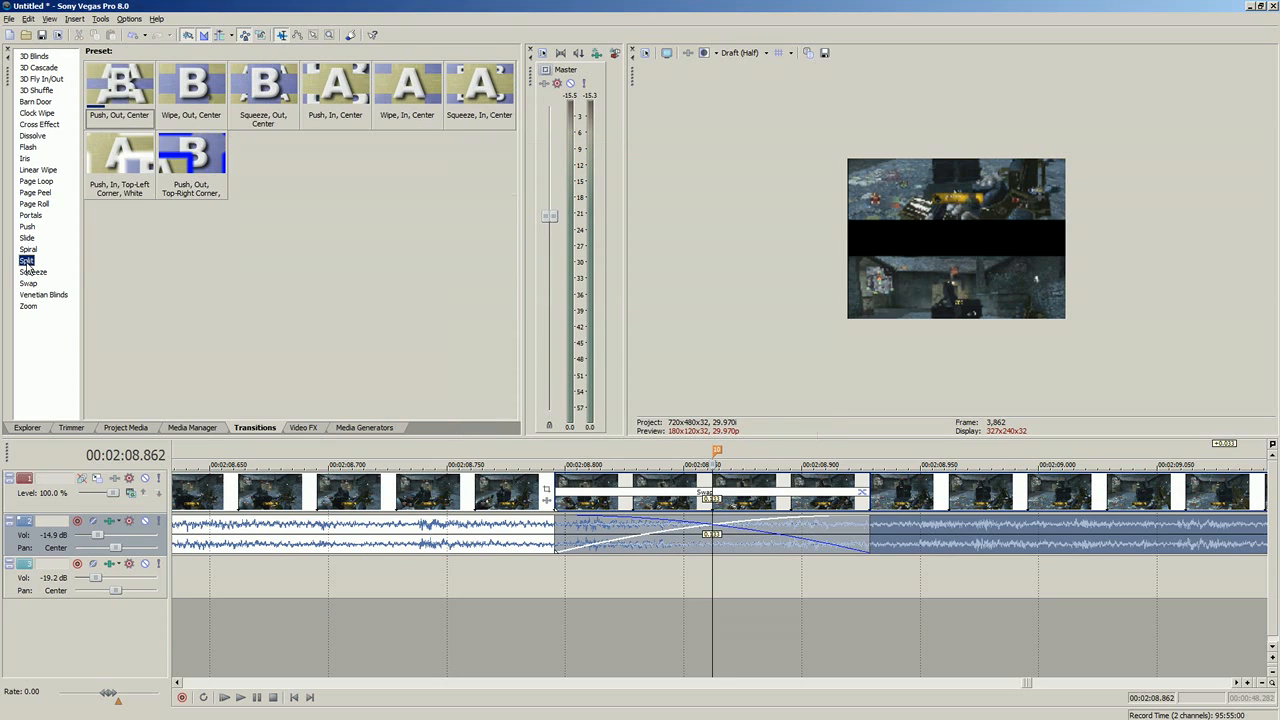
pyautogui.click(28, 239)
pyautogui.click(31, 217)
pyautogui.click(39, 70)
pyautogui.click(36, 90)
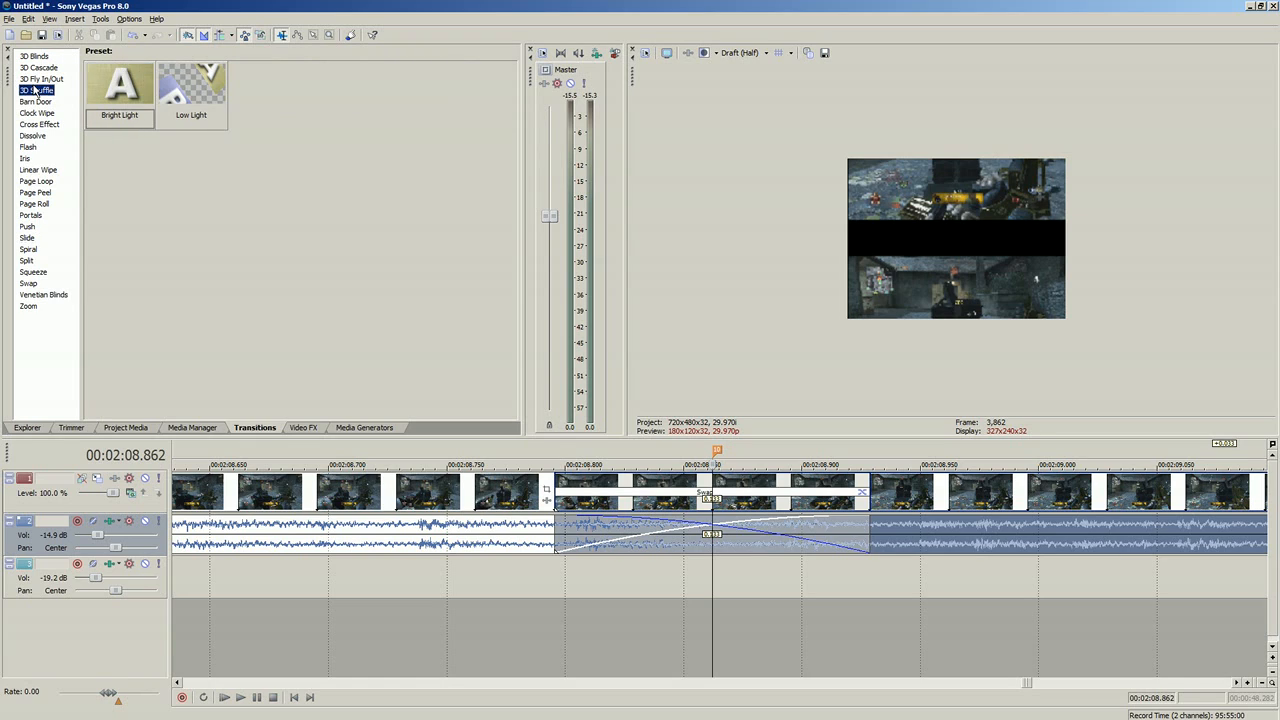
pyautogui.click(39, 79)
pyautogui.click(37, 90)
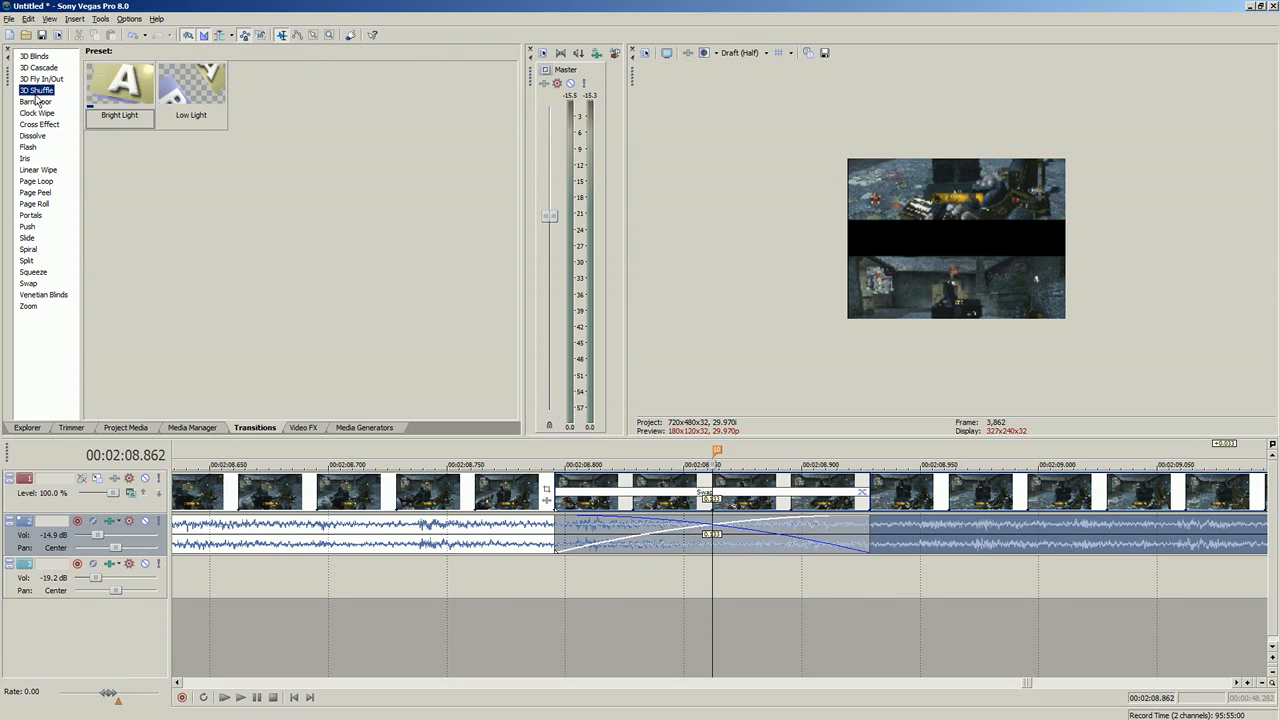
pyautogui.click(37, 113)
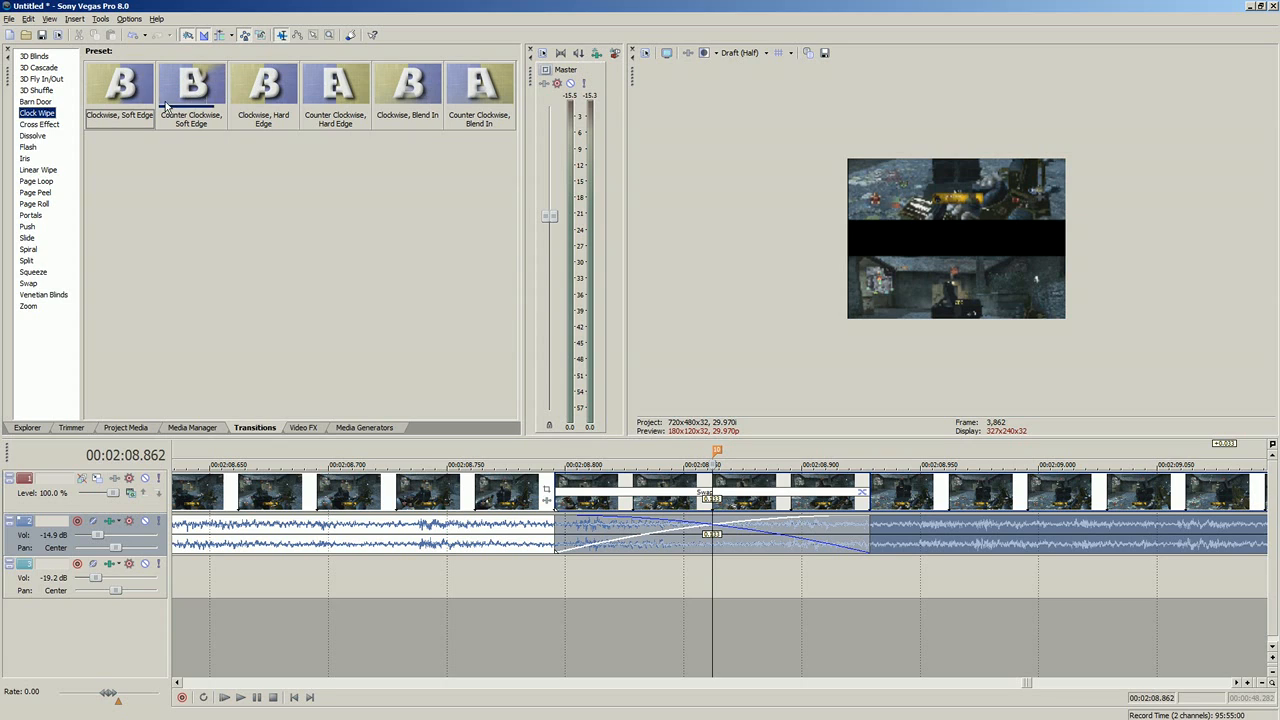
pyautogui.click(45, 124)
pyautogui.click(33, 135)
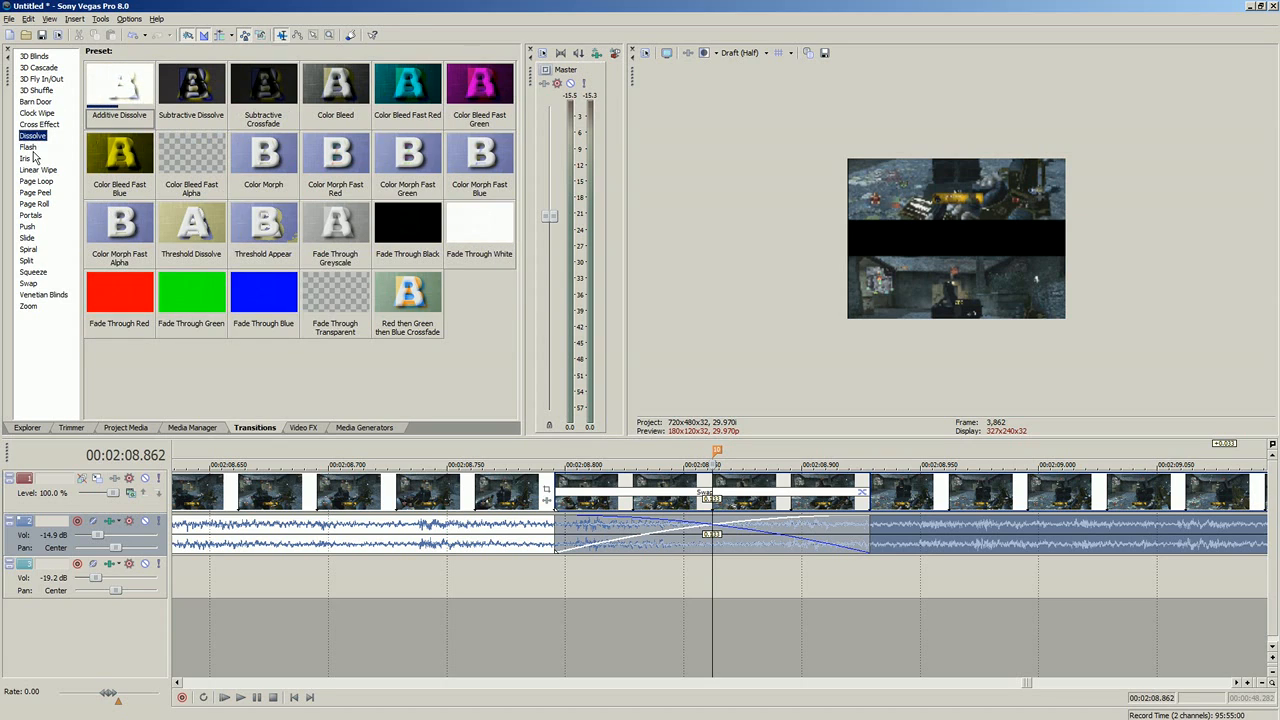
pyautogui.click(28, 147)
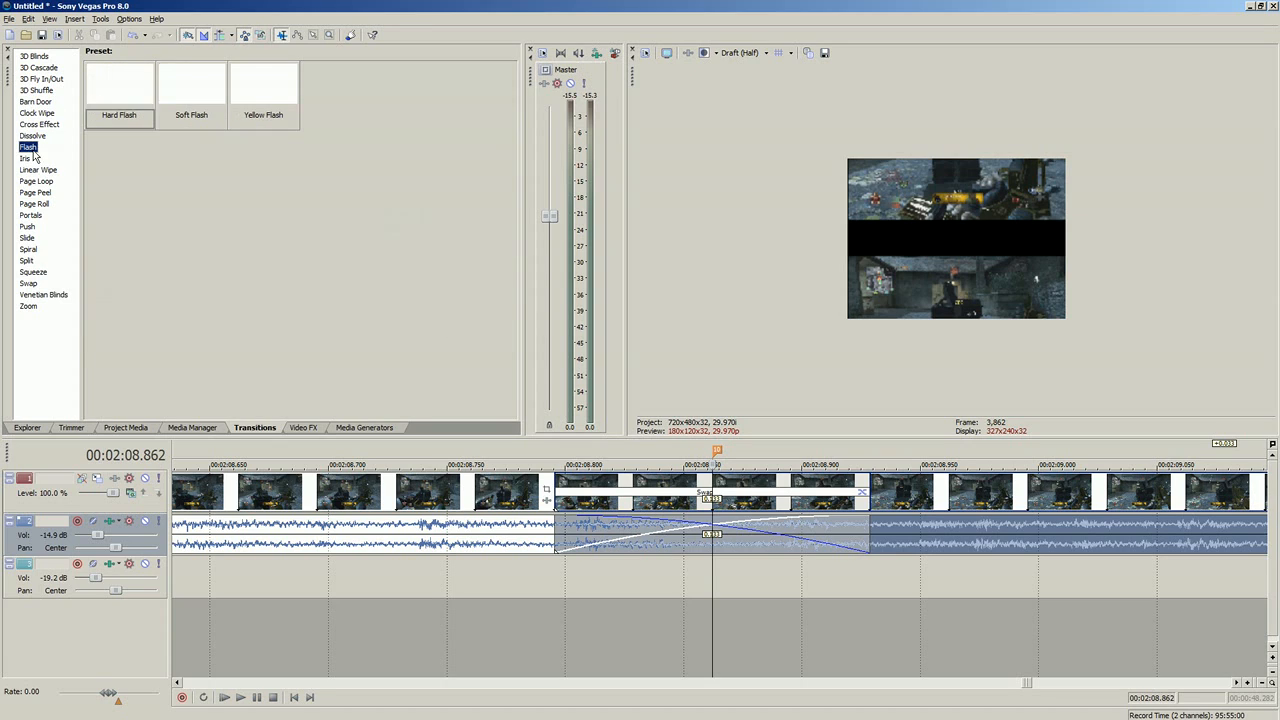
pyautogui.click(26, 158)
pyautogui.click(30, 169)
pyautogui.click(26, 159)
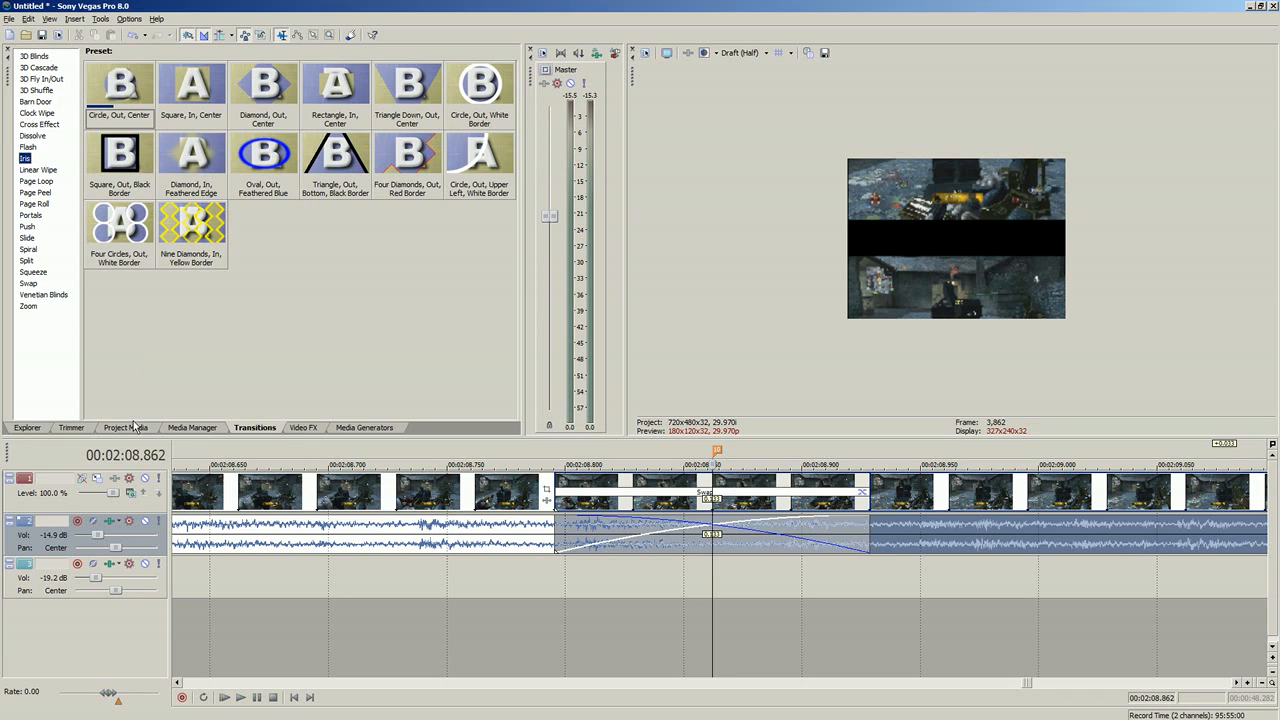
pyautogui.click(33, 203)
pyautogui.click(33, 192)
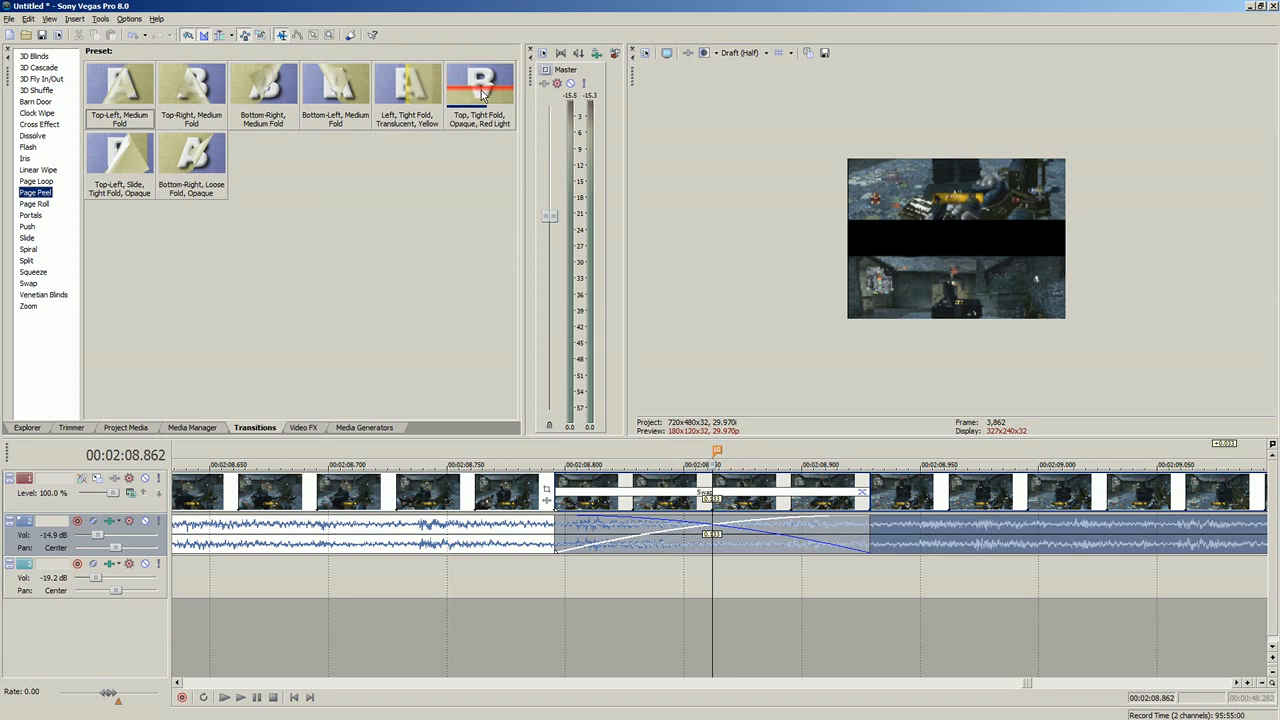
pyautogui.click(35, 204)
pyautogui.click(30, 215)
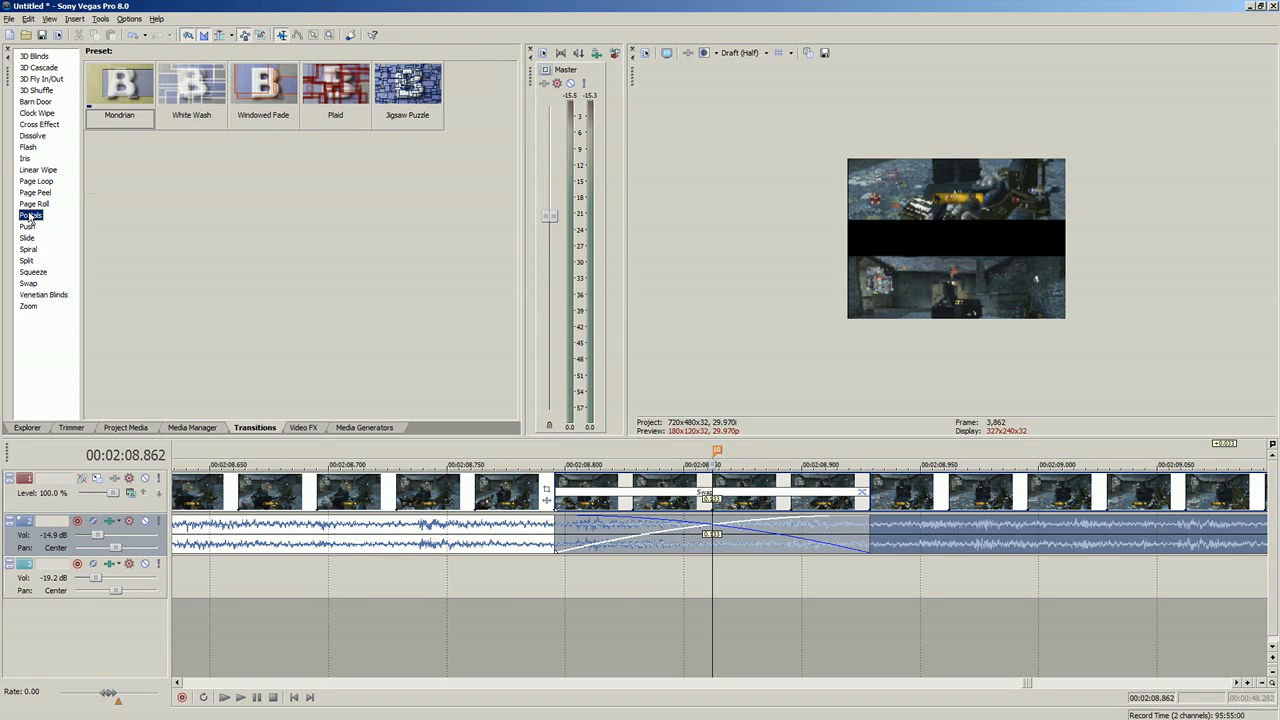
# Step: Try the Push Down, Blue Border transition on the crossfade at the first new marker and remove the transition
pyautogui.click(27, 226)
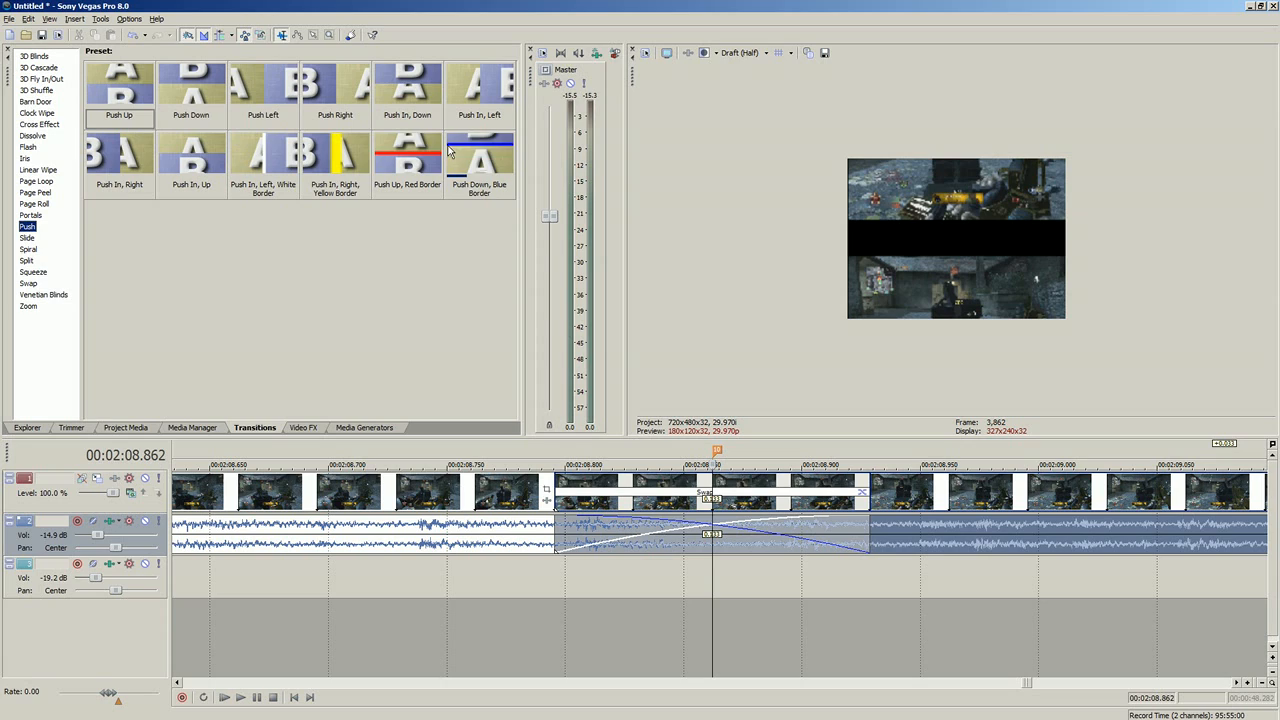
pyautogui.moveTo(450, 155); pyautogui.dragTo(720, 498)
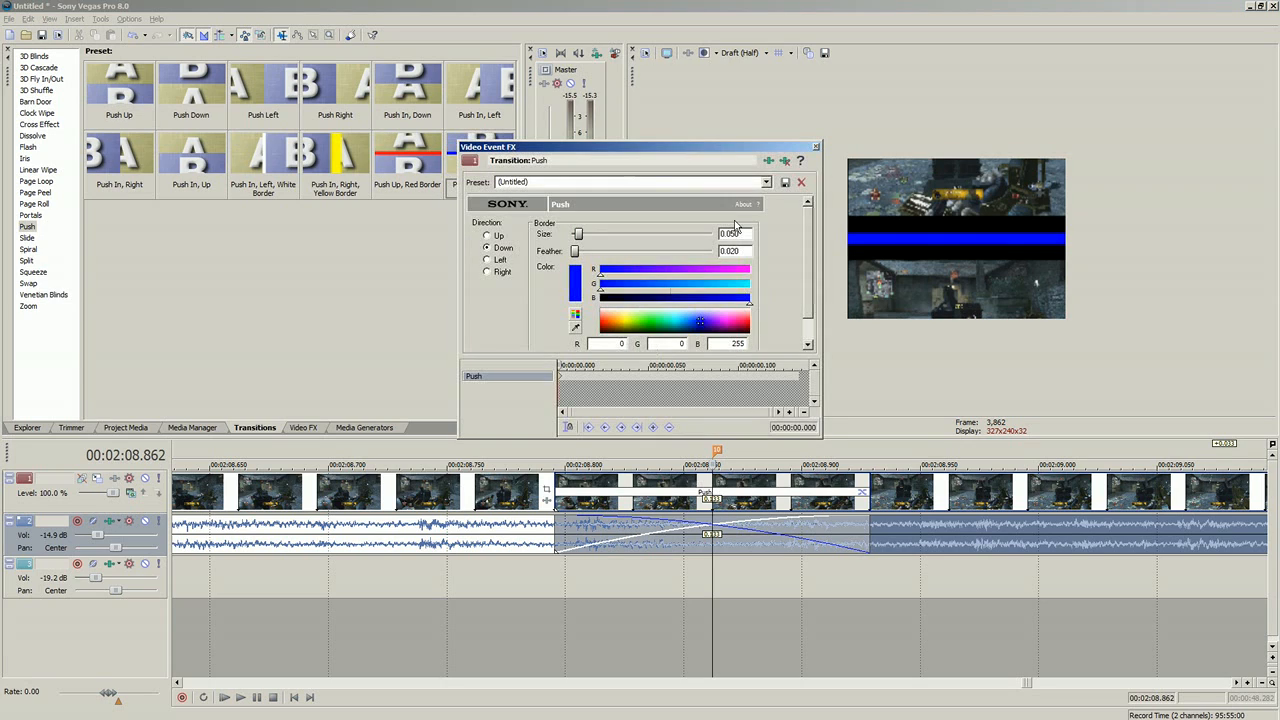
pyautogui.click(817, 146)
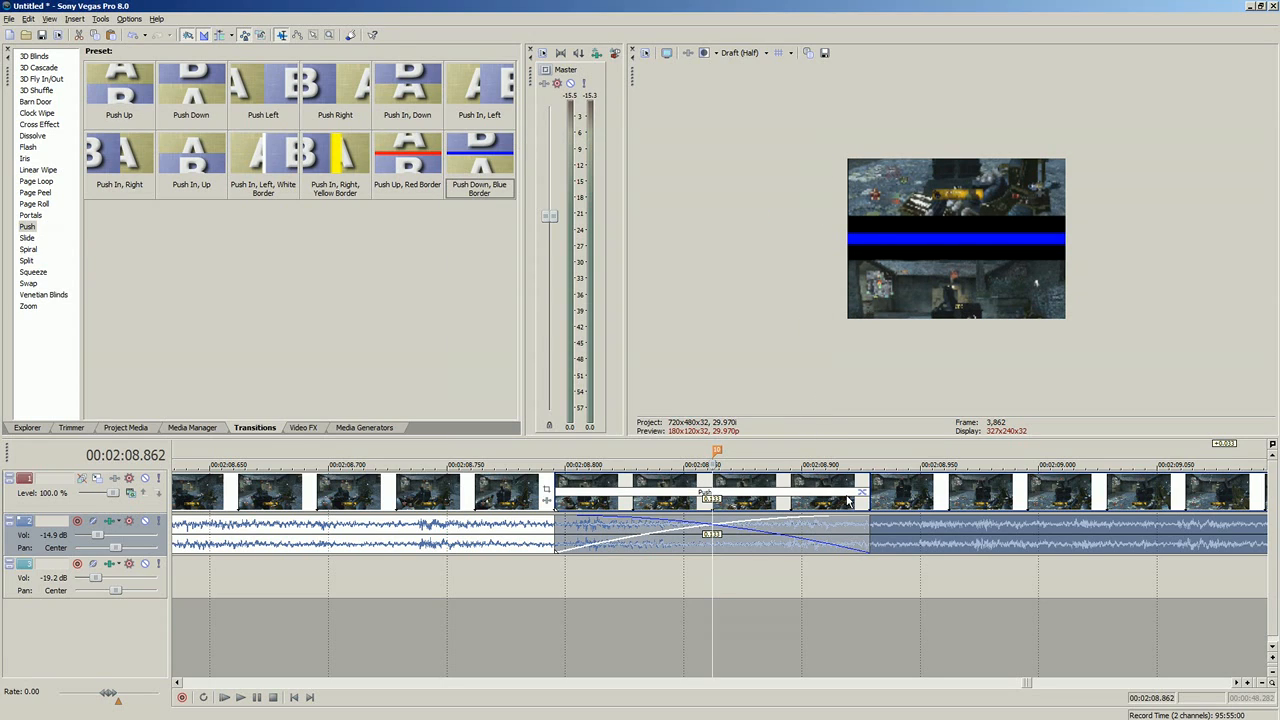
pyautogui.click(863, 493)
pyautogui.click(786, 162)
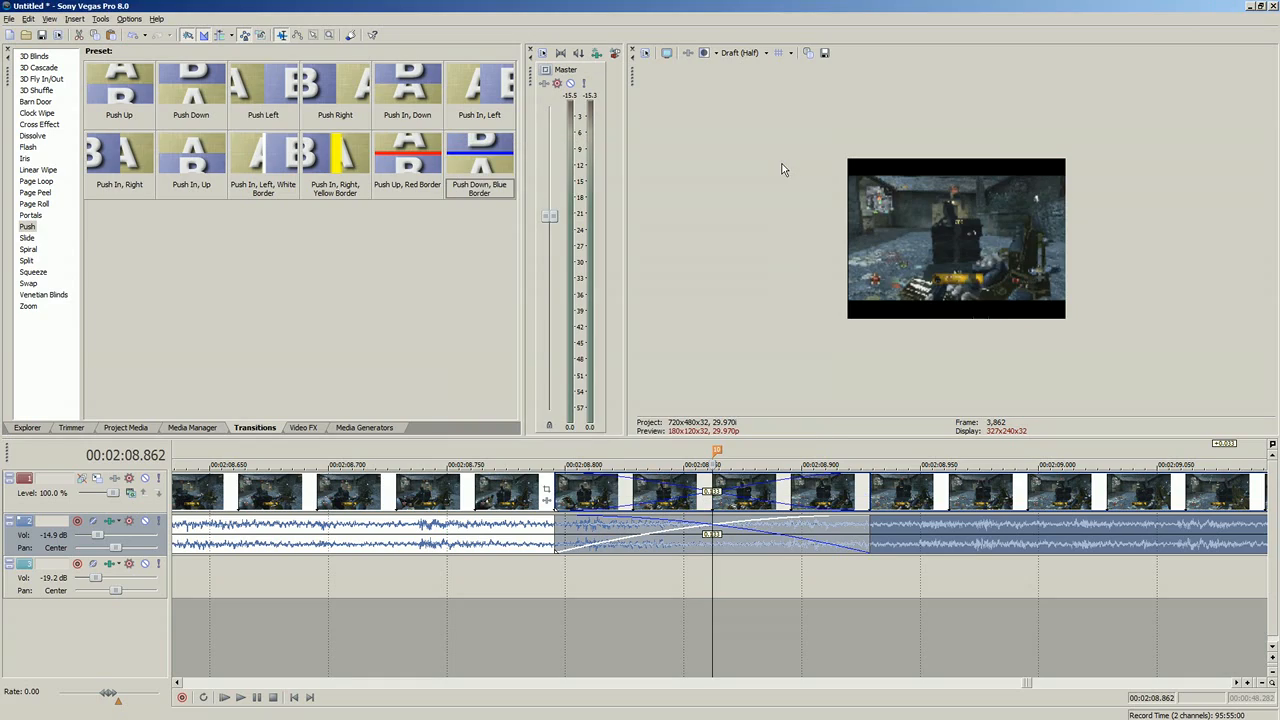